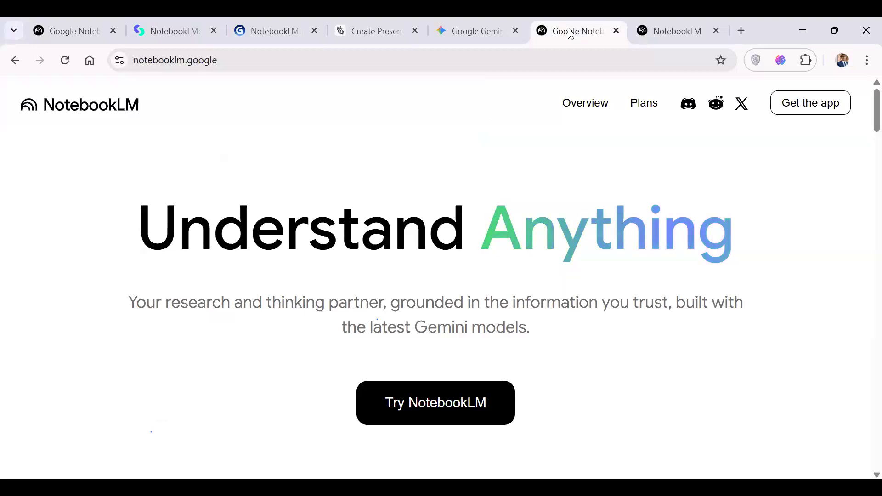
Open the NotebookLM plans page and compare the features of the free plan with those of NotebookLM in Pro.
{"action": "left_click", "coordinate": [636, 106]}
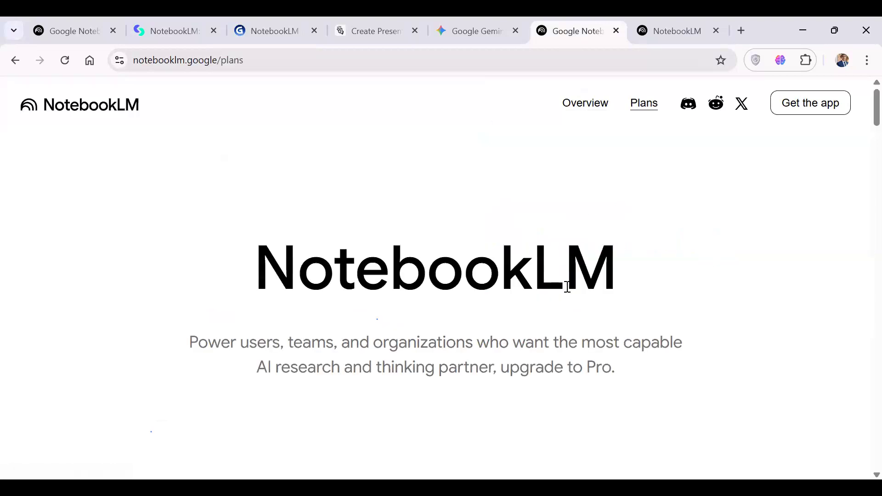
{"action": "scroll", "coordinate": [568, 288], "scroll_direction": "down", "scroll_amount": 5}
{"action": "scroll", "coordinate": [568, 289], "scroll_direction": "down", "scroll_amount": 1}
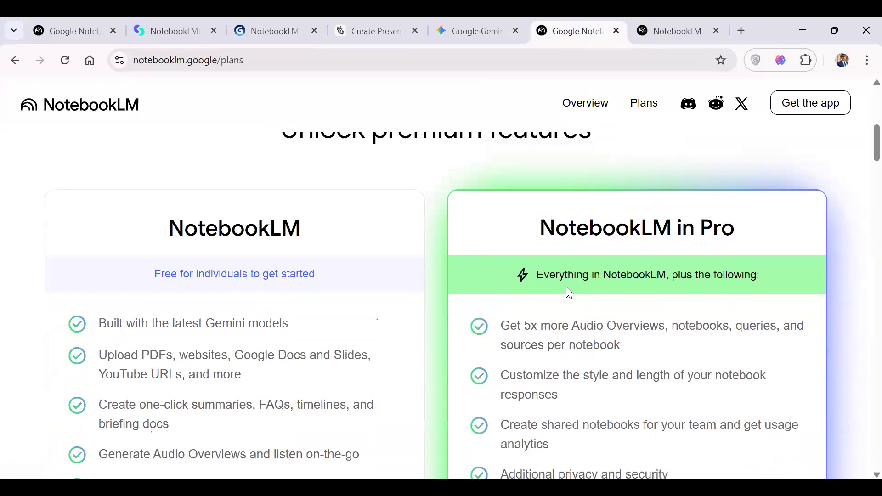
{"action": "scroll", "coordinate": [568, 287], "scroll_direction": "down", "scroll_amount": 2}
{"action": "scroll", "coordinate": [567, 289], "scroll_direction": "down", "scroll_amount": 1}
{"action": "scroll", "coordinate": [567, 291], "scroll_direction": "up", "scroll_amount": 3}
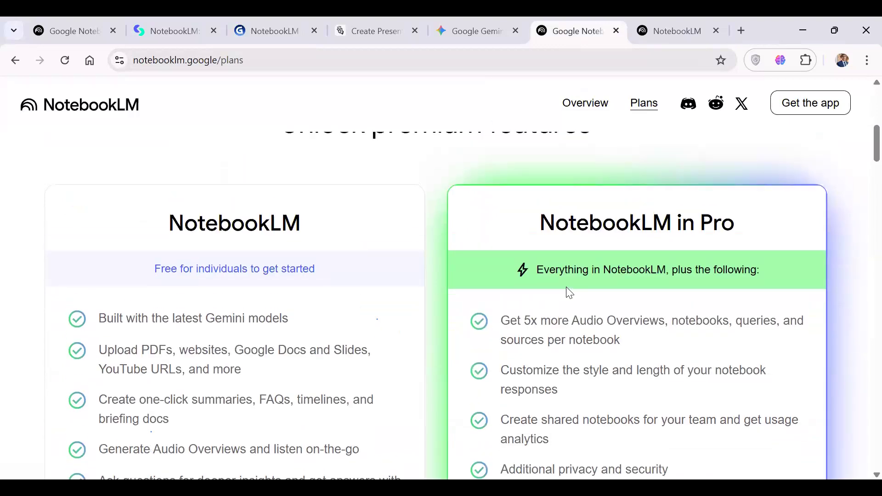
{"action": "scroll", "coordinate": [604, 247], "scroll_direction": "down", "scroll_amount": 2}
{"action": "scroll", "coordinate": [605, 248], "scroll_direction": "up", "scroll_amount": 4}
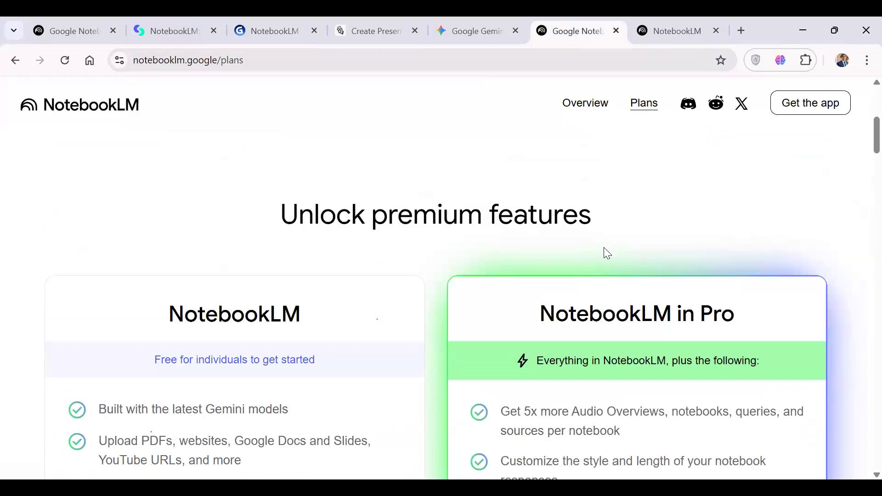
{"action": "scroll", "coordinate": [536, 246], "scroll_direction": "down", "scroll_amount": 3}
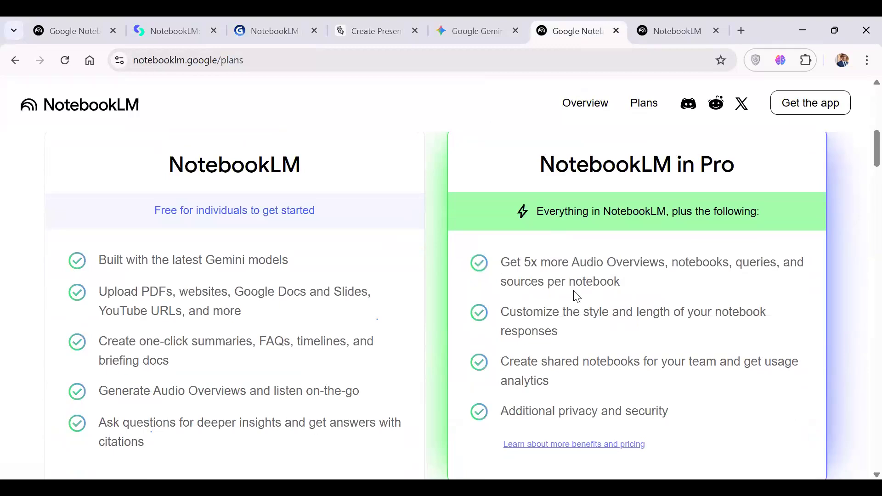
{"action": "scroll", "coordinate": [536, 230], "scroll_direction": "down", "scroll_amount": 2}
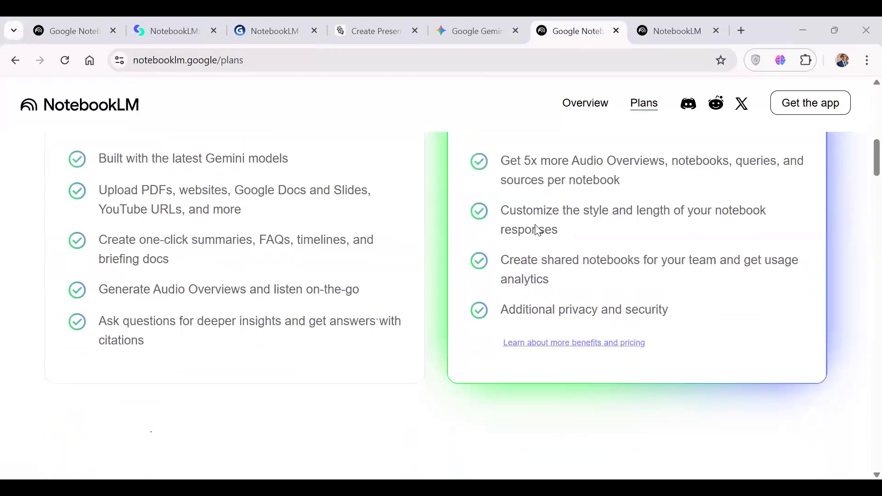
{"action": "scroll", "coordinate": [536, 228], "scroll_direction": "up", "scroll_amount": 5}
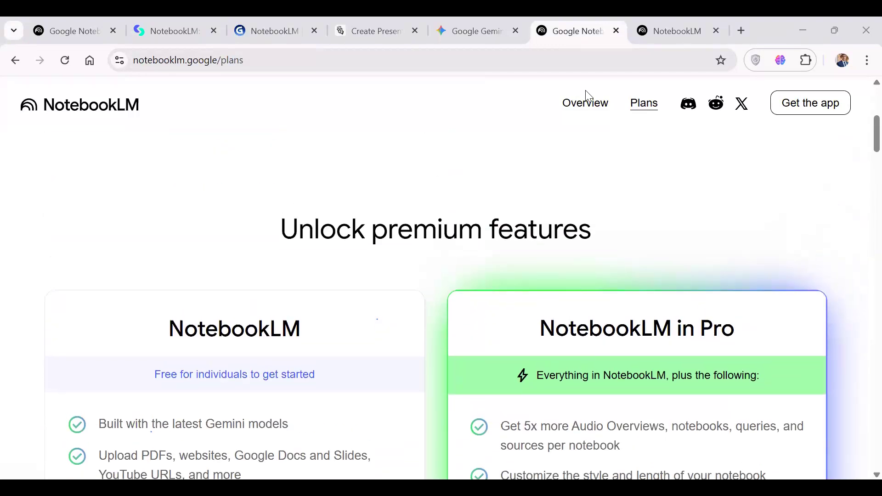
Switch to Gemini, check the available models and start a new chat.
{"action": "left_click", "coordinate": [474, 34]}
{"action": "left_click", "coordinate": [25, 101]}
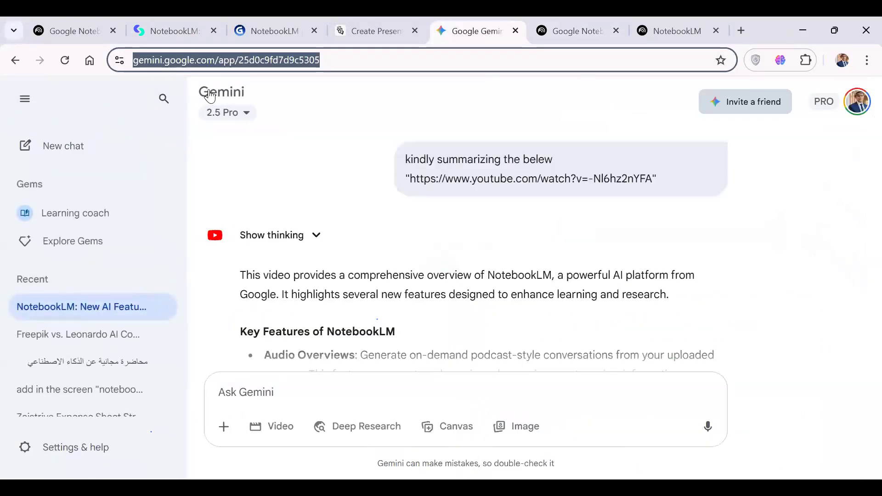
{"action": "left_click", "coordinate": [210, 96]}
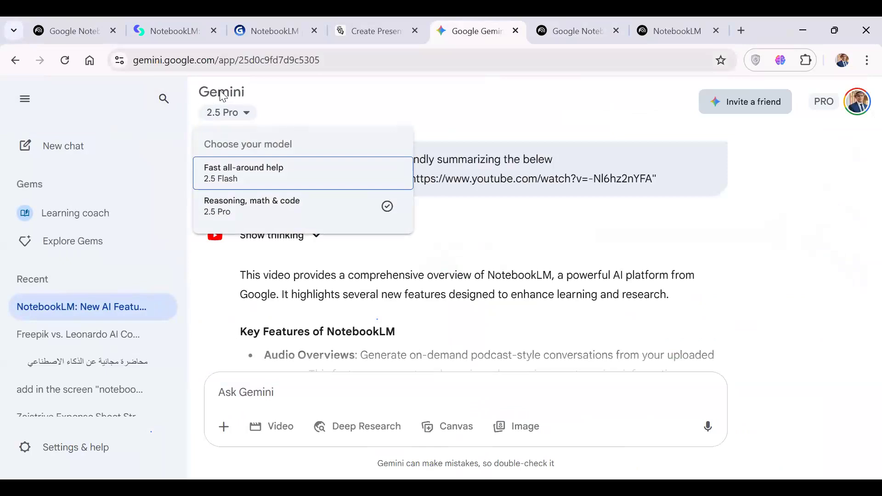
{"action": "left_click", "coordinate": [64, 128]}
{"action": "left_click", "coordinate": [68, 146]}
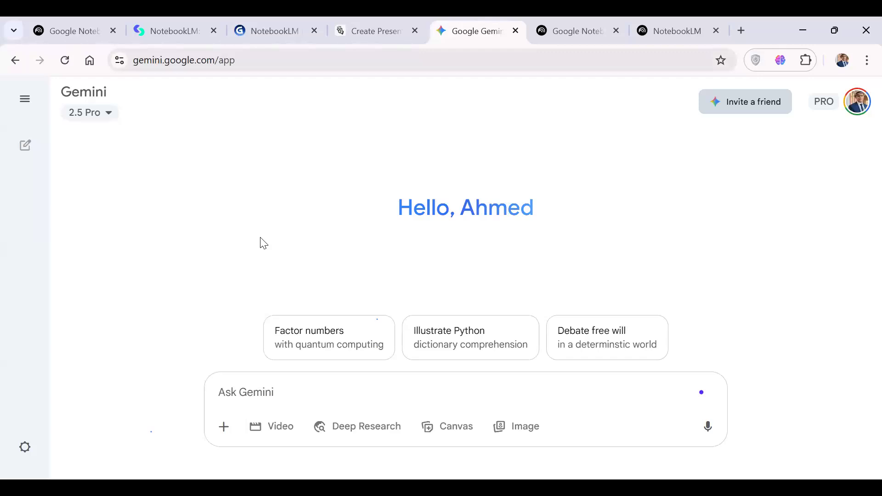
Go back to the NotebookLM website, revisit the premium features and return to its overview page at notebooklm.google.
{"action": "left_click", "coordinate": [564, 26]}
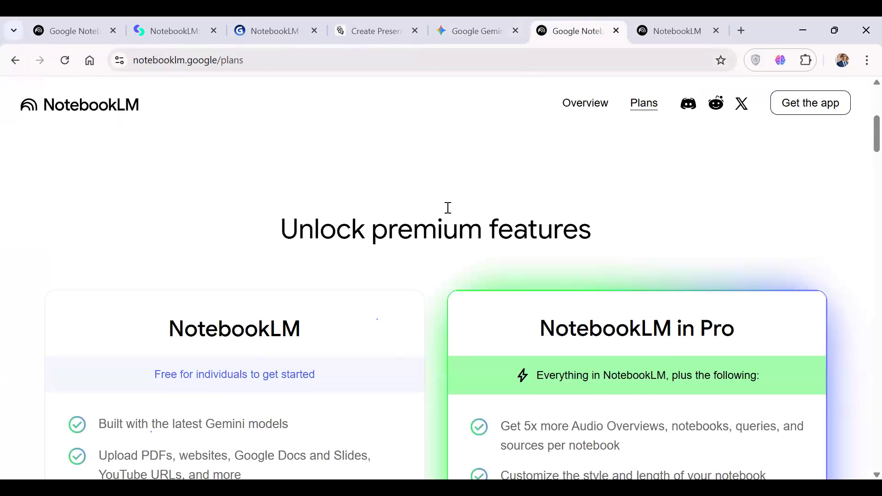
{"action": "scroll", "coordinate": [420, 272], "scroll_direction": "down", "scroll_amount": 2}
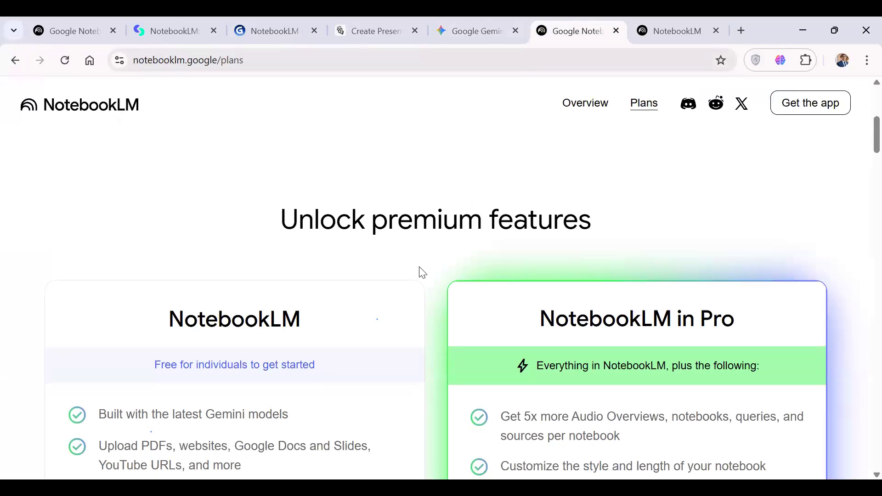
{"action": "scroll", "coordinate": [459, 239], "scroll_direction": "up", "scroll_amount": 1}
{"action": "left_click", "coordinate": [587, 109]}
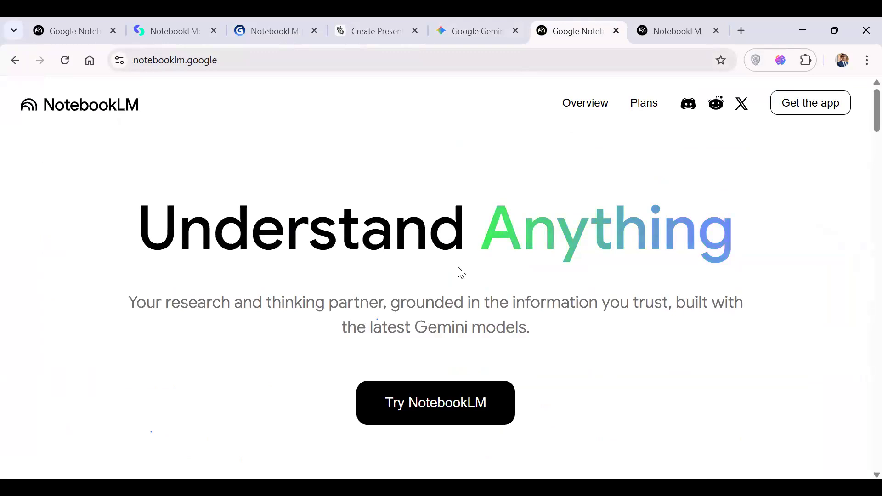
{"action": "left_click", "coordinate": [254, 60]}
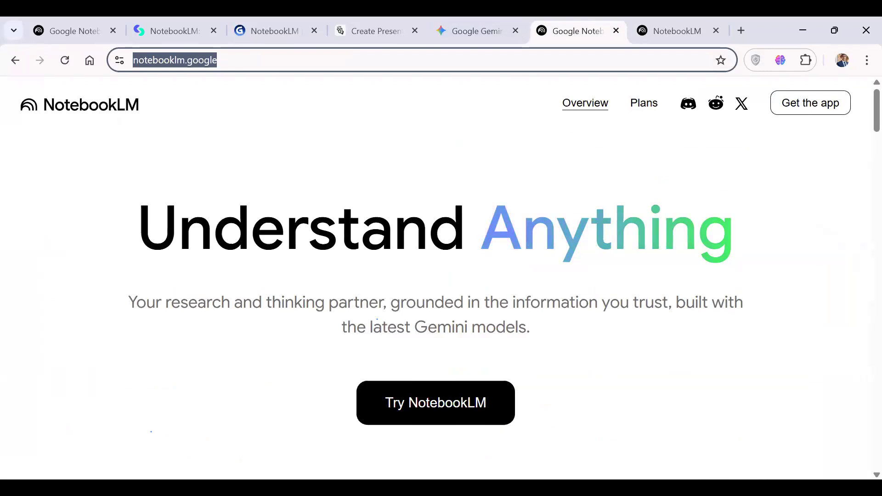
{"action": "key", "text": "alt+Tab"}
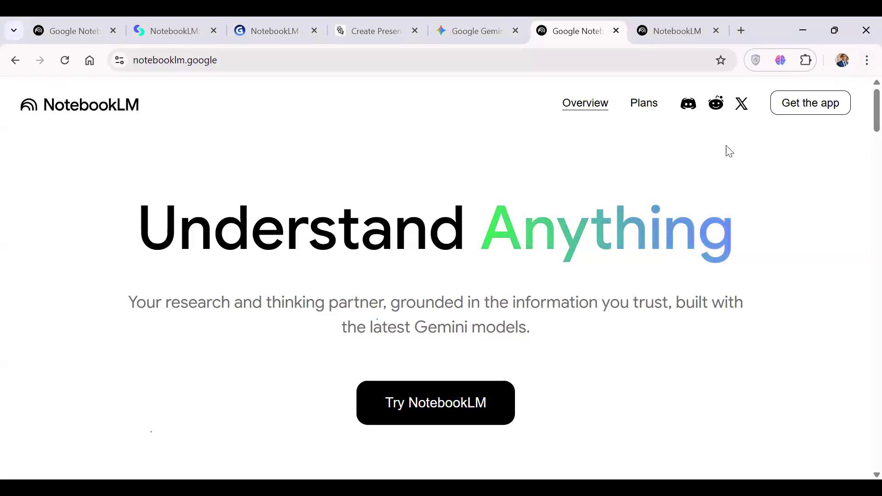
Switch to Gemini and turn on Video generation for the new chat.
{"action": "left_click", "coordinate": [493, 24]}
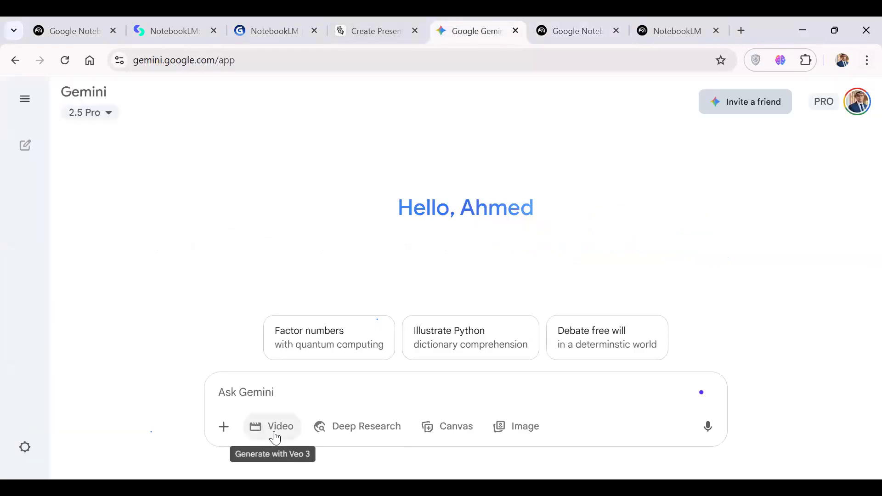
{"action": "left_click", "coordinate": [275, 432]}
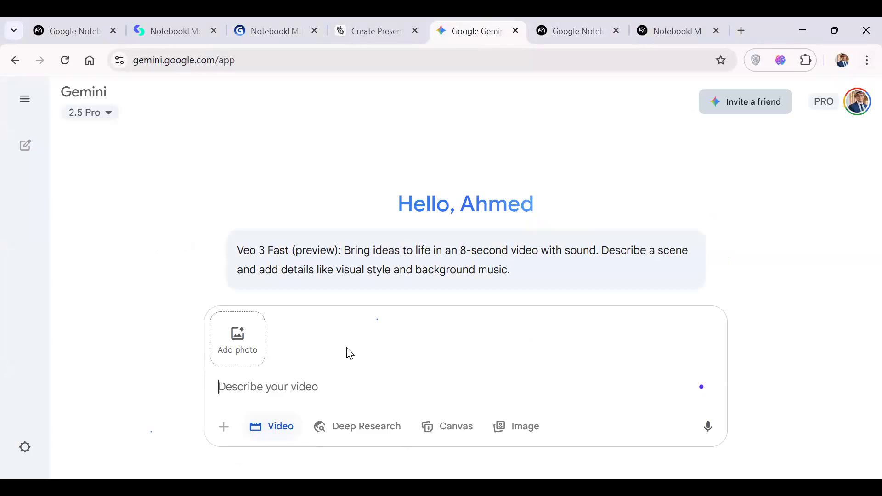
Return to the NotebookLM overview page and launch NotebookLM from there.
{"action": "left_click", "coordinate": [568, 31]}
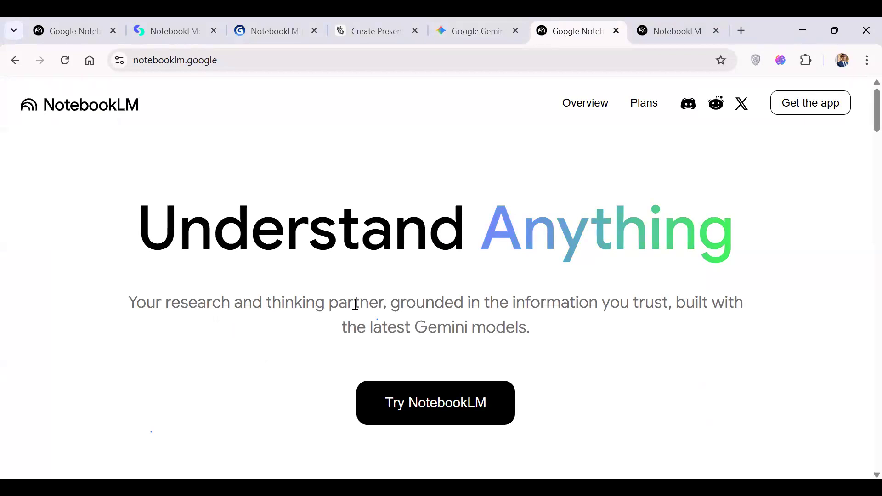
{"action": "scroll", "coordinate": [355, 305], "scroll_direction": "down", "scroll_amount": 1}
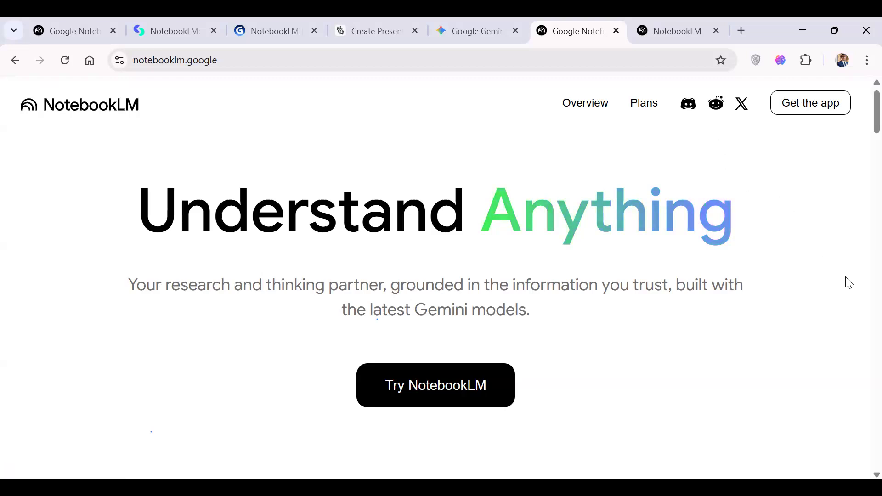
{"action": "left_click", "coordinate": [480, 384]}
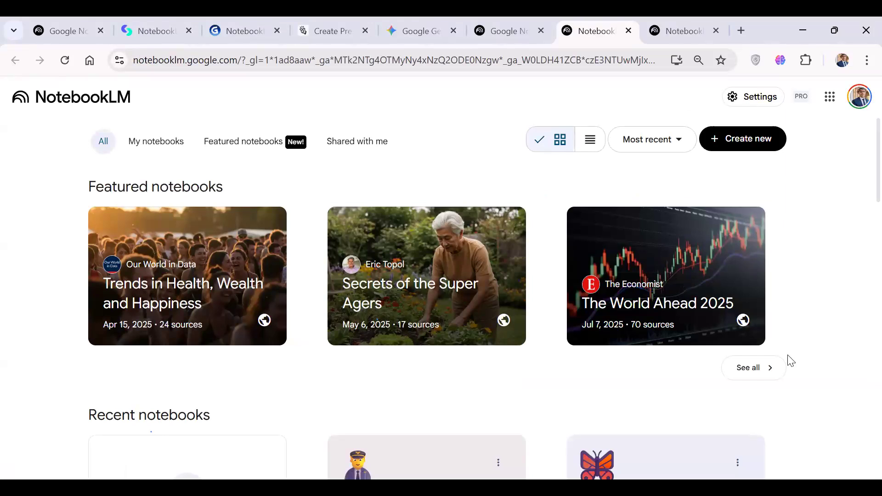
Show all featured notebooks and look through the whole collection.
{"action": "left_click", "coordinate": [741, 369]}
{"action": "scroll", "coordinate": [481, 337], "scroll_direction": "down", "scroll_amount": 5}
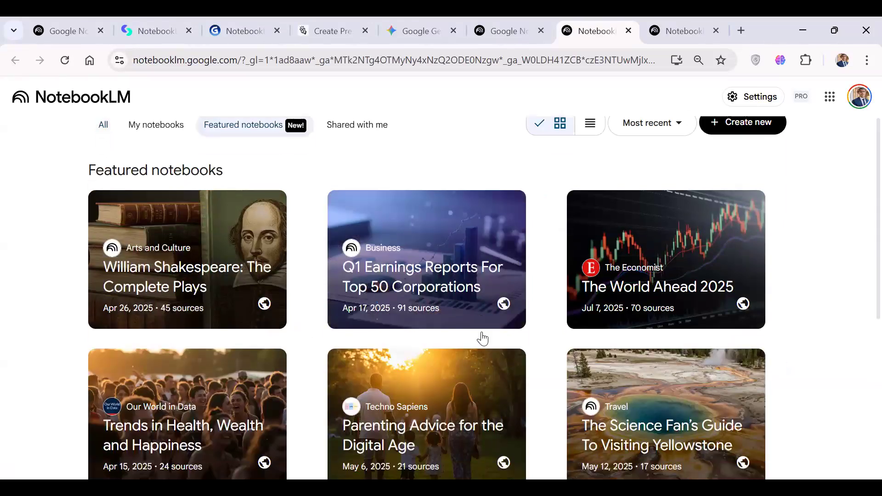
{"action": "scroll", "coordinate": [482, 339], "scroll_direction": "up", "scroll_amount": 5}
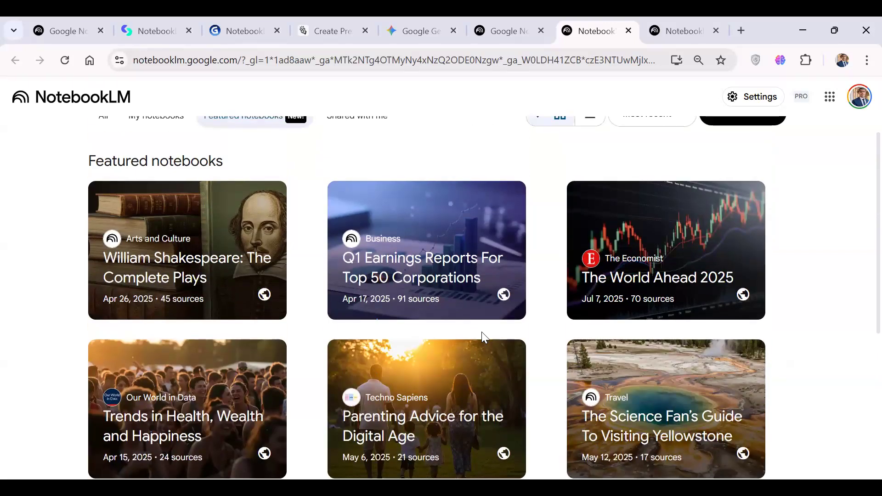
{"action": "scroll", "coordinate": [482, 335], "scroll_direction": "down", "scroll_amount": 3}
{"action": "scroll", "coordinate": [482, 339], "scroll_direction": "down", "scroll_amount": 2}
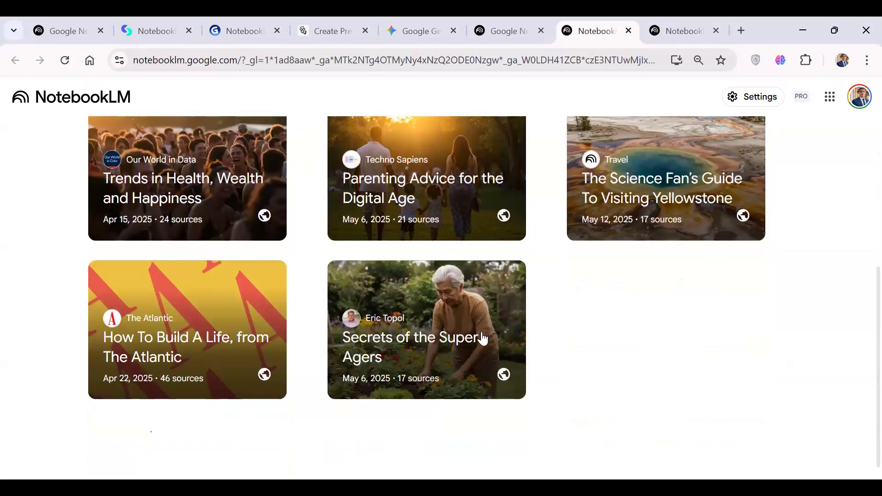
{"action": "scroll", "coordinate": [483, 339], "scroll_direction": "up", "scroll_amount": 1}
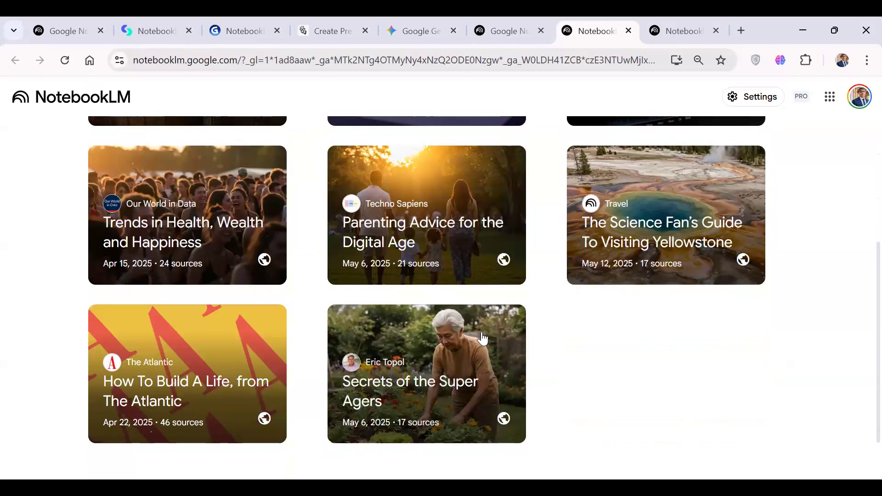
{"action": "scroll", "coordinate": [482, 339], "scroll_direction": "up", "scroll_amount": 2}
{"action": "scroll", "coordinate": [481, 338], "scroll_direction": "up", "scroll_amount": 3}
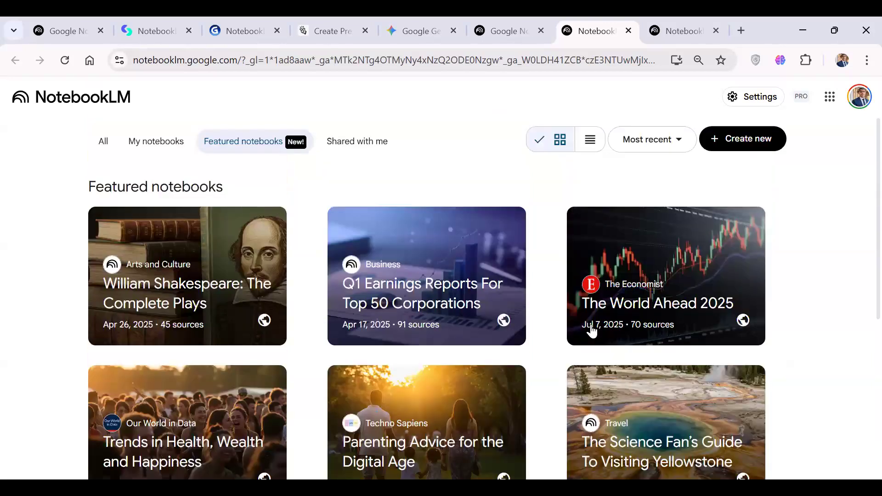
{"action": "scroll", "coordinate": [592, 330], "scroll_direction": "down", "scroll_amount": 2}
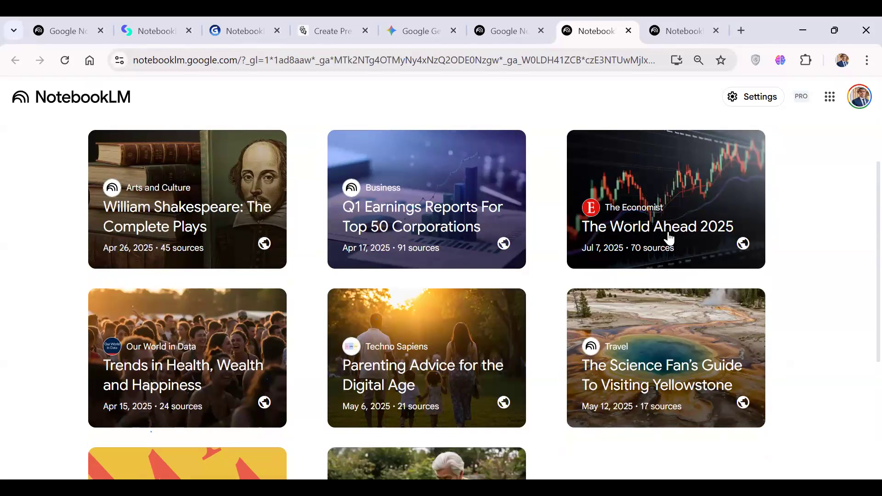
{"action": "scroll", "coordinate": [669, 239], "scroll_direction": "down", "scroll_amount": 1}
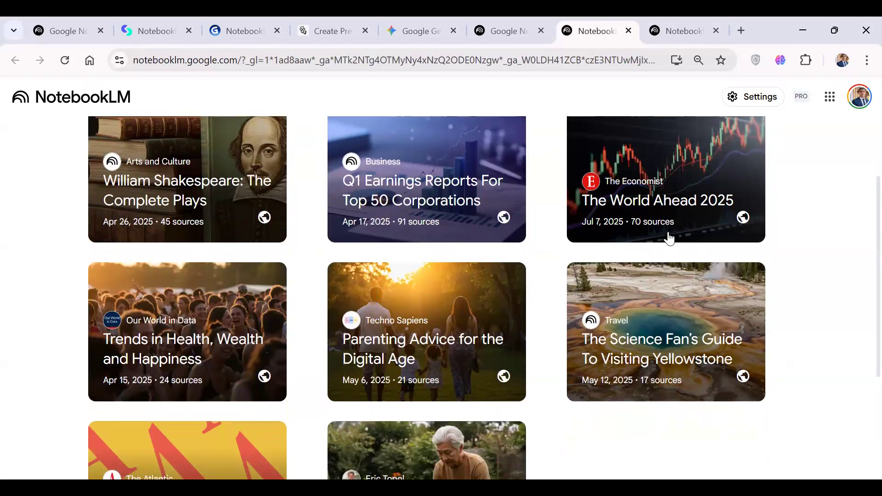
{"action": "scroll", "coordinate": [668, 239], "scroll_direction": "down", "scroll_amount": 2}
{"action": "scroll", "coordinate": [668, 238], "scroll_direction": "up", "scroll_amount": 4}
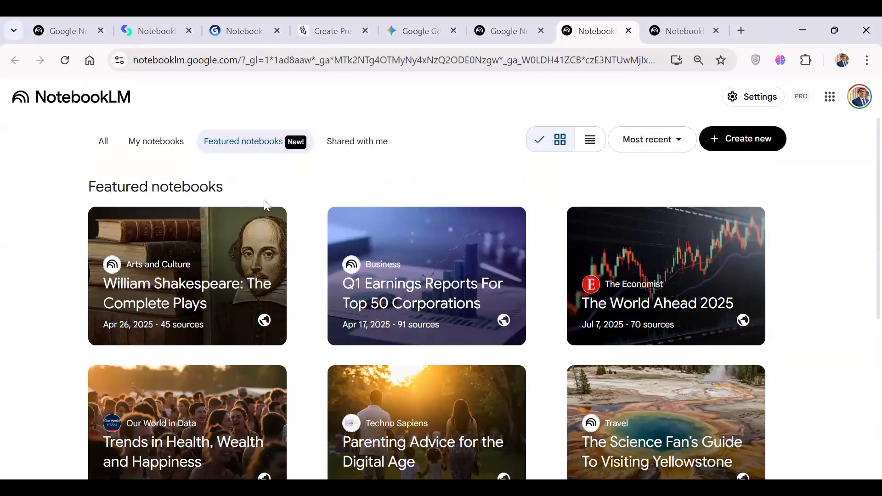
Switch the notebook list to All and look through the recent notebooks.
{"action": "left_click", "coordinate": [102, 143]}
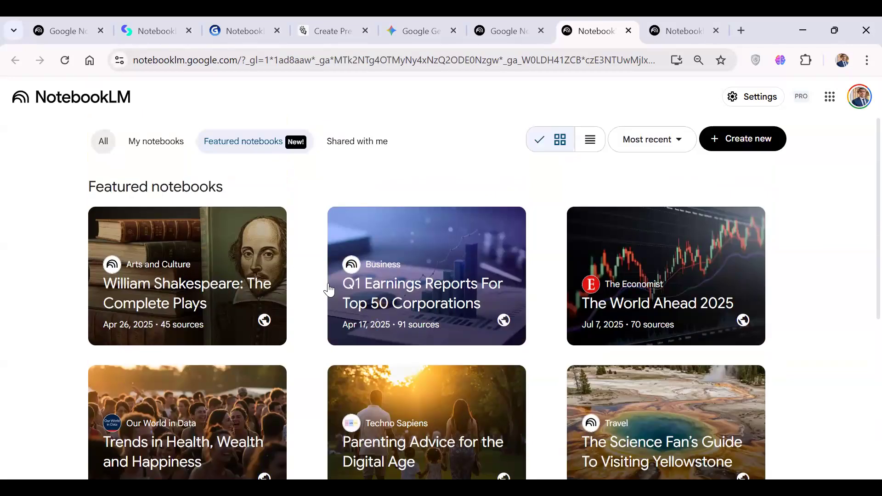
{"action": "scroll", "coordinate": [328, 290], "scroll_direction": "down", "scroll_amount": 2}
{"action": "scroll", "coordinate": [329, 291], "scroll_direction": "down", "scroll_amount": 2}
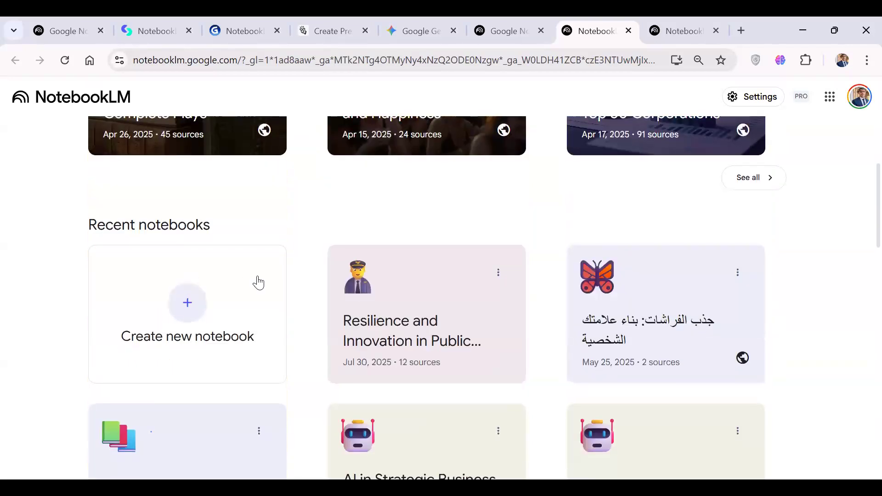
{"action": "scroll", "coordinate": [379, 339], "scroll_direction": "down", "scroll_amount": 19}
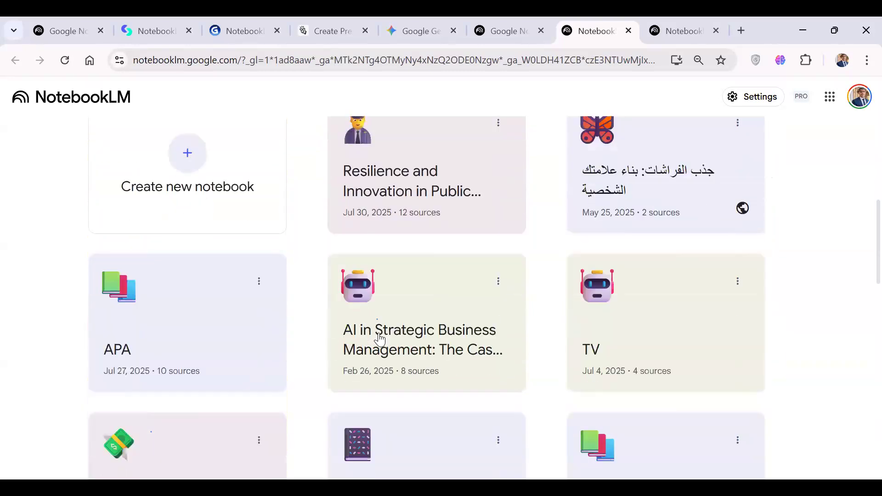
{"action": "scroll", "coordinate": [380, 339], "scroll_direction": "up", "scroll_amount": 20}
{"action": "scroll", "coordinate": [379, 339], "scroll_direction": "up", "scroll_amount": 5}
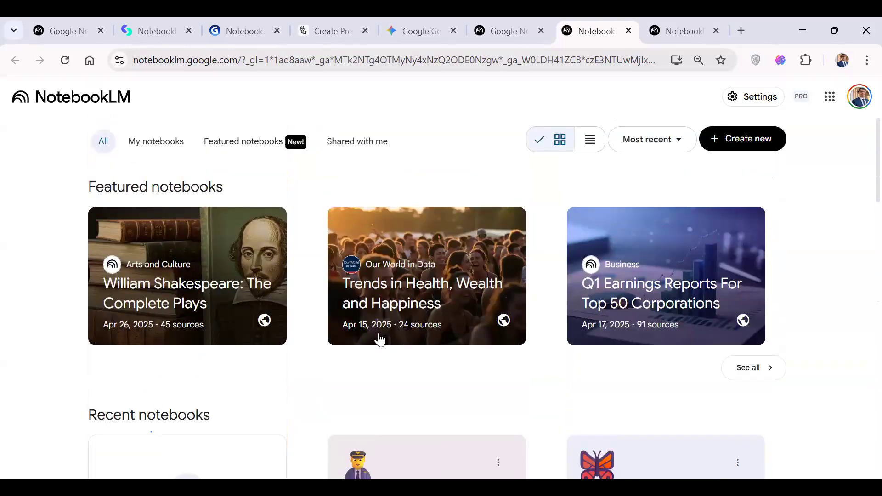
View the notebooks shared with me and my own notebooks, and return to the list of all notebooks.
{"action": "left_click", "coordinate": [365, 145]}
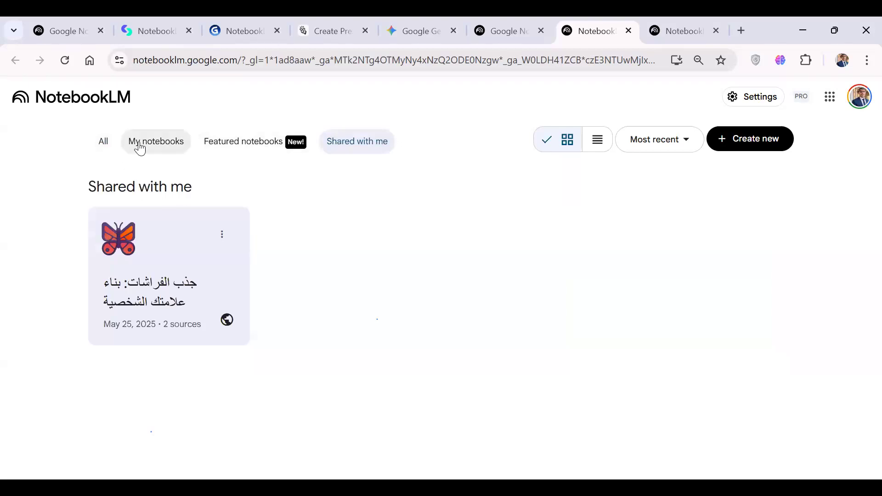
{"action": "left_click", "coordinate": [212, 142]}
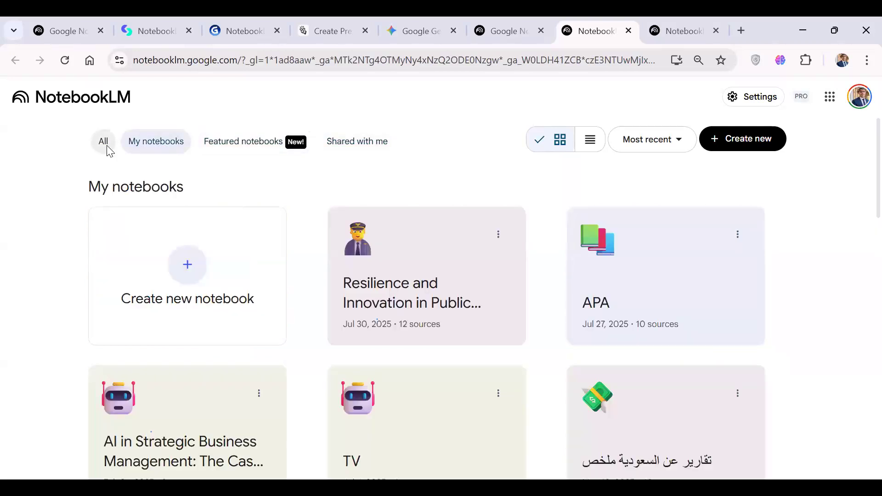
{"action": "left_click", "coordinate": [107, 145]}
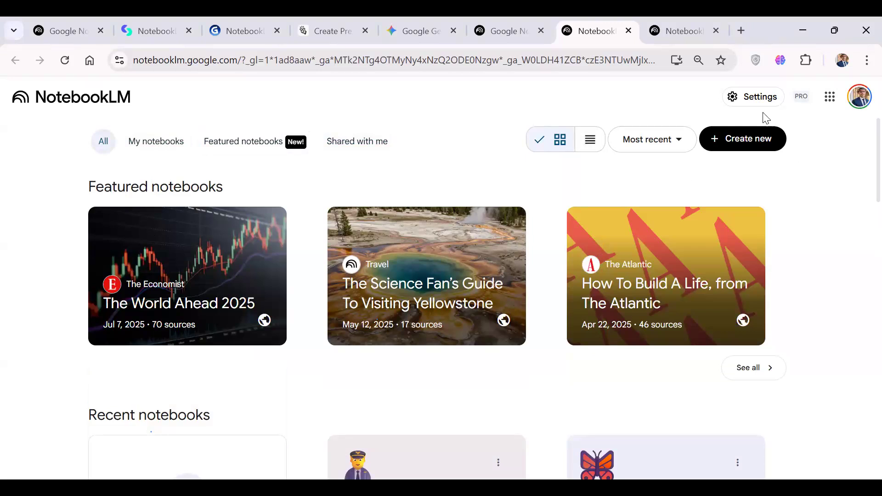
Create a new notebook, open the file picker for uploading sources, and close it without choosing a file.
{"action": "left_click", "coordinate": [758, 145]}
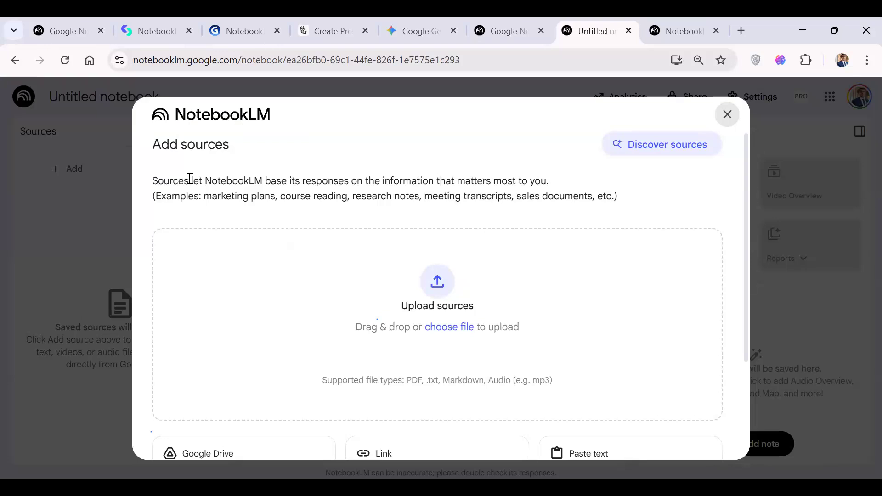
{"action": "left_click", "coordinate": [441, 284]}
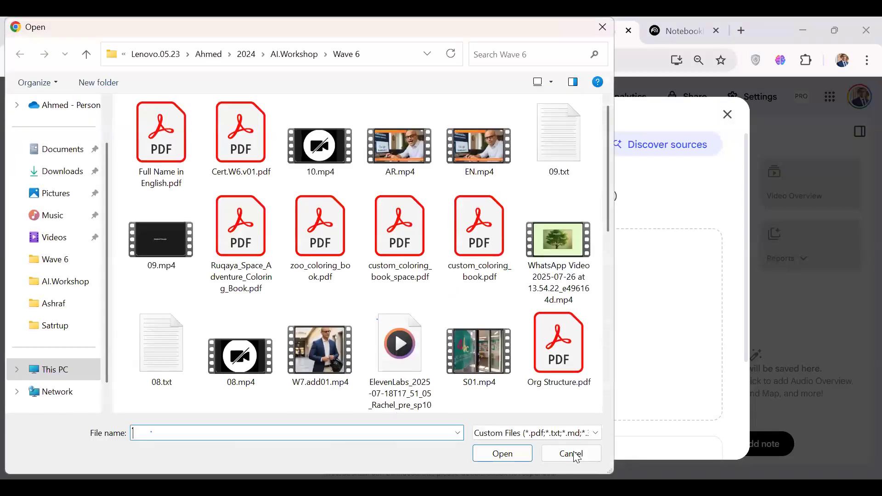
{"action": "left_click", "coordinate": [574, 455]}
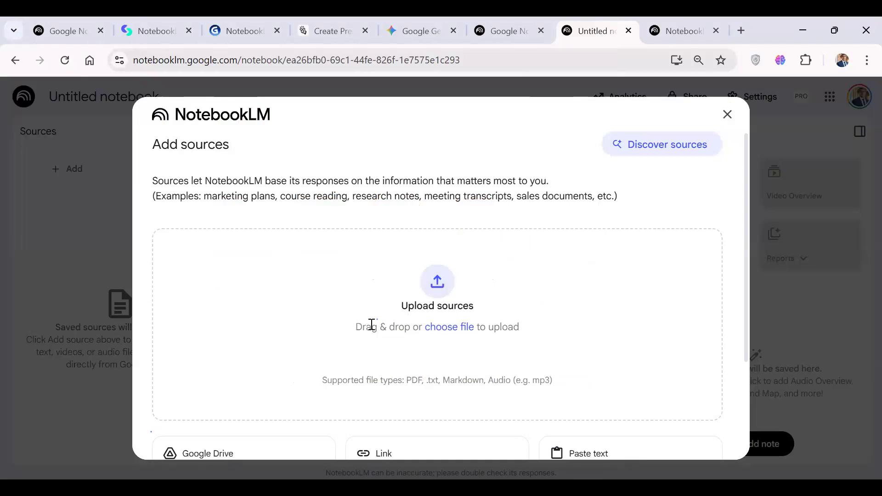
Examine the supported upload file types and the Google Drive, link and pasted-text source options.
{"action": "scroll", "coordinate": [372, 325], "scroll_direction": "down", "scroll_amount": 2}
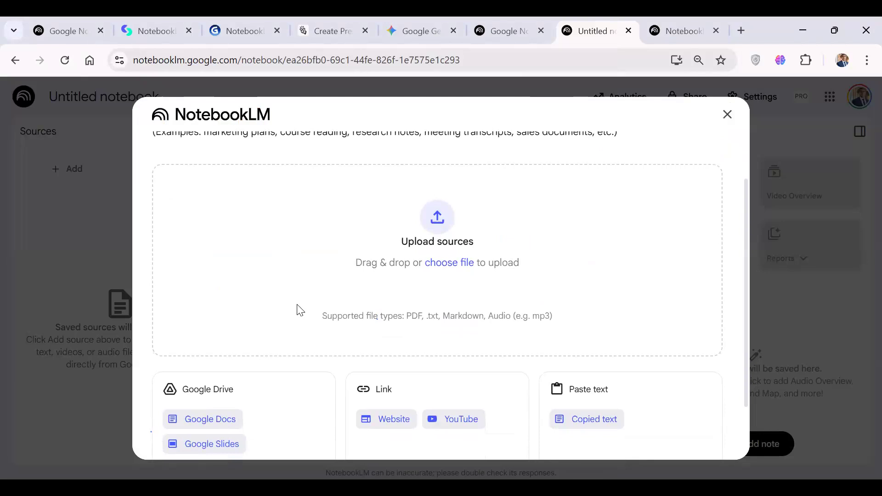
{"action": "scroll", "coordinate": [300, 311], "scroll_direction": "down", "scroll_amount": 1}
{"action": "scroll", "coordinate": [298, 310], "scroll_direction": "down", "scroll_amount": 1}
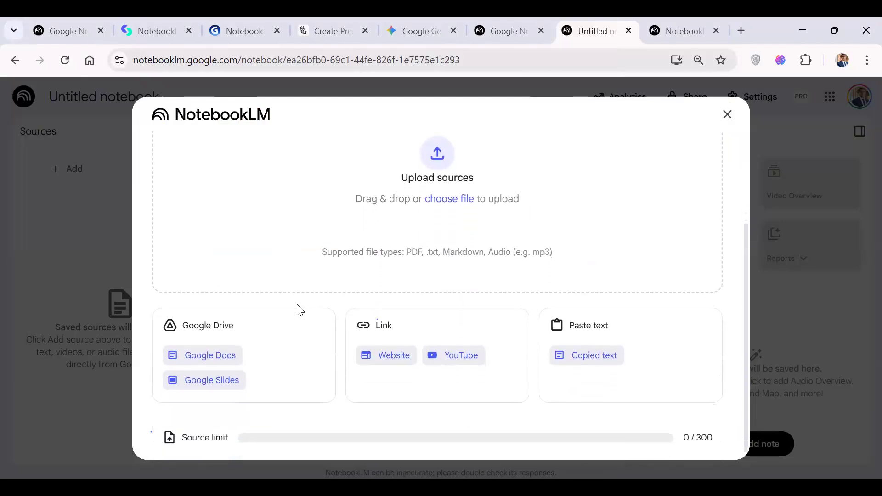
{"action": "double_click", "coordinate": [413, 251]}
{"action": "double_click", "coordinate": [434, 252]}
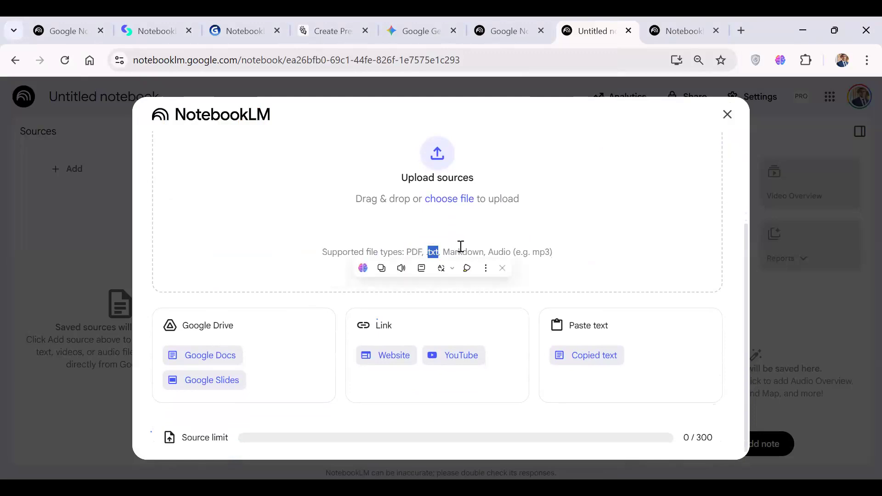
{"action": "left_click", "coordinate": [504, 254]}
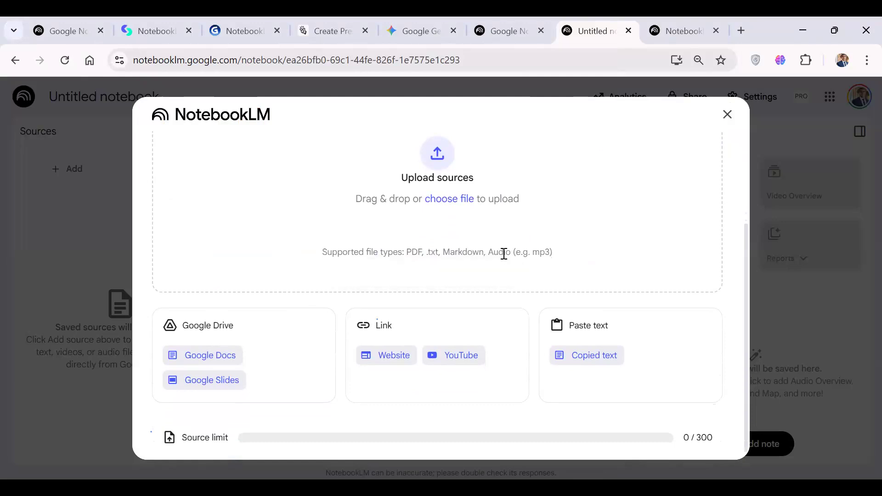
{"action": "scroll", "coordinate": [330, 291], "scroll_direction": "down", "scroll_amount": 1}
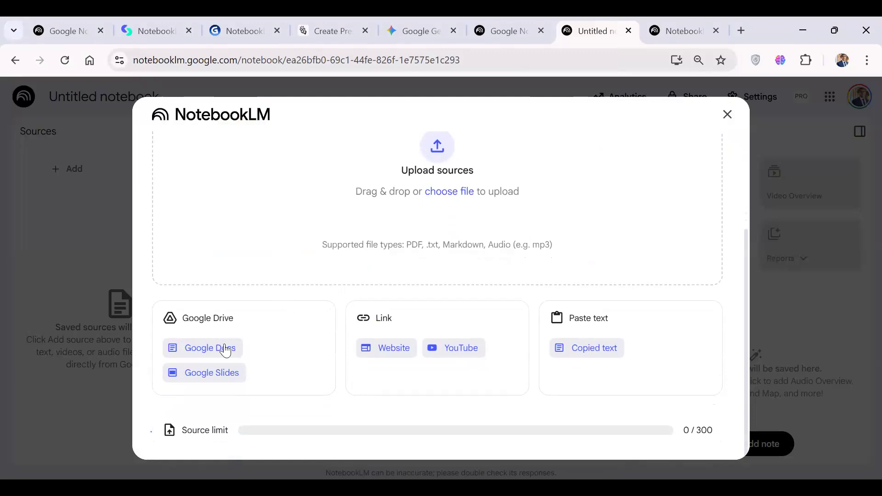
View the Google Docs source picker, dismiss it, and reopen the Add sources dialog.
{"action": "left_click", "coordinate": [211, 354]}
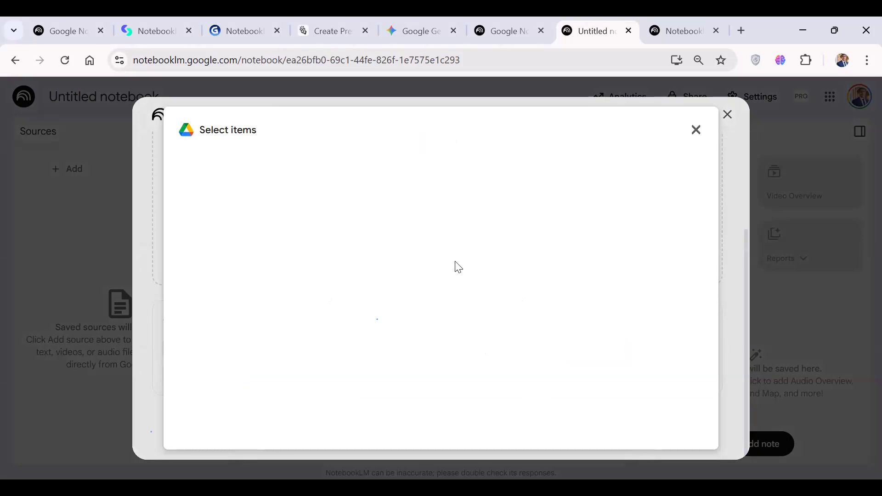
{"action": "left_click", "coordinate": [696, 130]}
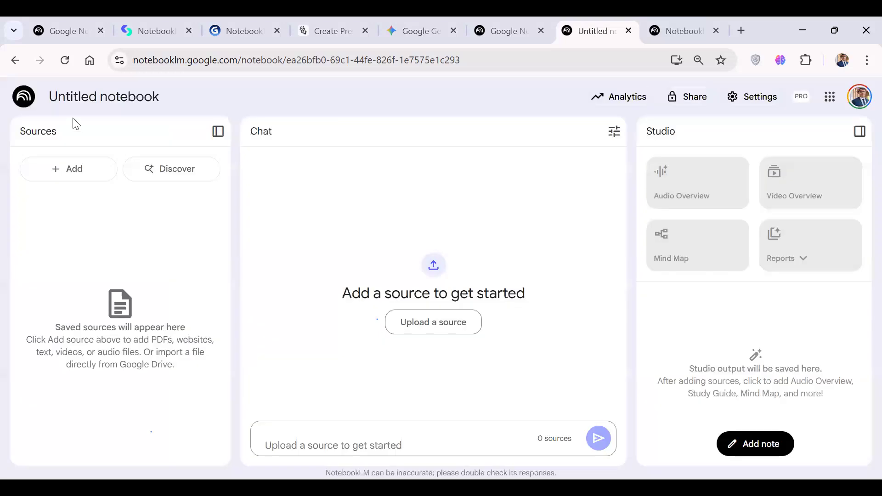
{"action": "left_click", "coordinate": [78, 173]}
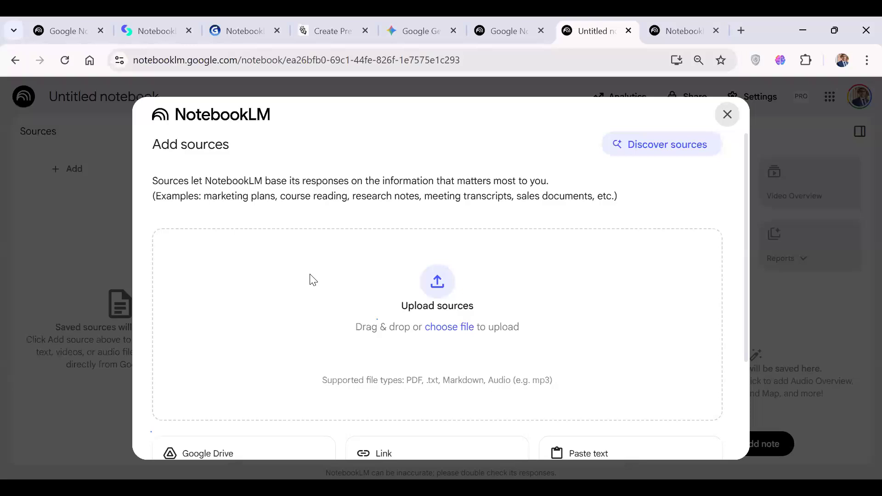
View the YouTube URL source form and its notes, and return to the source options.
{"action": "scroll", "coordinate": [310, 280], "scroll_direction": "down", "scroll_amount": 3}
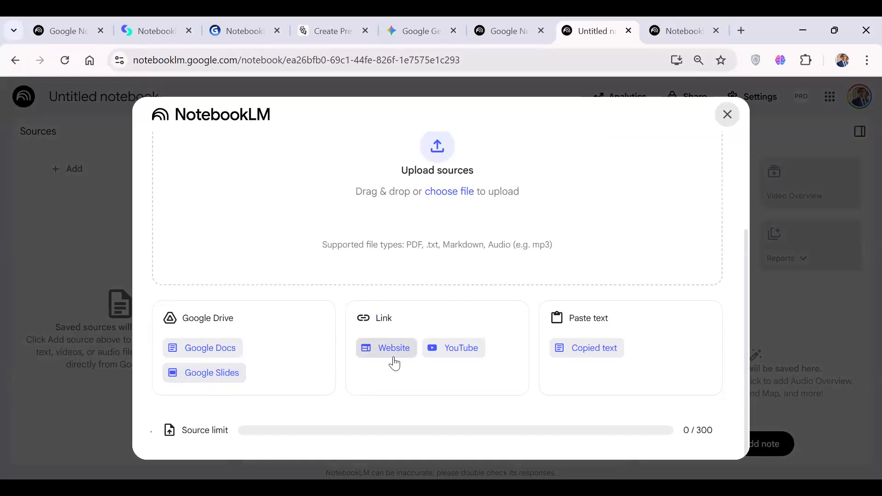
{"action": "left_click", "coordinate": [457, 350]}
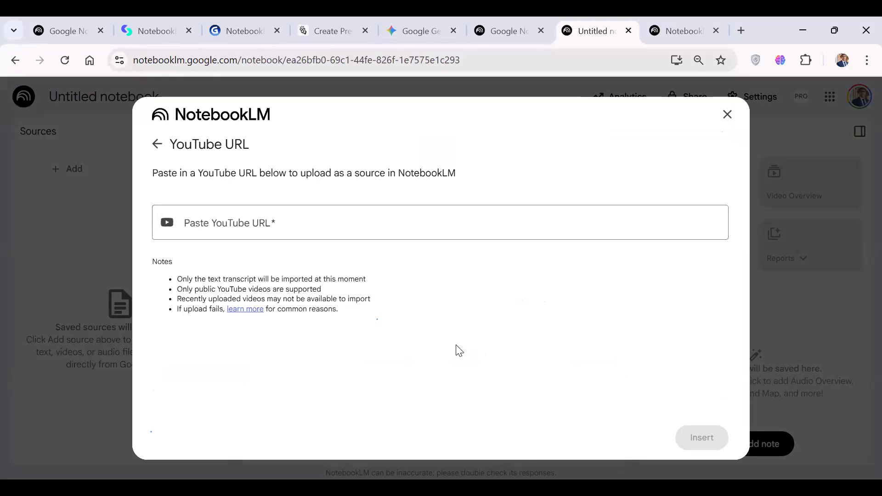
{"action": "left_click", "coordinate": [216, 223]}
{"action": "left_click", "coordinate": [157, 145]}
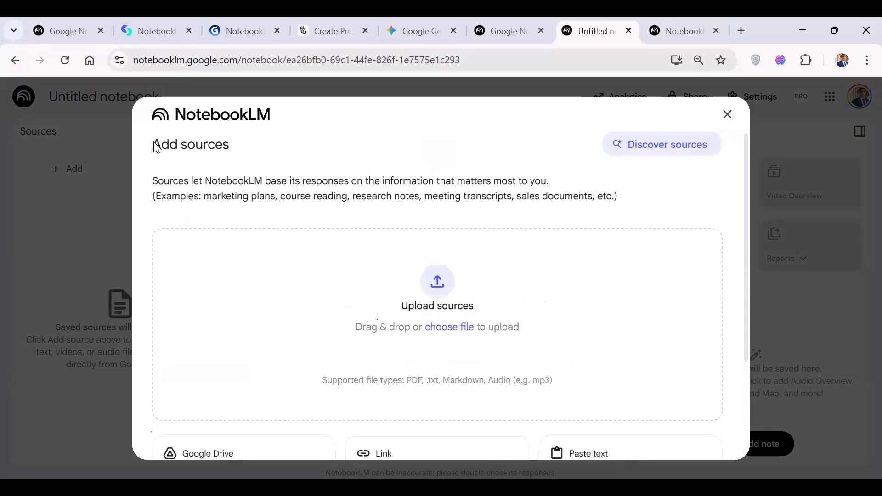
View the Paste copied text source form and return to the source options without entering text.
{"action": "scroll", "coordinate": [156, 144], "scroll_direction": "down", "scroll_amount": 3}
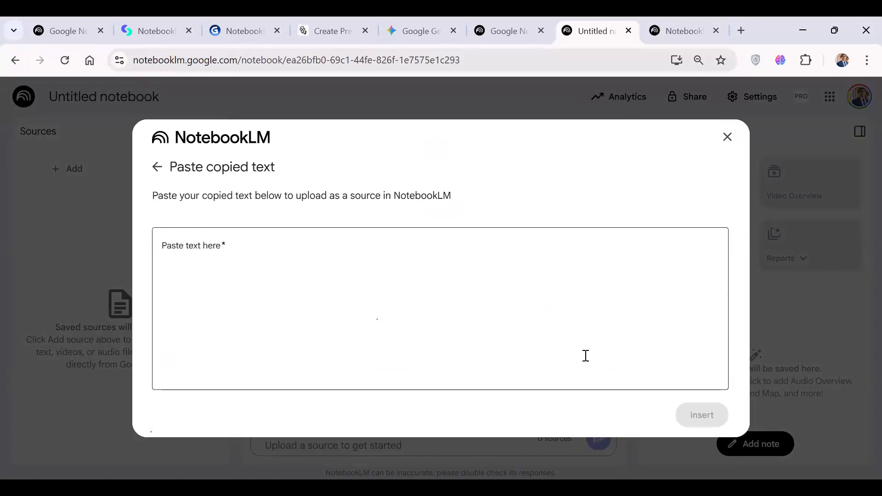
{"action": "left_click", "coordinate": [268, 258]}
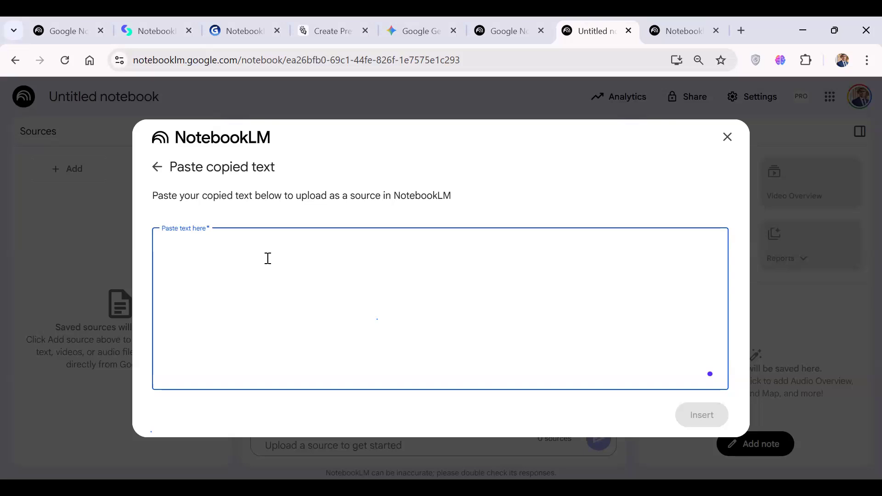
{"action": "left_click", "coordinate": [158, 168]}
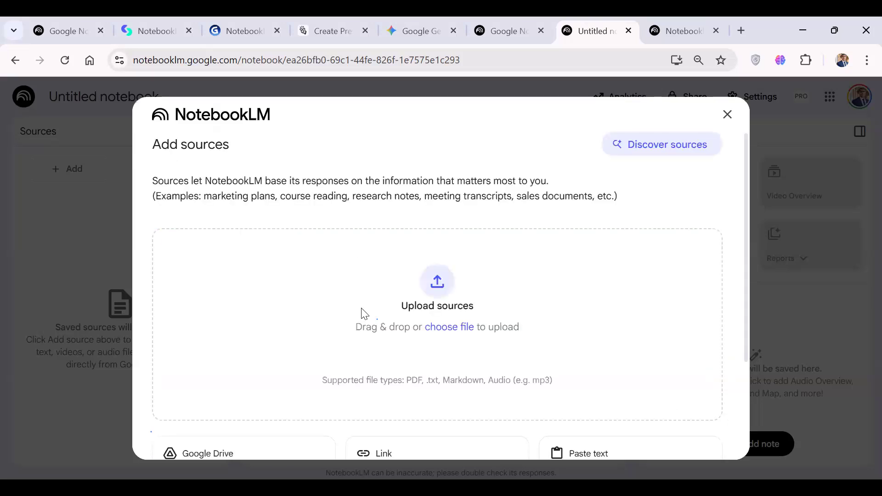
Check the notebook's source limit in the Add sources dialog and go back to the dialog's beginning.
{"action": "scroll", "coordinate": [363, 313], "scroll_direction": "down", "scroll_amount": 3}
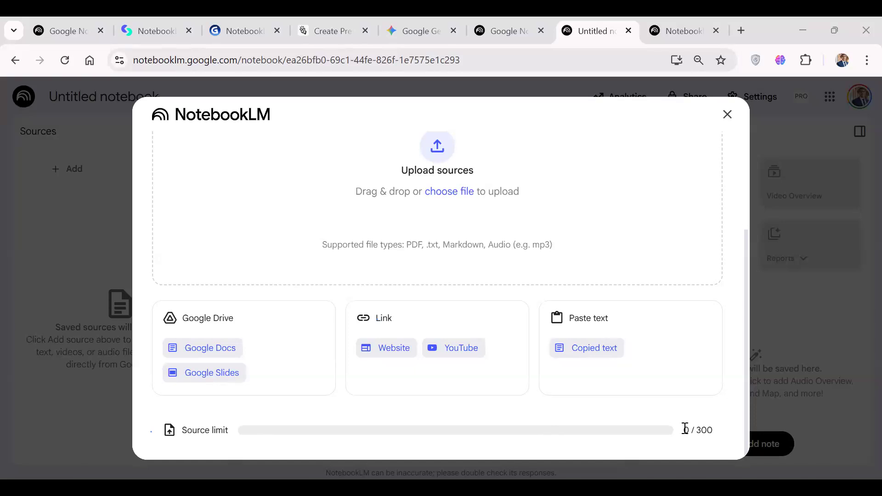
{"action": "left_click_drag", "start_coordinate": [685, 429], "coordinate": [719, 429]}
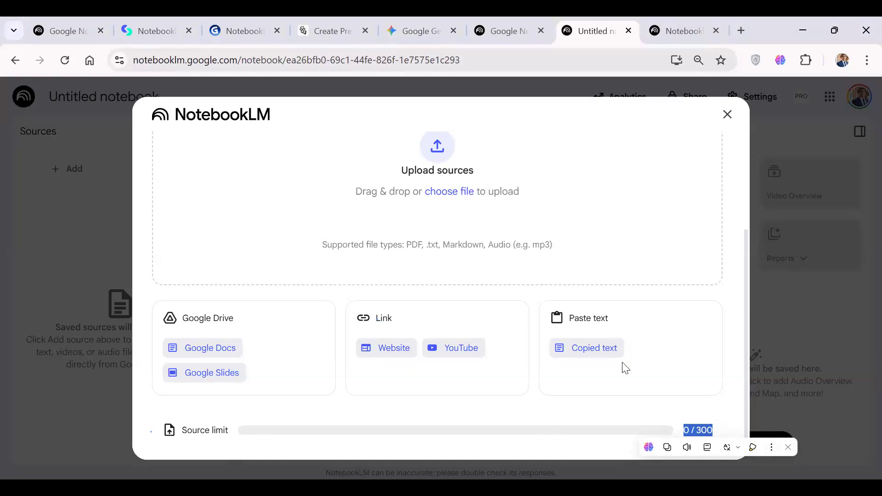
{"action": "double_click", "coordinate": [702, 429]}
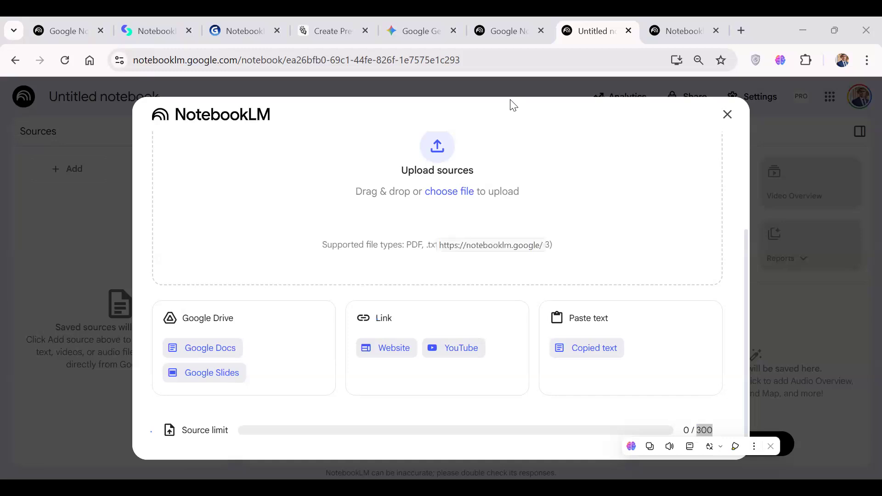
{"action": "scroll", "coordinate": [546, 233], "scroll_direction": "up", "scroll_amount": 3}
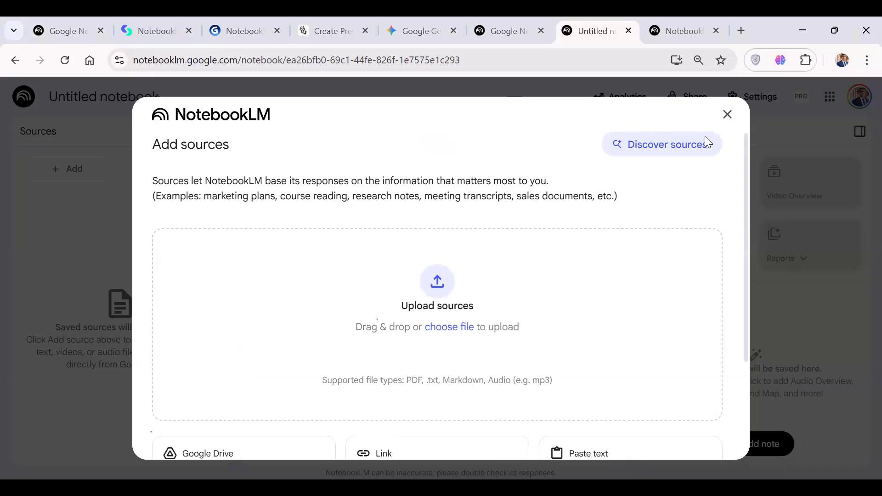
Switch to the other open NotebookLM home page and run a web search for "google" there.
{"action": "left_click", "coordinate": [678, 25]}
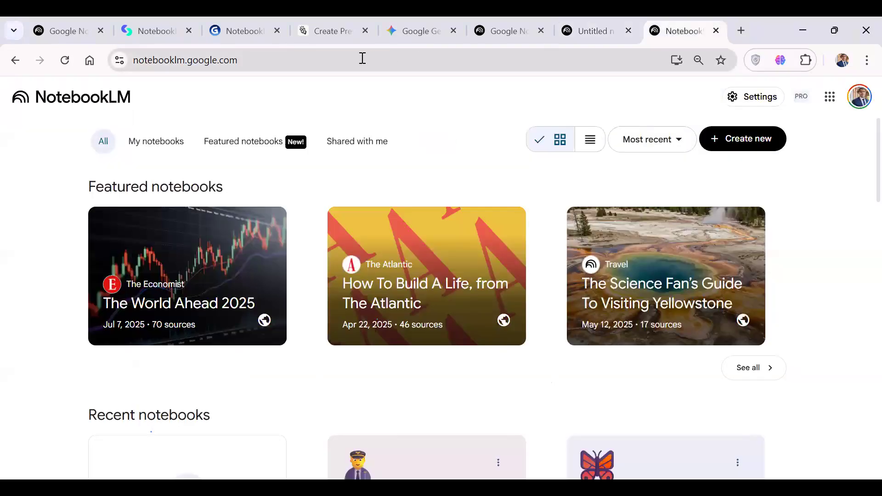
{"action": "left_click", "coordinate": [344, 60]}
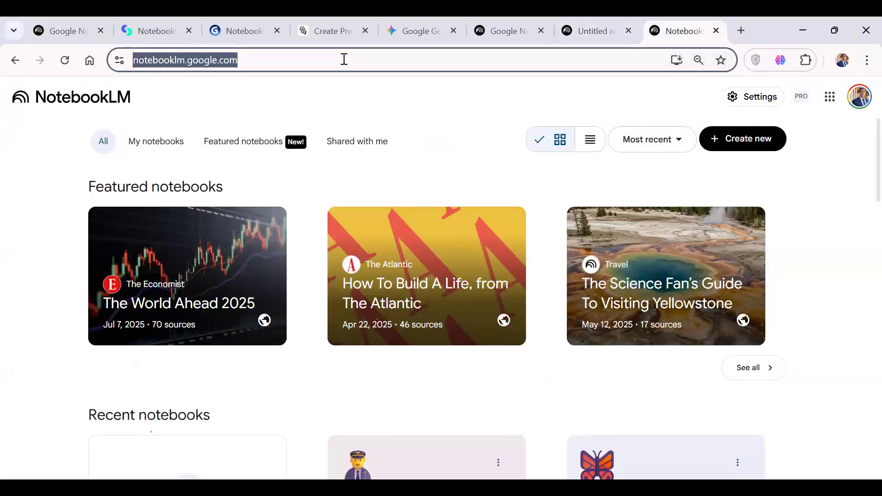
{"action": "type", "text": "لخخلمث"}
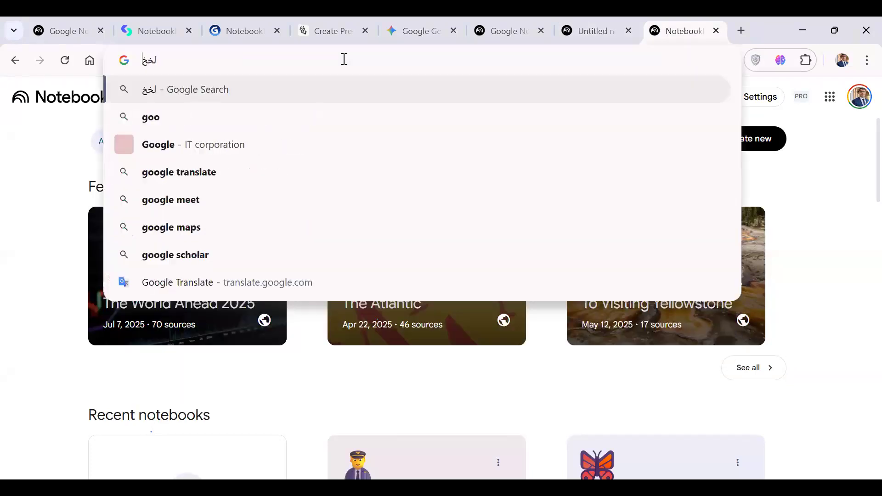
{"action": "key", "text": "Return"}
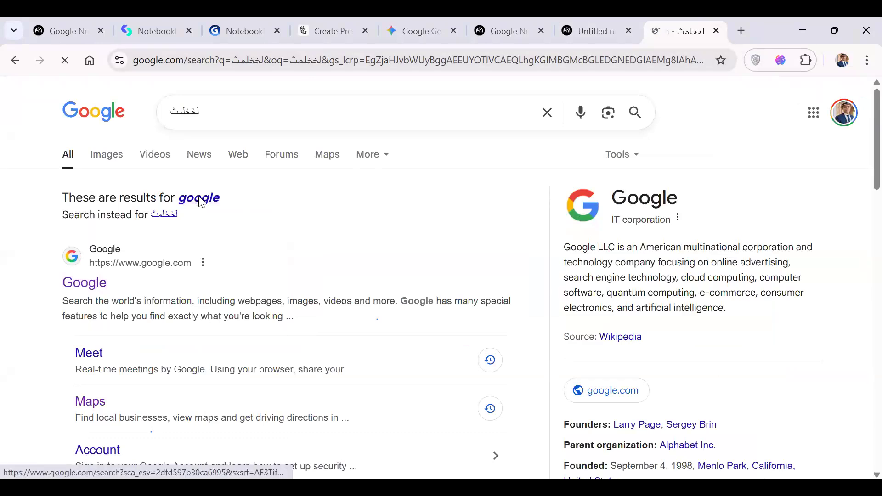
{"action": "left_click", "coordinate": [200, 198]}
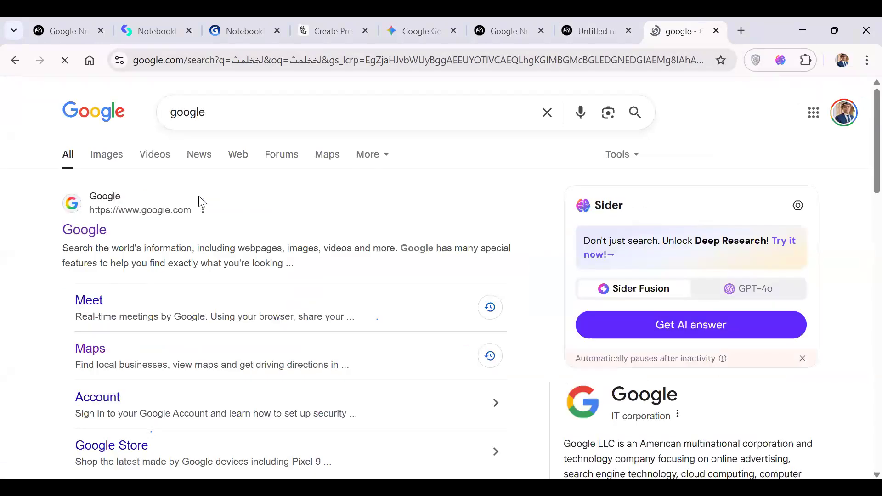
Replace the search query with "ai for project management" and run the search.
{"action": "double_click", "coordinate": [247, 119]}
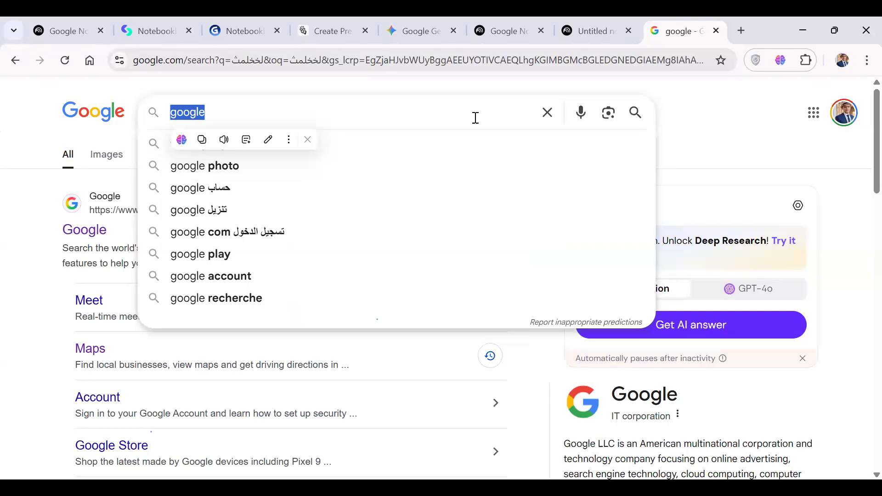
{"action": "type", "text": "ai for "}
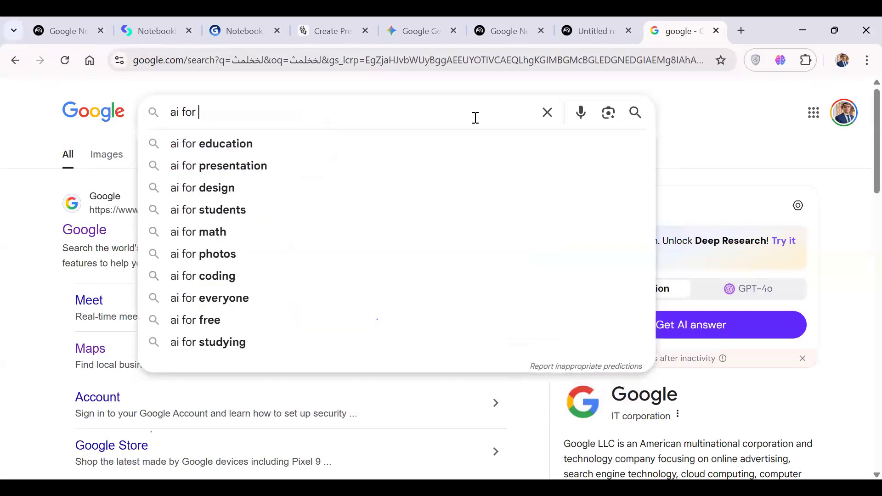
{"action": "type", "text": "project"}
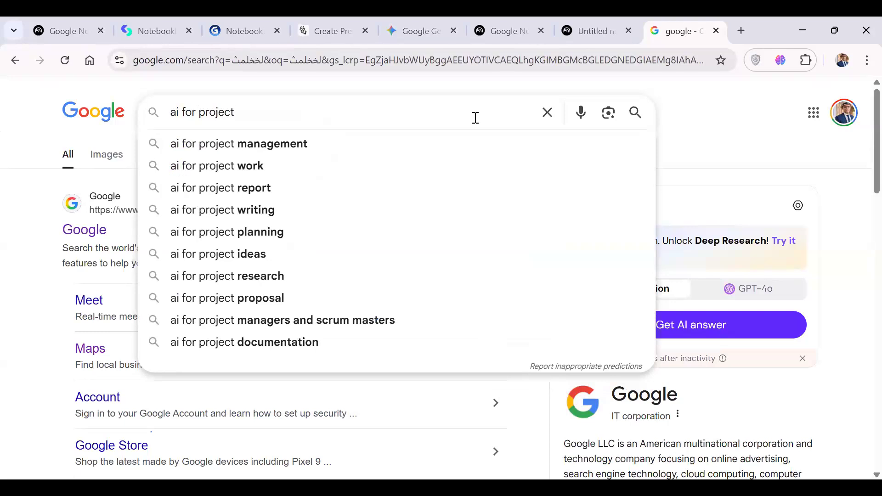
{"action": "key", "text": "Down"}
{"action": "key", "text": "Return"}
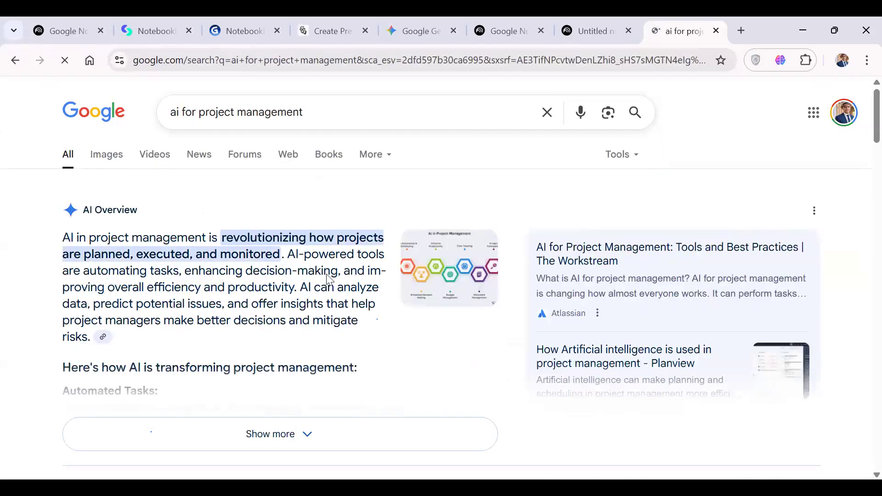
Look through the AI Overview, sponsored entries and web results on AI for project management.
{"action": "scroll", "coordinate": [326, 276], "scroll_direction": "down", "scroll_amount": 3}
{"action": "scroll", "coordinate": [327, 280], "scroll_direction": "up", "scroll_amount": 3}
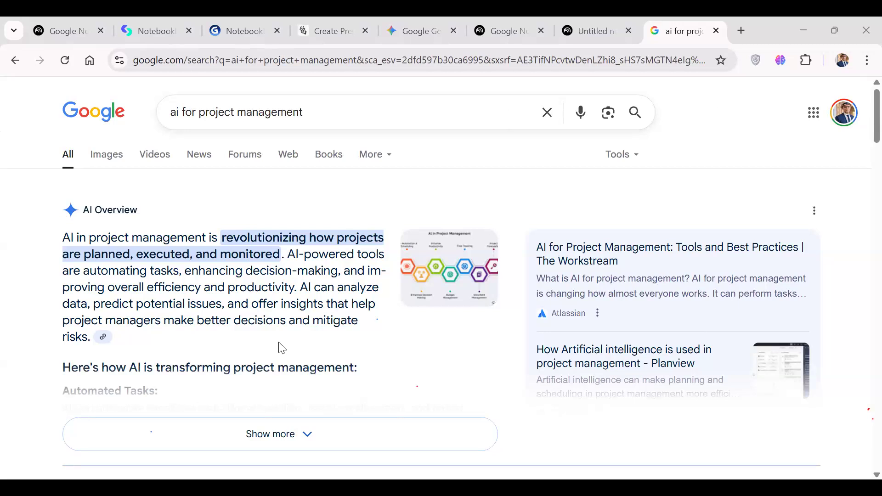
{"action": "scroll", "coordinate": [263, 309], "scroll_direction": "down", "scroll_amount": 8}
{"action": "scroll", "coordinate": [266, 311], "scroll_direction": "up", "scroll_amount": 8}
{"action": "scroll", "coordinate": [198, 284], "scroll_direction": "down", "scroll_amount": 5}
{"action": "scroll", "coordinate": [202, 284], "scroll_direction": "up", "scroll_amount": 5}
{"action": "scroll", "coordinate": [204, 304], "scroll_direction": "down", "scroll_amount": 2}
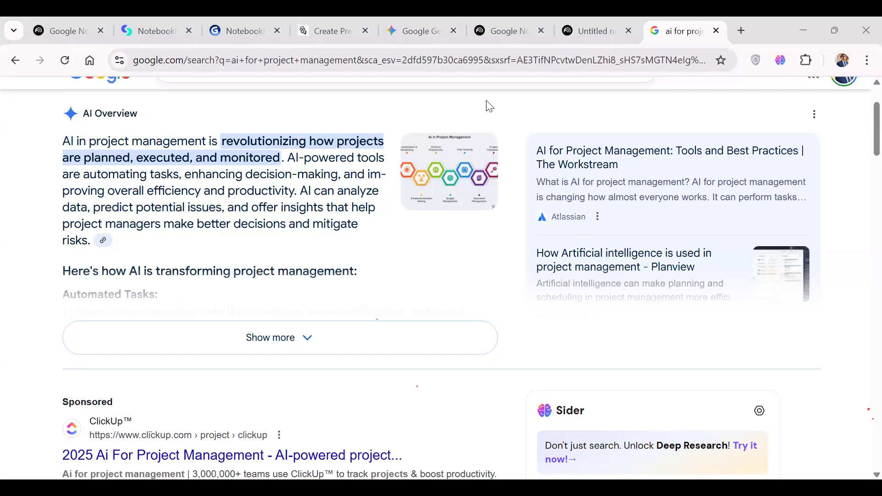
{"action": "scroll", "coordinate": [489, 106], "scroll_direction": "up", "scroll_amount": 2}
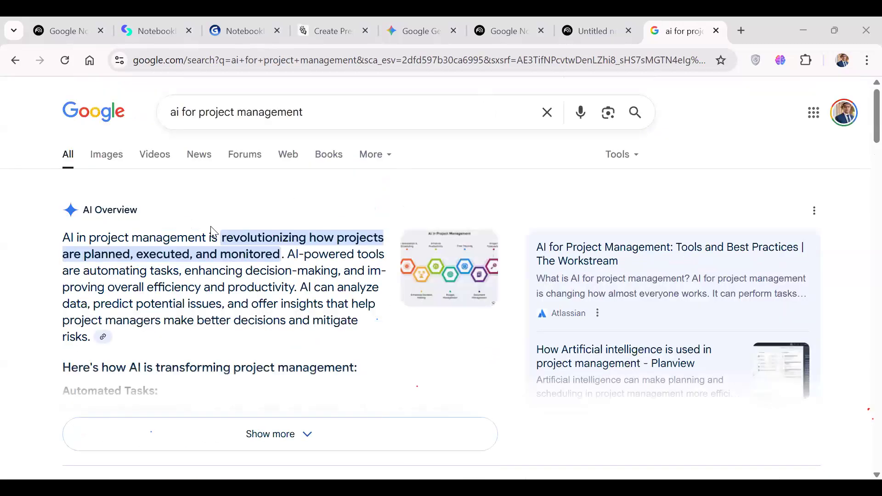
{"action": "scroll", "coordinate": [211, 230], "scroll_direction": "down", "scroll_amount": 5}
{"action": "scroll", "coordinate": [209, 231], "scroll_direction": "up", "scroll_amount": 1}
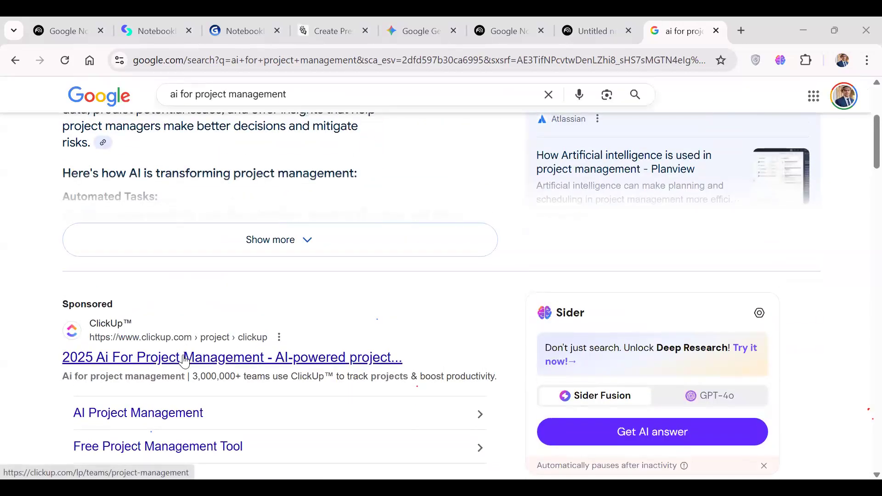
{"action": "scroll", "coordinate": [184, 361], "scroll_direction": "down", "scroll_amount": 13}
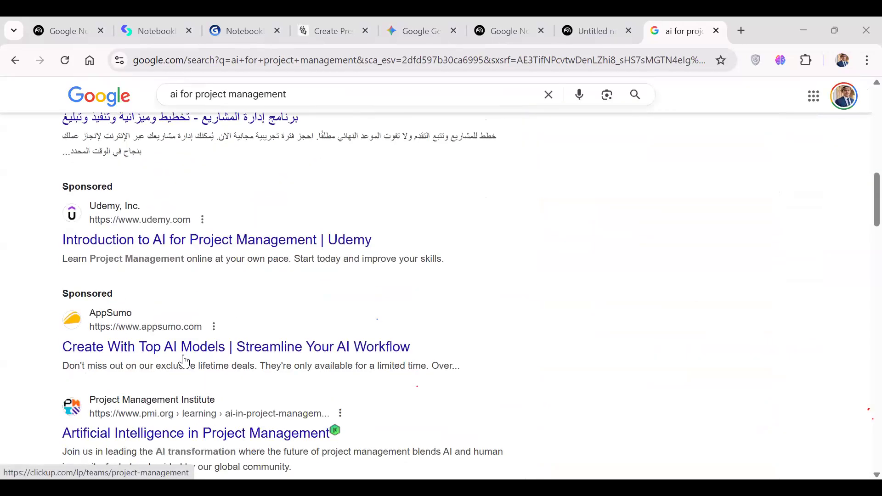
Open the video results "Build AI-Powered Project Management Tools (Full Guide)" and "This AI Tool is My New PM Secret Weapon" in separate new browser tabs.
{"action": "scroll", "coordinate": [184, 361], "scroll_direction": "down", "scroll_amount": 3}
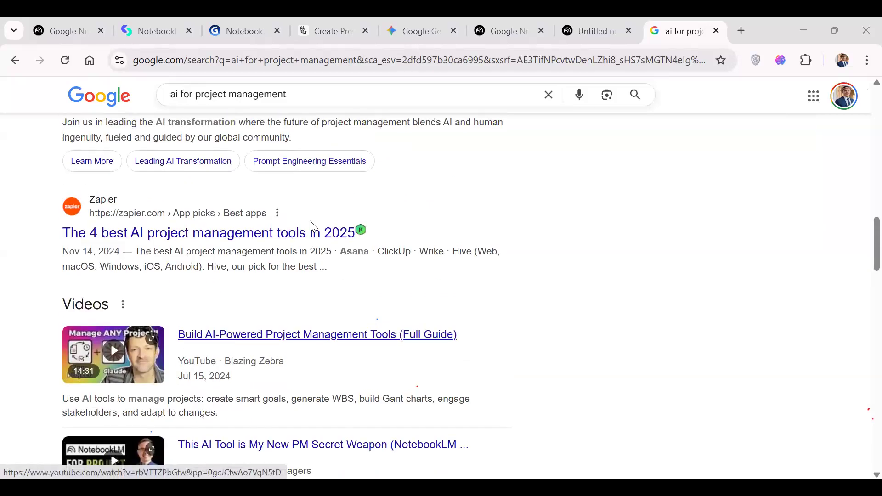
{"action": "right_click", "coordinate": [222, 332]}
{"action": "left_click", "coordinate": [316, 164]}
{"action": "scroll", "coordinate": [360, 234], "scroll_direction": "down", "scroll_amount": 3}
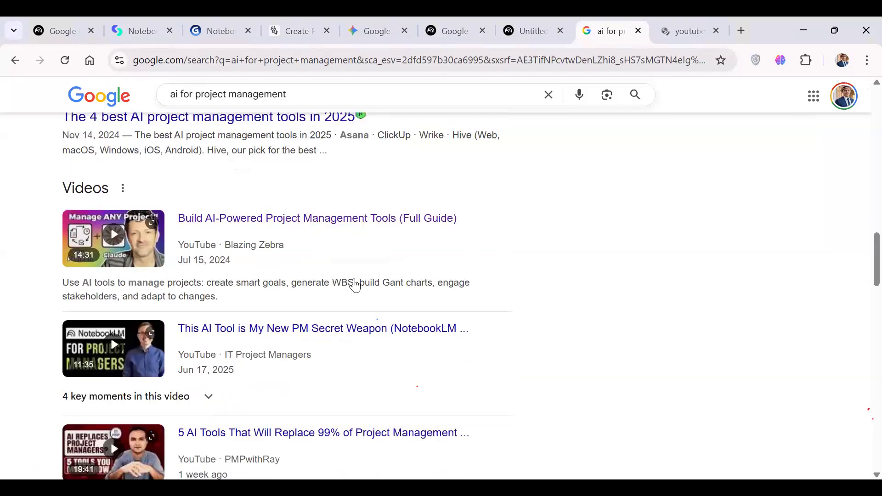
{"action": "right_click", "coordinate": [315, 326]}
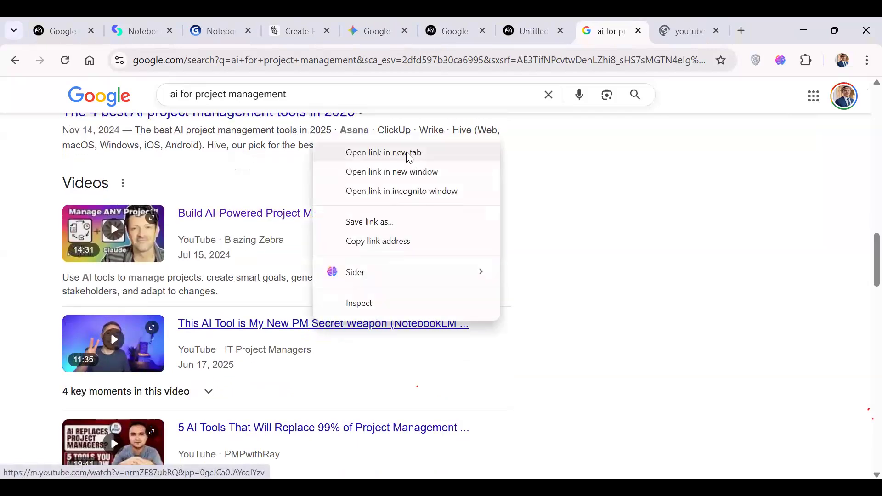
{"action": "left_click", "coordinate": [408, 152]}
Reload the opened "Build AI-Powered Project Management Tools" YouTube page from its address and pause the playback.
{"action": "left_click", "coordinate": [618, 31]}
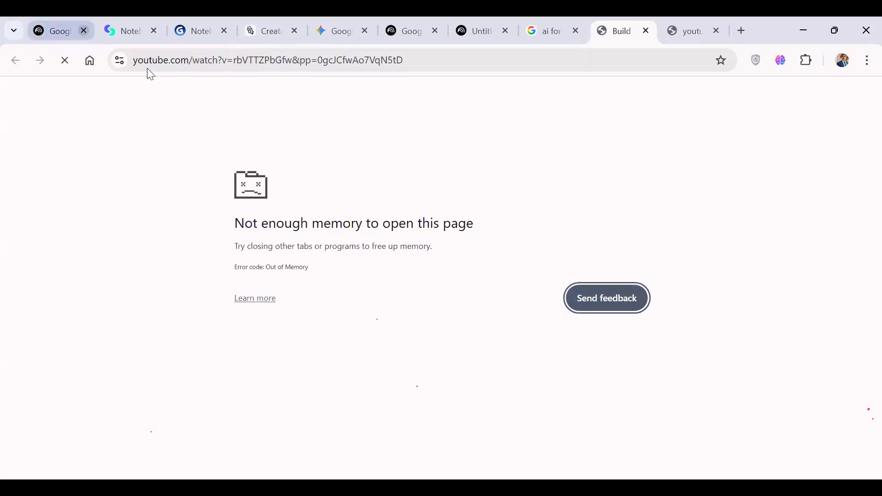
{"action": "left_click", "coordinate": [223, 57]}
{"action": "key", "text": "Return"}
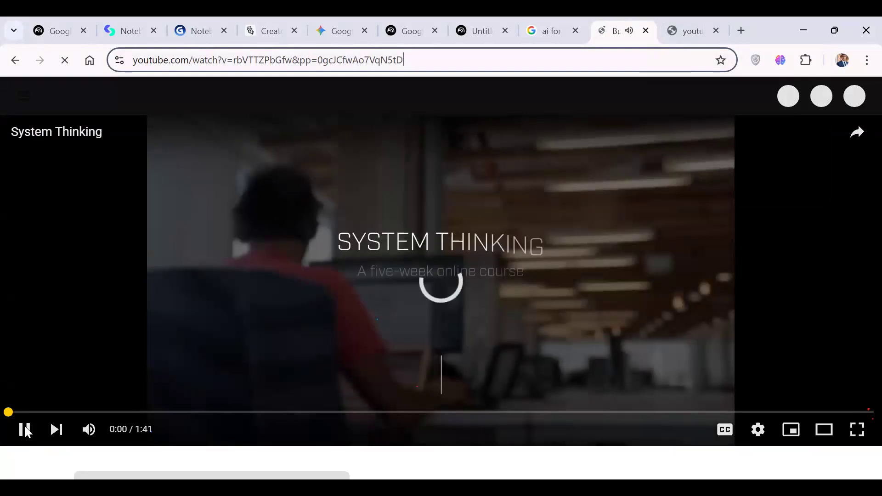
{"action": "left_click", "coordinate": [26, 431]}
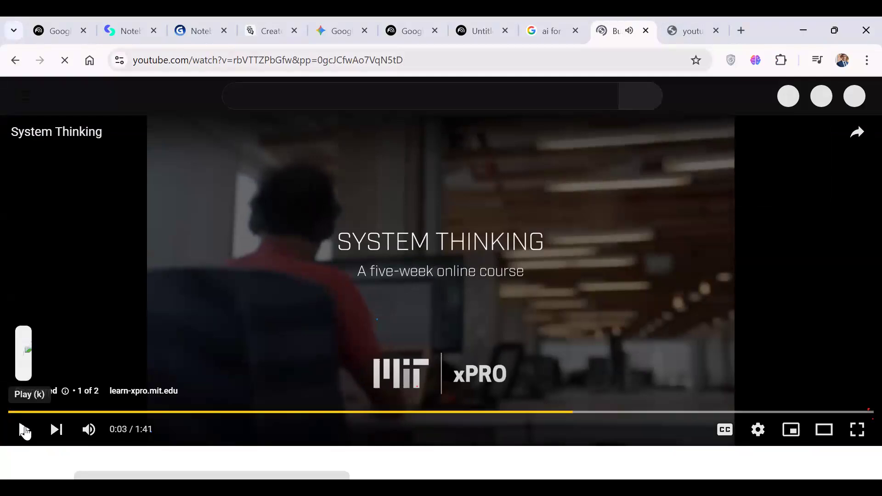
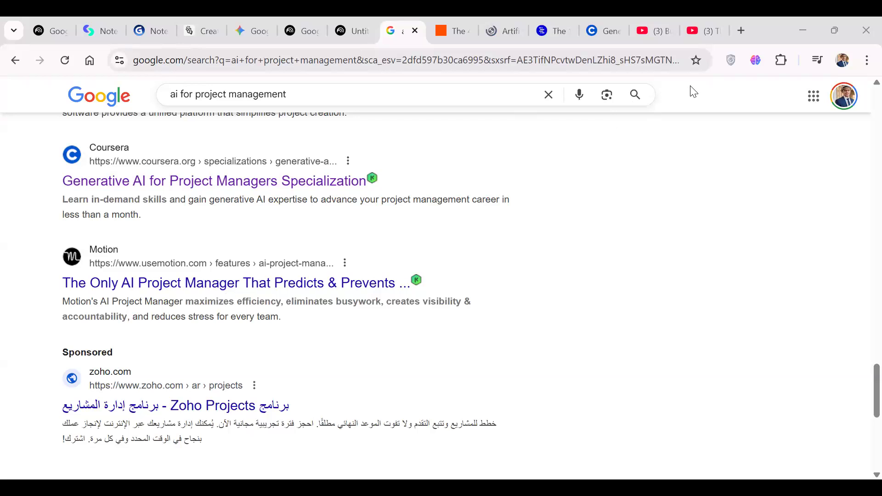
Return to the untitled notebook and open the website URL form for adding sources.
{"action": "scroll", "coordinate": [555, 233], "scroll_direction": "up", "scroll_amount": 3}
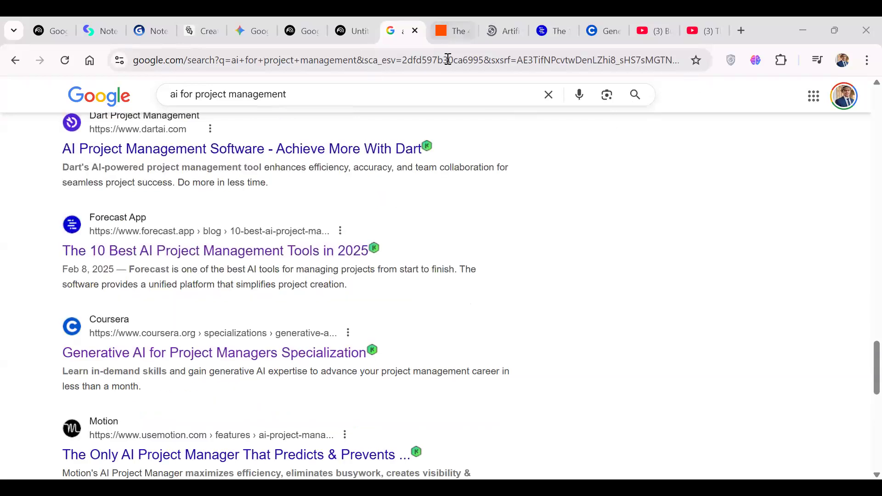
{"action": "left_click", "coordinate": [442, 31]}
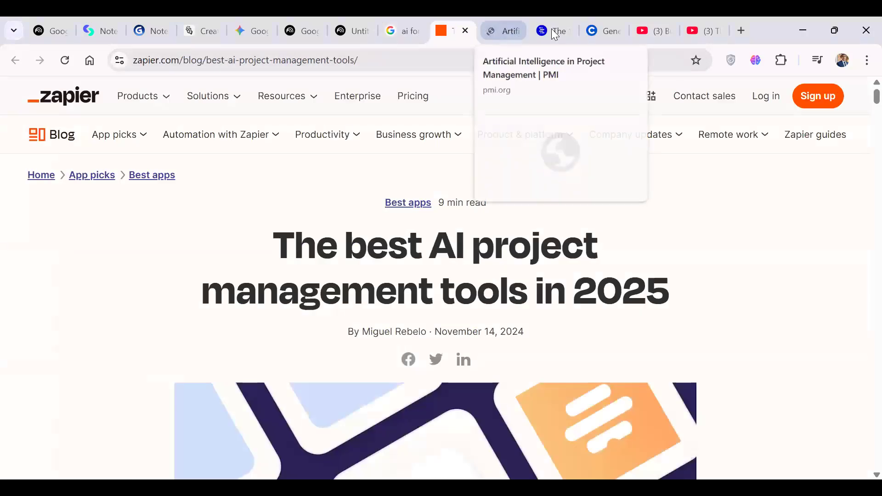
{"action": "left_click", "coordinate": [707, 26]}
{"action": "left_click", "coordinate": [349, 30]}
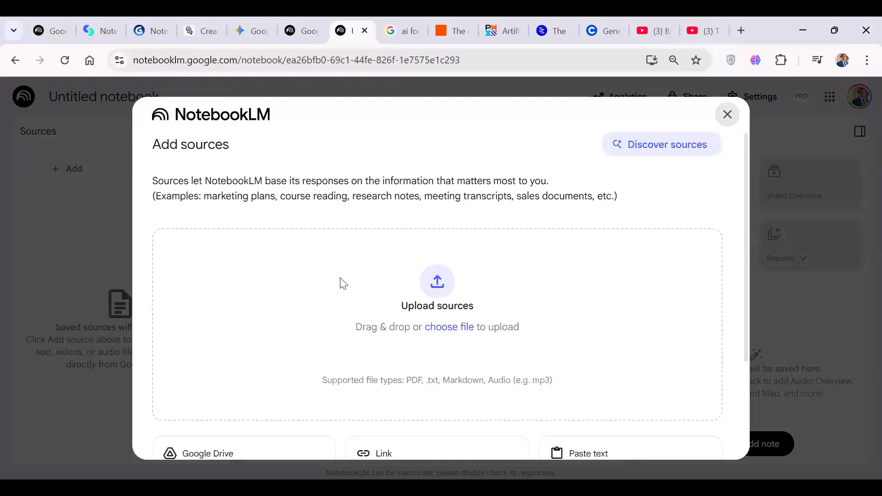
{"action": "scroll", "coordinate": [343, 283], "scroll_direction": "down", "scroll_amount": 3}
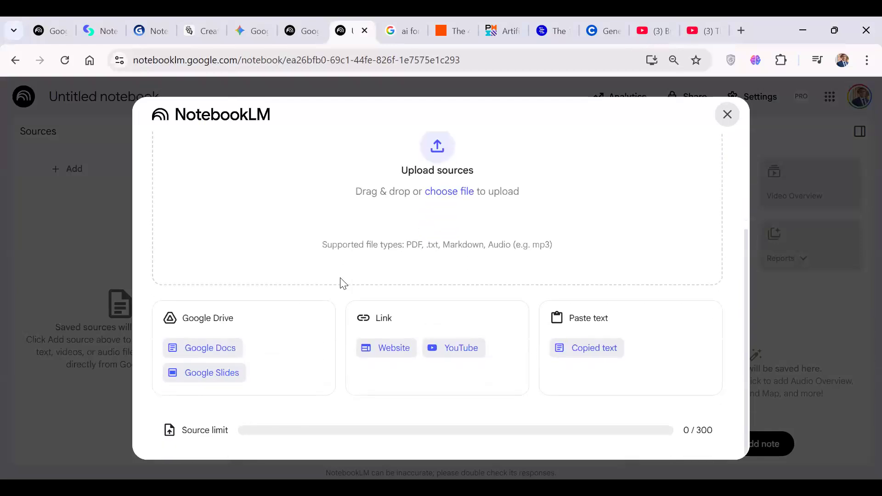
{"action": "left_click", "coordinate": [383, 350]}
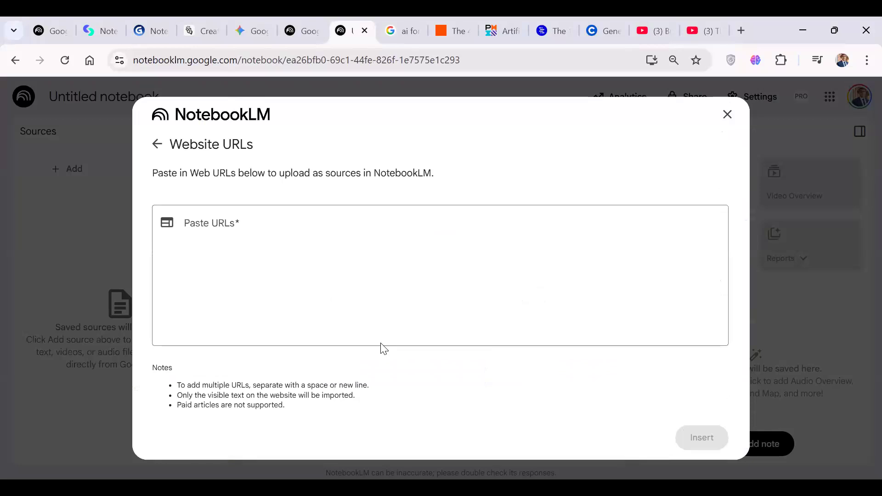
Copy the address of Zapier's "The best AI project management tools in 2025" article and insert it as the notebook's website source.
{"action": "left_click", "coordinate": [446, 32]}
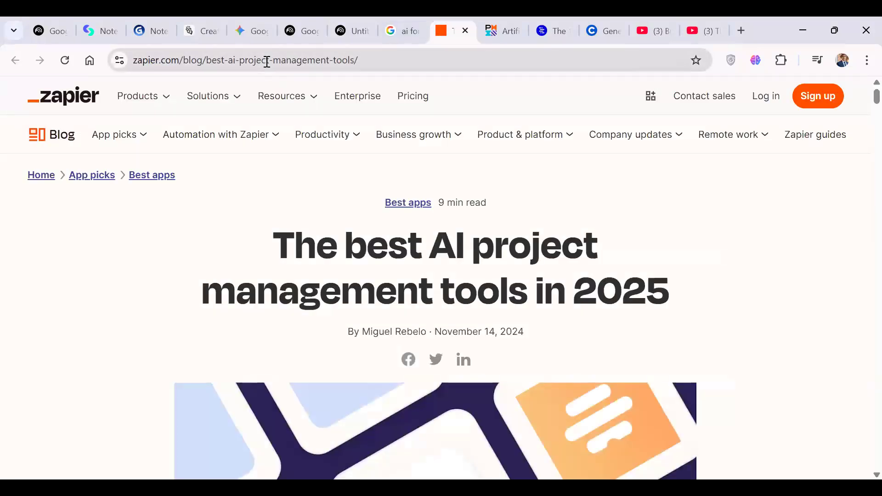
{"action": "left_click", "coordinate": [265, 60]}
{"action": "right_click", "coordinate": [266, 61]}
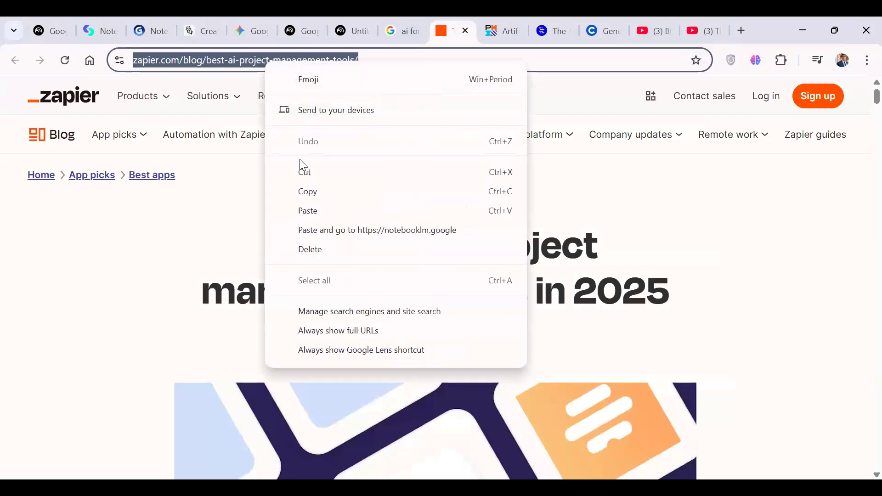
{"action": "left_click", "coordinate": [310, 191]}
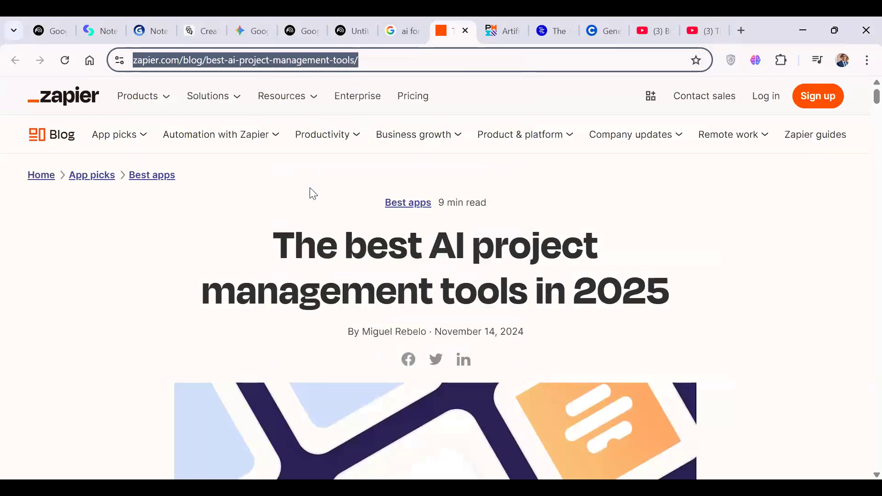
{"action": "left_click", "coordinate": [350, 31]}
{"action": "left_click", "coordinate": [244, 258]}
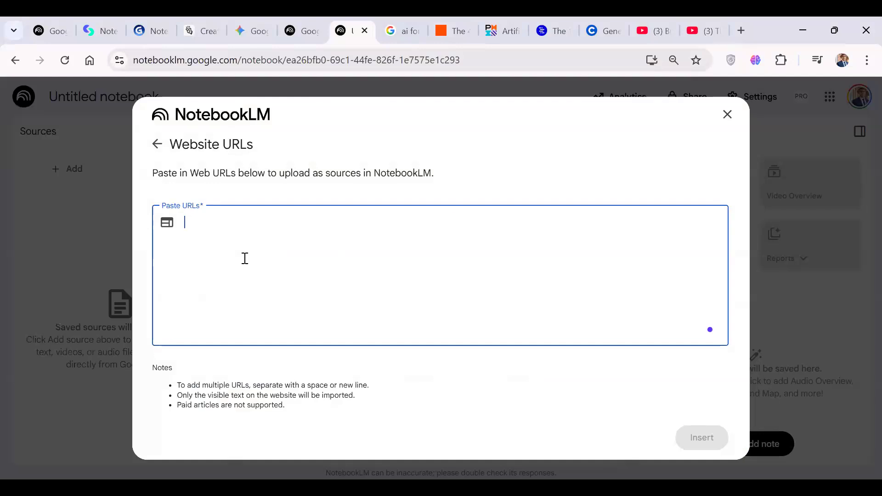
{"action": "key", "text": "ctrl+v"}
{"action": "left_click", "coordinate": [698, 439]}
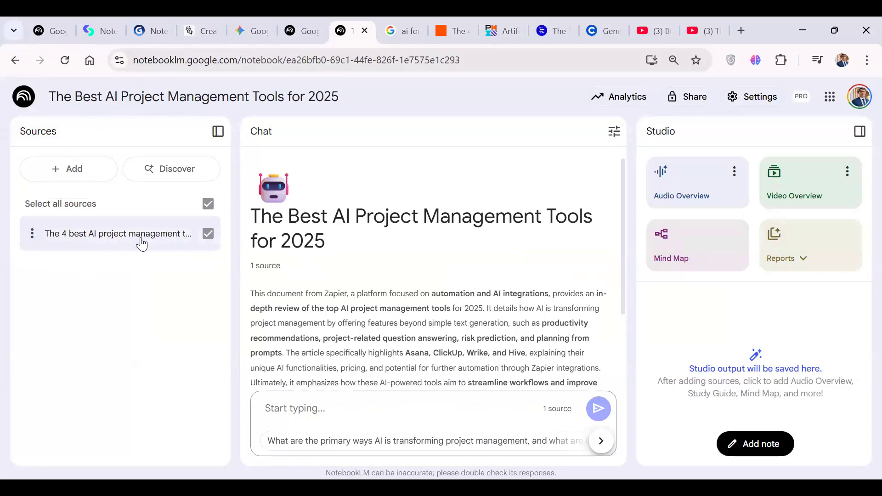
Open the Zapier source, read through its guide summary, key topics and imported text, and close the source view.
{"action": "left_click", "coordinate": [105, 238]}
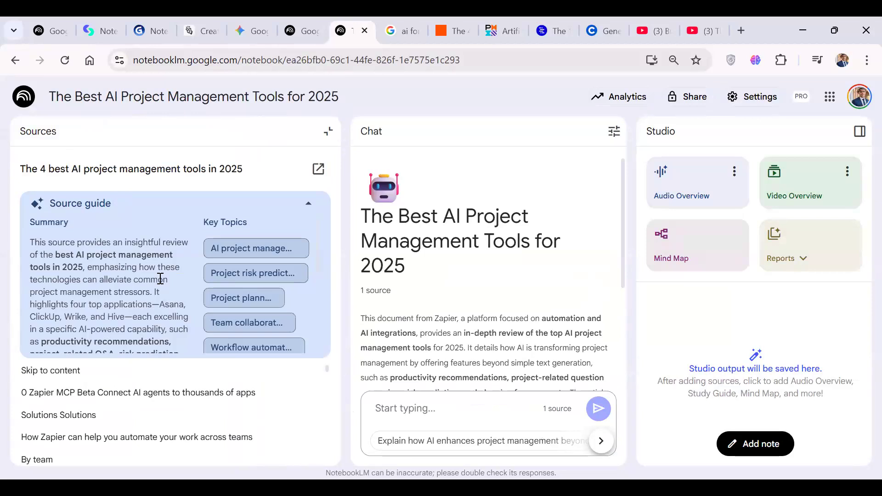
{"action": "scroll", "coordinate": [161, 279], "scroll_direction": "down", "scroll_amount": 3}
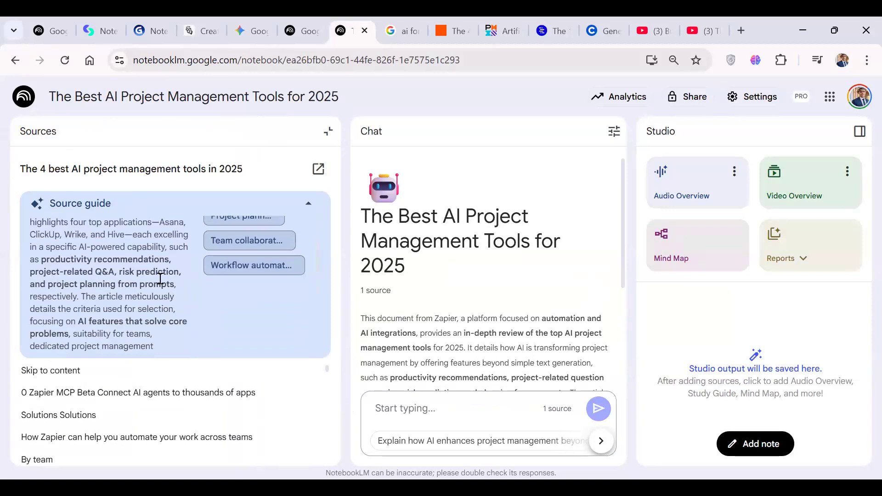
{"action": "scroll", "coordinate": [161, 278], "scroll_direction": "down", "scroll_amount": 2}
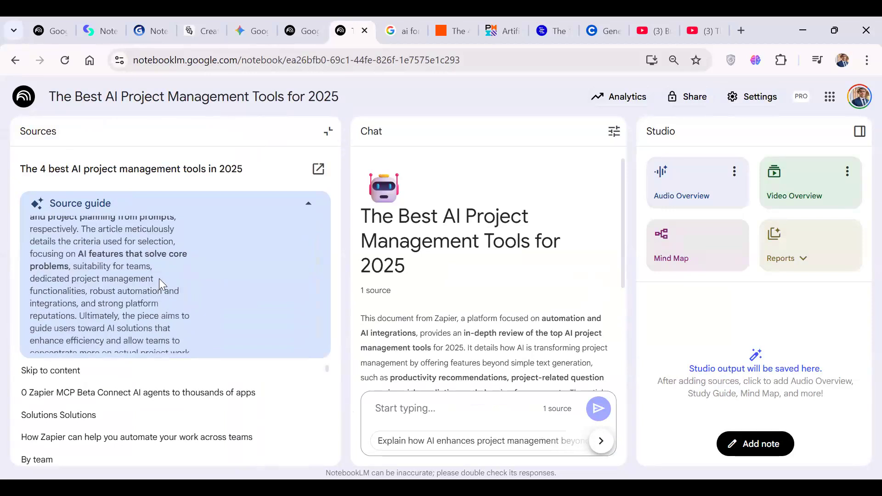
{"action": "scroll", "coordinate": [161, 279], "scroll_direction": "down", "scroll_amount": 1}
{"action": "scroll", "coordinate": [160, 279], "scroll_direction": "up", "scroll_amount": 5}
{"action": "scroll", "coordinate": [160, 279], "scroll_direction": "down", "scroll_amount": 1}
{"action": "scroll", "coordinate": [160, 279], "scroll_direction": "up", "scroll_amount": 1}
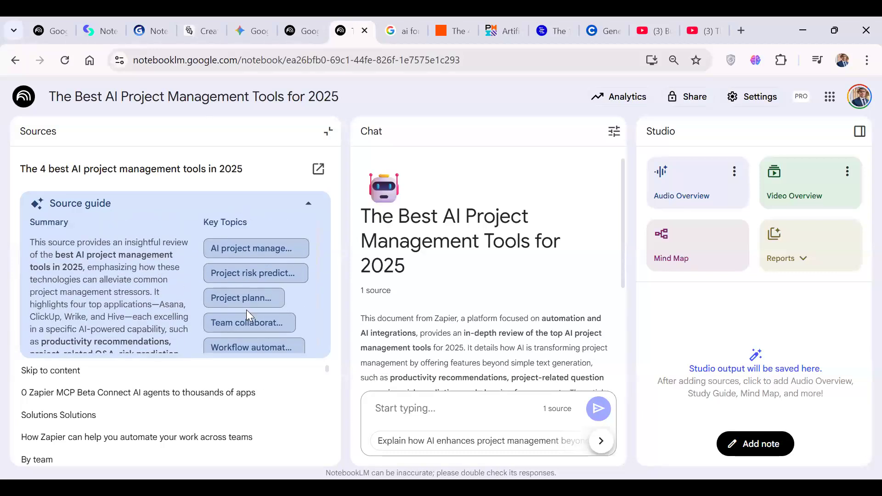
{"action": "scroll", "coordinate": [246, 309], "scroll_direction": "down", "scroll_amount": 2}
{"action": "scroll", "coordinate": [170, 394], "scroll_direction": "down", "scroll_amount": 2}
{"action": "scroll", "coordinate": [170, 394], "scroll_direction": "down", "scroll_amount": 2}
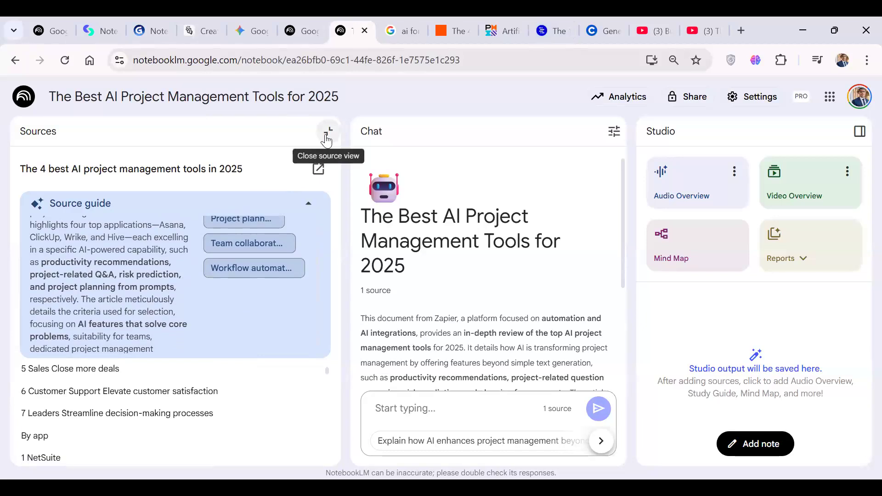
{"action": "left_click", "coordinate": [327, 132]}
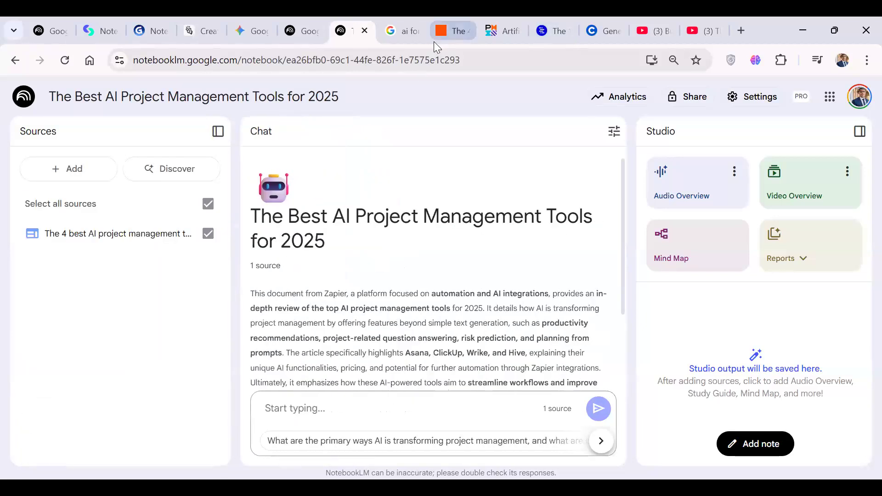
Close the Zapier article's browser tab and copy the address of the PMI "AI in Project Management" page.
{"action": "mouse_move", "coordinate": [435, 43]}
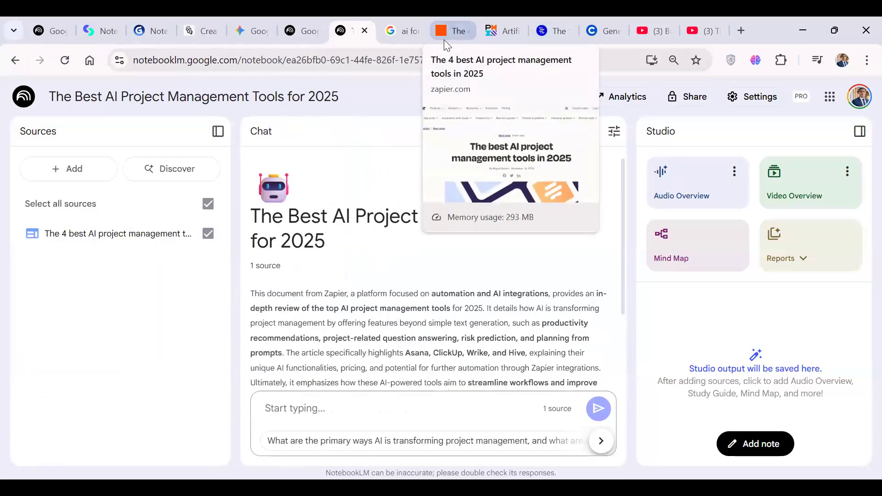
{"action": "left_click", "coordinate": [459, 33]}
{"action": "key", "text": "ctrl+w"}
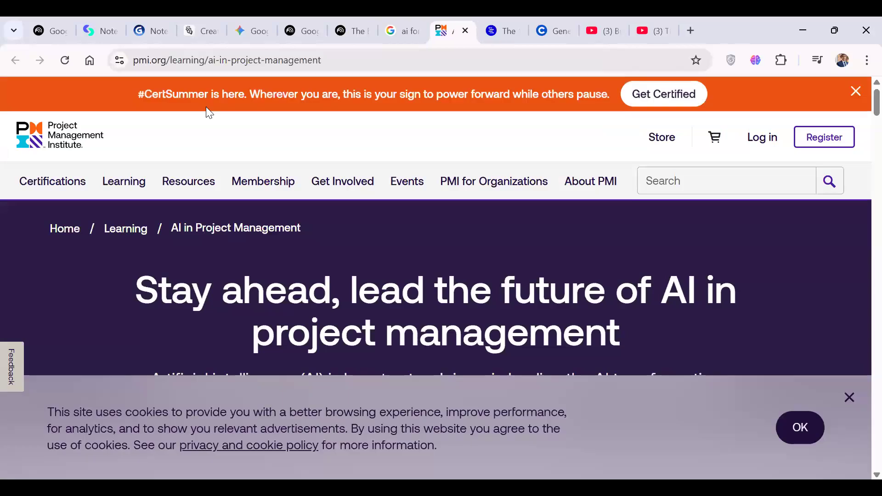
{"action": "left_click", "coordinate": [197, 64]}
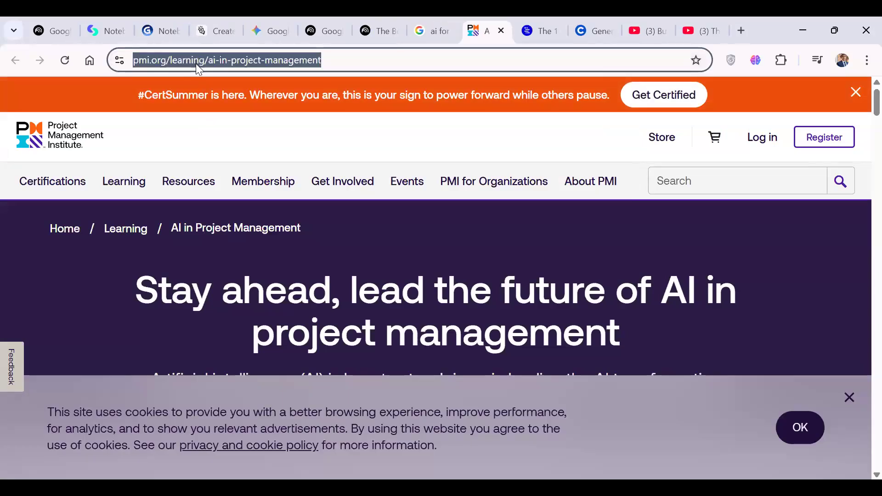
{"action": "right_click", "coordinate": [196, 64]}
{"action": "left_click", "coordinate": [247, 191]}
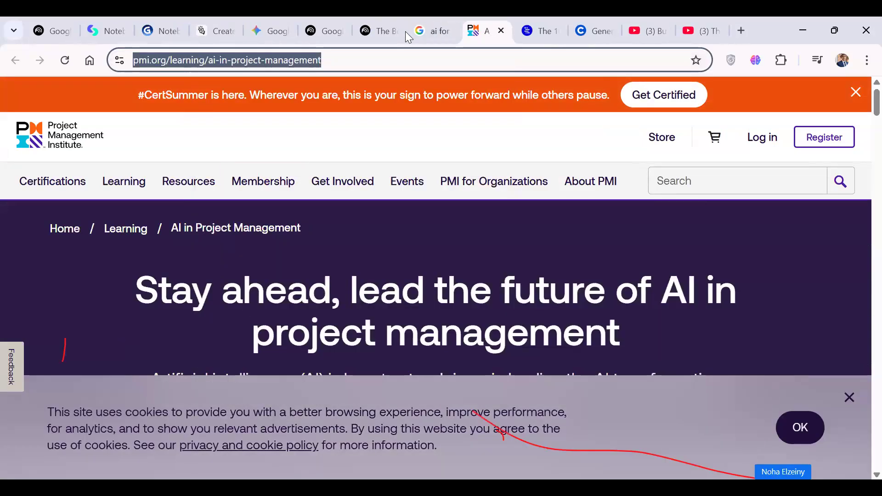
Add the copied PMI page address to the NotebookLM notebook as another website source.
{"action": "left_click", "coordinate": [376, 31]}
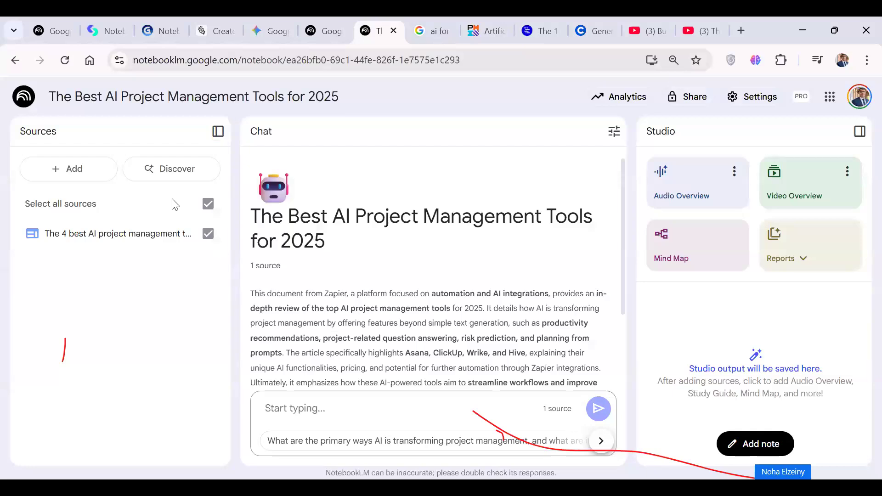
{"action": "left_click", "coordinate": [68, 169]}
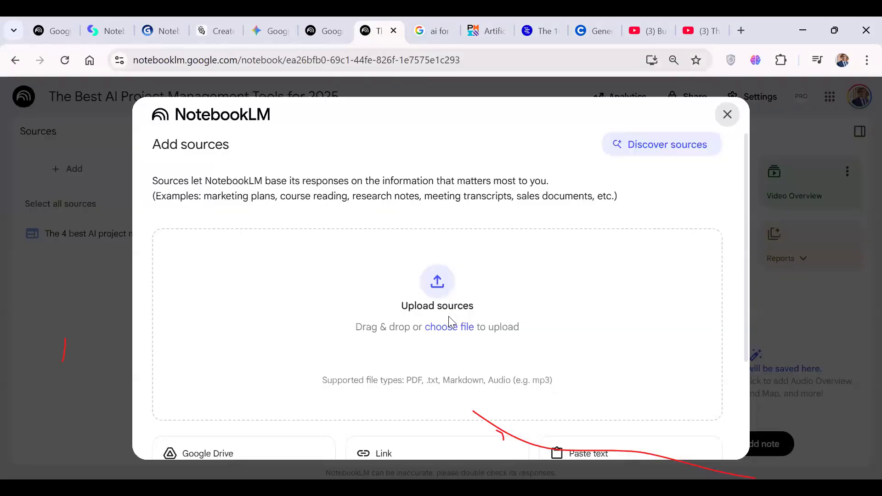
{"action": "scroll", "coordinate": [447, 382], "scroll_direction": "down", "scroll_amount": 2}
{"action": "left_click", "coordinate": [401, 395]}
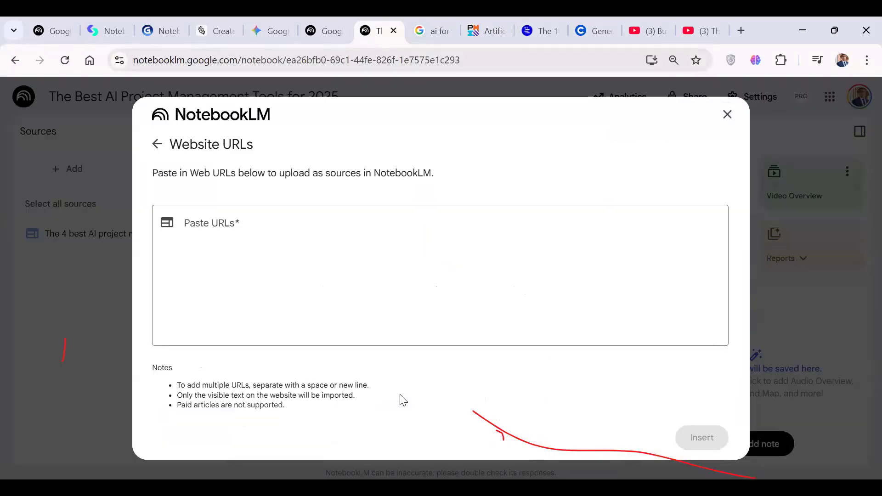
{"action": "left_click", "coordinate": [371, 300]}
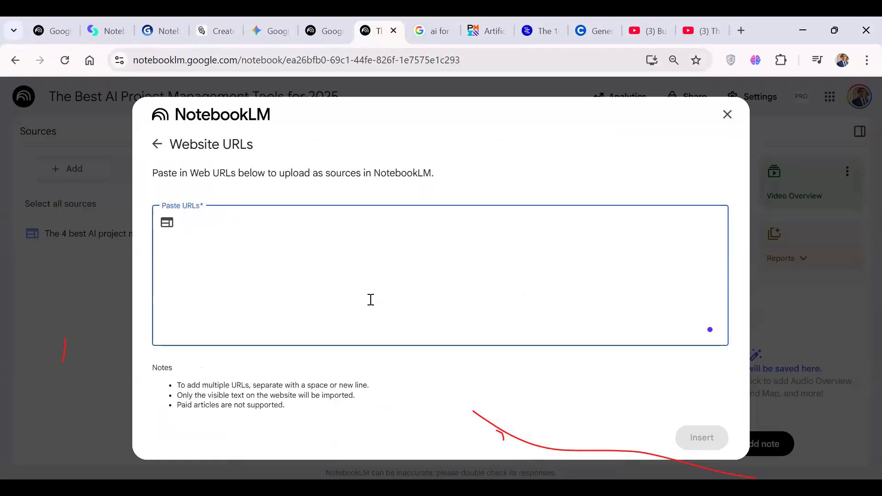
{"action": "key", "text": "ctrl+v"}
{"action": "left_click", "coordinate": [703, 437]}
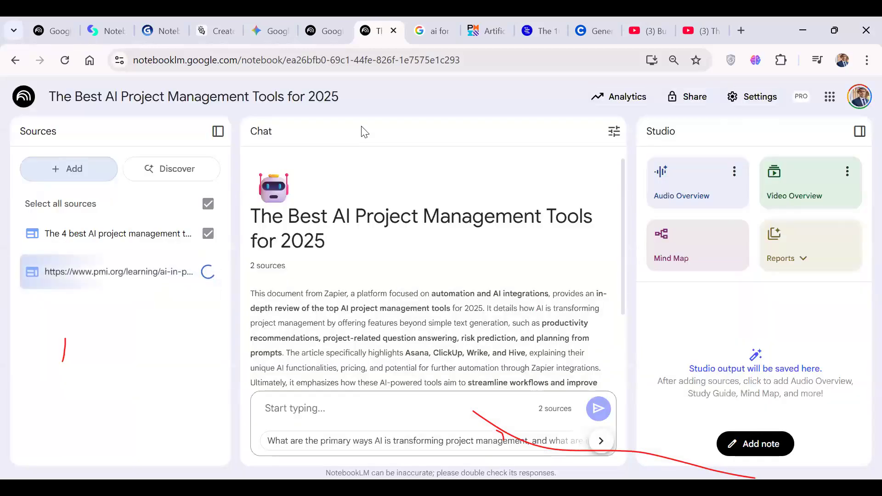
Close the PMI browser tab and copy the address of Forecast's "The 10 Best AI Project Management Tools in 2025" article.
{"action": "left_click", "coordinate": [481, 31]}
{"action": "left_click", "coordinate": [501, 31]}
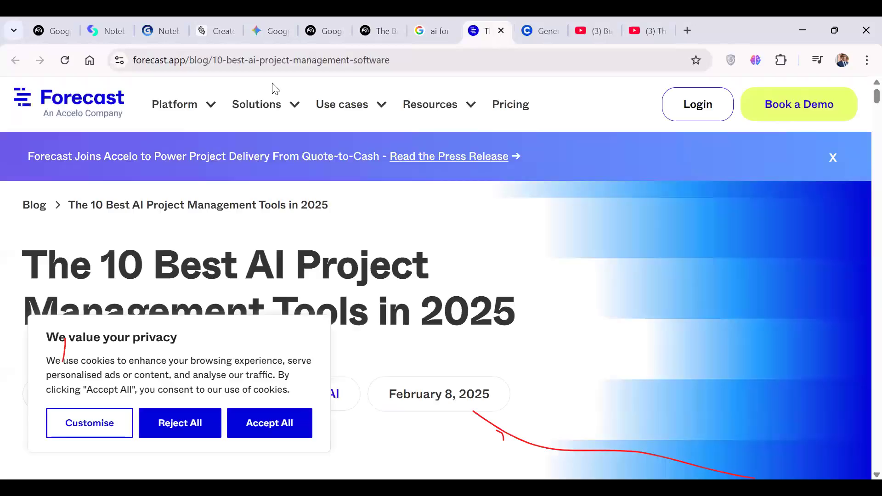
{"action": "left_click", "coordinate": [271, 61]}
{"action": "right_click", "coordinate": [271, 63]}
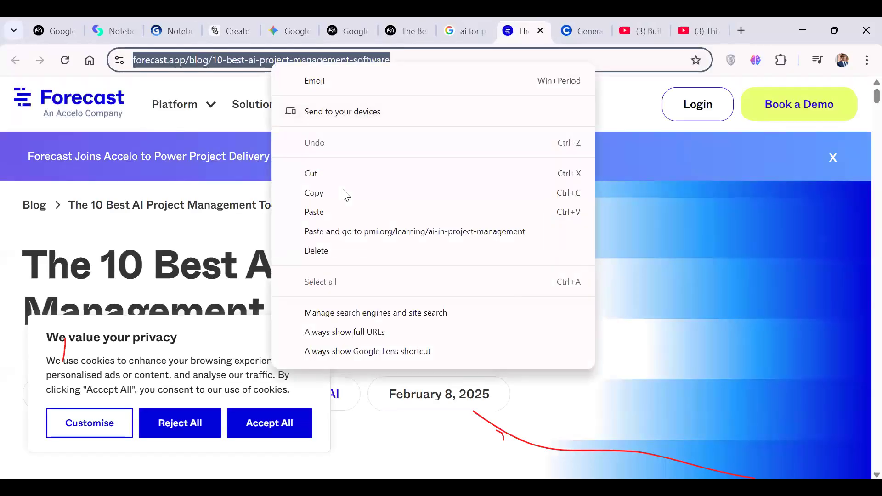
{"action": "left_click", "coordinate": [344, 193]}
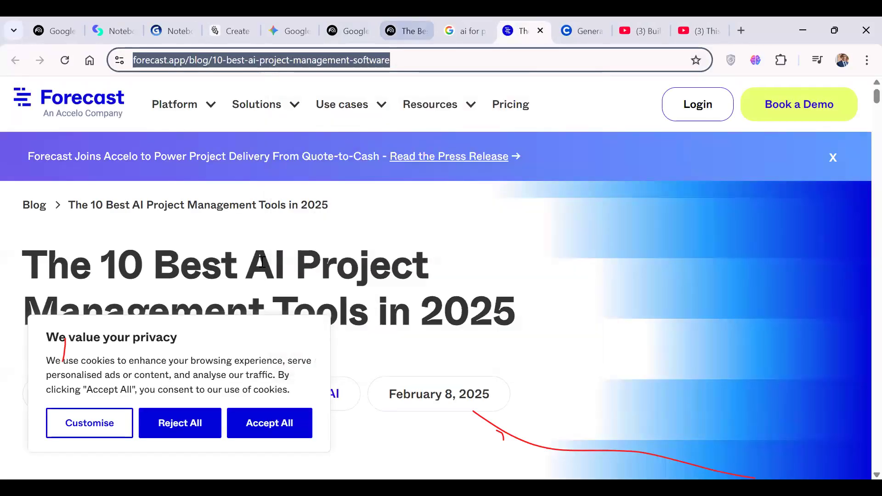
Add the copied Forecast article address to the NotebookLM notebook as a website source.
{"action": "key", "text": "ctrl+shift+Tab"}
{"action": "key", "text": "ctrl+shift+Tab"}
{"action": "left_click", "coordinate": [92, 173]}
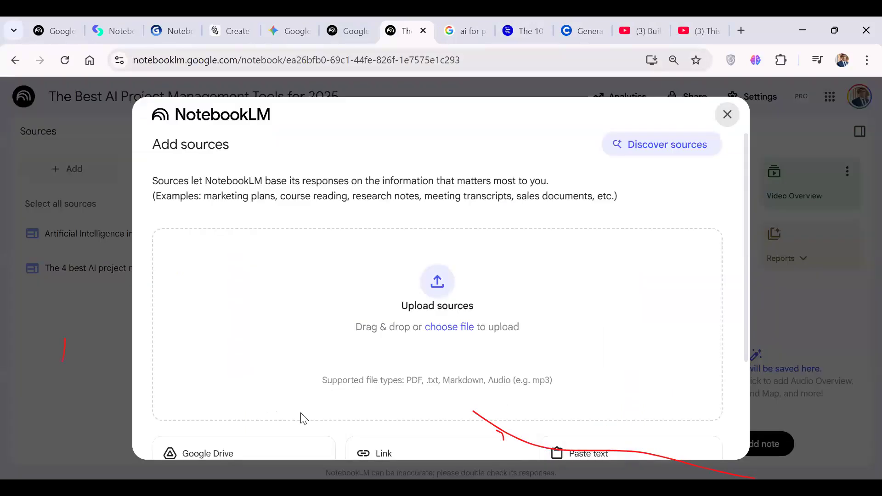
{"action": "scroll", "coordinate": [459, 398], "scroll_direction": "down", "scroll_amount": 2}
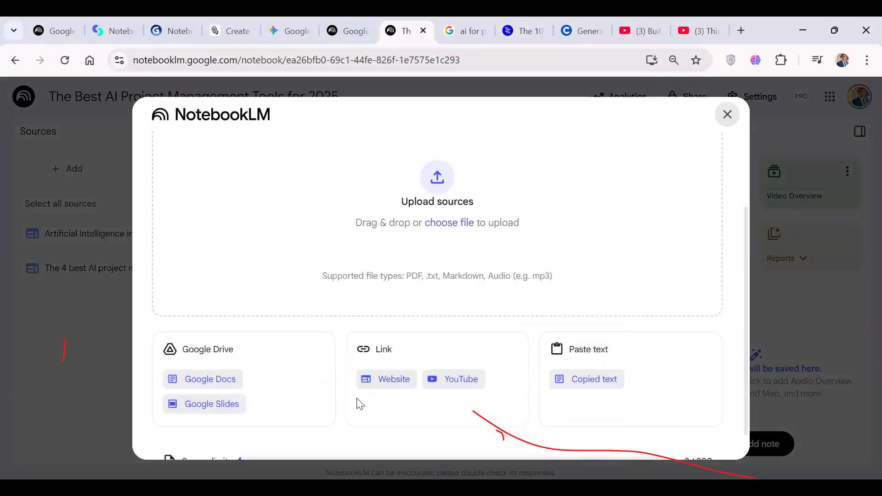
{"action": "left_click", "coordinate": [379, 386]}
{"action": "left_click", "coordinate": [294, 271]}
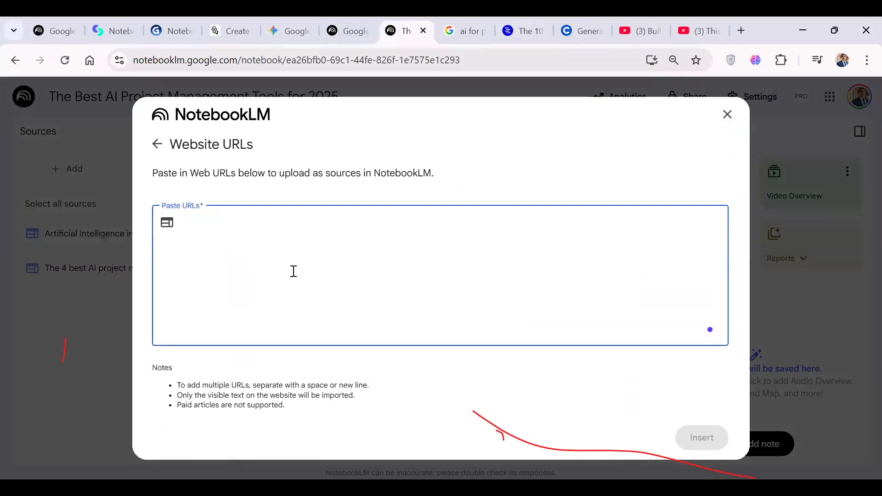
{"action": "key", "text": "ctrl+v"}
{"action": "left_click", "coordinate": [702, 438]}
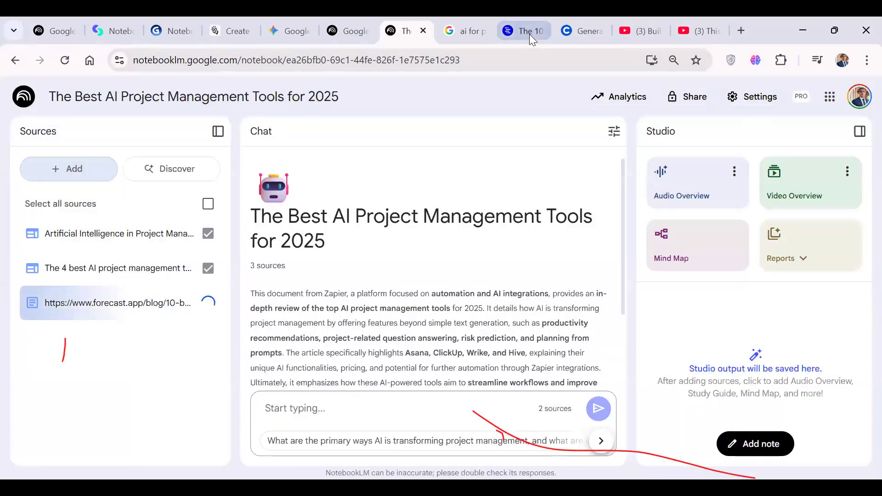
Close the Forecast and Coursera browser tabs and copy the address of the YouTube video "Build AI-Powered Project Management Tools (Full Guide)".
{"action": "left_click", "coordinate": [529, 34]}
{"action": "left_click", "coordinate": [540, 31]}
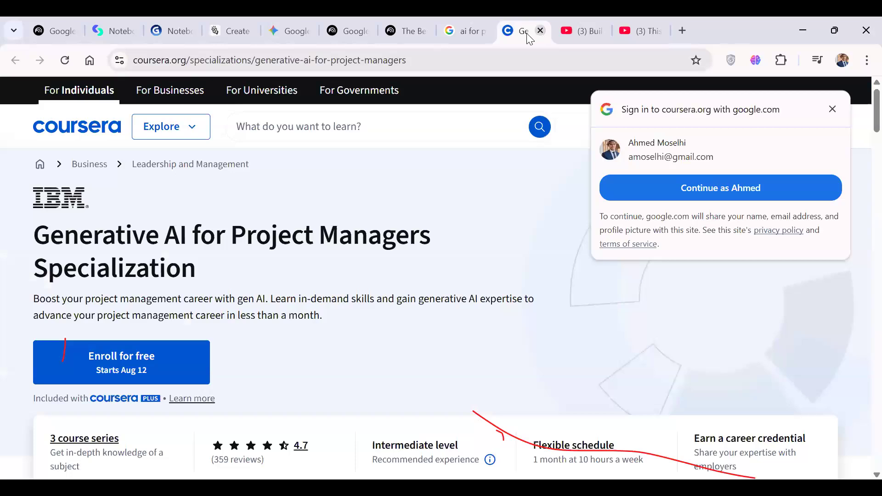
{"action": "left_click", "coordinate": [540, 31]}
{"action": "right_click", "coordinate": [319, 54]}
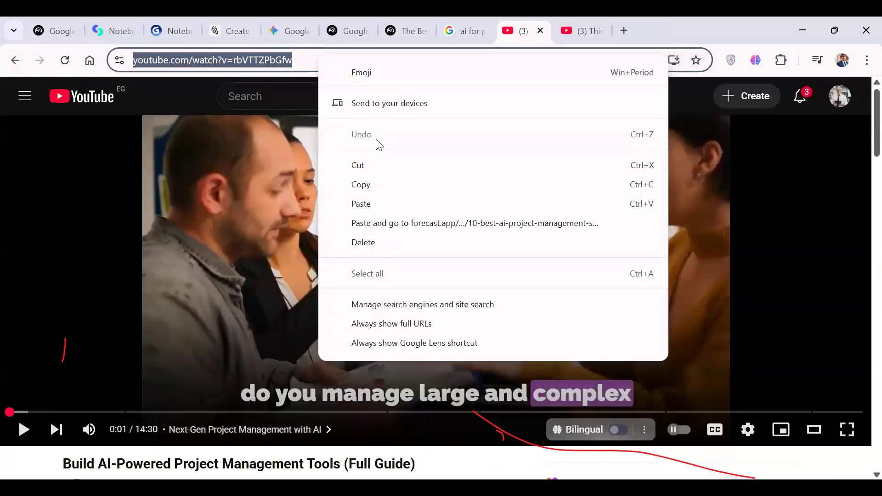
{"action": "left_click", "coordinate": [373, 183]}
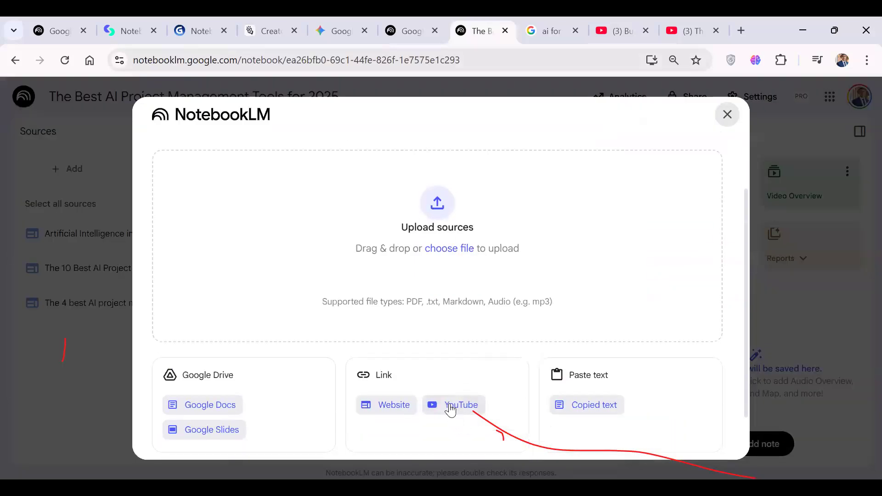
Add the copied address of the "Build AI-Powered Project Management Tools" video to the notebook as a YouTube source.
{"action": "left_click", "coordinate": [461, 406]}
{"action": "left_click", "coordinate": [223, 230]}
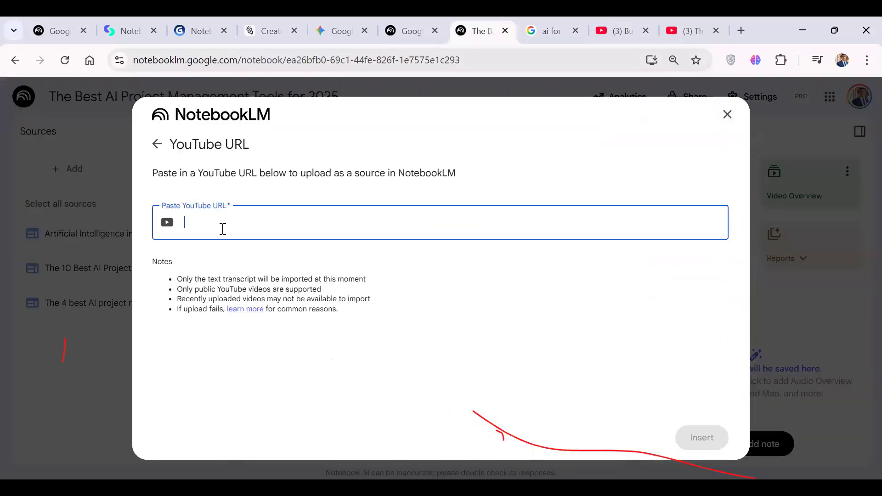
{"action": "key", "text": "ctrl+v"}
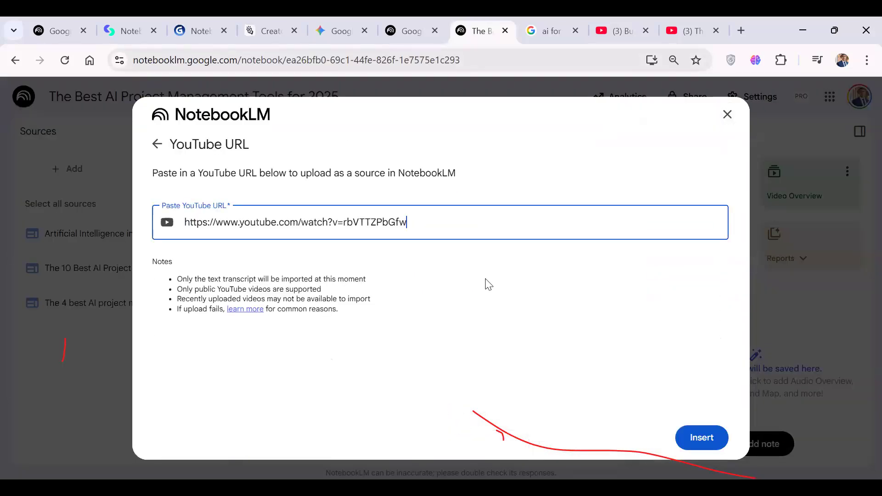
{"action": "left_click", "coordinate": [704, 437]}
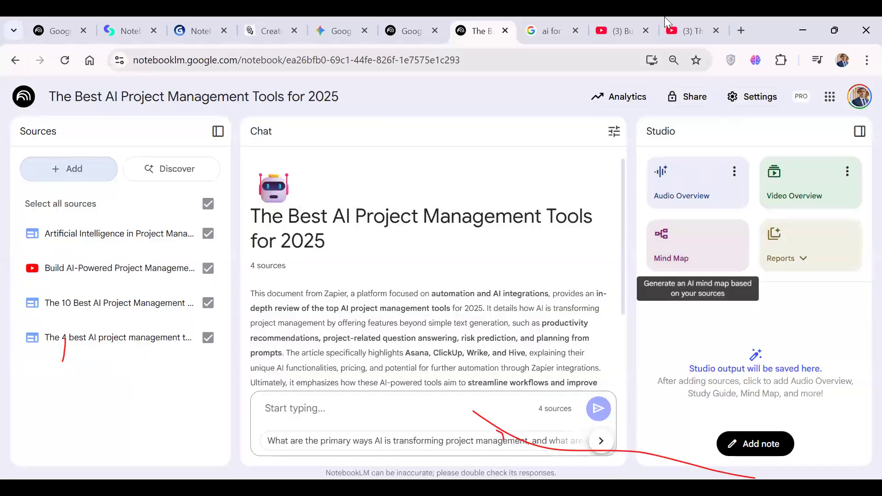
Close that video's browser tab and copy the address of the YouTube video "This AI Tool is My New PM Secret Weapon".
{"action": "left_click", "coordinate": [620, 37]}
{"action": "left_click", "coordinate": [643, 32]}
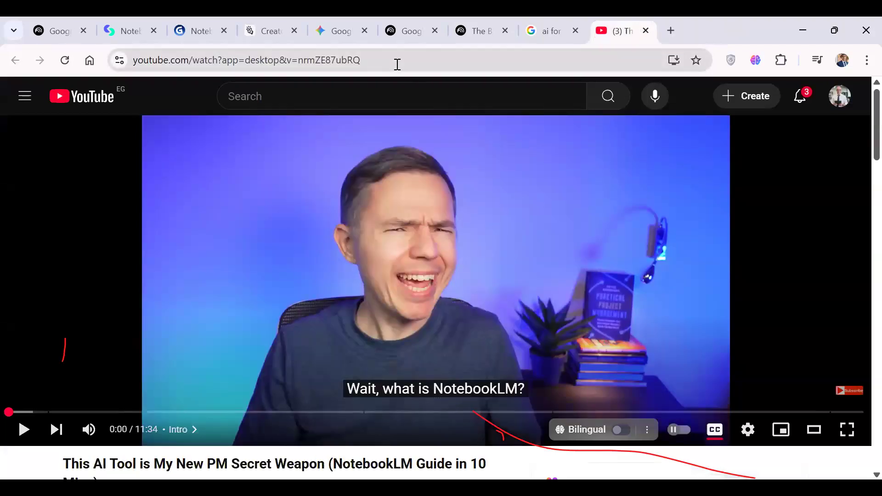
{"action": "right_click", "coordinate": [396, 65]}
{"action": "left_click", "coordinate": [452, 197]}
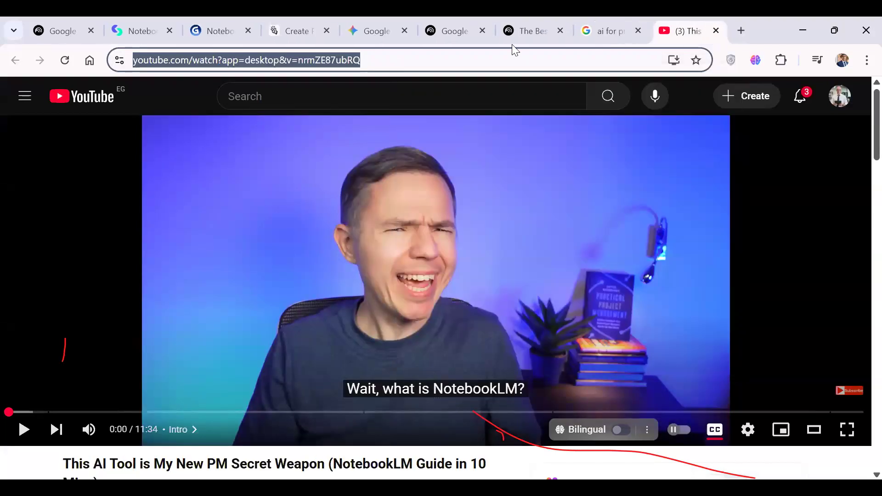
Add the copied "This AI Tool is My New PM Secret Weapon" address to the NotebookLM notebook as a YouTube source.
{"action": "left_click", "coordinate": [515, 34]}
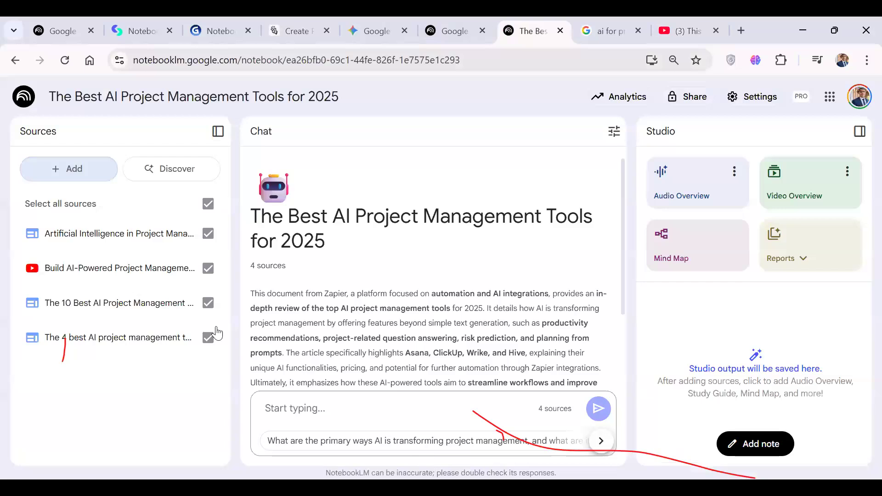
{"action": "left_click", "coordinate": [65, 168]}
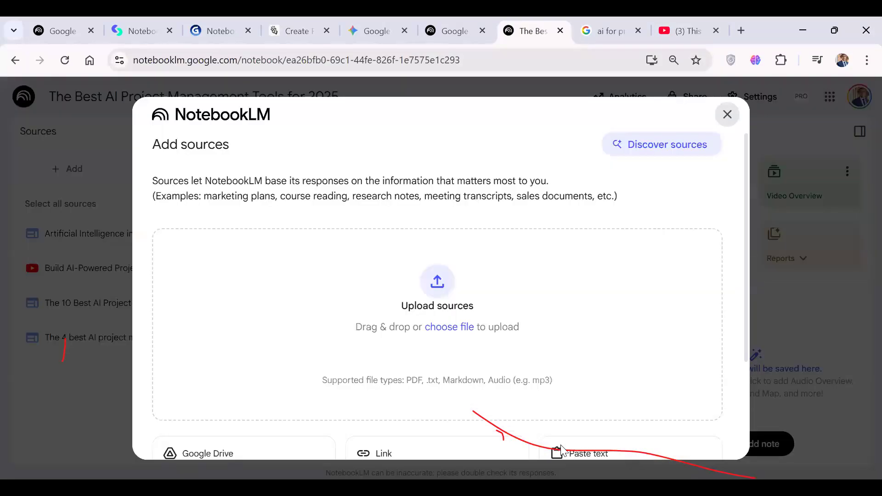
{"action": "scroll", "coordinate": [475, 275], "scroll_direction": "down", "scroll_amount": 3}
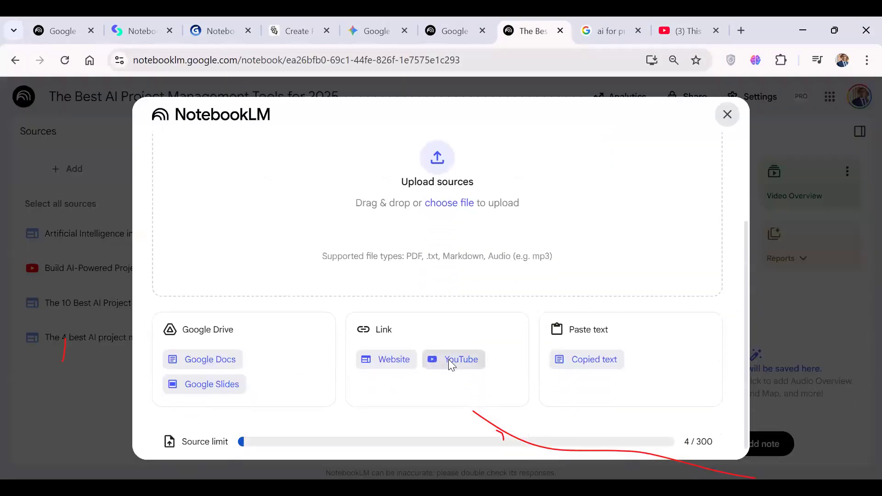
{"action": "left_click", "coordinate": [451, 364]}
{"action": "left_click", "coordinate": [301, 216]}
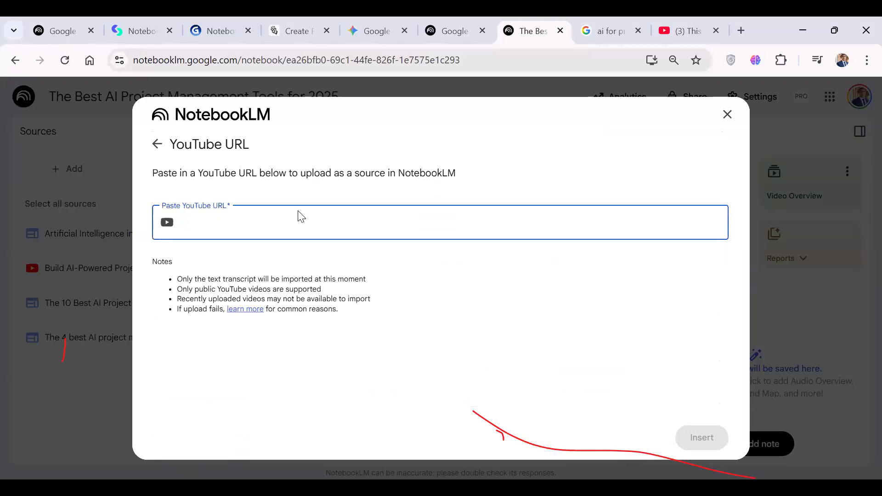
{"action": "key", "text": "ctrl+v"}
{"action": "left_click", "coordinate": [704, 439]}
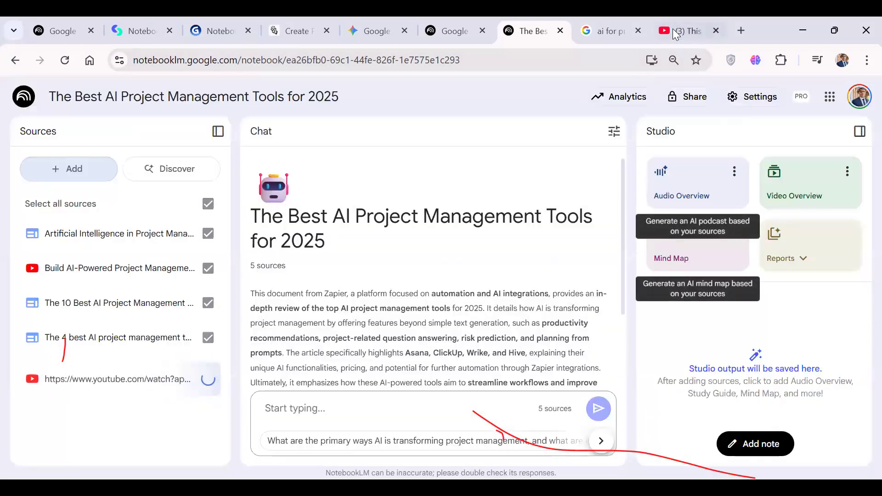
Close the remaining YouTube tab and search Google for "ai for project management pdf".
{"action": "left_click", "coordinate": [673, 31]}
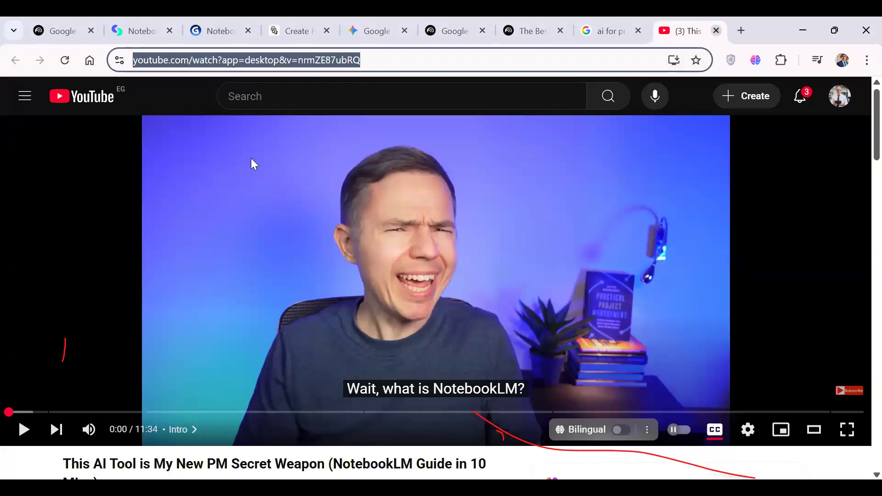
{"action": "key", "text": "ctrl+w"}
{"action": "scroll", "coordinate": [325, 92], "scroll_direction": "up", "scroll_amount": 4}
{"action": "left_click", "coordinate": [325, 94]}
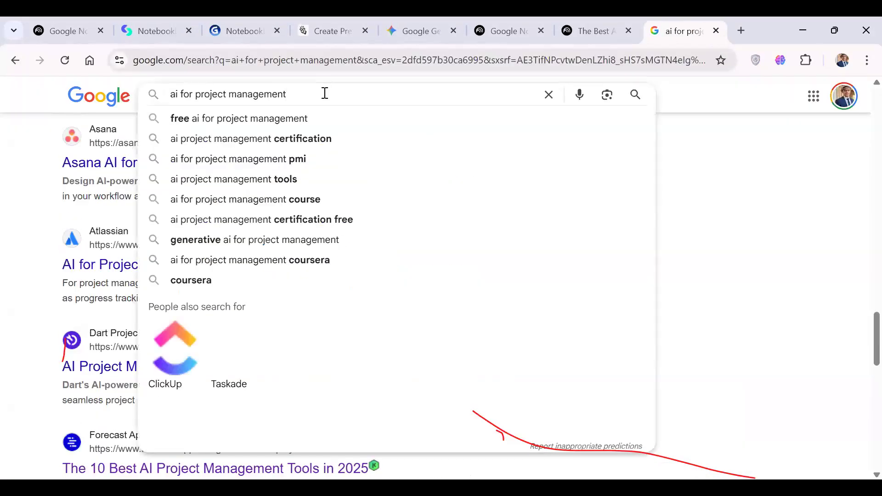
{"action": "type", "text": "p"}
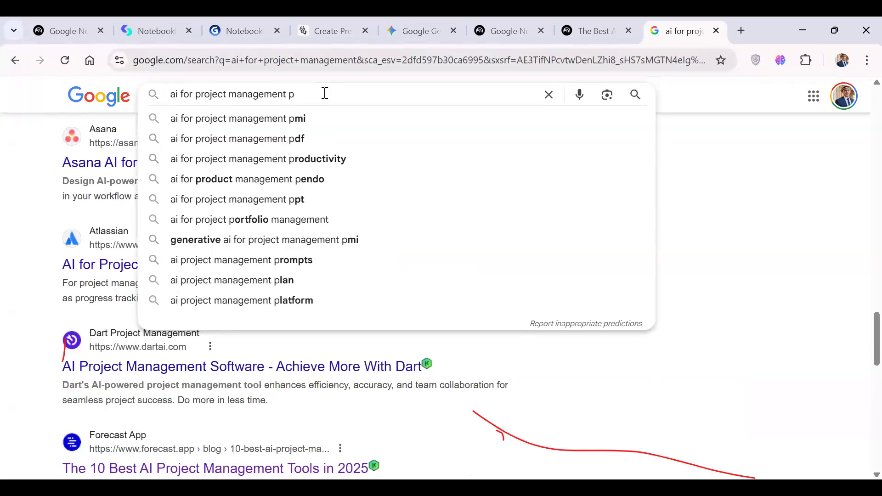
{"action": "type", "text": "df"}
{"action": "key", "text": "Return"}
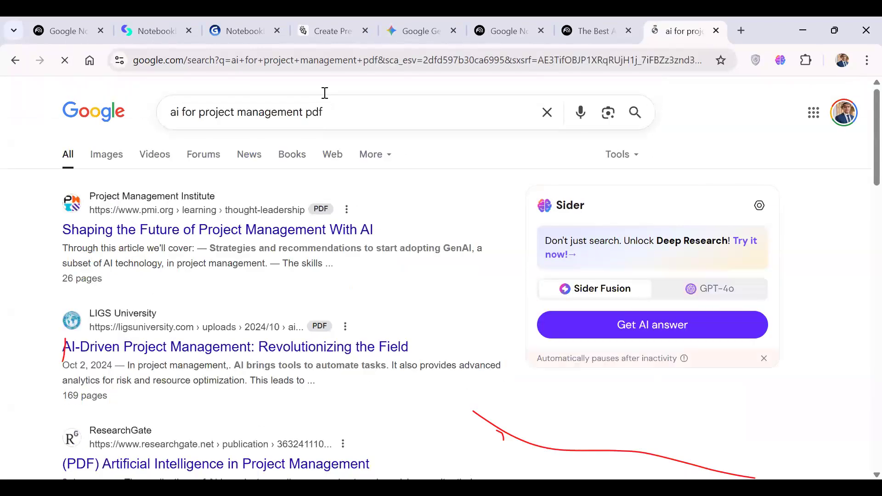
Open the Project Management Institute's "Artificial Intelligence" PDF result in a new tab and switch to it.
{"action": "scroll", "coordinate": [329, 278], "scroll_direction": "down", "scroll_amount": 2}
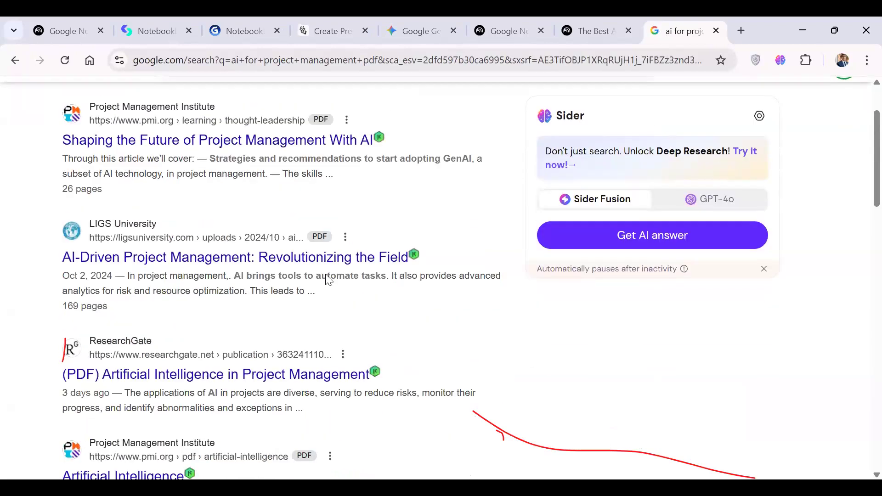
{"action": "scroll", "coordinate": [327, 275], "scroll_direction": "down", "scroll_amount": 3}
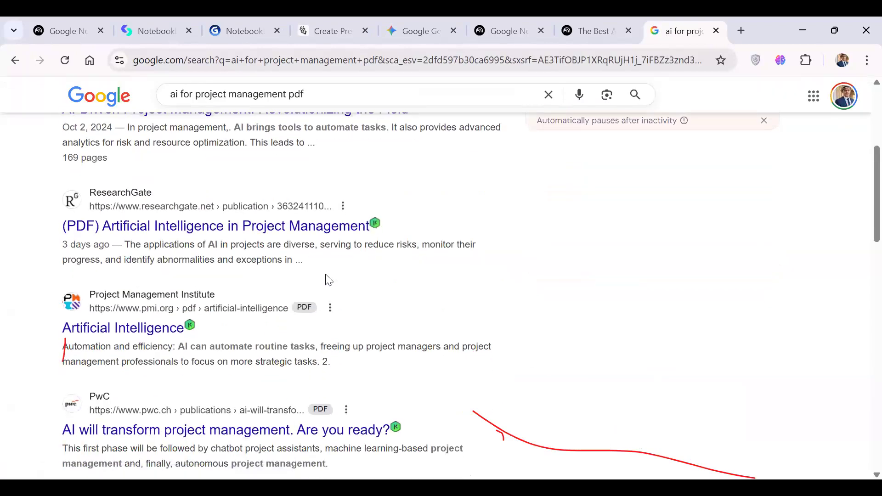
{"action": "scroll", "coordinate": [328, 280], "scroll_direction": "down", "scroll_amount": 1}
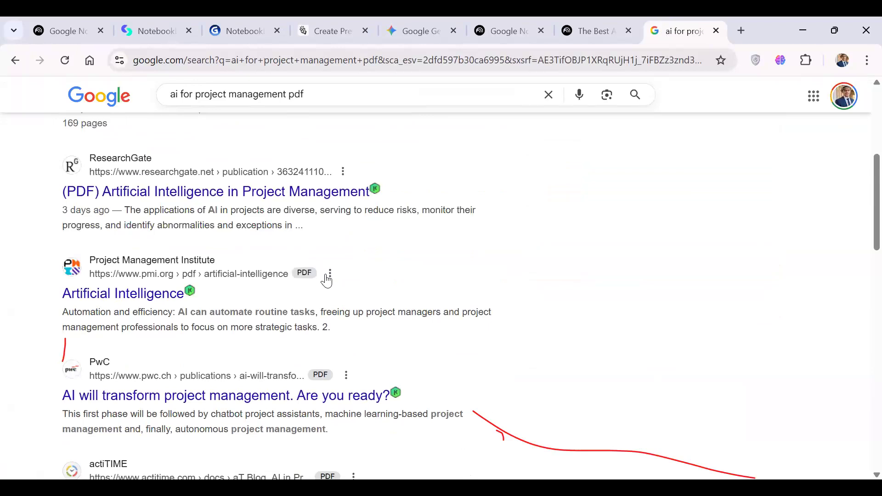
{"action": "right_click", "coordinate": [146, 294]}
{"action": "left_click", "coordinate": [167, 303]}
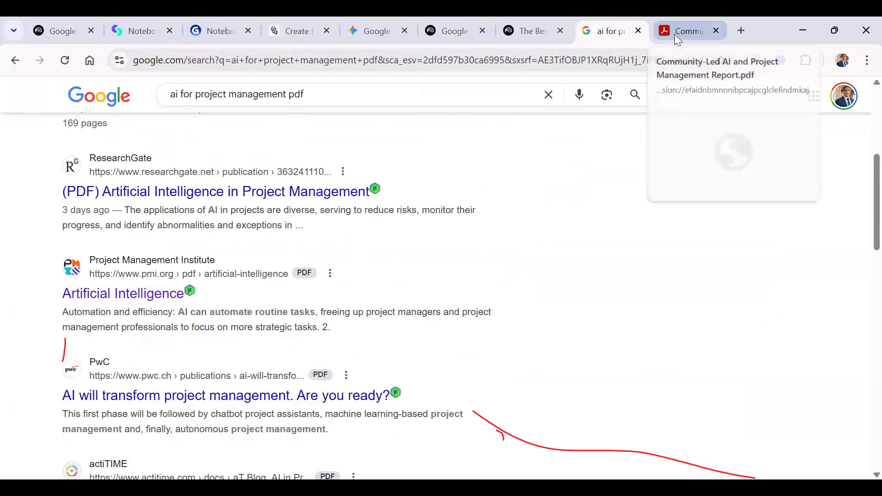
{"action": "left_click", "coordinate": [675, 34]}
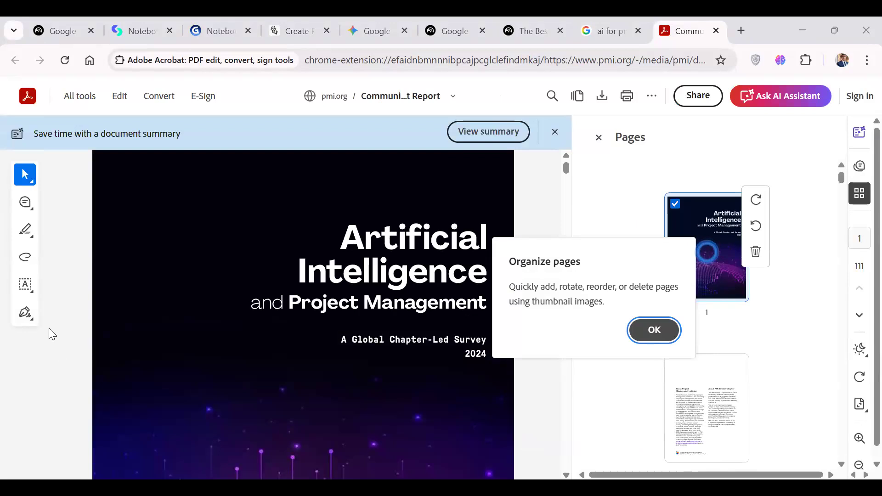
Download the PMI report as Community-Led AI and Project Management Report.pdf into the AI.Workshop folder and close its tab.
{"action": "left_click", "coordinate": [597, 102]}
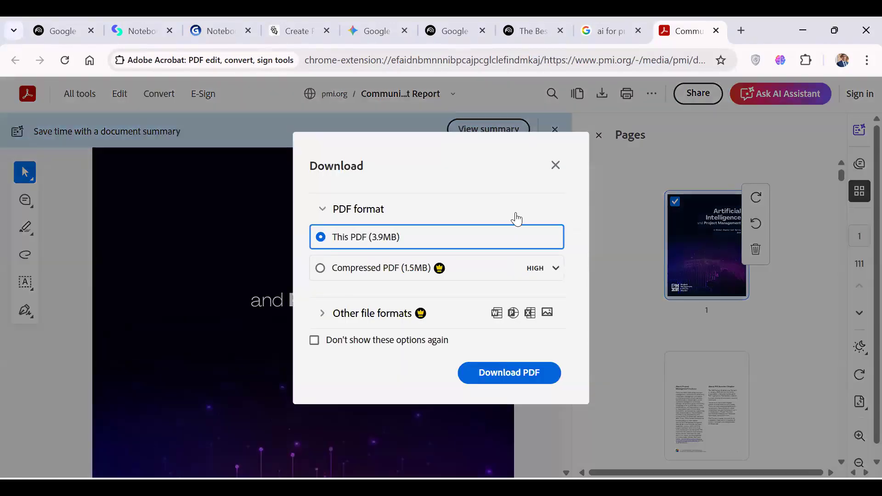
{"action": "left_click", "coordinate": [494, 375]}
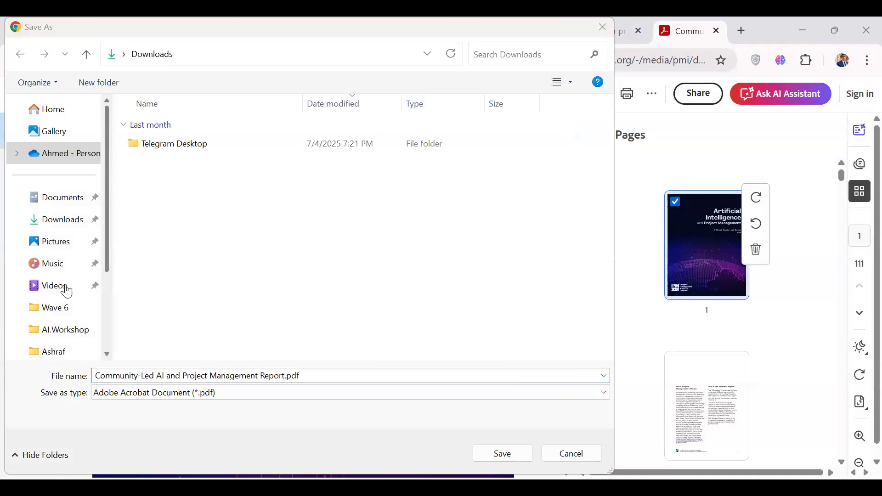
{"action": "scroll", "coordinate": [67, 288], "scroll_direction": "down", "scroll_amount": 1}
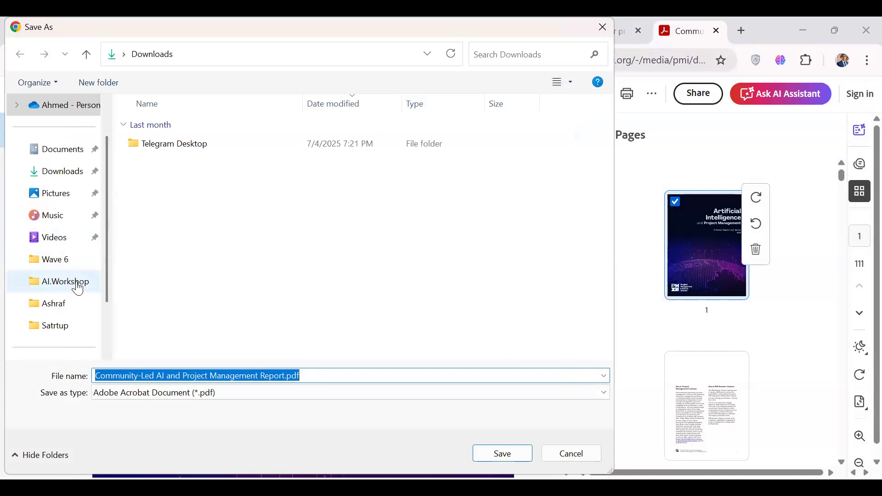
{"action": "left_click", "coordinate": [67, 287]}
{"action": "left_click", "coordinate": [495, 455]}
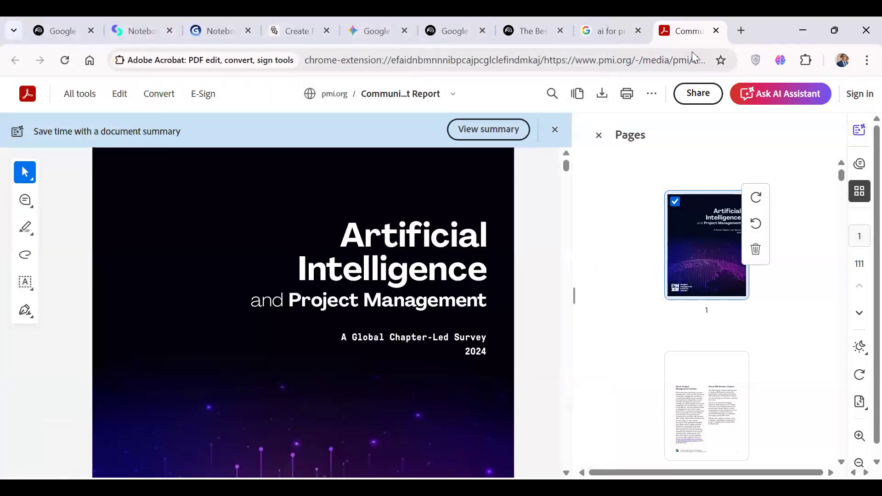
{"action": "left_click", "coordinate": [716, 31]}
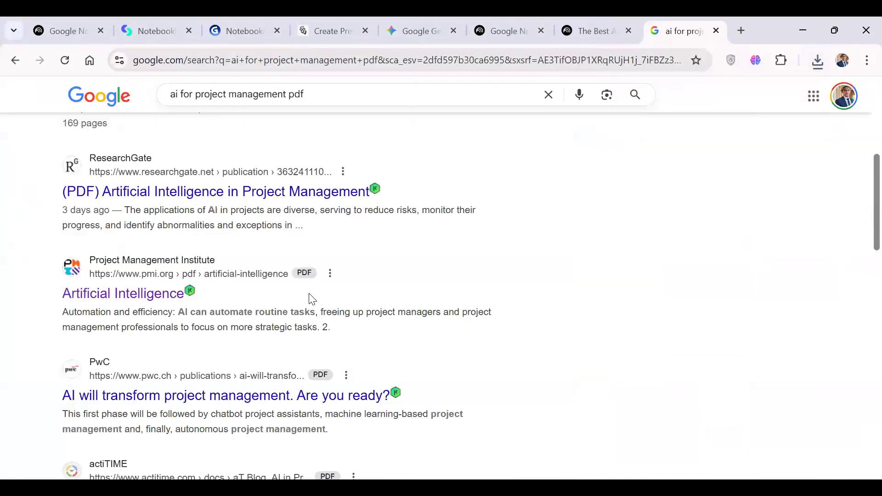
Open ResearchGate's "Artificial Intelligence in Project Management" PDF result in a new tab and save the file in the AI.Workshop folder.
{"action": "scroll", "coordinate": [307, 303], "scroll_direction": "down", "scroll_amount": 2}
{"action": "scroll", "coordinate": [307, 302], "scroll_direction": "up", "scroll_amount": 4}
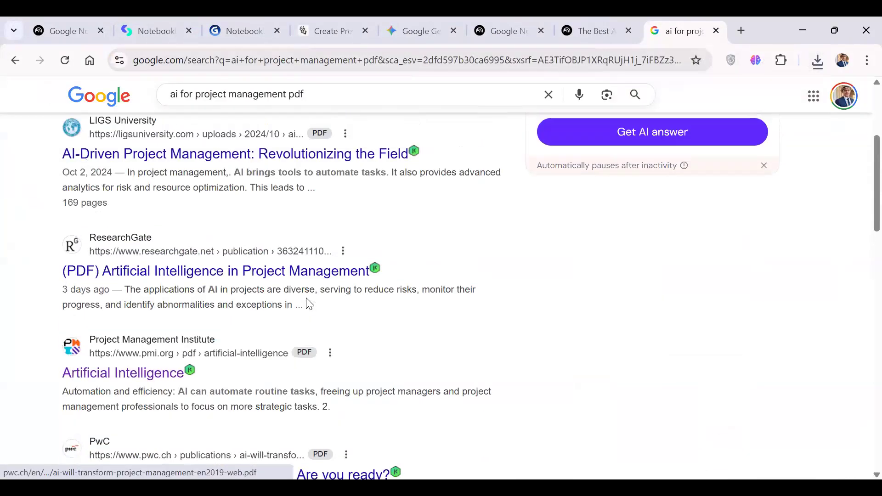
{"action": "right_click", "coordinate": [230, 282]}
{"action": "left_click", "coordinate": [259, 296]}
{"action": "left_click", "coordinate": [687, 31]}
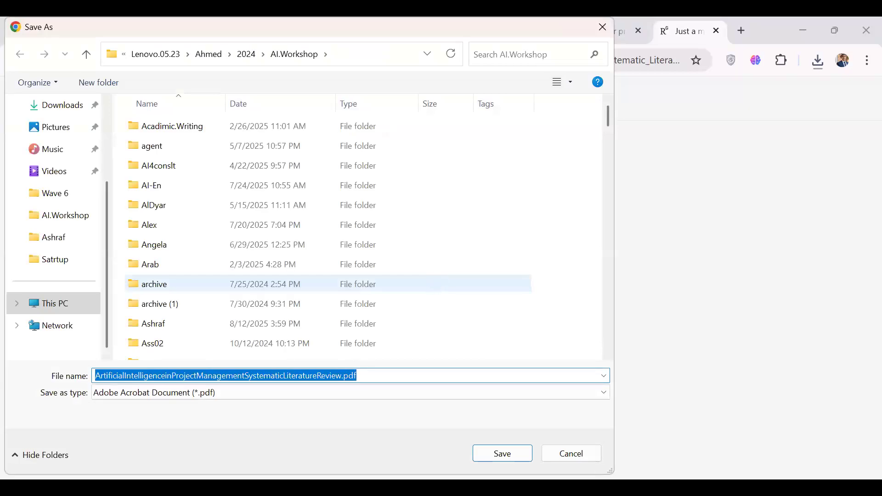
{"action": "left_click", "coordinate": [497, 457]}
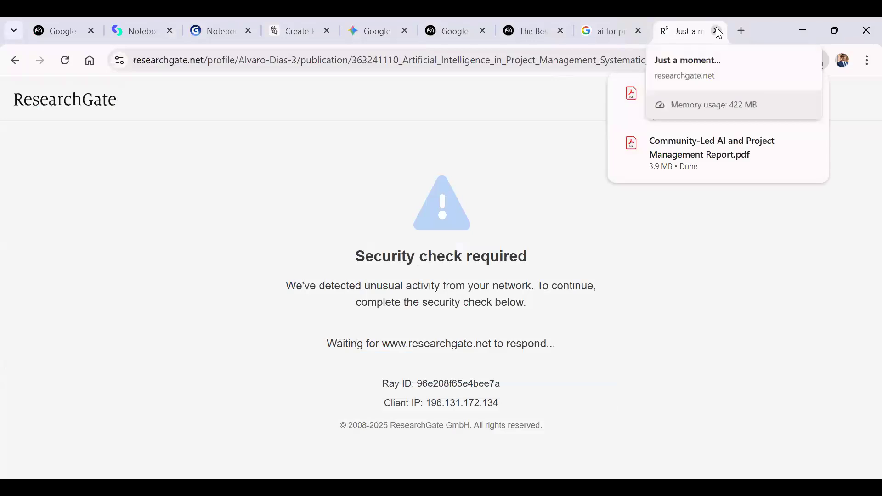
Locate the two downloaded PDFs through the browser's download history and their containing folder.
{"action": "mouse_move", "coordinate": [783, 95]}
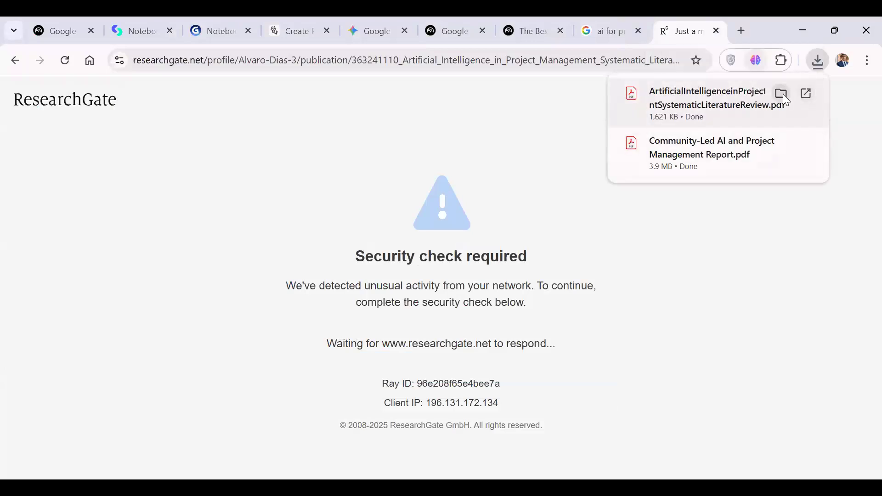
{"action": "left_click", "coordinate": [774, 95]}
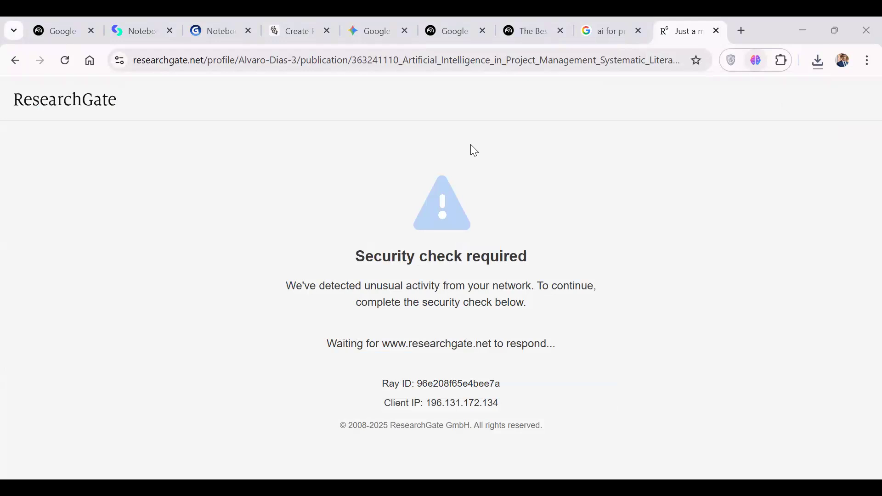
{"action": "left_click", "coordinate": [814, 67]}
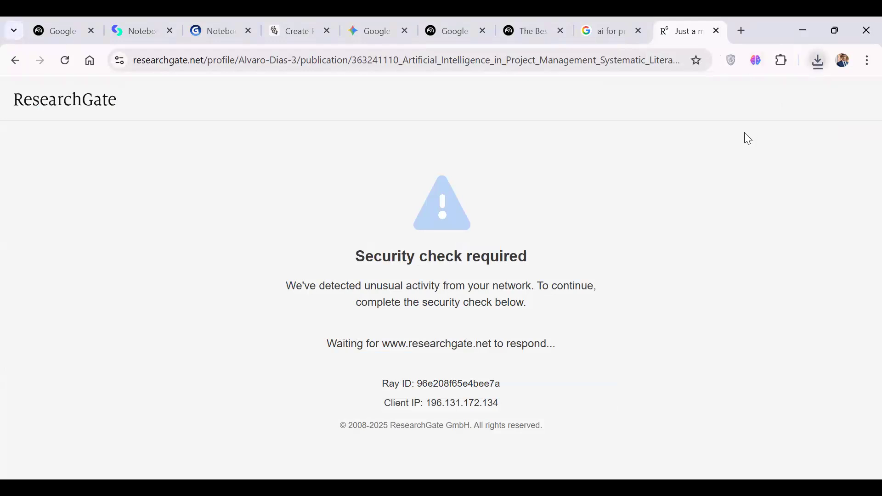
{"action": "left_click", "coordinate": [487, 341]}
Close the ResearchGate and Google search tabs and upload the two downloaded PDFs to the NotebookLM notebook as sources.
{"action": "left_click", "coordinate": [717, 31]}
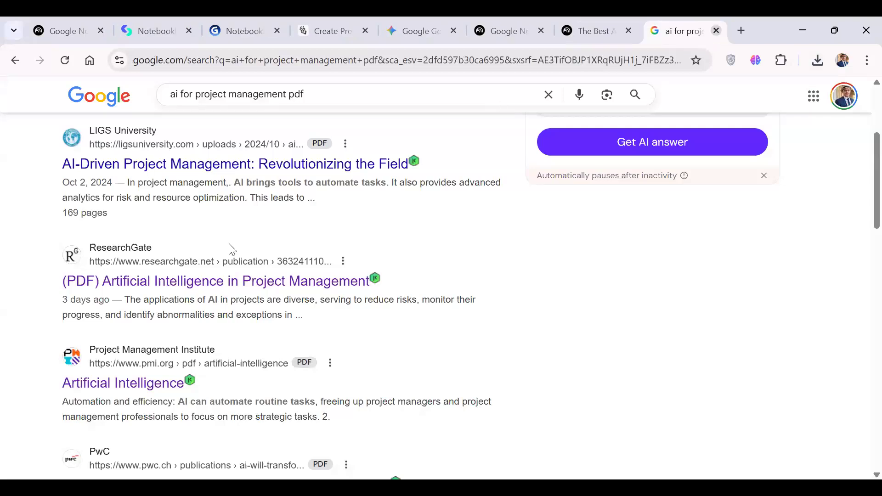
{"action": "key", "text": "ctrl+w"}
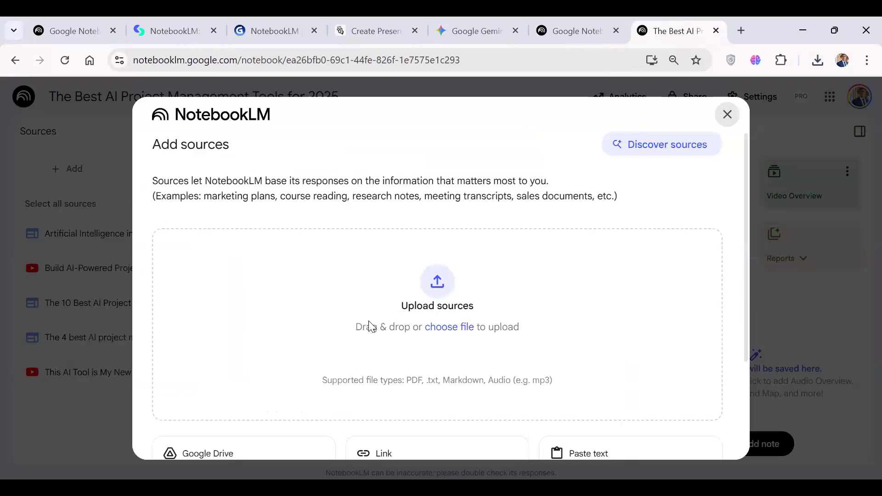
{"action": "left_click", "coordinate": [447, 281]}
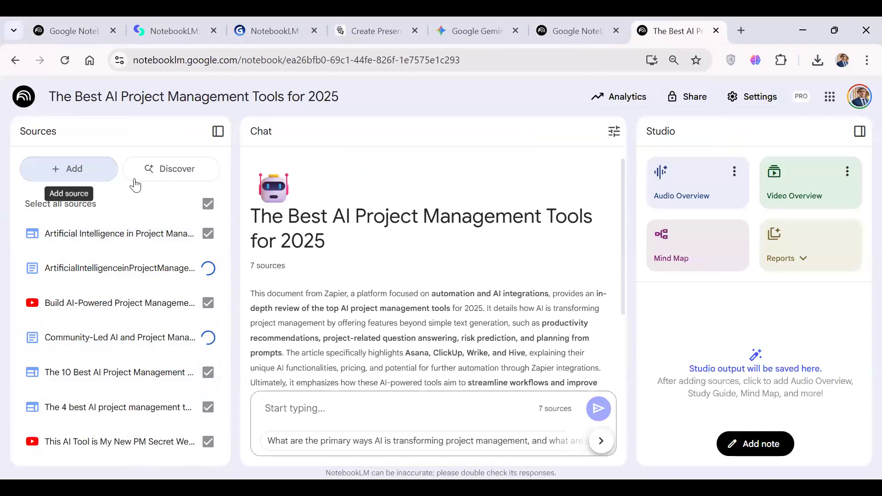
Search for new sources with Discover sources using the topic "AI for project management".
{"action": "left_click", "coordinate": [95, 170]}
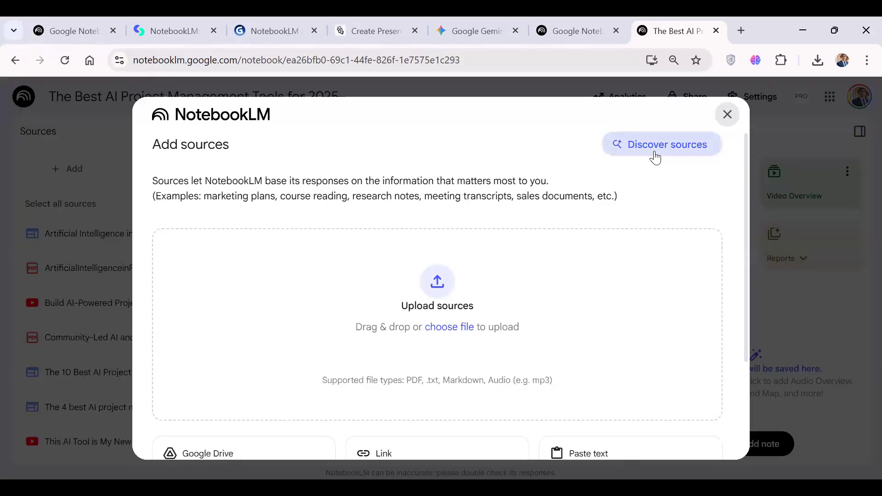
{"action": "left_click", "coordinate": [655, 158]}
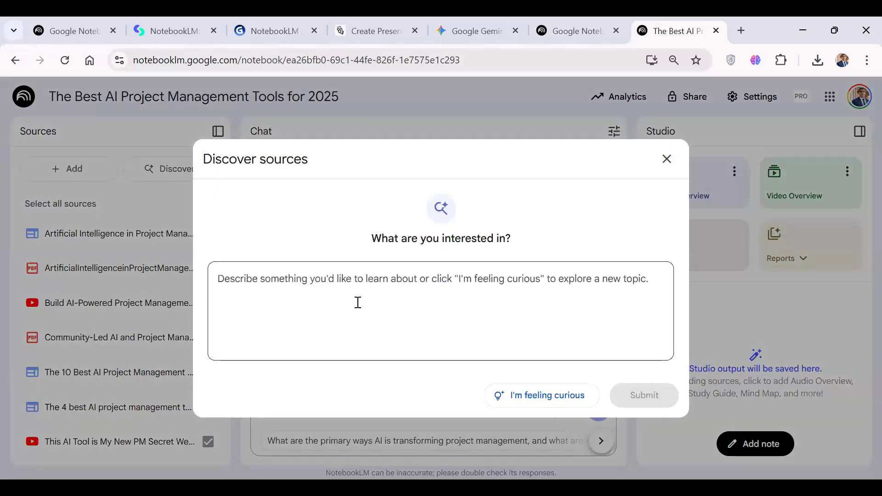
{"action": "left_click", "coordinate": [357, 302]}
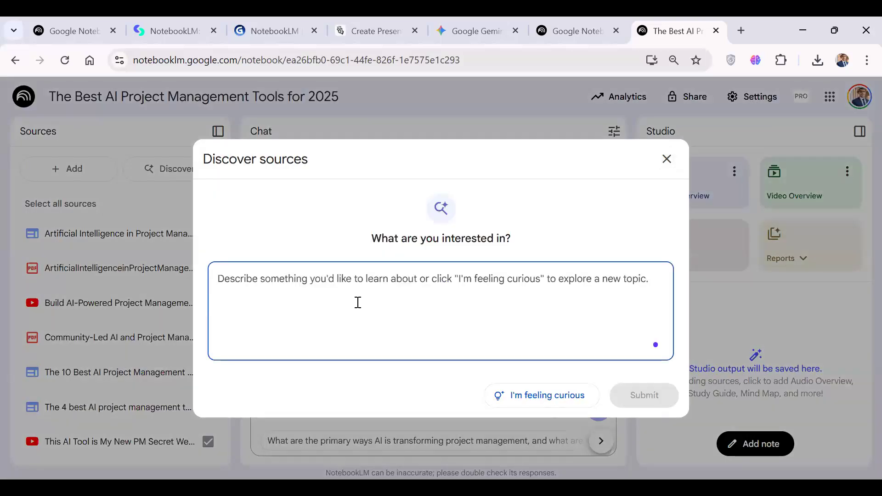
{"action": "type", "text": "AI for project manag"}
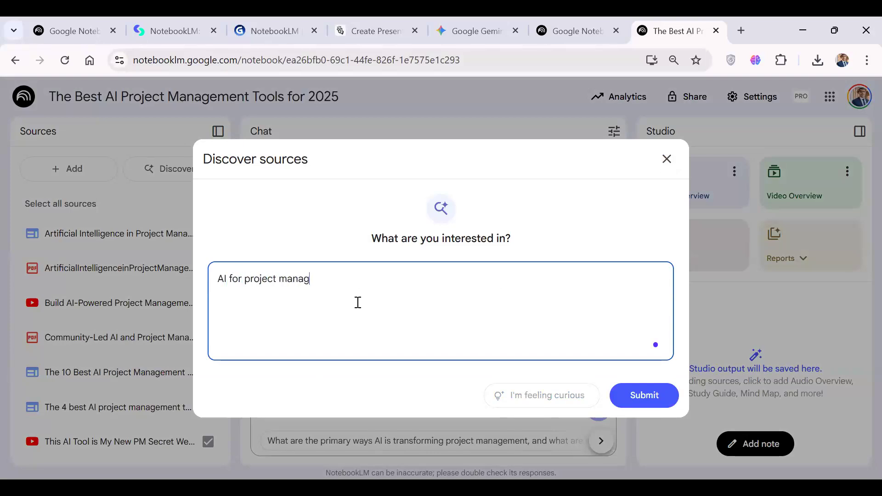
{"action": "type", "text": "ement"}
{"action": "left_click", "coordinate": [620, 395]}
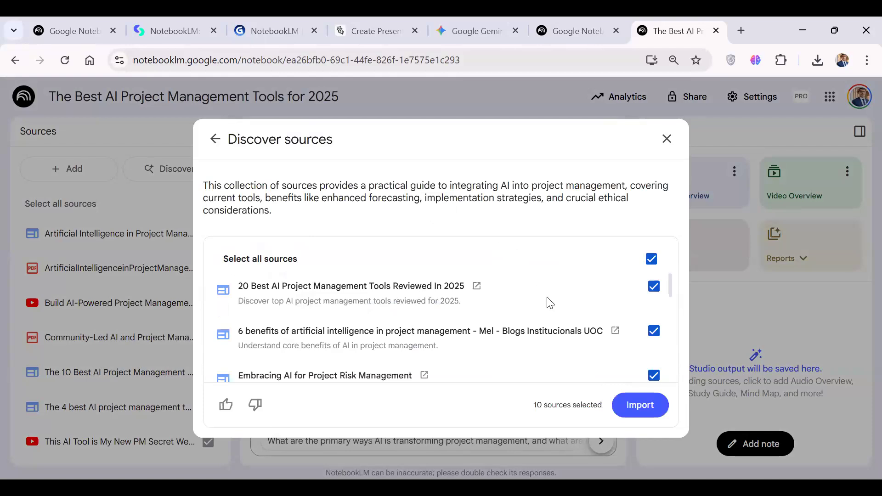
Import all the suggested sources into the notebook and look through the updated source list.
{"action": "scroll", "coordinate": [550, 303], "scroll_direction": "down", "scroll_amount": 3}
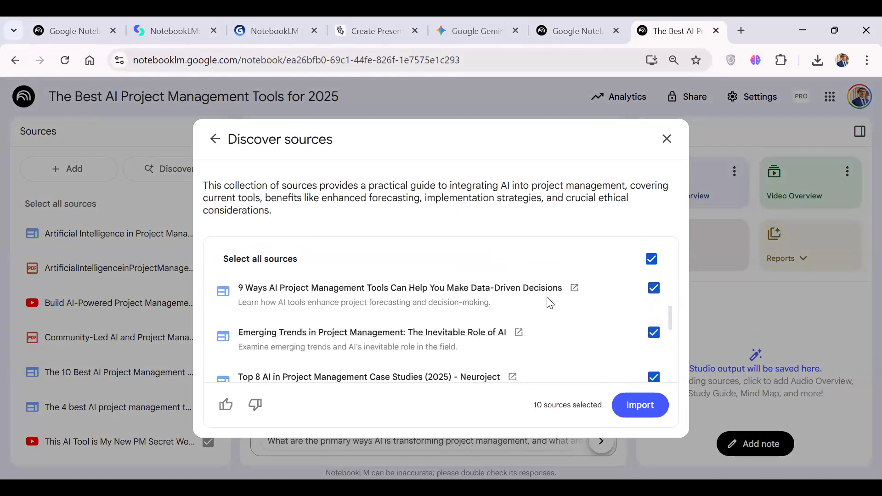
{"action": "scroll", "coordinate": [550, 303], "scroll_direction": "down", "scroll_amount": 4}
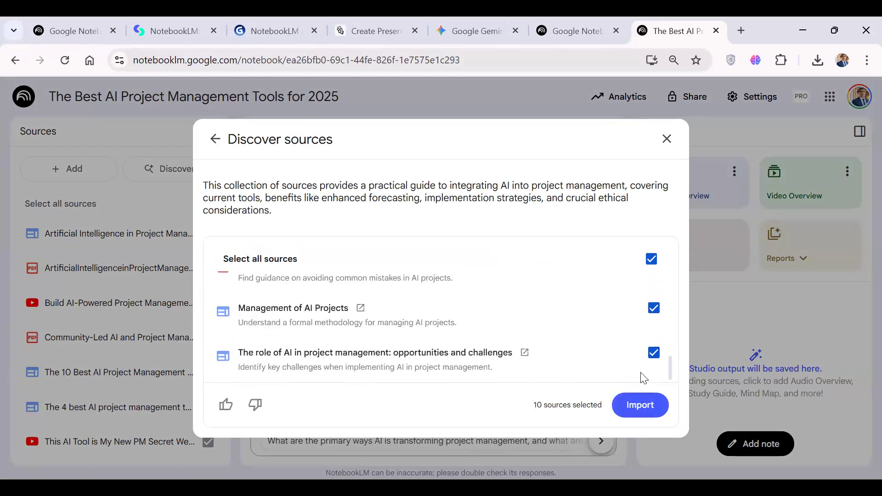
{"action": "left_click", "coordinate": [639, 405]}
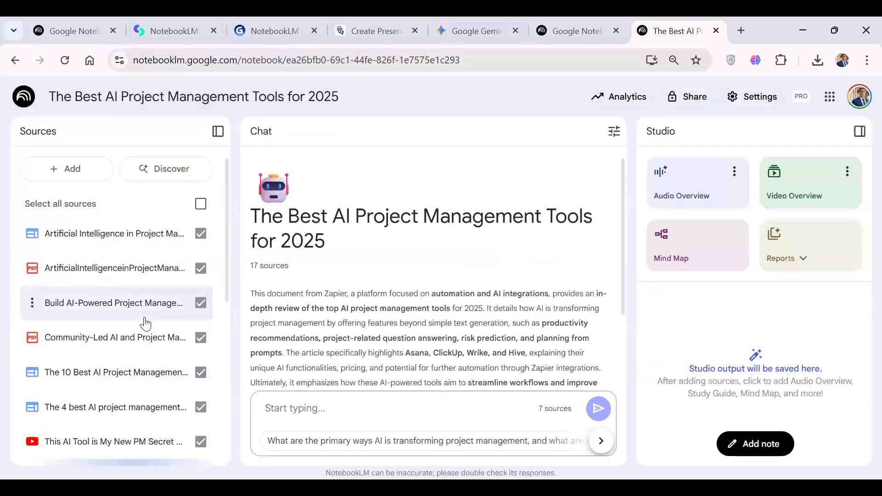
{"action": "scroll", "coordinate": [145, 323], "scroll_direction": "down", "scroll_amount": 3}
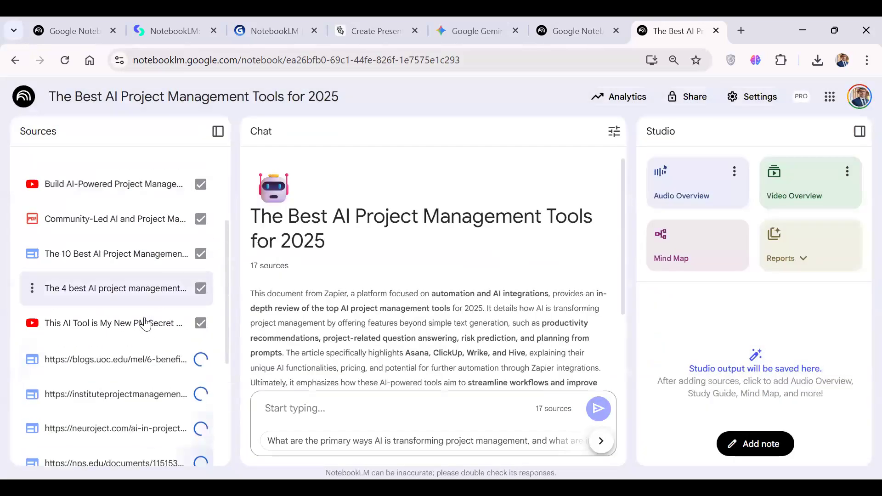
{"action": "scroll", "coordinate": [145, 323], "scroll_direction": "down", "scroll_amount": 1}
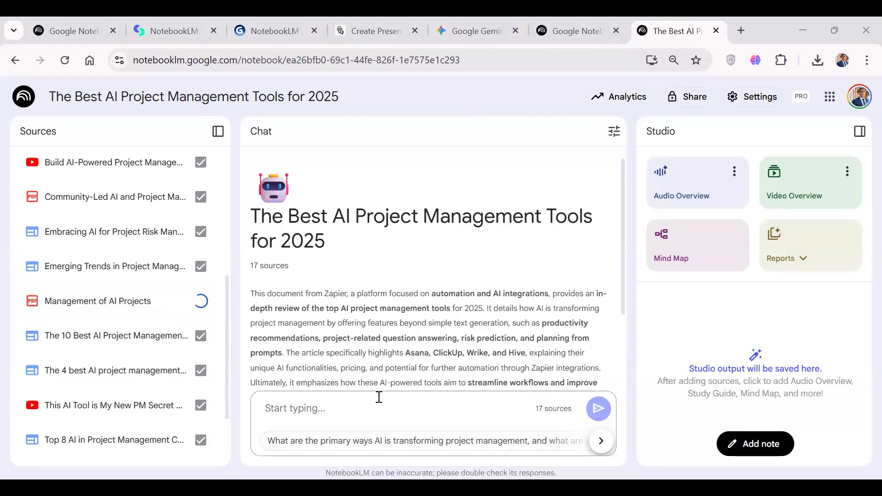
{"action": "scroll", "coordinate": [159, 312], "scroll_direction": "down", "scroll_amount": 2}
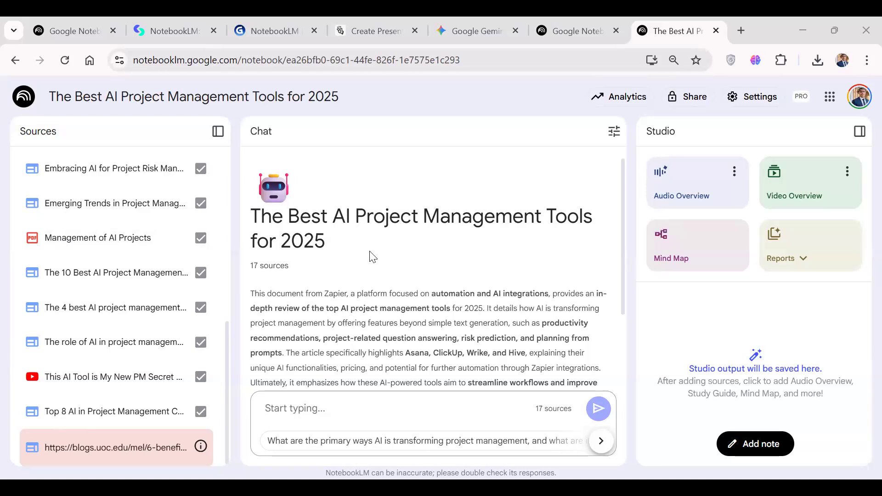
Read through the notebook's generated summary and the options offered beneath it.
{"action": "scroll", "coordinate": [373, 256], "scroll_direction": "down", "scroll_amount": 3}
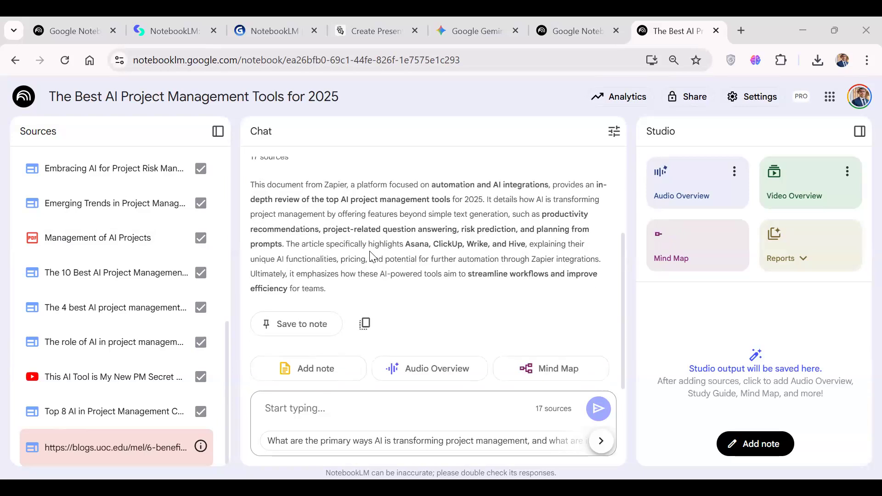
{"action": "scroll", "coordinate": [372, 256], "scroll_direction": "up", "scroll_amount": 1}
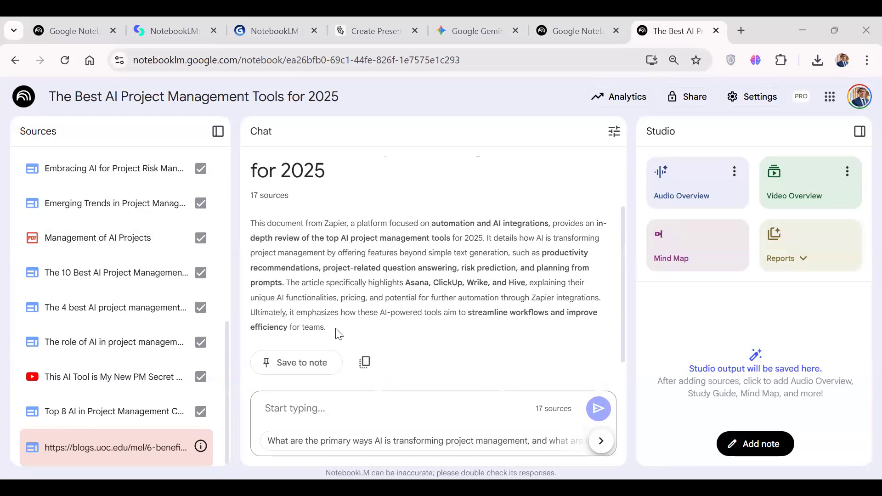
{"action": "triple_click", "coordinate": [251, 228]}
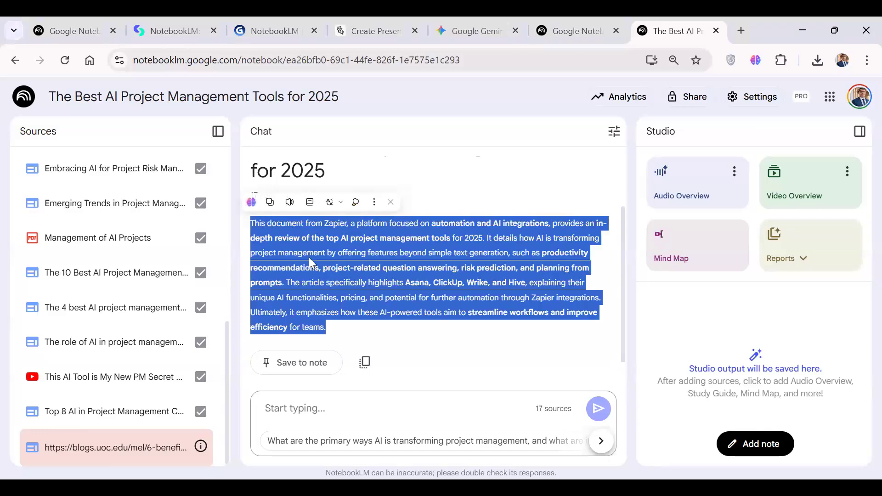
{"action": "scroll", "coordinate": [309, 257], "scroll_direction": "down", "scroll_amount": 1}
{"action": "scroll", "coordinate": [308, 258], "scroll_direction": "up", "scroll_amount": 1}
{"action": "scroll", "coordinate": [308, 258], "scroll_direction": "down", "scroll_amount": 1}
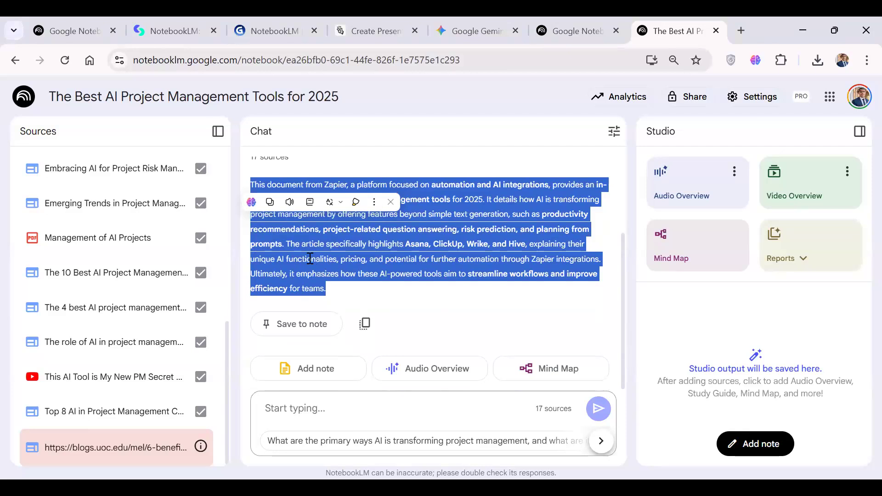
{"action": "scroll", "coordinate": [310, 259], "scroll_direction": "up", "scroll_amount": 2}
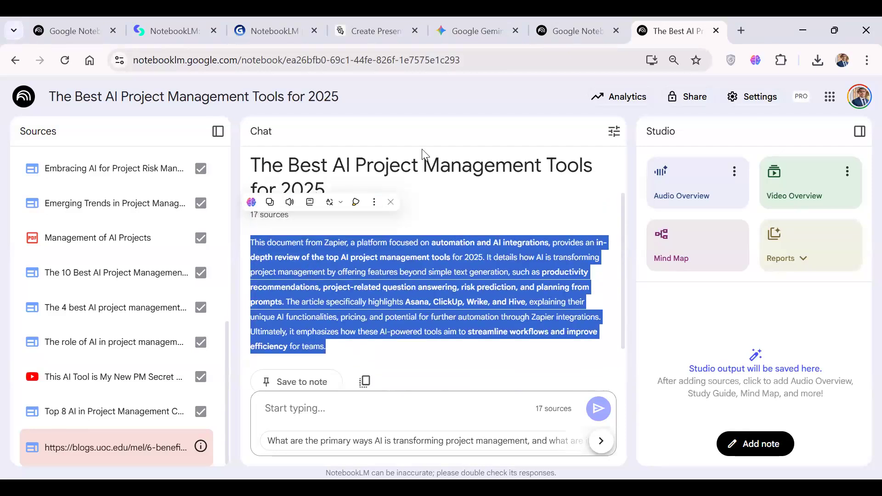
{"action": "key", "text": "alt+Tab"}
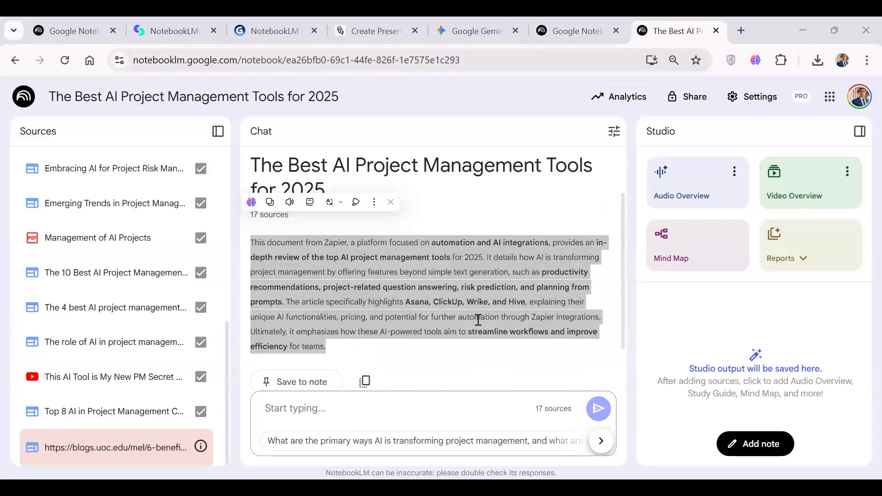
{"action": "left_click", "coordinate": [478, 320]}
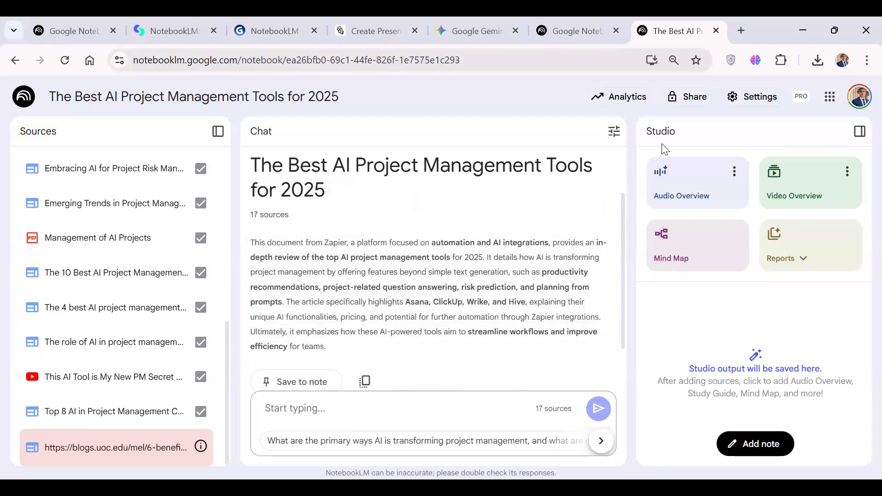
Examine the conversational style and response length options in the chat configuration, leaving them as they are.
{"action": "left_click", "coordinate": [615, 131]}
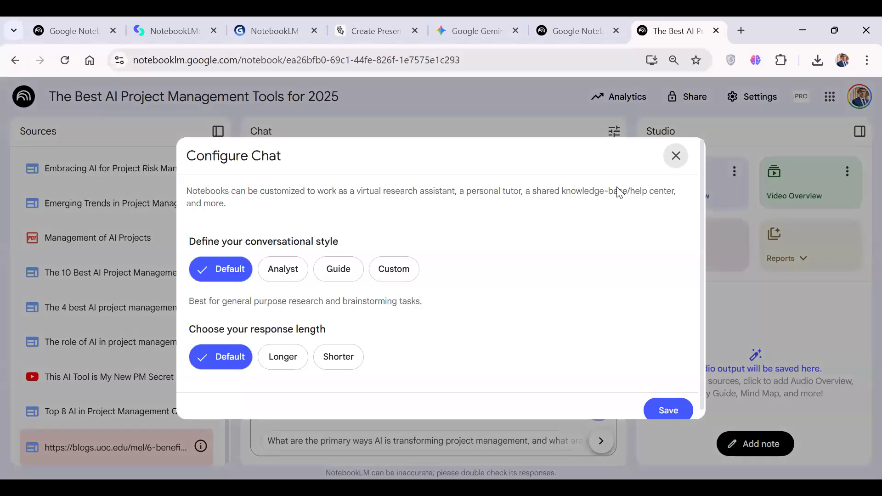
{"action": "scroll", "coordinate": [618, 203], "scroll_direction": "down", "scroll_amount": 1}
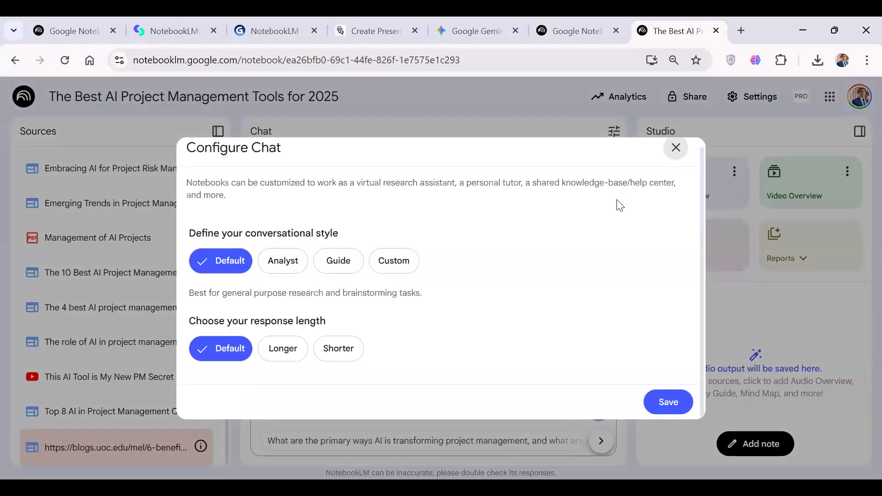
{"action": "left_click", "coordinate": [672, 155]}
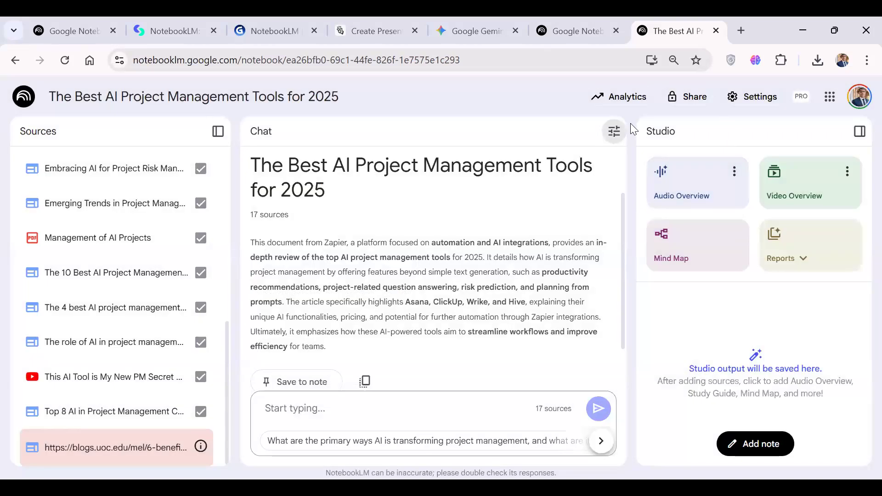
{"action": "left_click", "coordinate": [755, 101]}
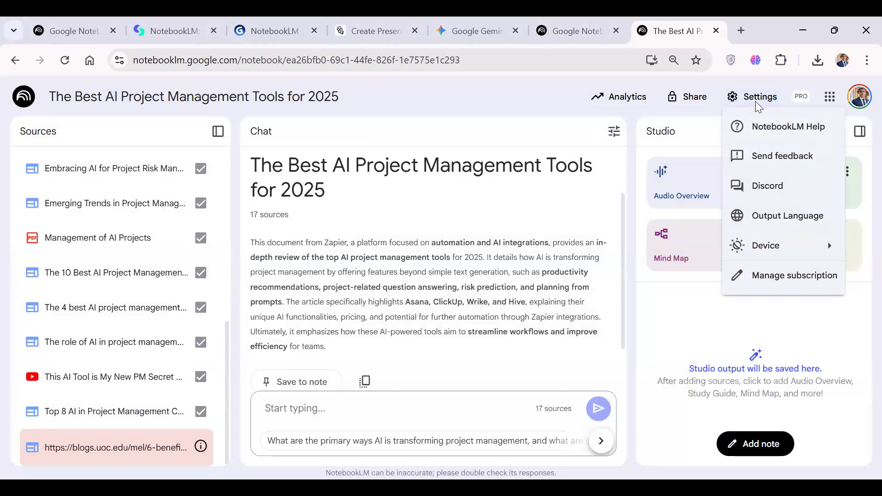
{"action": "left_click", "coordinate": [773, 222]}
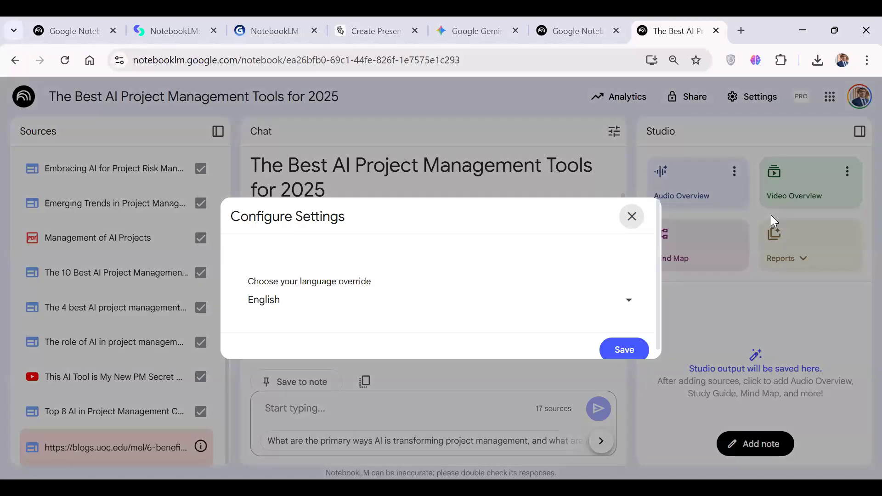
{"action": "left_click", "coordinate": [631, 218]}
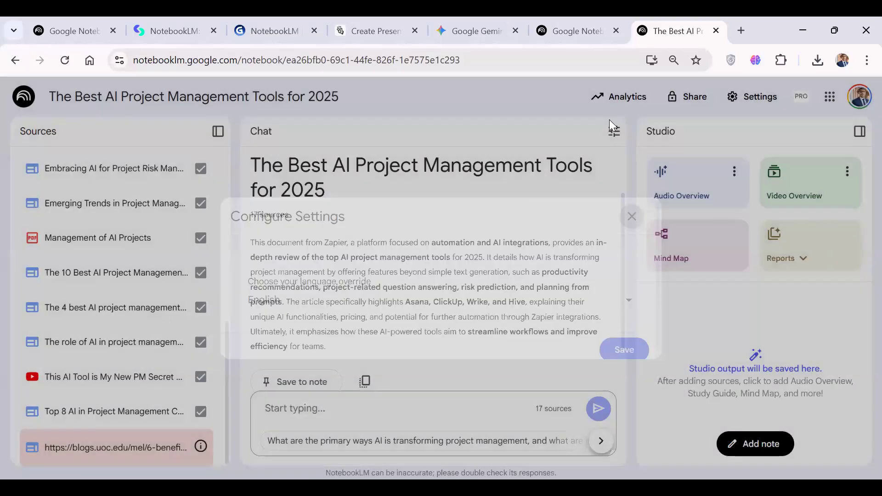
Set the output language to Egyptian Arabic, العربية (العامية المصرية), save it, and reload the notebook page.
{"action": "left_click", "coordinate": [747, 97]}
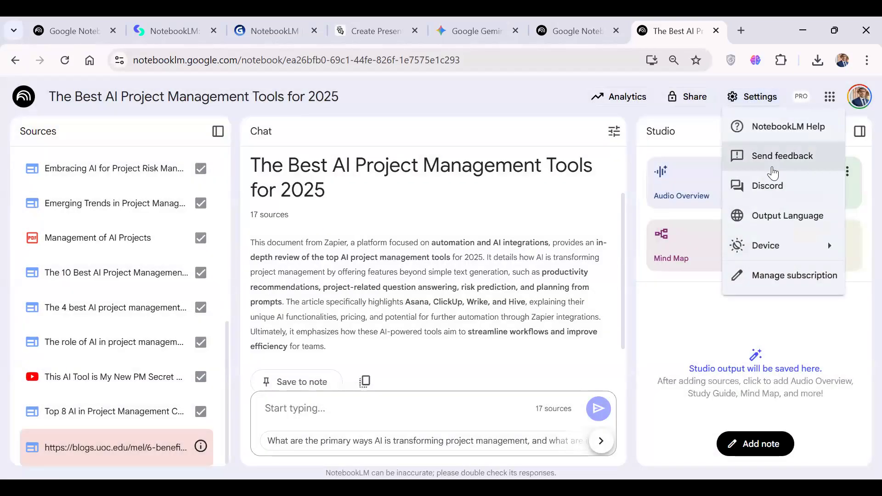
{"action": "left_click", "coordinate": [774, 215]}
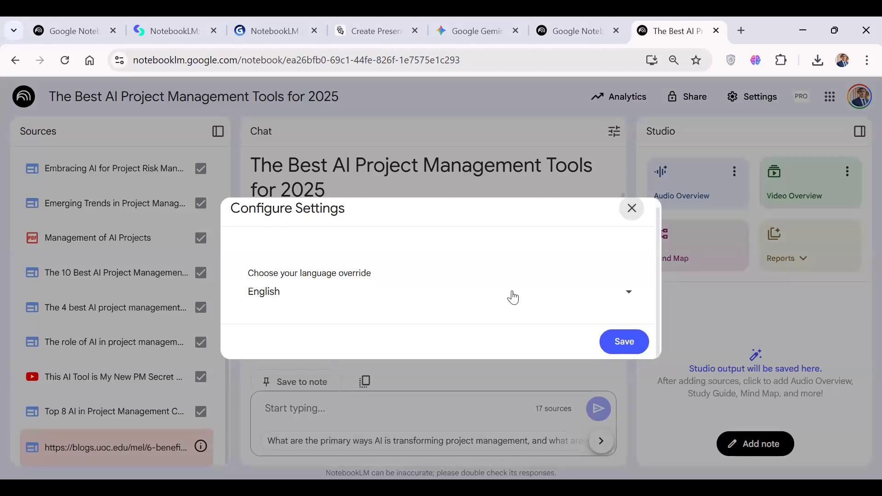
{"action": "left_click", "coordinate": [513, 297]}
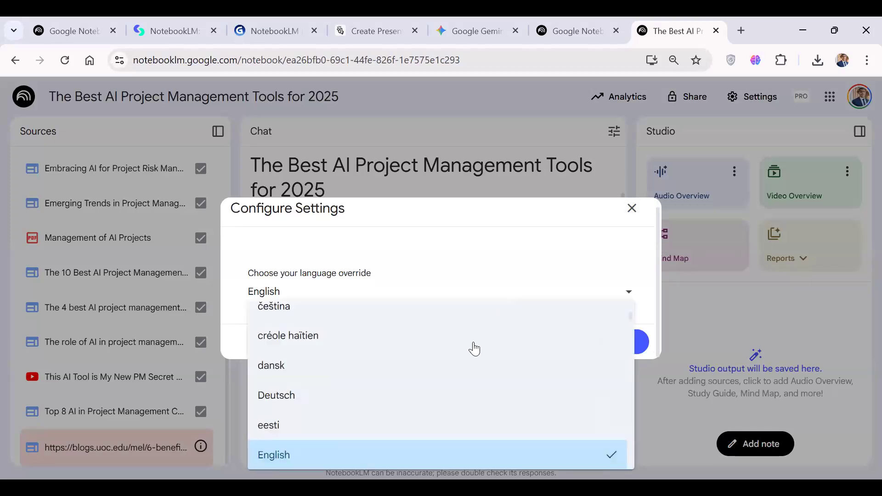
{"action": "scroll", "coordinate": [473, 351], "scroll_direction": "up", "scroll_amount": 4}
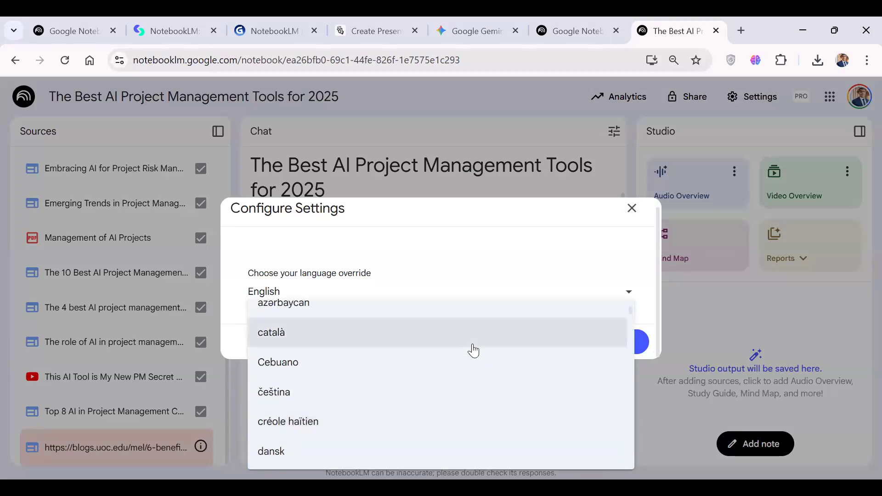
{"action": "scroll", "coordinate": [473, 351], "scroll_direction": "down", "scroll_amount": 6}
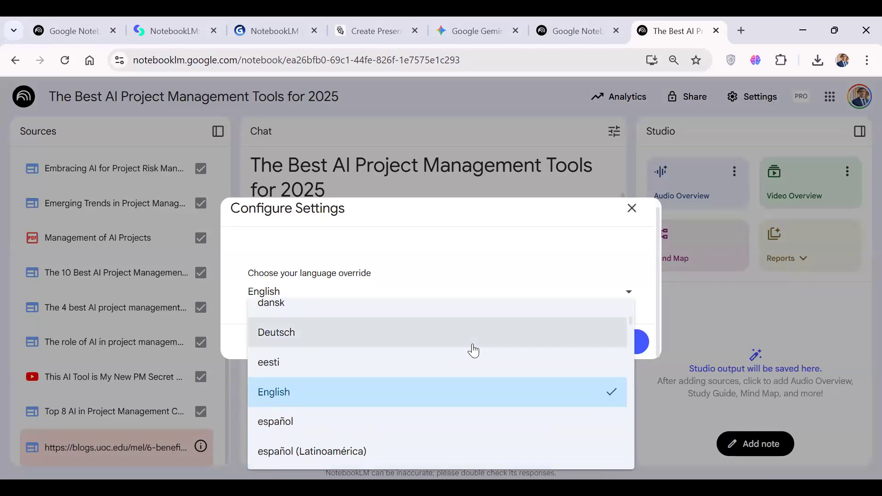
{"action": "scroll", "coordinate": [474, 350], "scroll_direction": "down", "scroll_amount": 10}
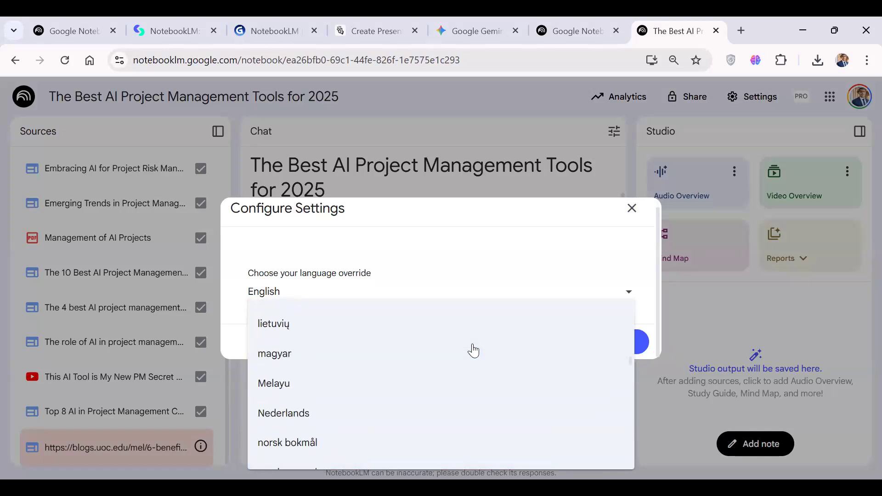
{"action": "scroll", "coordinate": [471, 394], "scroll_direction": "down", "scroll_amount": 11}
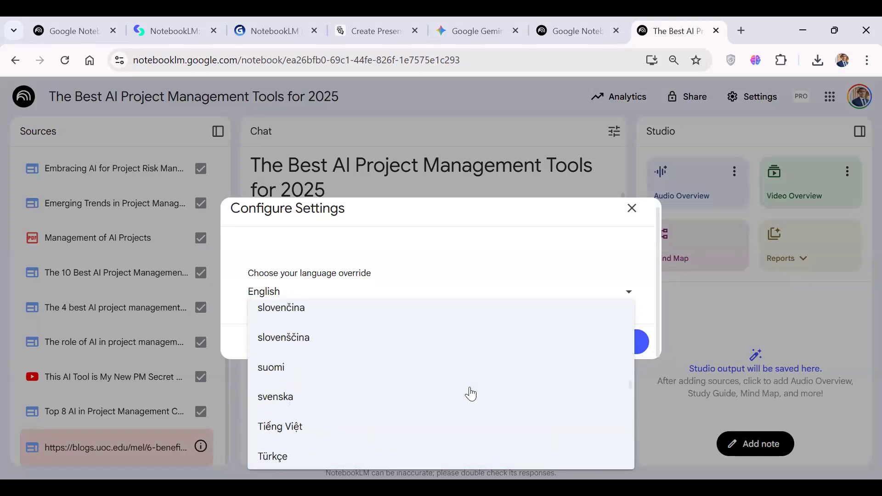
{"action": "scroll", "coordinate": [471, 394], "scroll_direction": "down", "scroll_amount": 4}
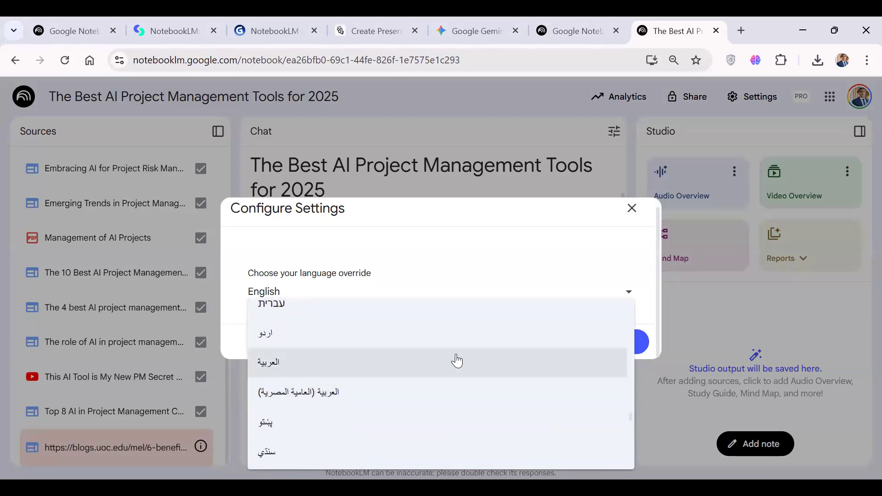
{"action": "left_click", "coordinate": [449, 391]}
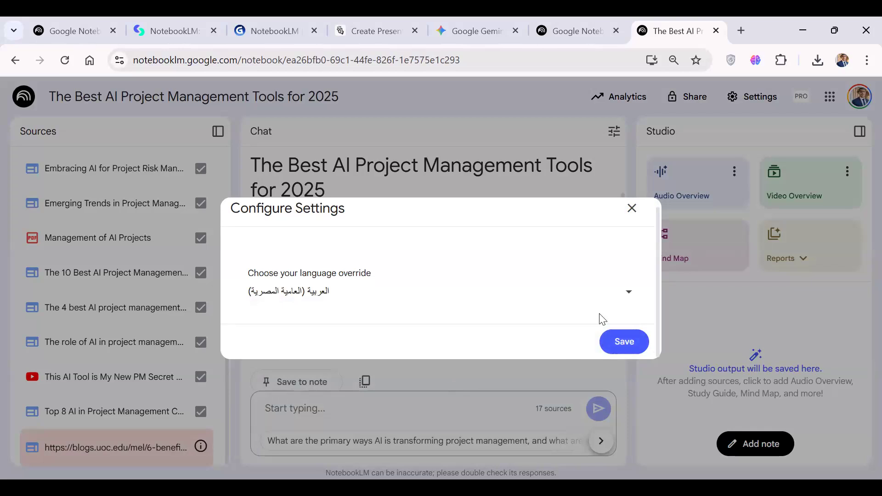
{"action": "left_click", "coordinate": [623, 340]}
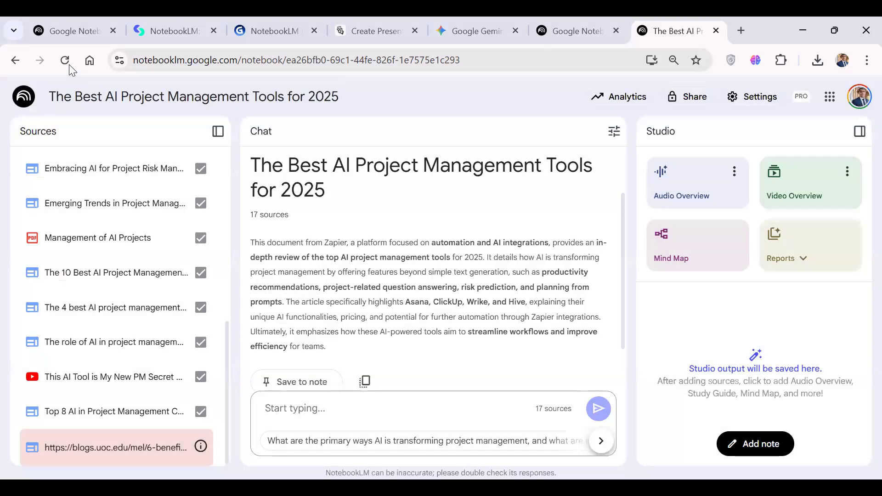
{"action": "left_click", "coordinate": [69, 66]}
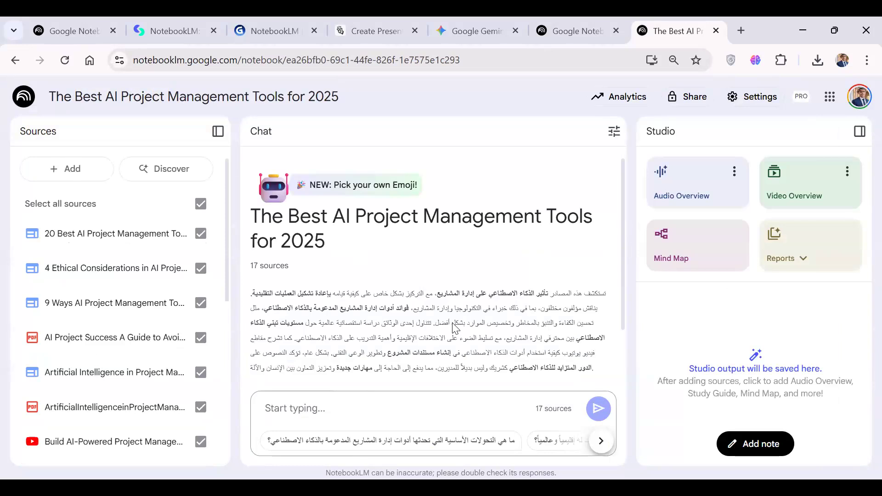
Ask the suggested question "ما هي التحولات الأساسية التي تحدثها أدوات إدارة المشاريع المدعومة بالذكاء الاصطناعي؟" and look over the source list meanwhile.
{"action": "scroll", "coordinate": [454, 327], "scroll_direction": "down", "scroll_amount": 1}
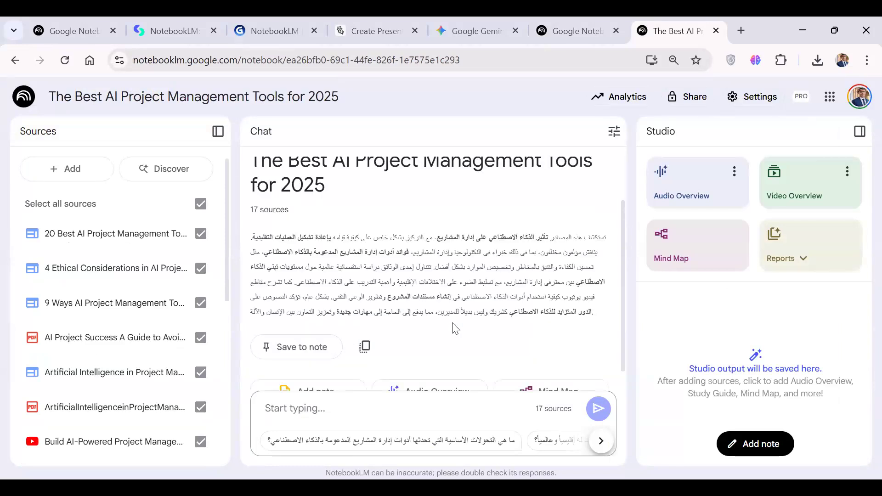
{"action": "scroll", "coordinate": [455, 328], "scroll_direction": "down", "scroll_amount": 1}
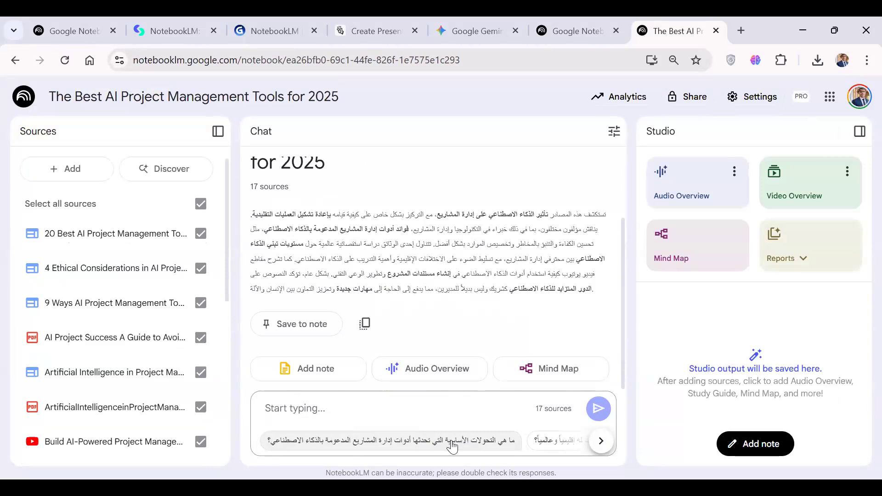
{"action": "left_click", "coordinate": [423, 445]}
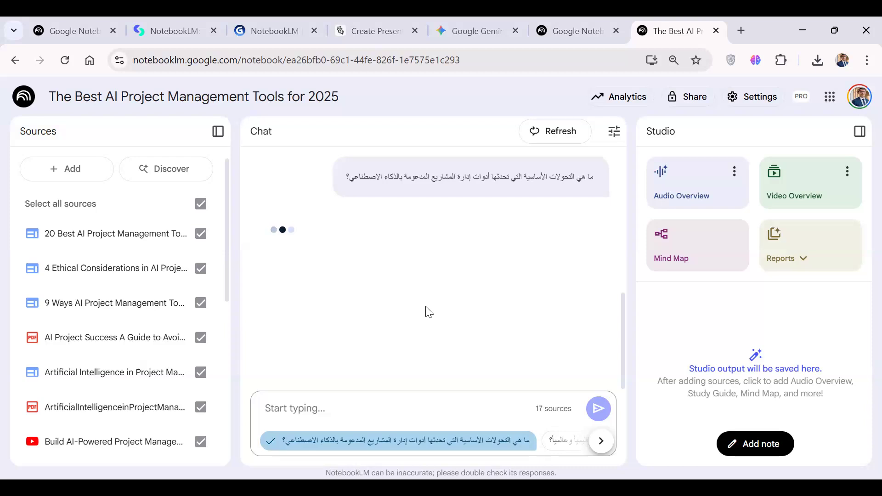
{"action": "scroll", "coordinate": [225, 231], "scroll_direction": "down", "scroll_amount": 5}
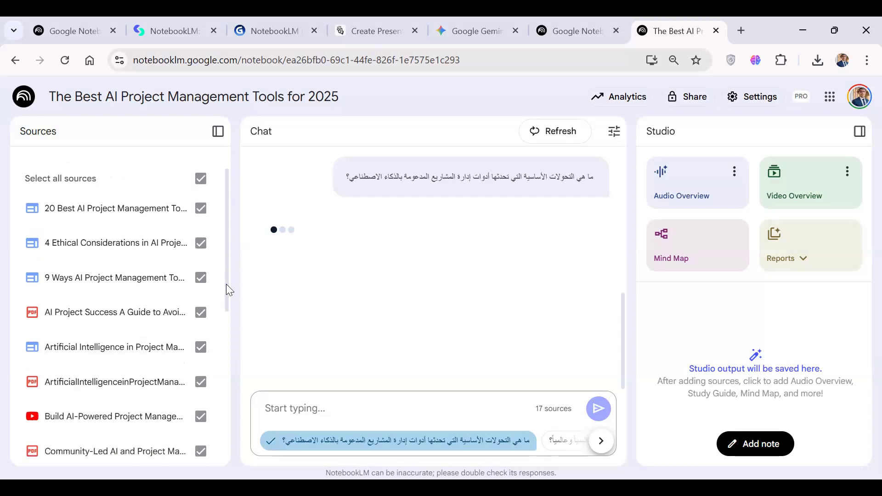
{"action": "left_click_drag", "start_coordinate": [220, 387], "coordinate": [225, 169]}
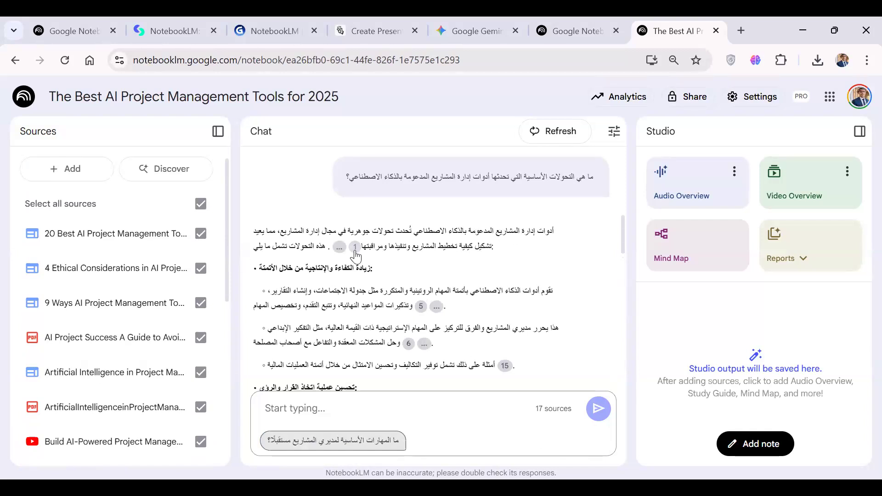
Preview citation 1 in the answer's opening paragraph, read its highlighted passage in the source, and close the source view.
{"action": "mouse_move", "coordinate": [356, 256]}
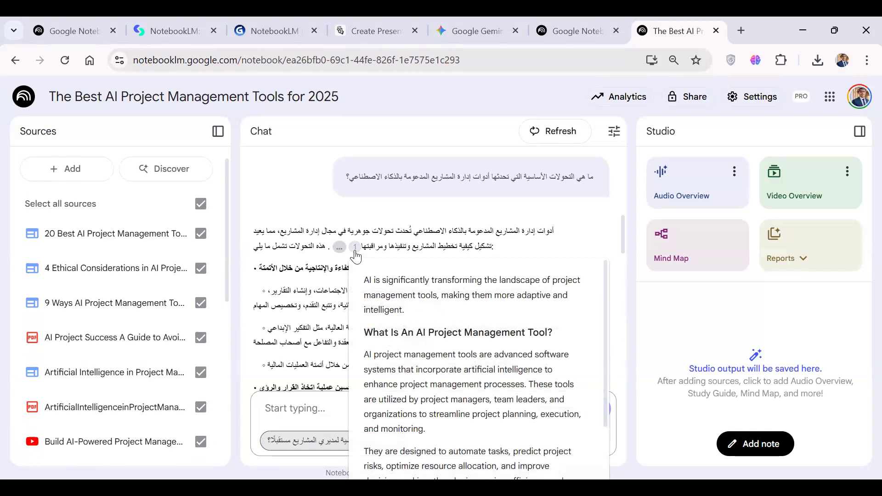
{"action": "left_click", "coordinate": [355, 256]}
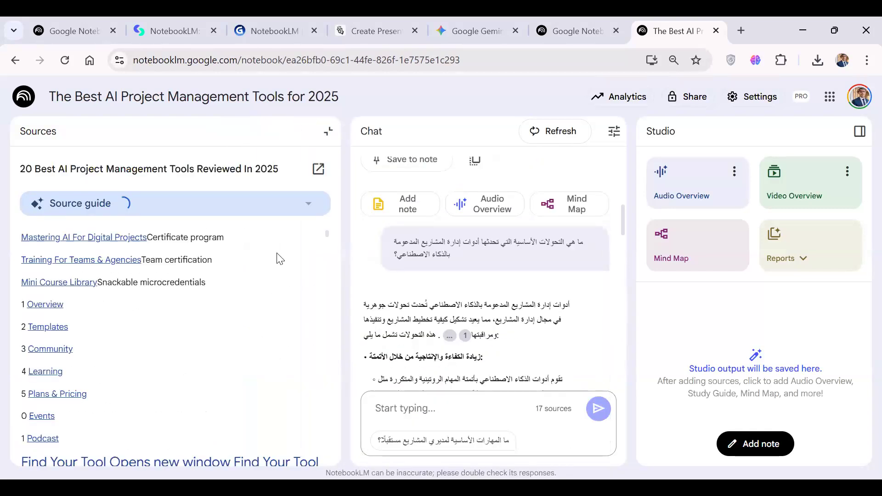
{"action": "scroll", "coordinate": [216, 336], "scroll_direction": "down", "scroll_amount": 1}
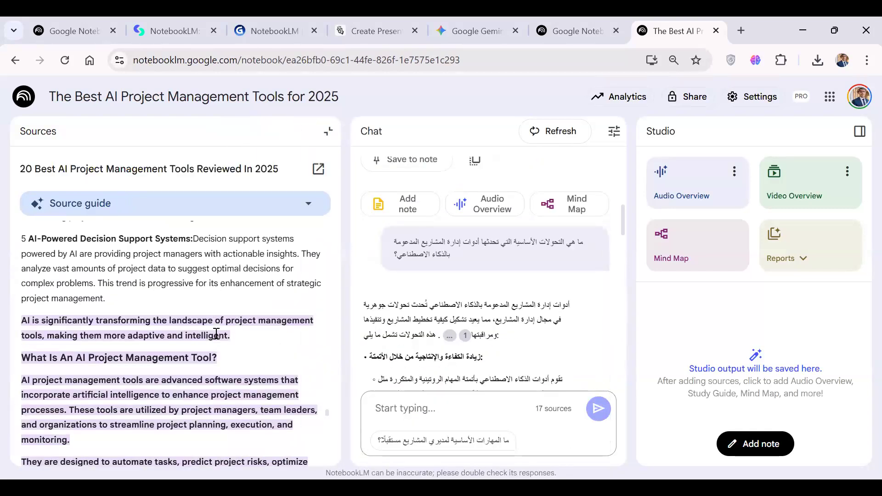
{"action": "scroll", "coordinate": [209, 344], "scroll_direction": "down", "scroll_amount": 3}
{"action": "scroll", "coordinate": [211, 339], "scroll_direction": "up", "scroll_amount": 2}
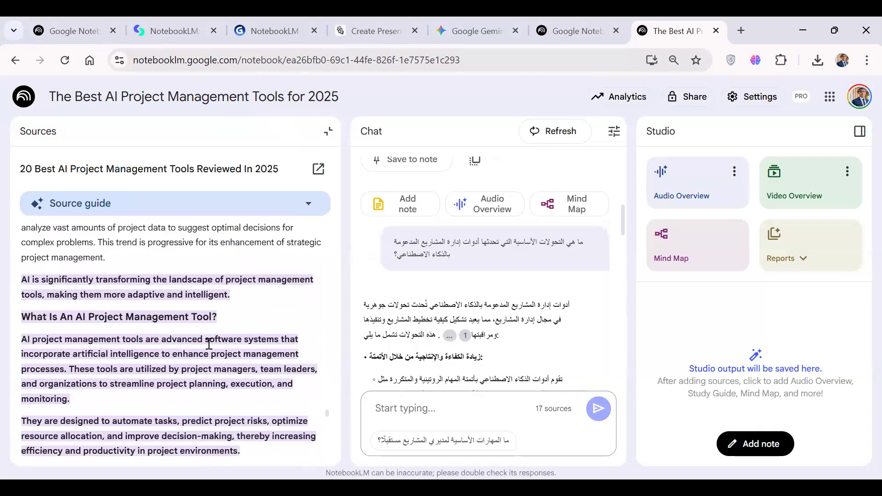
{"action": "left_click", "coordinate": [328, 131]}
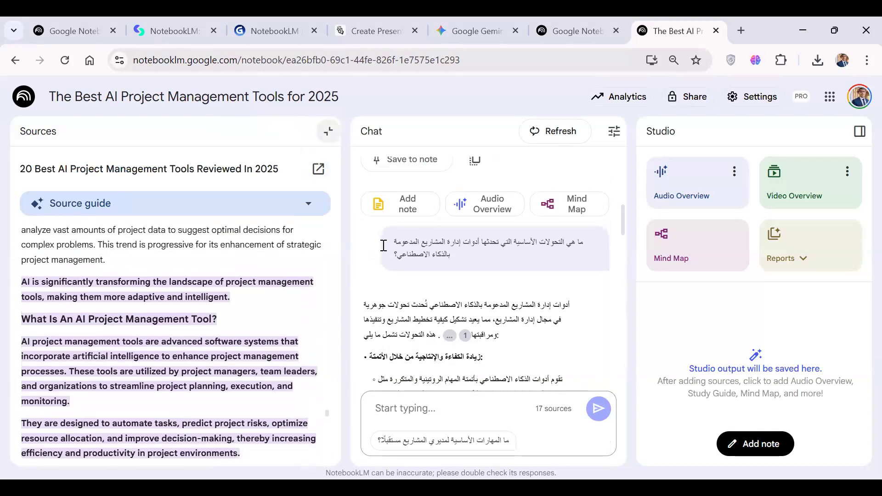
Open citation 5 under the answer's automation point, examine the highlighted passage and its surrounding source text, and return to the source list.
{"action": "scroll", "coordinate": [409, 320], "scroll_direction": "down", "scroll_amount": 2}
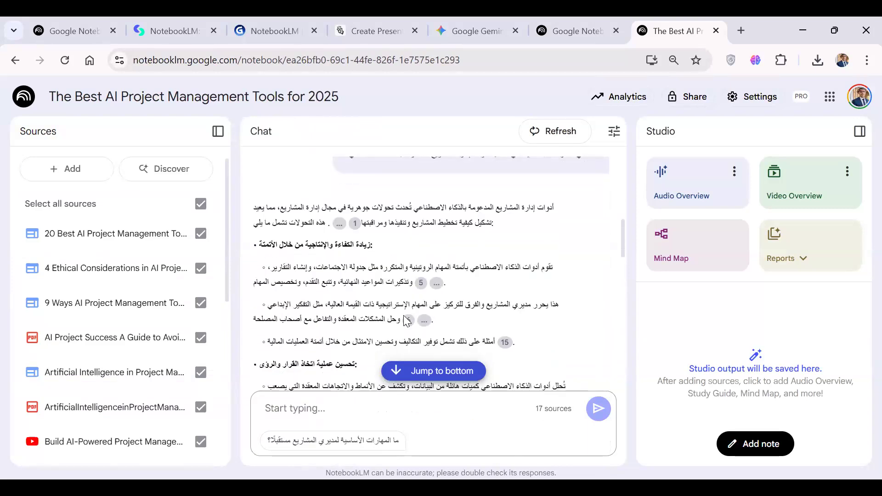
{"action": "mouse_move", "coordinate": [421, 283]}
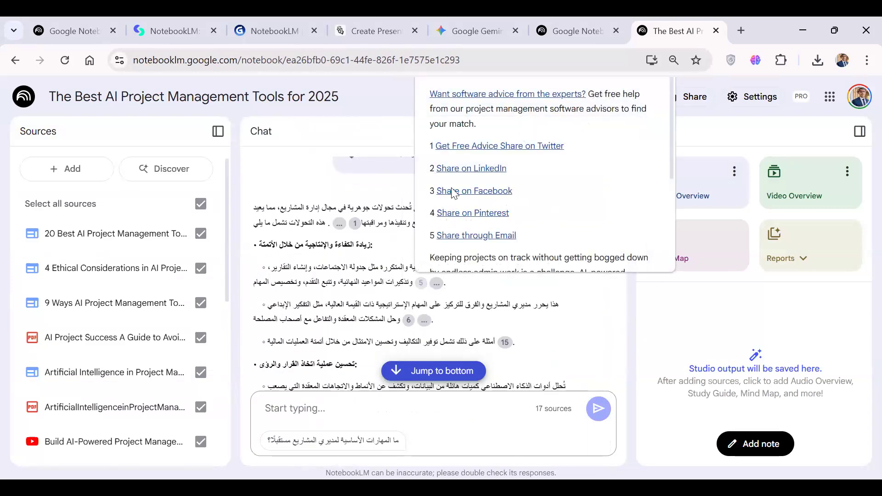
{"action": "left_click", "coordinate": [419, 285]}
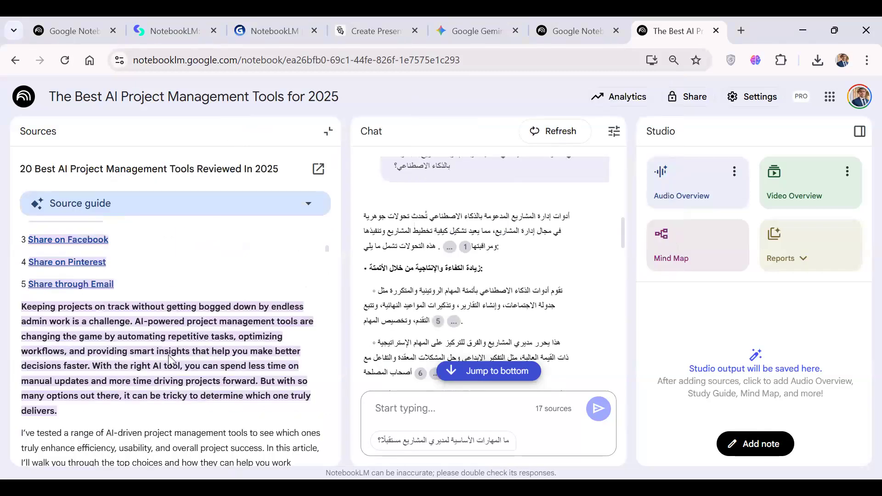
{"action": "scroll", "coordinate": [169, 360], "scroll_direction": "down", "scroll_amount": 5}
{"action": "scroll", "coordinate": [202, 364], "scroll_direction": "down", "scroll_amount": 3}
{"action": "scroll", "coordinate": [246, 292], "scroll_direction": "up", "scroll_amount": 6}
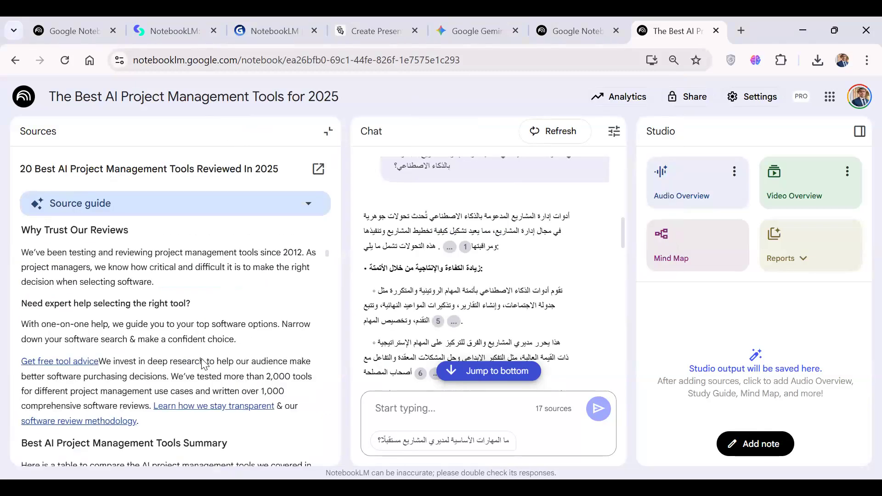
{"action": "scroll", "coordinate": [245, 293], "scroll_direction": "up", "scroll_amount": 3}
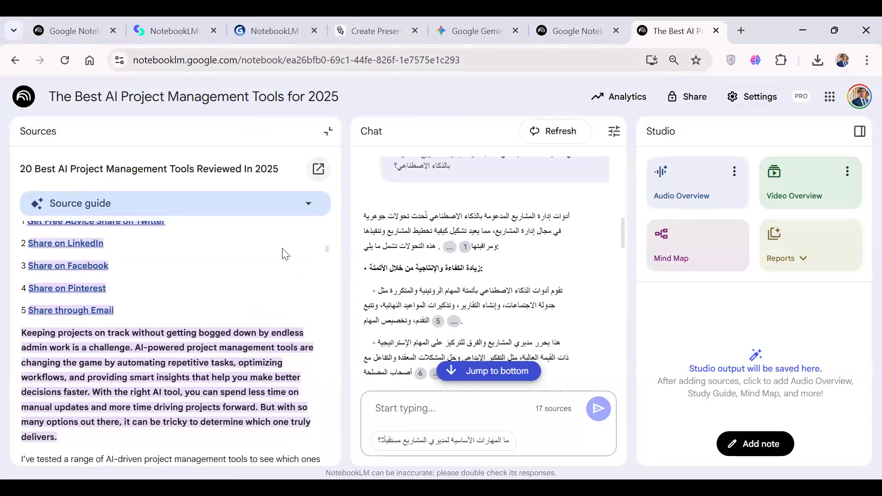
{"action": "scroll", "coordinate": [267, 275], "scroll_direction": "up", "scroll_amount": 3}
{"action": "scroll", "coordinate": [268, 276], "scroll_direction": "up", "scroll_amount": 1}
{"action": "scroll", "coordinate": [268, 275], "scroll_direction": "down", "scroll_amount": 1}
{"action": "scroll", "coordinate": [268, 276], "scroll_direction": "up", "scroll_amount": 1}
{"action": "scroll", "coordinate": [268, 275], "scroll_direction": "down", "scroll_amount": 2}
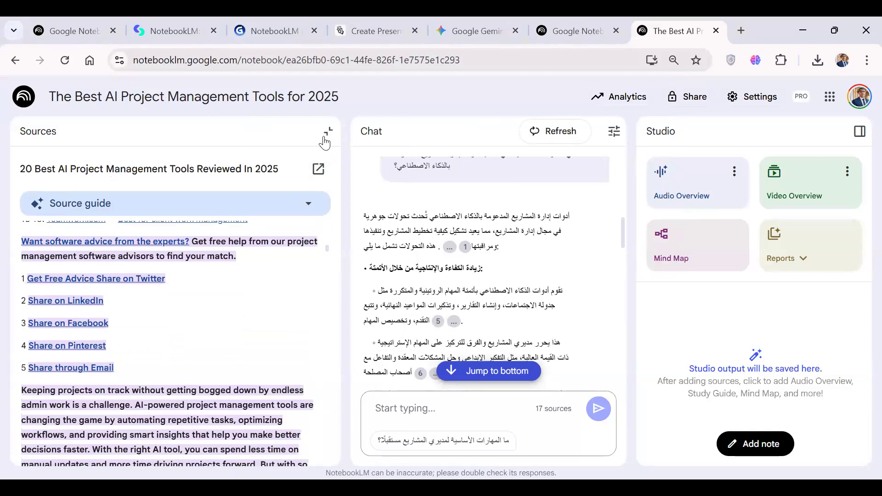
Open the source behind citation 6 in the answer's automation section, look through its text, and close the source view.
{"action": "scroll", "coordinate": [454, 267], "scroll_direction": "down", "scroll_amount": 2}
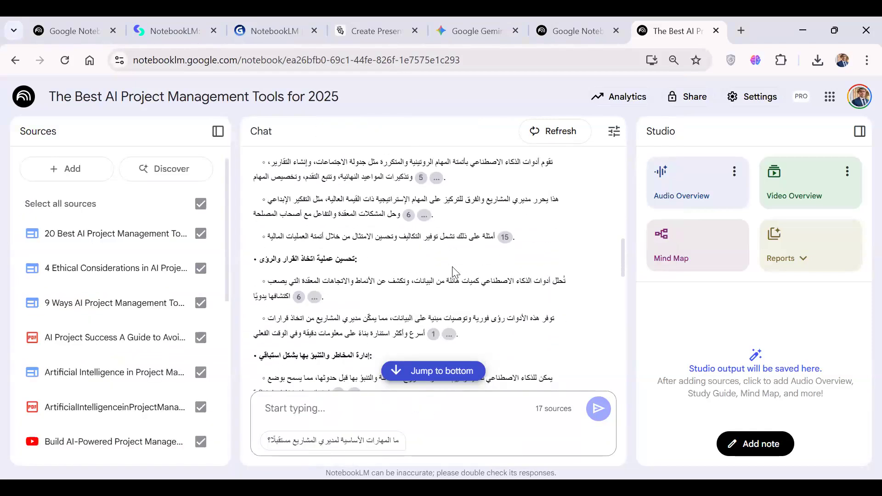
{"action": "left_click", "coordinate": [408, 204]}
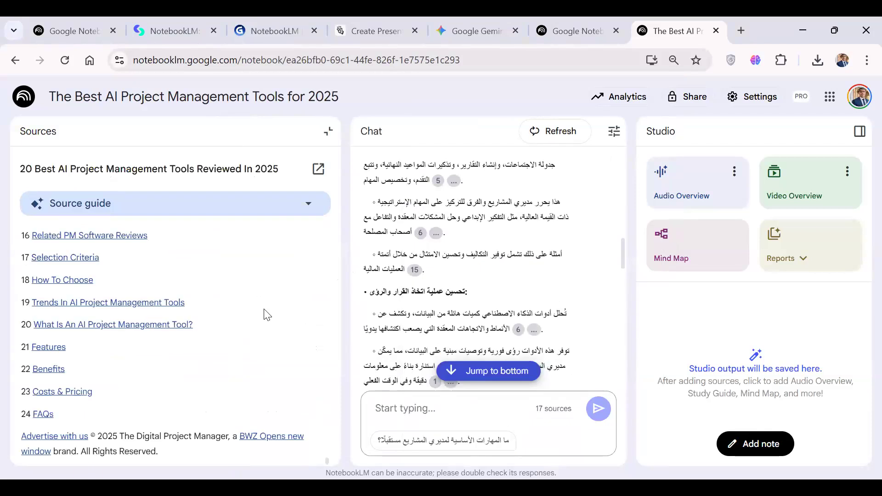
{"action": "scroll", "coordinate": [265, 315], "scroll_direction": "up", "scroll_amount": 10}
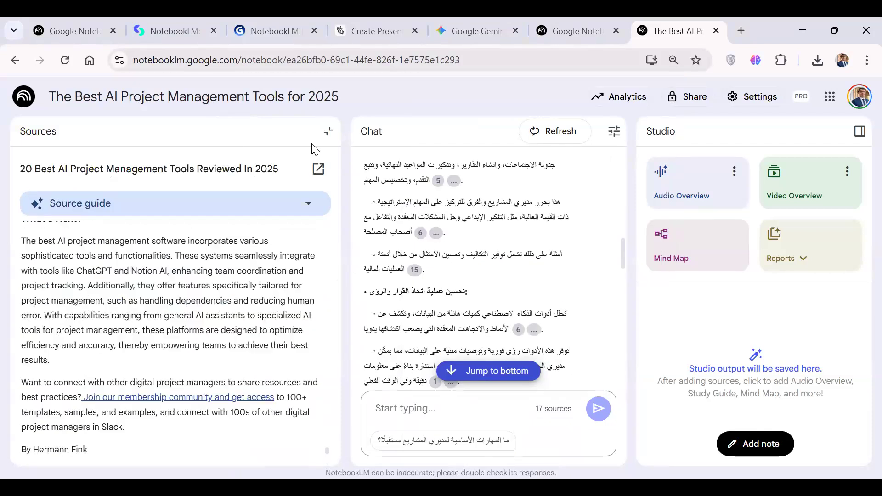
{"action": "left_click", "coordinate": [328, 131]}
Read through the rest of the answer and ask the suggested follow-up question "ما المهارات الأساسية لمديري المشاريع مستقبلًا؟".
{"action": "scroll", "coordinate": [409, 294], "scroll_direction": "down", "scroll_amount": 5}
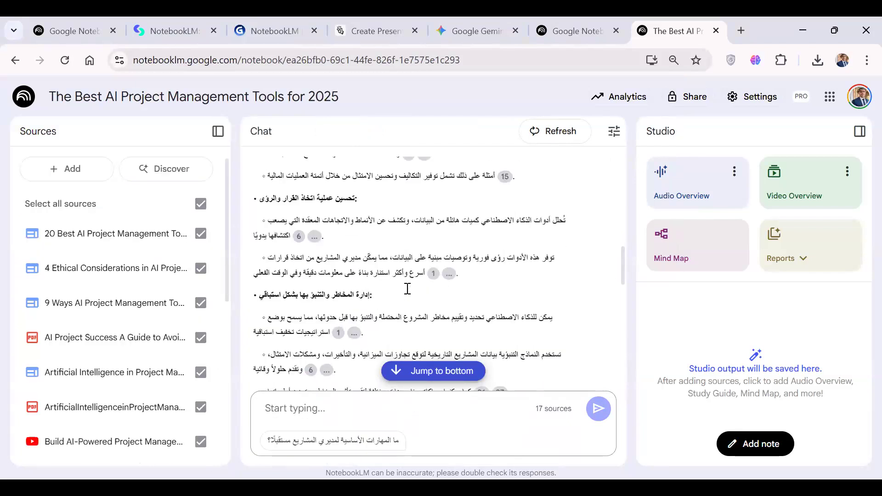
{"action": "scroll", "coordinate": [408, 294], "scroll_direction": "down", "scroll_amount": 5}
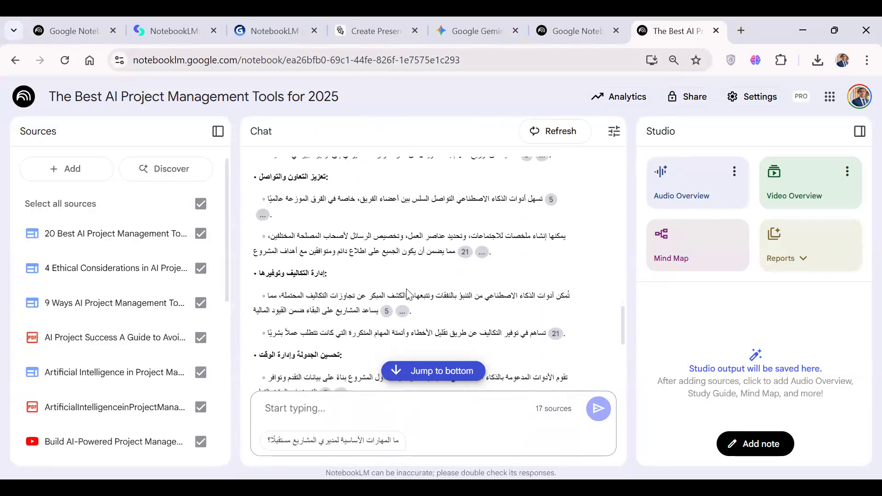
{"action": "scroll", "coordinate": [408, 294], "scroll_direction": "down", "scroll_amount": 3}
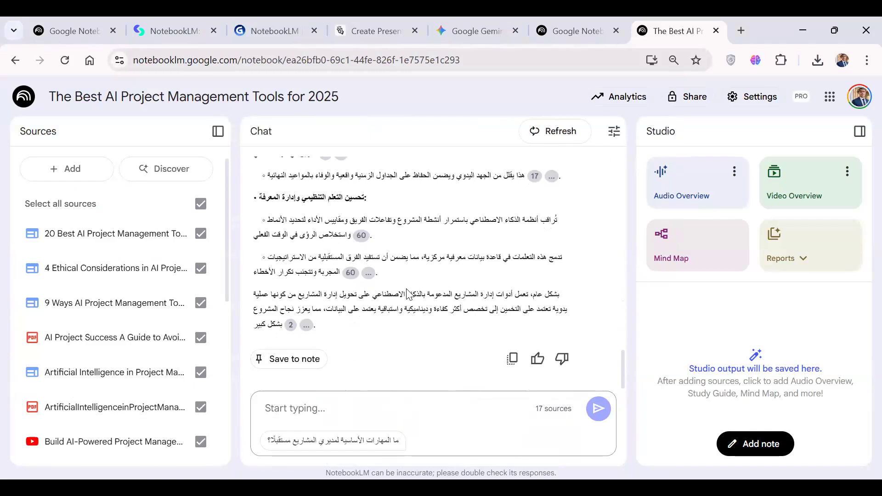
{"action": "scroll", "coordinate": [407, 294], "scroll_direction": "up", "scroll_amount": 8}
{"action": "scroll", "coordinate": [408, 294], "scroll_direction": "up", "scroll_amount": 3}
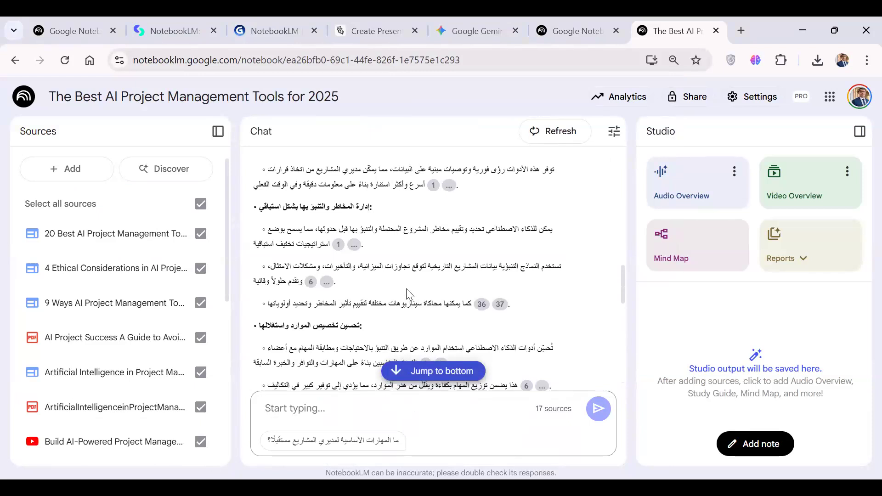
{"action": "scroll", "coordinate": [408, 294], "scroll_direction": "up", "scroll_amount": 1}
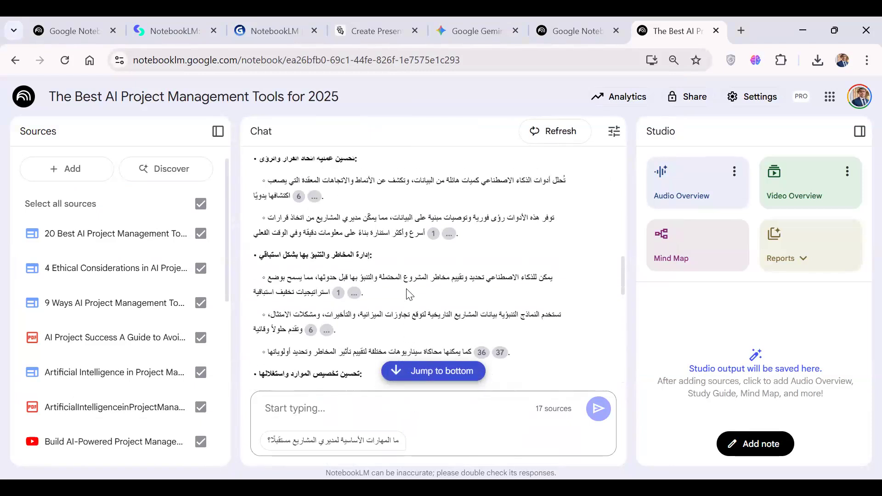
{"action": "left_click", "coordinate": [393, 441]}
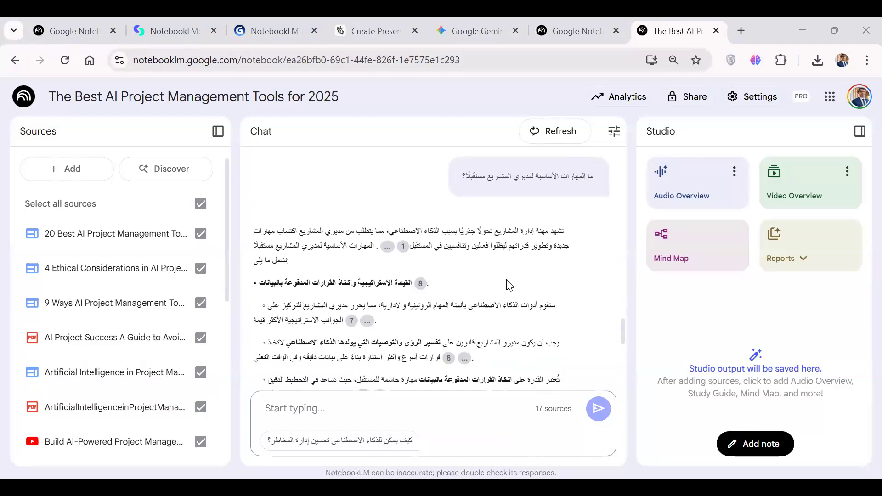
Read through the answer on the essential skills for future project managers, including its section headings and numbered citations.
{"action": "scroll", "coordinate": [509, 285], "scroll_direction": "down", "scroll_amount": 1}
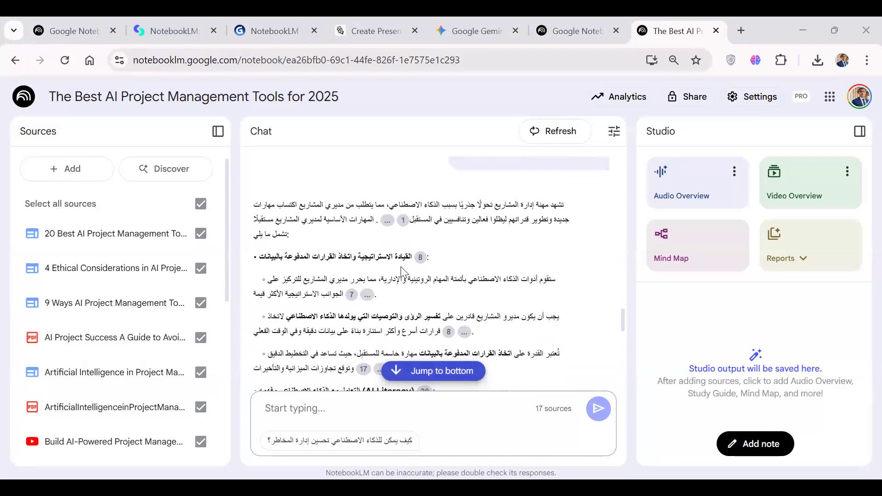
{"action": "scroll", "coordinate": [401, 267], "scroll_direction": "down", "scroll_amount": 2}
{"action": "scroll", "coordinate": [403, 271], "scroll_direction": "down", "scroll_amount": 2}
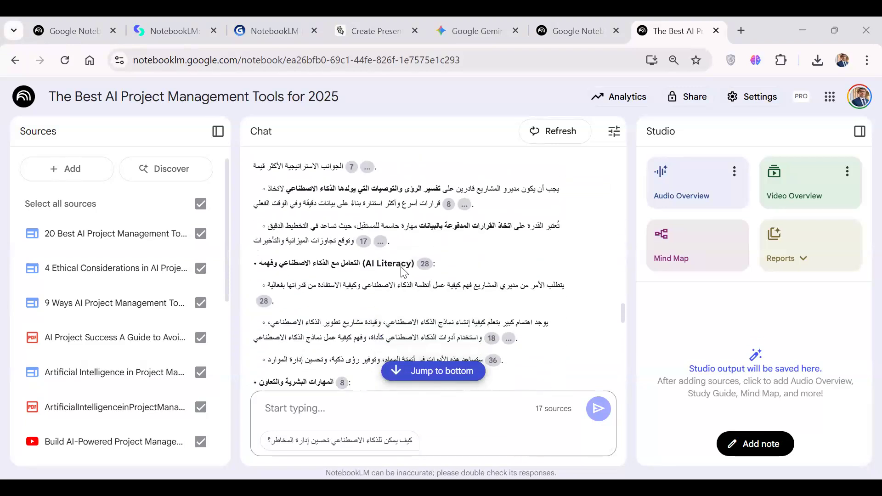
{"action": "scroll", "coordinate": [358, 269], "scroll_direction": "down", "scroll_amount": 2}
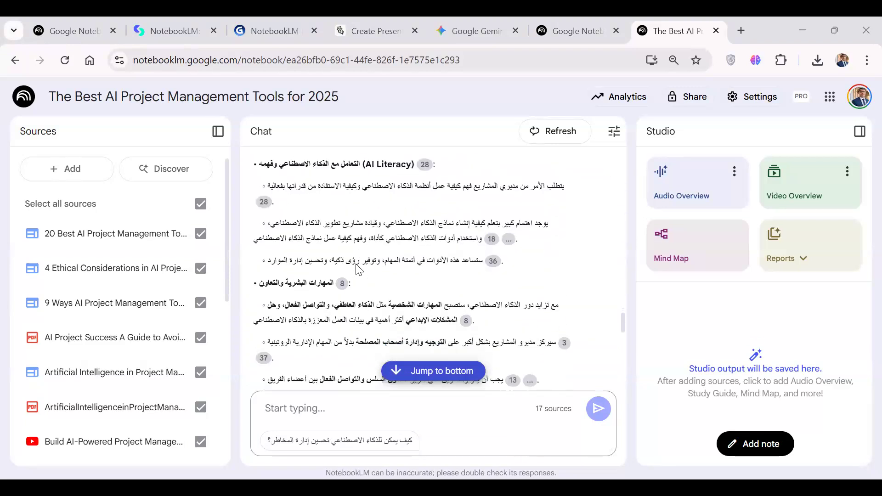
{"action": "scroll", "coordinate": [358, 269], "scroll_direction": "down", "scroll_amount": 1}
{"action": "scroll", "coordinate": [358, 269], "scroll_direction": "down", "scroll_amount": 1}
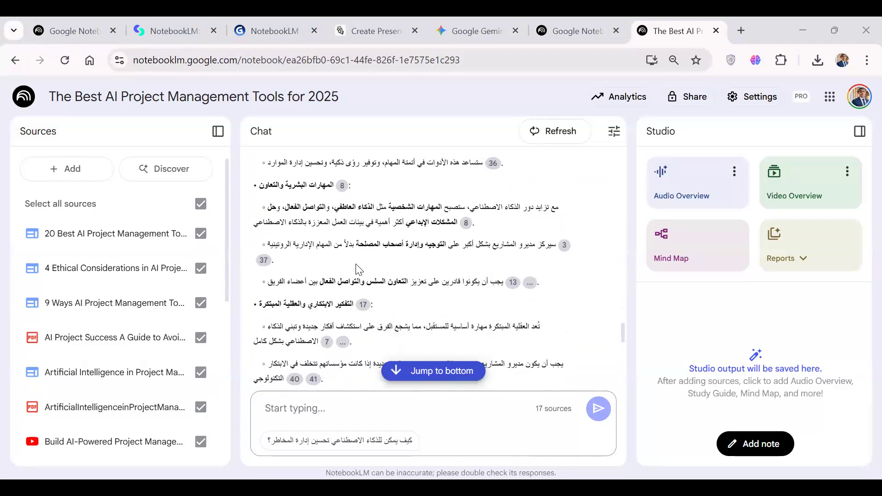
{"action": "scroll", "coordinate": [341, 305], "scroll_direction": "down", "scroll_amount": 2}
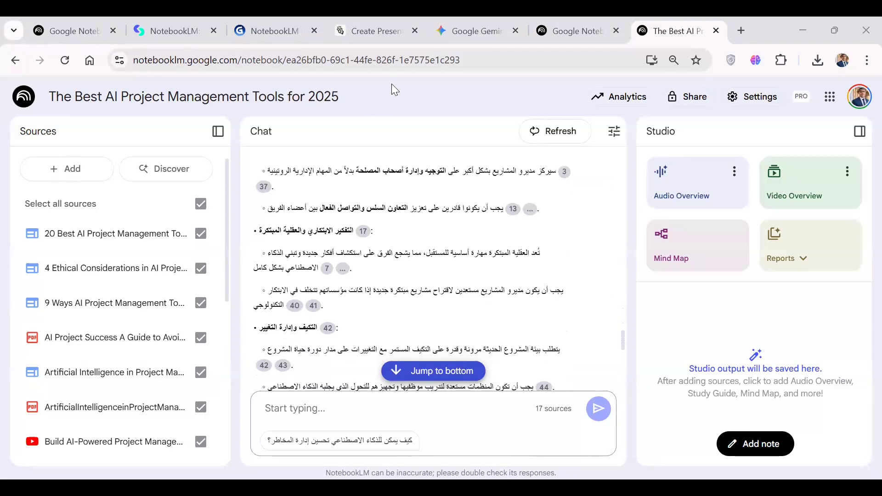
{"action": "scroll", "coordinate": [482, 230], "scroll_direction": "down", "scroll_amount": 6}
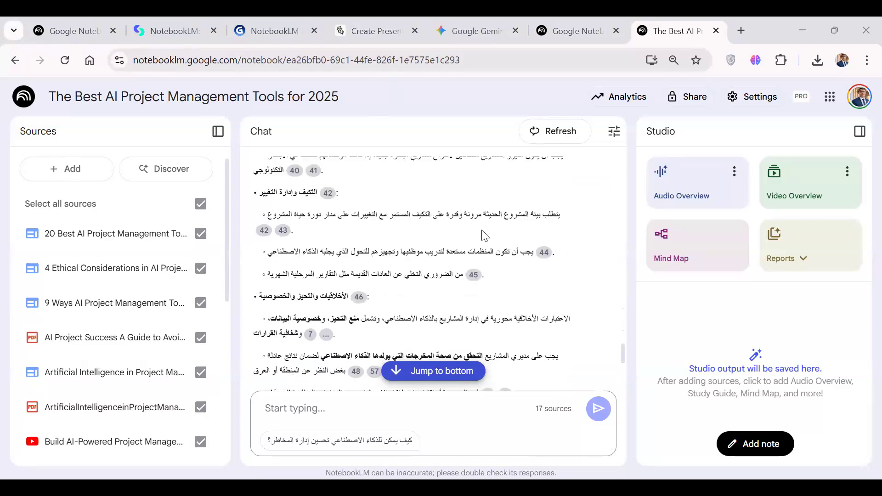
{"action": "scroll", "coordinate": [482, 231], "scroll_direction": "down", "scroll_amount": 2}
{"action": "scroll", "coordinate": [481, 238], "scroll_direction": "up", "scroll_amount": 6}
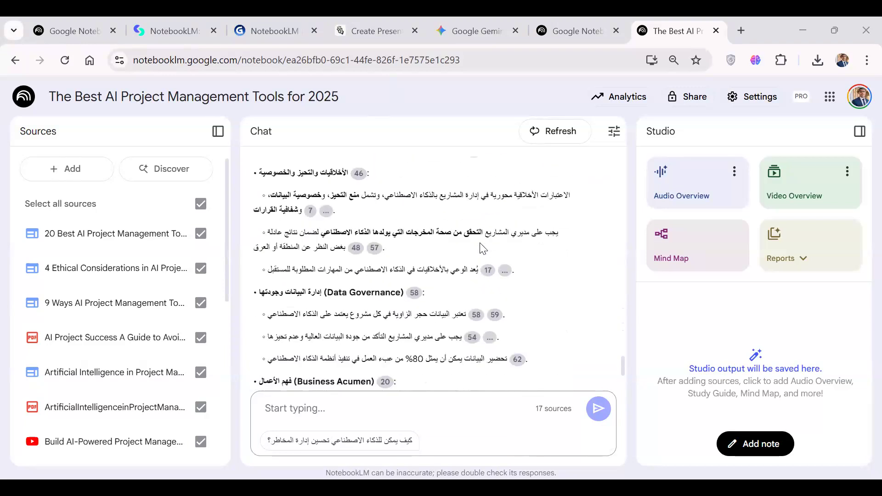
{"action": "scroll", "coordinate": [481, 249], "scroll_direction": "down", "scroll_amount": 8}
{"action": "scroll", "coordinate": [482, 248], "scroll_direction": "up", "scroll_amount": 4}
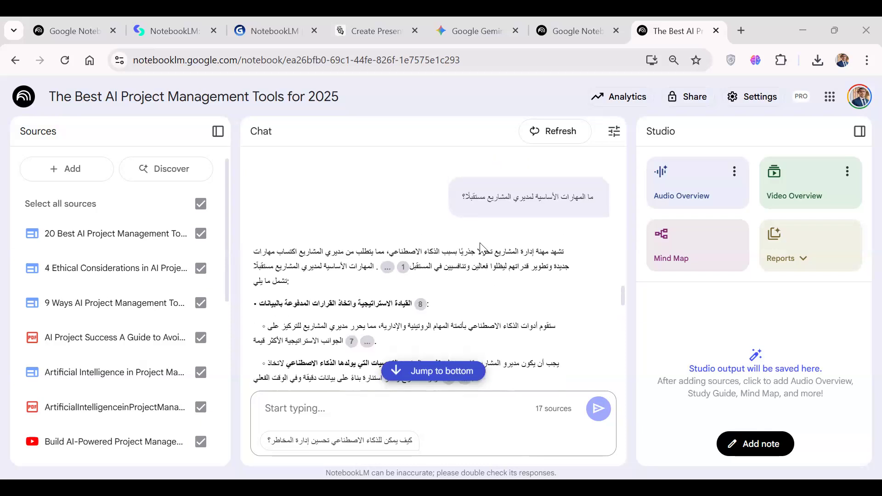
{"action": "scroll", "coordinate": [482, 248], "scroll_direction": "down", "scroll_amount": 12}
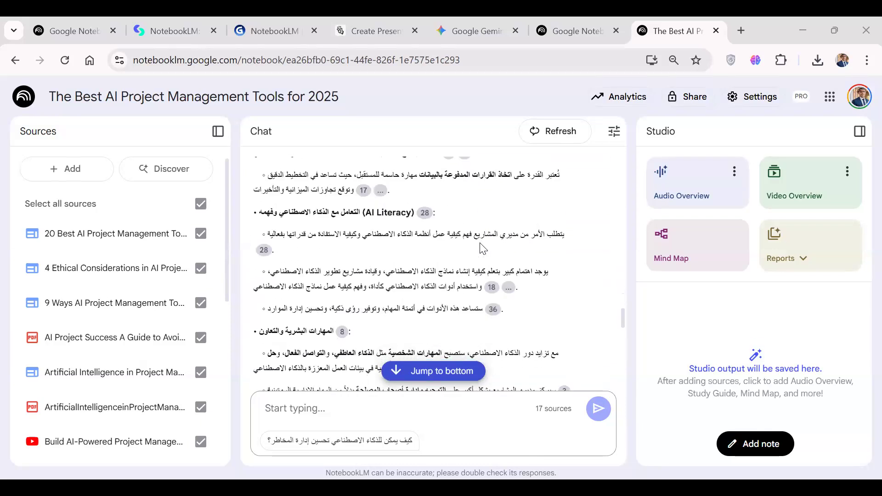
{"action": "scroll", "coordinate": [482, 249], "scroll_direction": "down", "scroll_amount": 1}
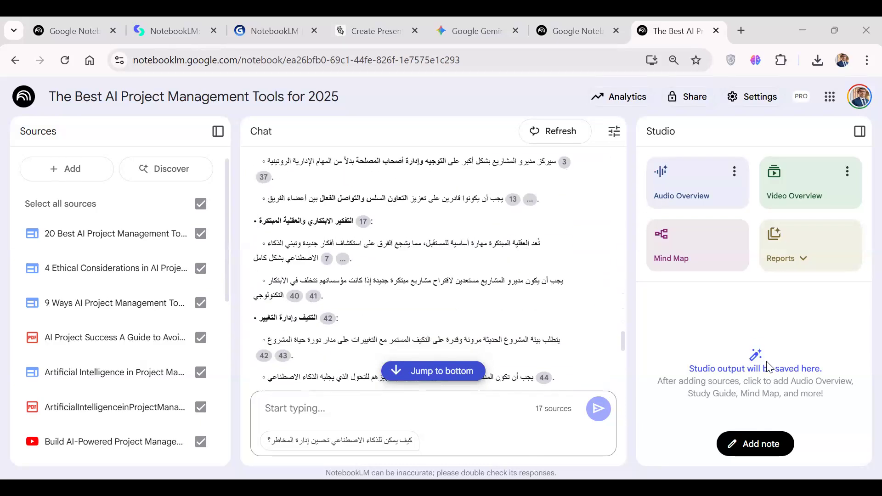
Generate a mind map from all the notebook's sources and open it once it is ready.
{"action": "scroll", "coordinate": [518, 260], "scroll_direction": "down", "scroll_amount": 4}
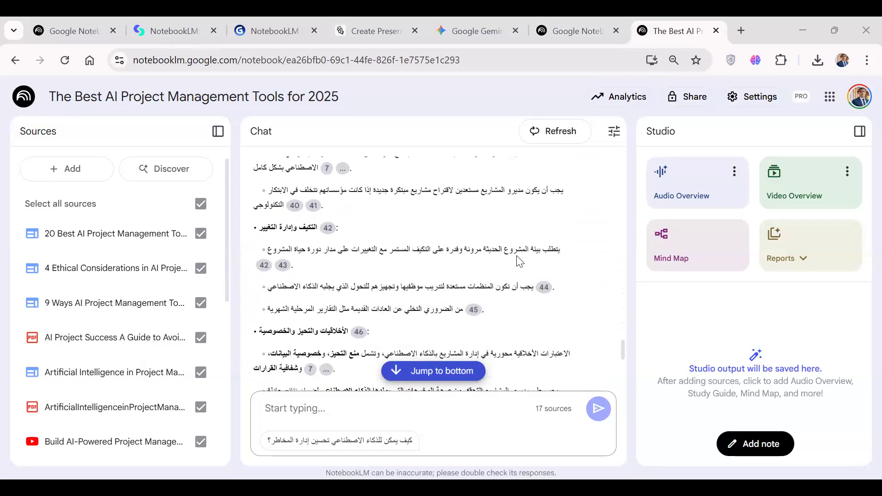
{"action": "scroll", "coordinate": [518, 260], "scroll_direction": "up", "scroll_amount": 5}
{"action": "scroll", "coordinate": [516, 255], "scroll_direction": "up", "scroll_amount": 3}
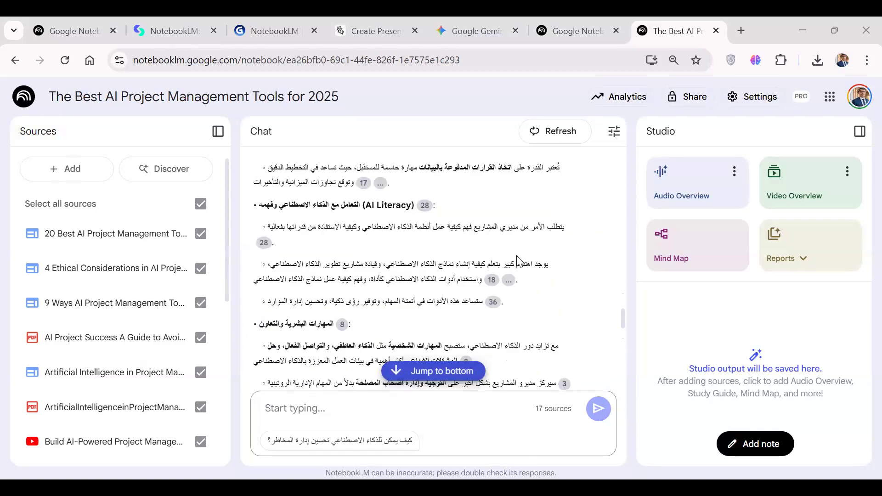
{"action": "left_click", "coordinate": [694, 260]}
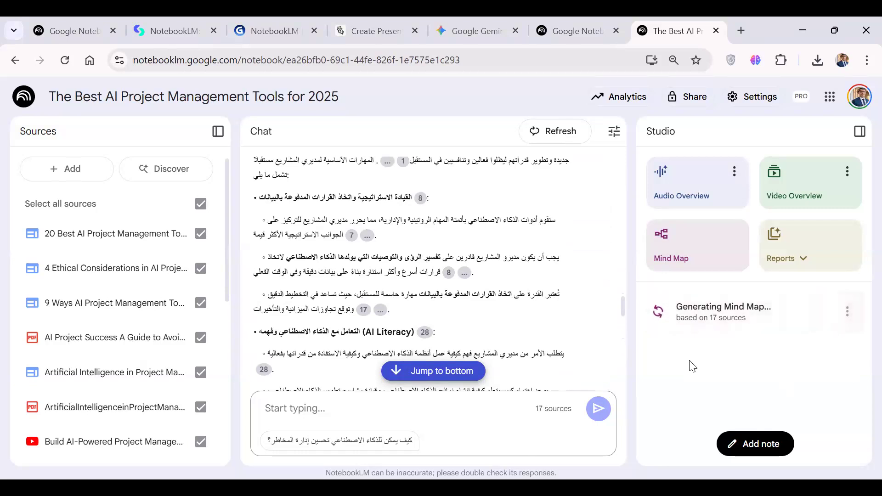
{"action": "scroll", "coordinate": [539, 254], "scroll_direction": "up", "scroll_amount": 2}
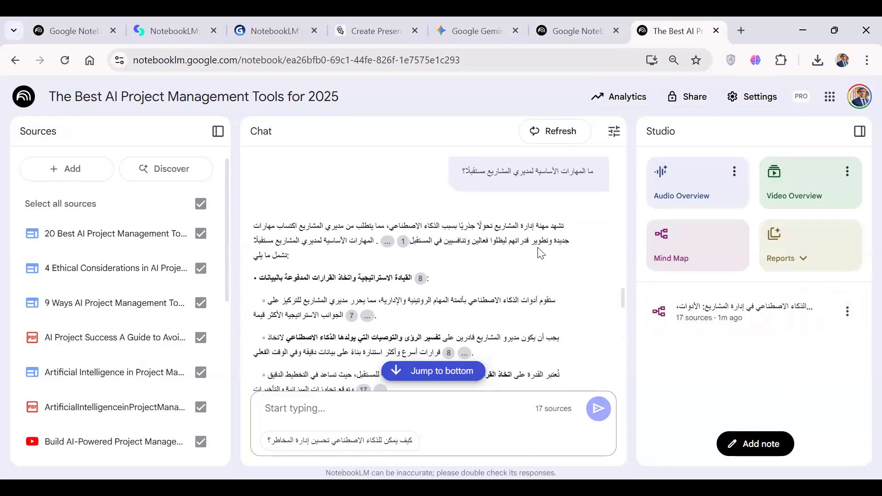
{"action": "left_click", "coordinate": [719, 316]}
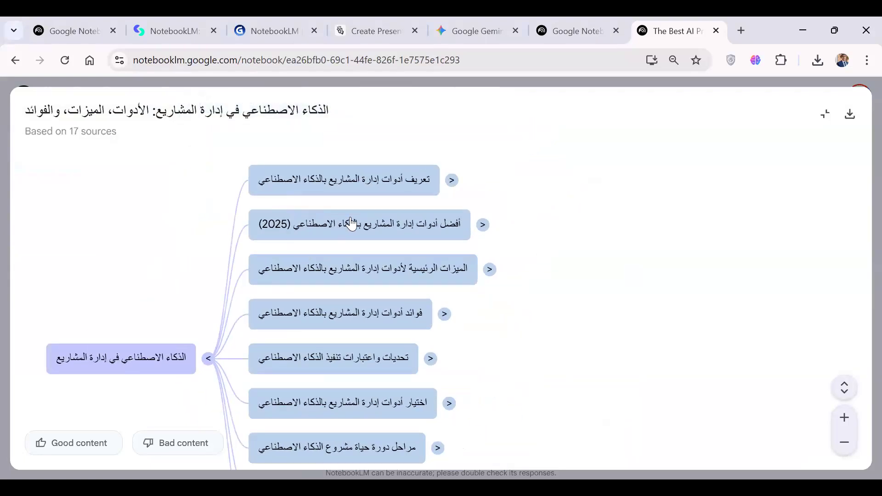
Expand the mind map's branches on tool definition, its core goals subbranch, main tool features, and the best AI project management tools (2025).
{"action": "left_click", "coordinate": [454, 181]}
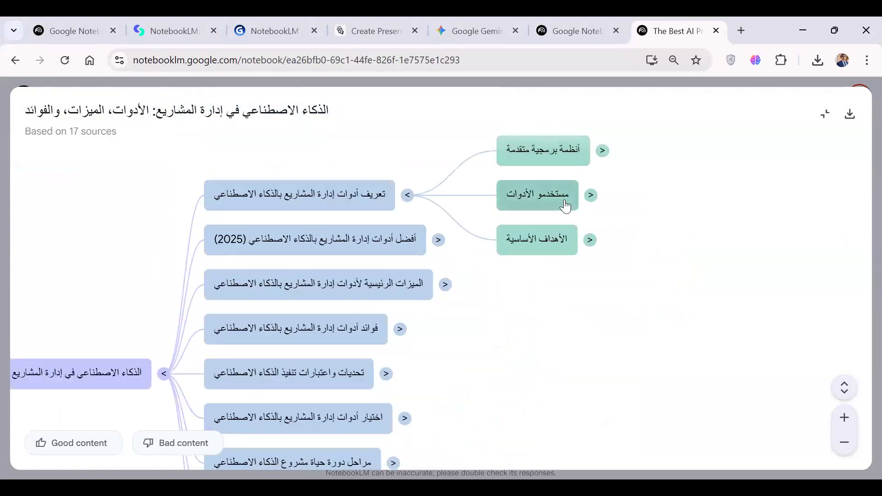
{"action": "left_click", "coordinate": [591, 243]}
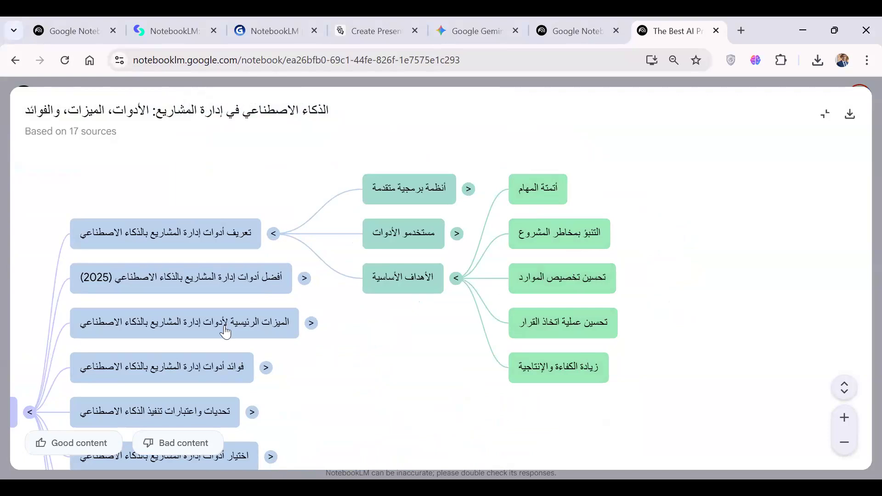
{"action": "left_click", "coordinate": [312, 324]}
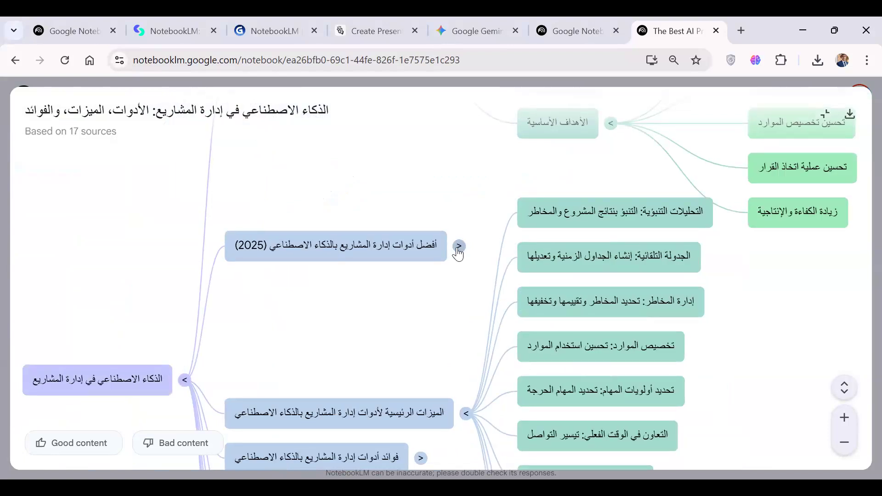
{"action": "left_click", "coordinate": [460, 251]}
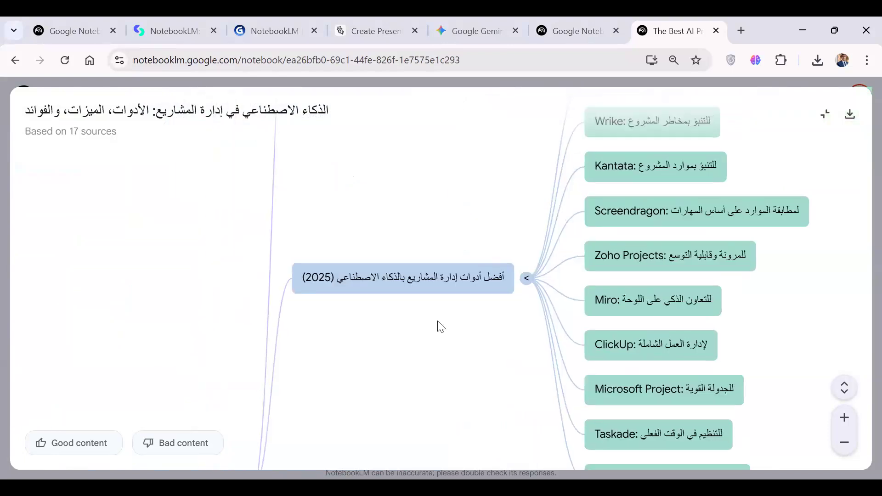
Expand the mind map's branches on the benefits of AI project management tools and on AI implementation challenges and considerations.
{"action": "mouse_move", "coordinate": [378, 429]}
{"action": "left_mouse_down"}
{"action": "mouse_move", "coordinate": [237, 274]}
{"action": "mouse_move", "coordinate": [260, 178]}
{"action": "left_mouse_up"}
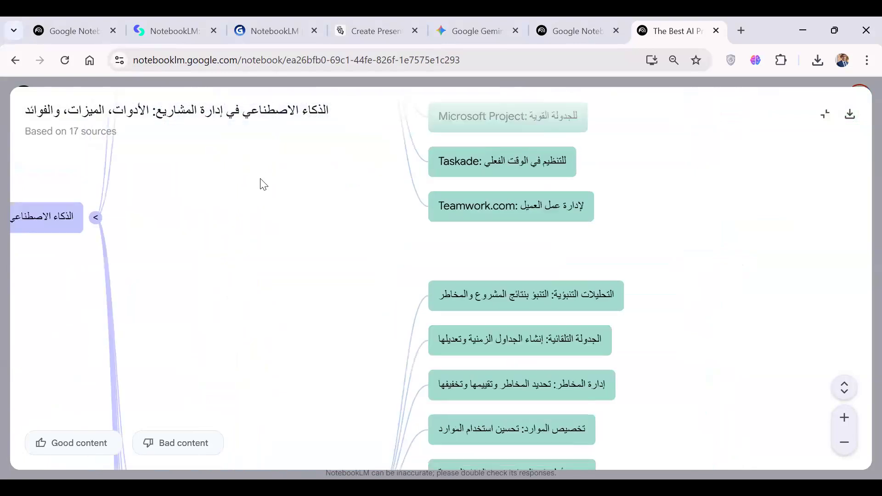
{"action": "left_click_drag", "start_coordinate": [278, 288], "coordinate": [339, 90]}
{"action": "left_click_drag", "start_coordinate": [361, 382], "coordinate": [426, 175]}
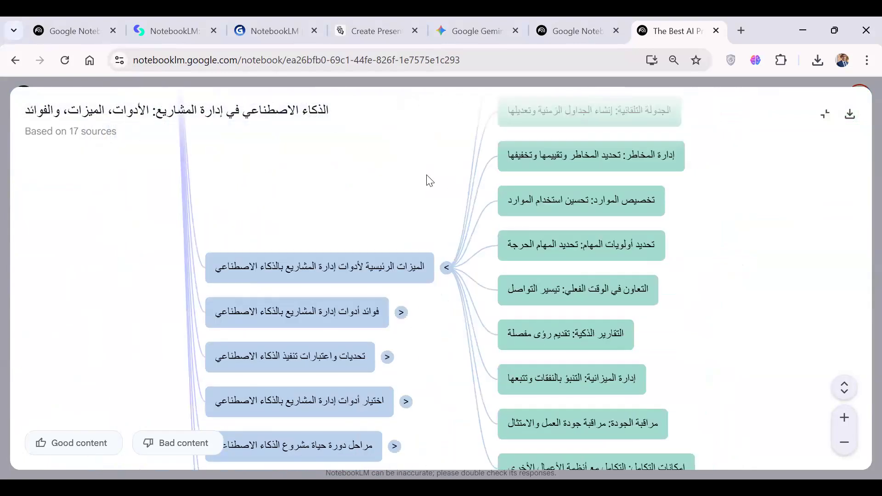
{"action": "scroll", "coordinate": [428, 182], "scroll_direction": "down", "scroll_amount": 2}
{"action": "scroll", "coordinate": [427, 181], "scroll_direction": "down", "scroll_amount": 3}
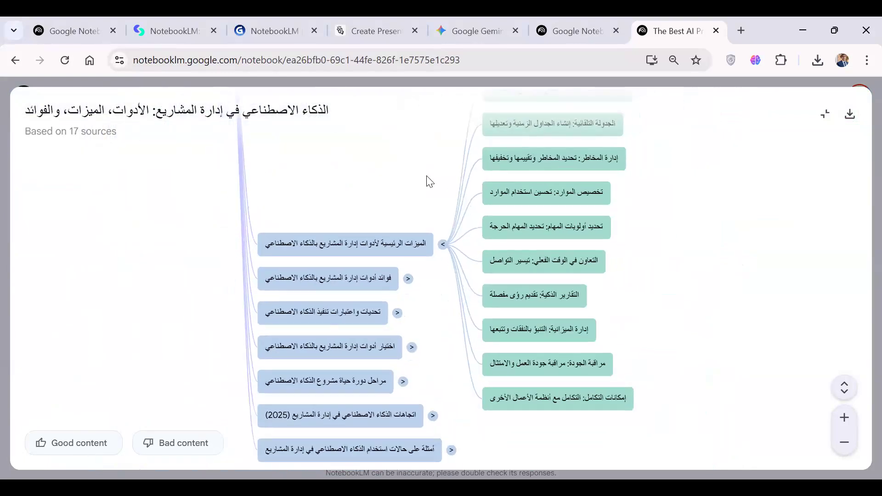
{"action": "left_click", "coordinate": [413, 256]}
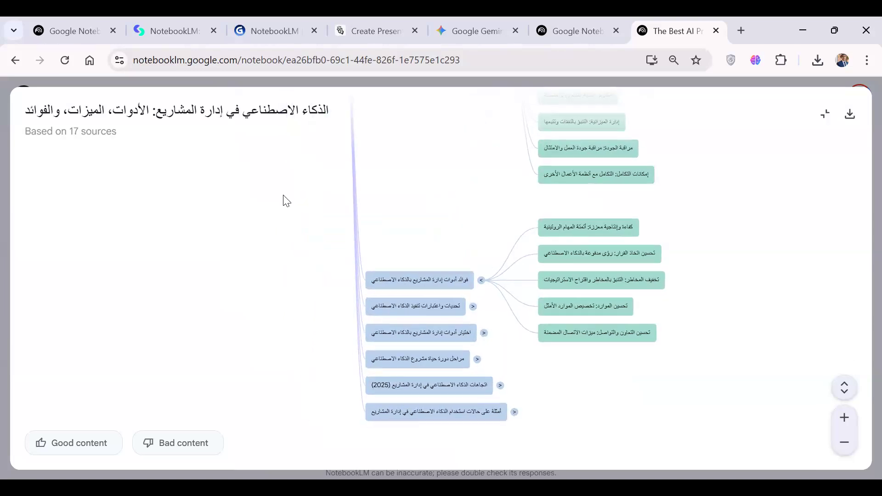
{"action": "left_click", "coordinate": [315, 304]}
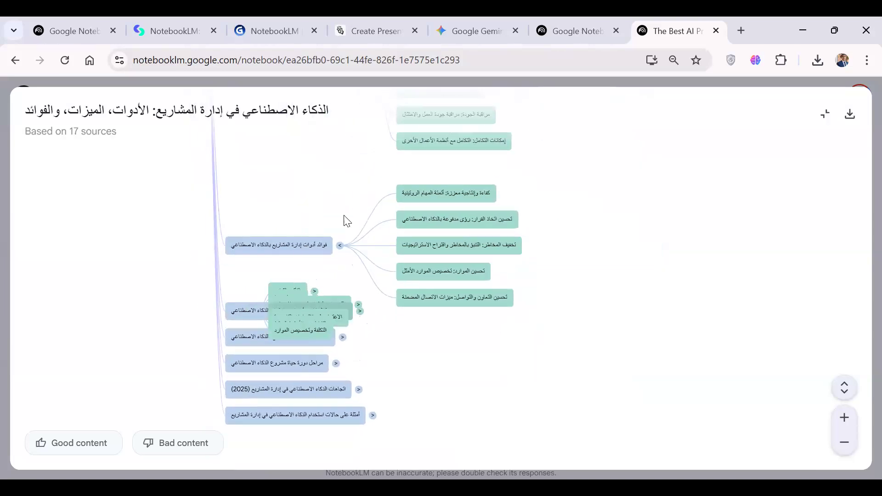
Look over the expanded mind map, from the challenges branch back to the tool definition and best tools branches.
{"action": "left_click_drag", "start_coordinate": [344, 216], "coordinate": [273, 281]}
{"action": "left_click_drag", "start_coordinate": [292, 172], "coordinate": [183, 377]}
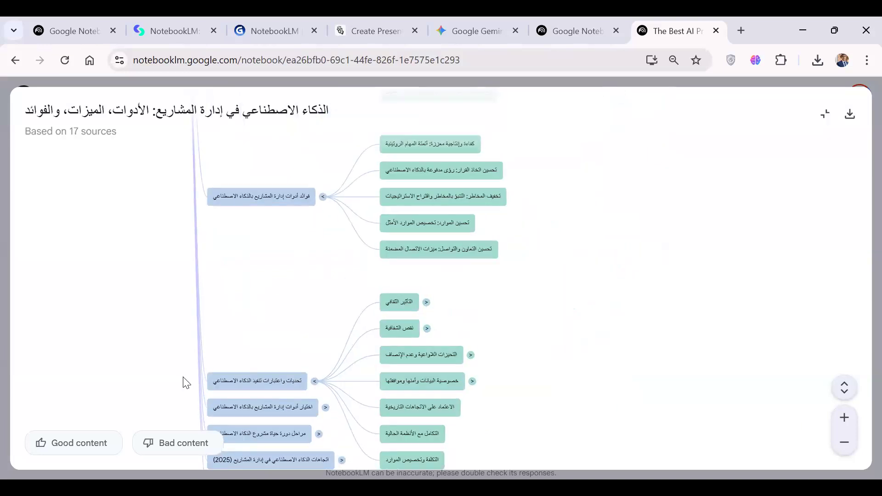
{"action": "left_click_drag", "start_coordinate": [258, 213], "coordinate": [343, 384]}
{"action": "left_click_drag", "start_coordinate": [306, 234], "coordinate": [359, 425]}
{"action": "left_click_drag", "start_coordinate": [317, 289], "coordinate": [451, 262]}
{"action": "left_click_drag", "start_coordinate": [319, 380], "coordinate": [416, 239]}
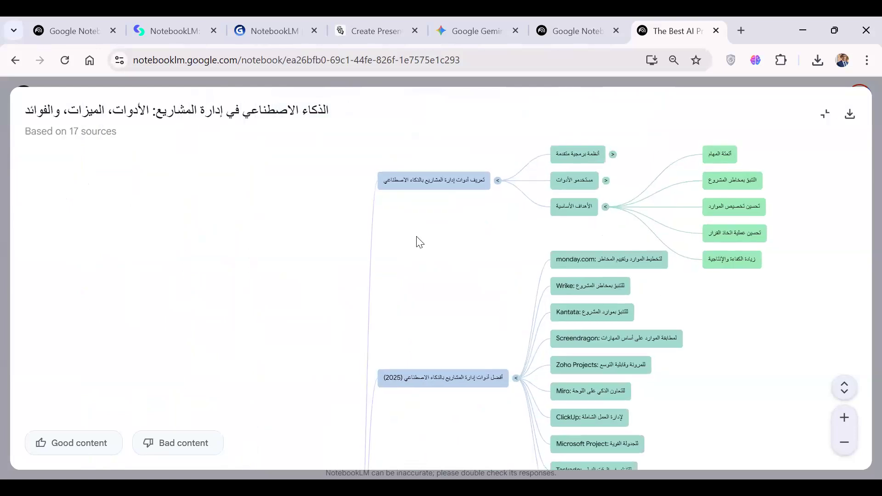
{"action": "left_click_drag", "start_coordinate": [386, 330], "coordinate": [244, 351]}
{"action": "left_click_drag", "start_coordinate": [351, 224], "coordinate": [274, 352]}
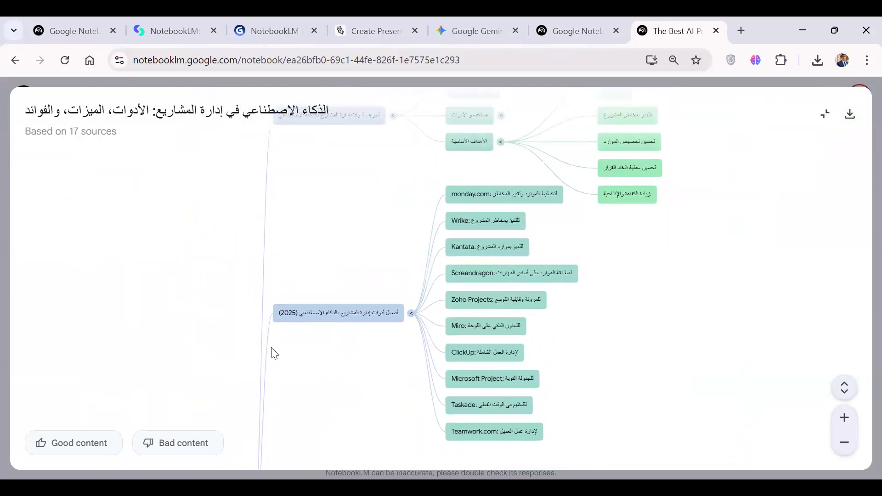
{"action": "left_click_drag", "start_coordinate": [316, 326], "coordinate": [267, 297]}
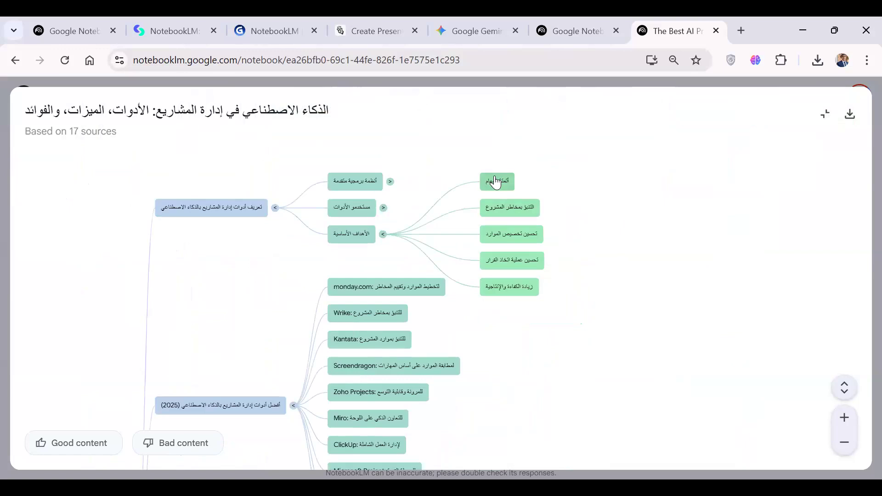
{"action": "scroll", "coordinate": [527, 363], "scroll_direction": "down", "scroll_amount": 1}
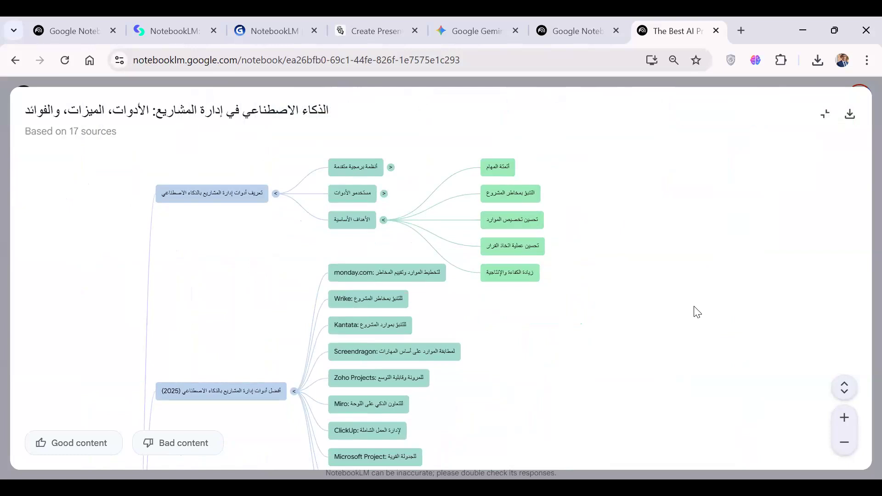
Download the mind map as the PNG image "NotebookLM Mind Map (1).png" in the AI.Workshop folder and open the downloaded file.
{"action": "left_click", "coordinate": [853, 119]}
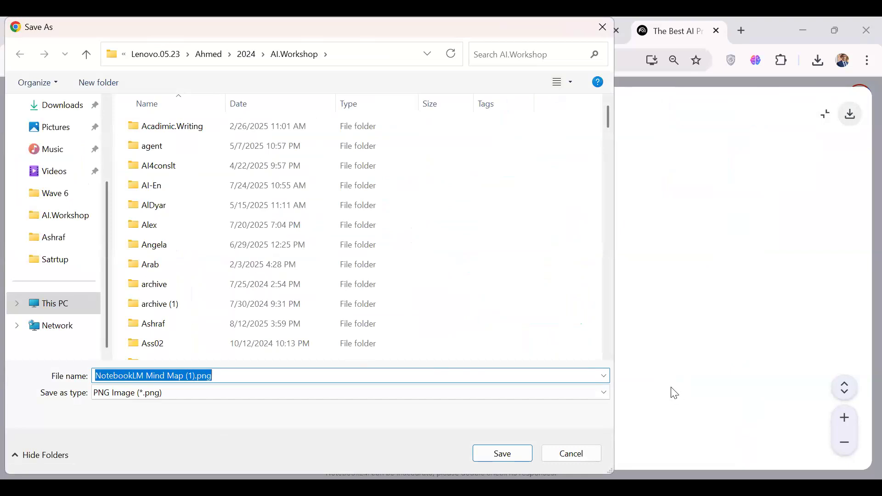
{"action": "left_click", "coordinate": [514, 451]}
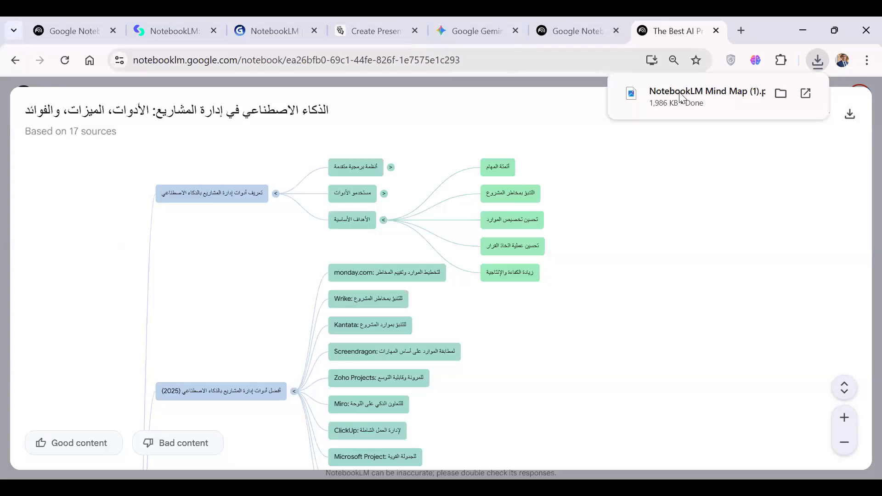
{"action": "left_click", "coordinate": [681, 97]}
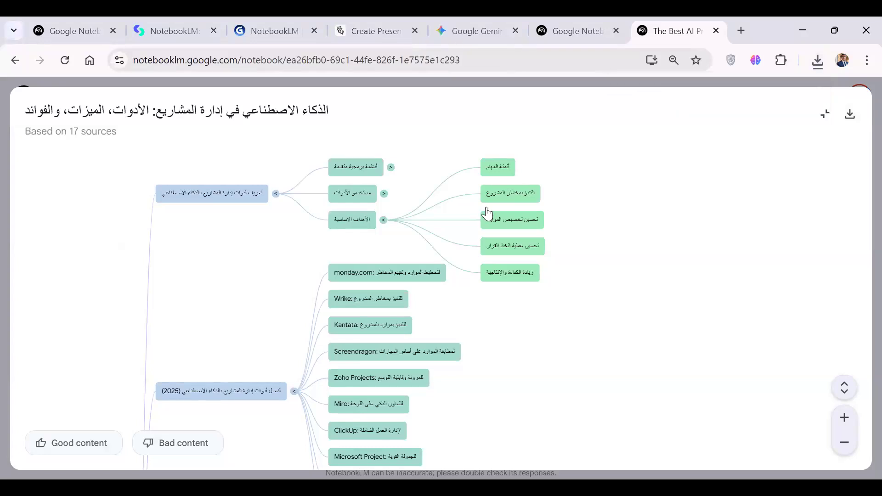
Ask the chat about the mind map's "أتمتة المهام" node, read through the answer, and close the mind map.
{"action": "left_click", "coordinate": [505, 167]}
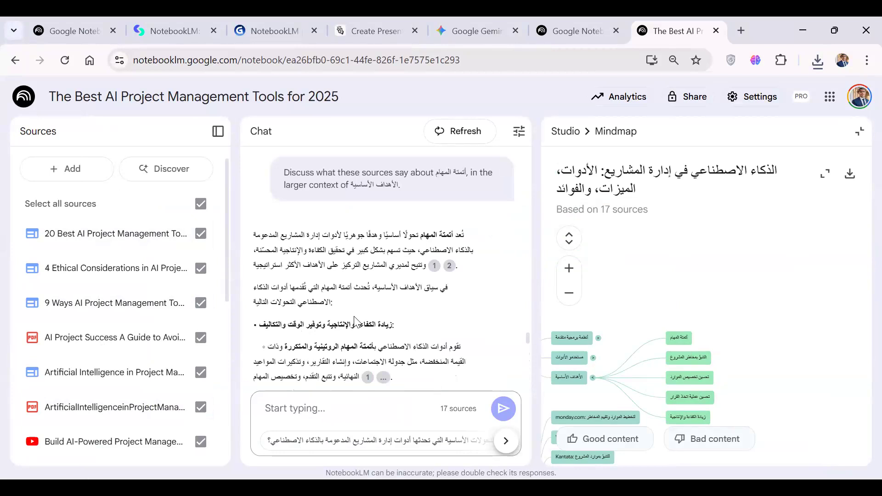
{"action": "scroll", "coordinate": [356, 320], "scroll_direction": "down", "scroll_amount": 10}
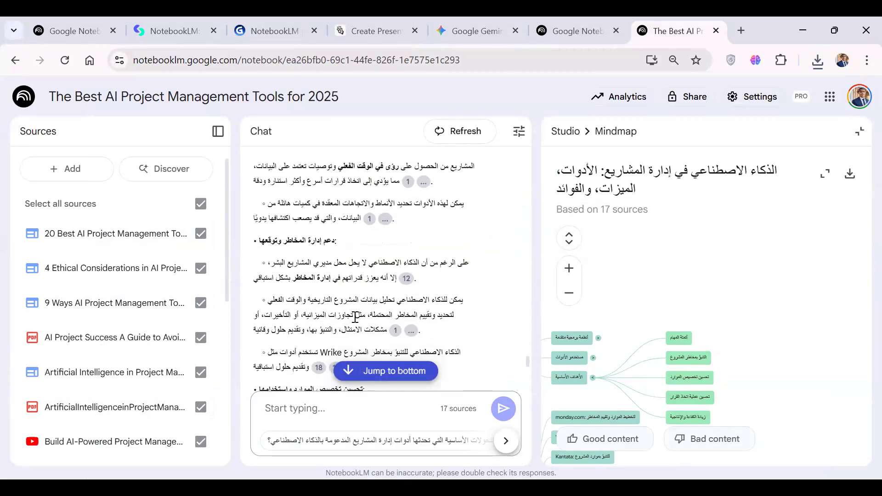
{"action": "scroll", "coordinate": [355, 317], "scroll_direction": "down", "scroll_amount": 5}
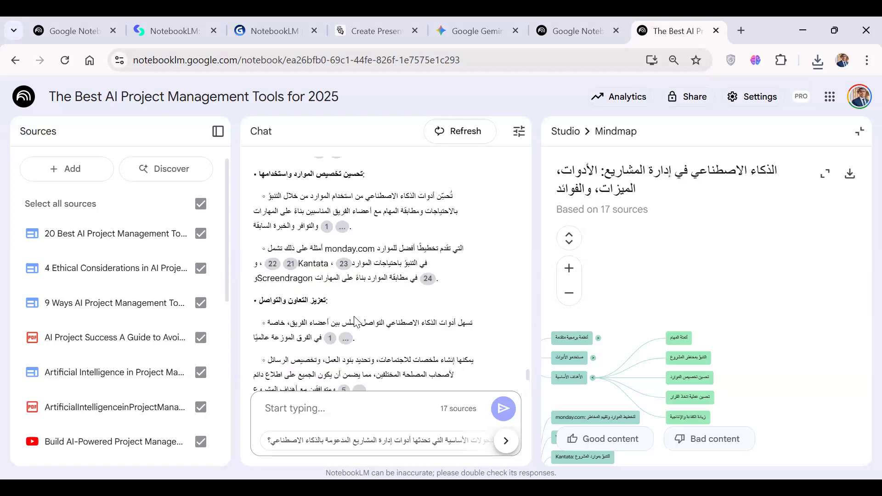
{"action": "scroll", "coordinate": [355, 320], "scroll_direction": "down", "scroll_amount": 8}
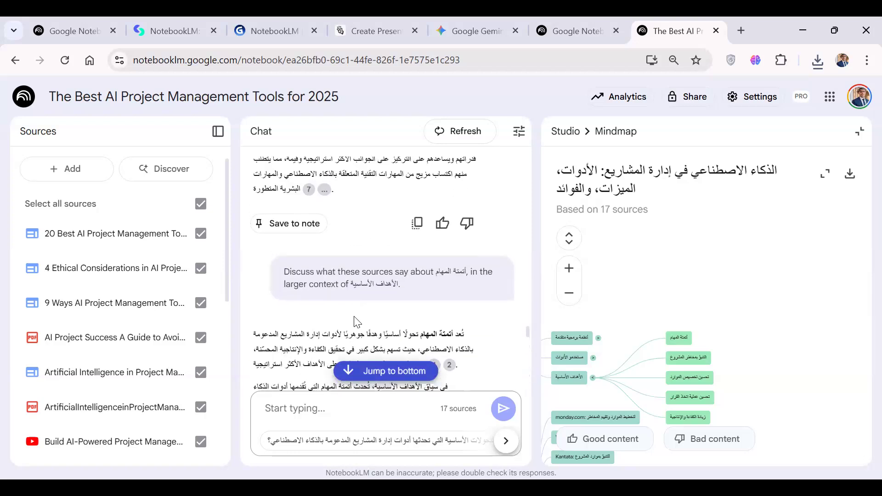
{"action": "scroll", "coordinate": [355, 320], "scroll_direction": "down", "scroll_amount": 8}
{"action": "scroll", "coordinate": [355, 317], "scroll_direction": "down", "scroll_amount": 6}
{"action": "scroll", "coordinate": [355, 317], "scroll_direction": "up", "scroll_amount": 5}
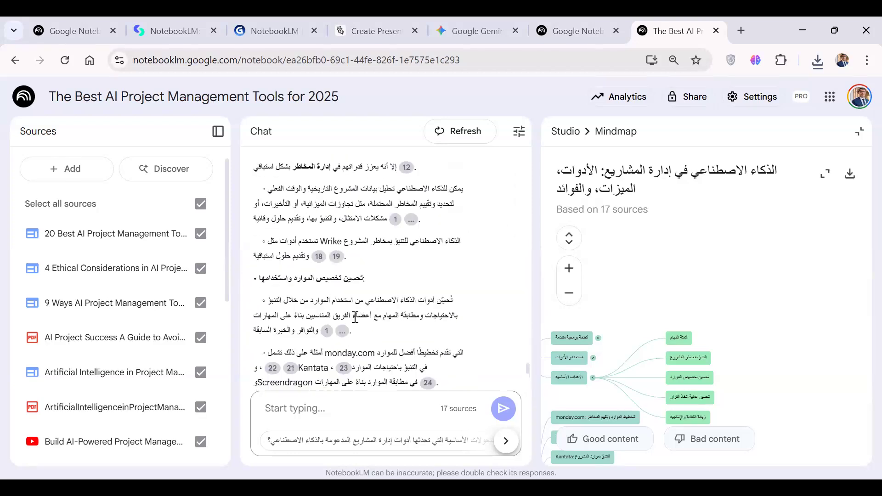
{"action": "scroll", "coordinate": [355, 317], "scroll_direction": "up", "scroll_amount": 8}
{"action": "left_click", "coordinate": [862, 134]}
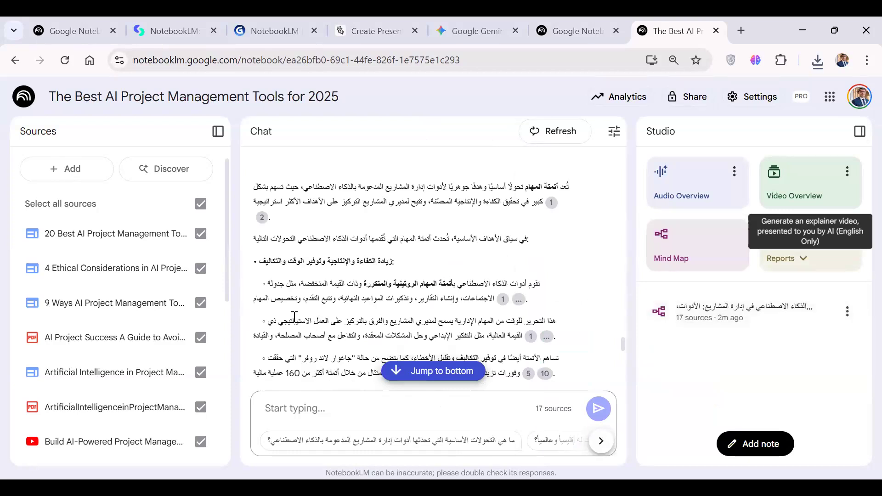
Generate an Audio Overview and a Briefing doc report from the notebook's sources.
{"action": "left_click", "coordinate": [661, 191]}
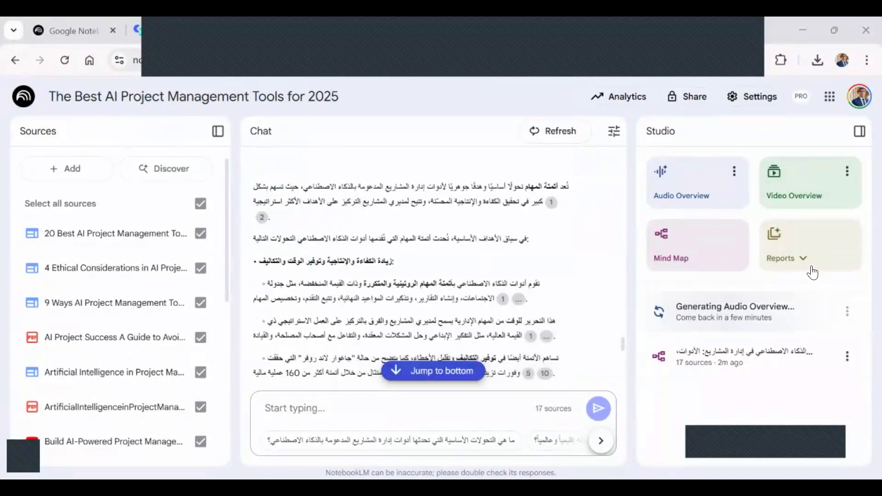
{"action": "left_click", "coordinate": [809, 265]}
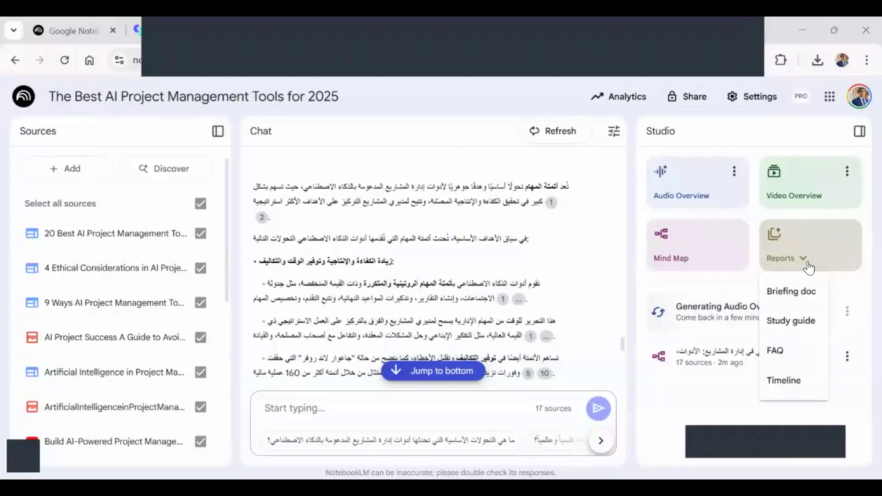
{"action": "left_click", "coordinate": [801, 291]}
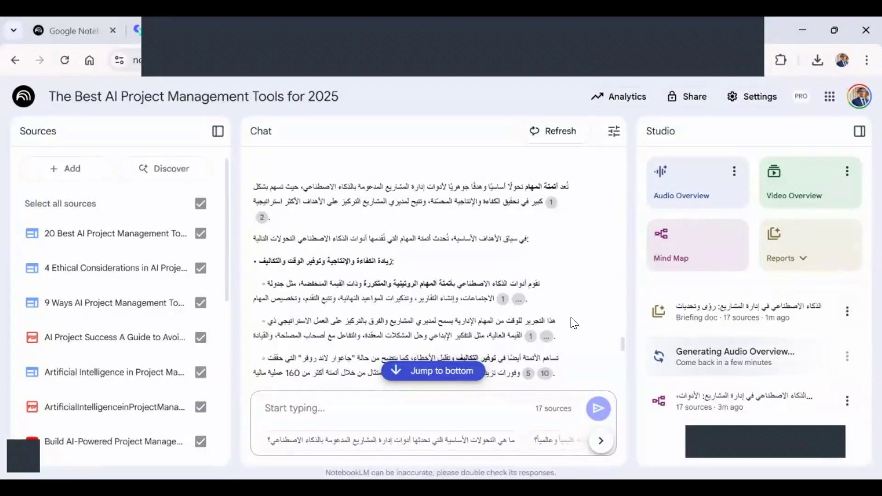
Open the briefing doc report and read from the executive summary through the role of AI and the tool examples.
{"action": "left_click", "coordinate": [735, 316]}
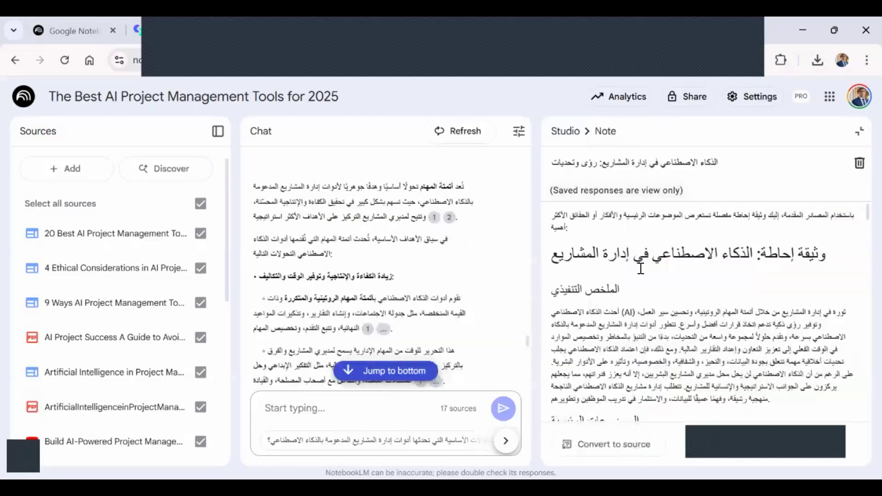
{"action": "scroll", "coordinate": [640, 268], "scroll_direction": "down", "scroll_amount": 1}
{"action": "scroll", "coordinate": [640, 269], "scroll_direction": "up", "scroll_amount": 1}
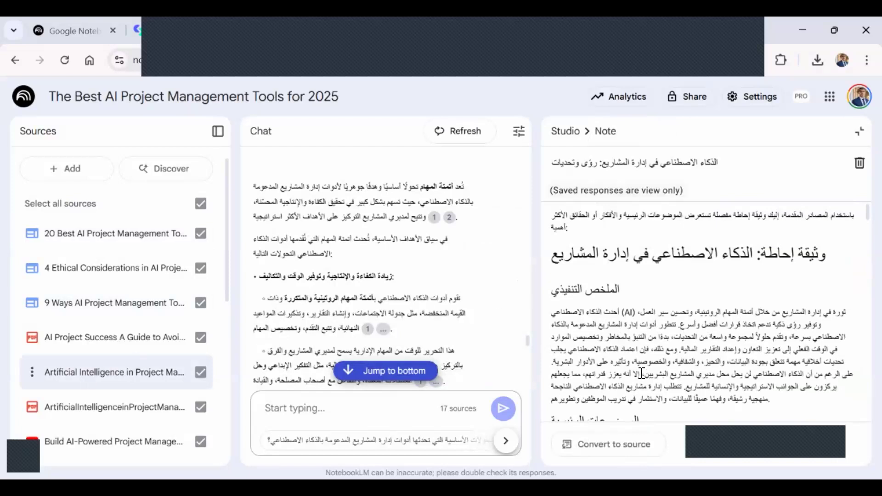
{"action": "scroll", "coordinate": [642, 373], "scroll_direction": "down", "scroll_amount": 4}
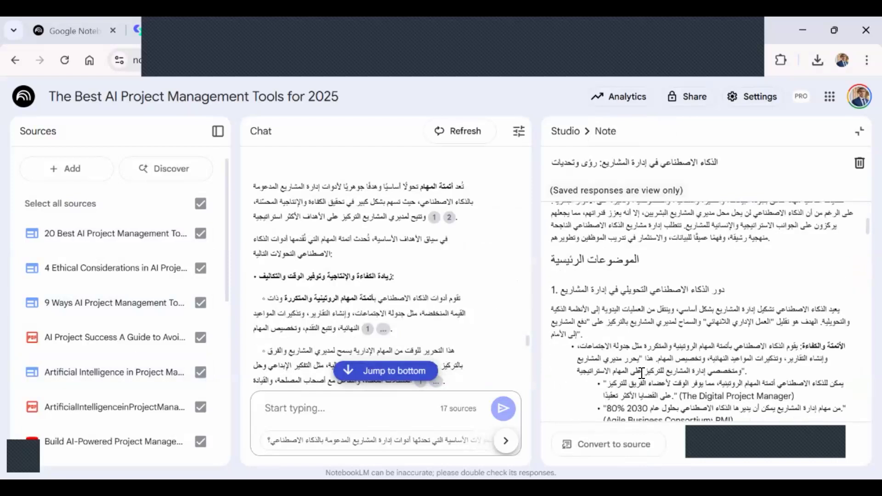
{"action": "scroll", "coordinate": [642, 373], "scroll_direction": "down", "scroll_amount": 8}
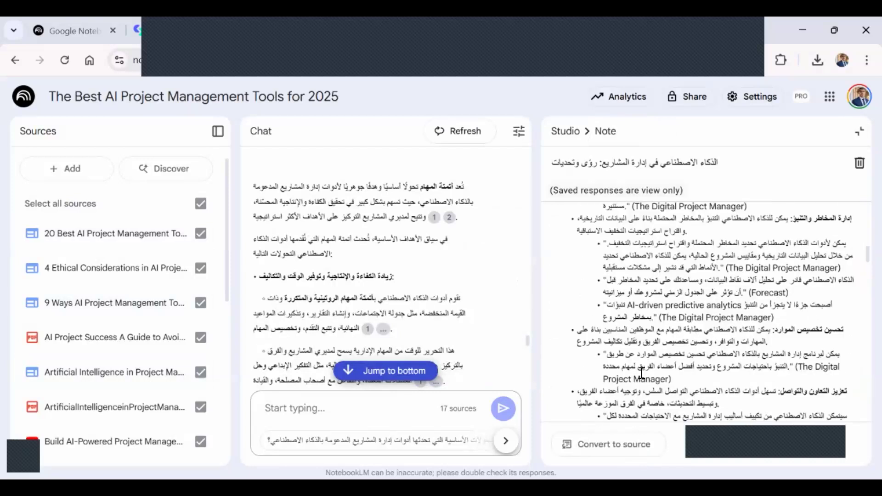
{"action": "scroll", "coordinate": [642, 373], "scroll_direction": "down", "scroll_amount": 8}
{"action": "scroll", "coordinate": [642, 373], "scroll_direction": "up", "scroll_amount": 4}
{"action": "scroll", "coordinate": [642, 374], "scroll_direction": "up", "scroll_amount": 1}
{"action": "scroll", "coordinate": [640, 296], "scroll_direction": "down", "scroll_amount": 1}
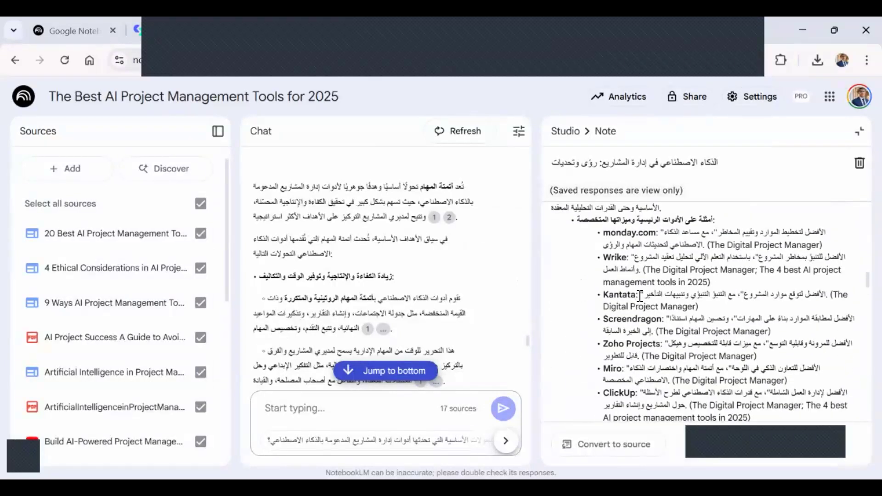
Read the briefing doc's ethical challenges, best practices and key facts sections, and return to its beginning.
{"action": "scroll", "coordinate": [640, 297], "scroll_direction": "down", "scroll_amount": 10}
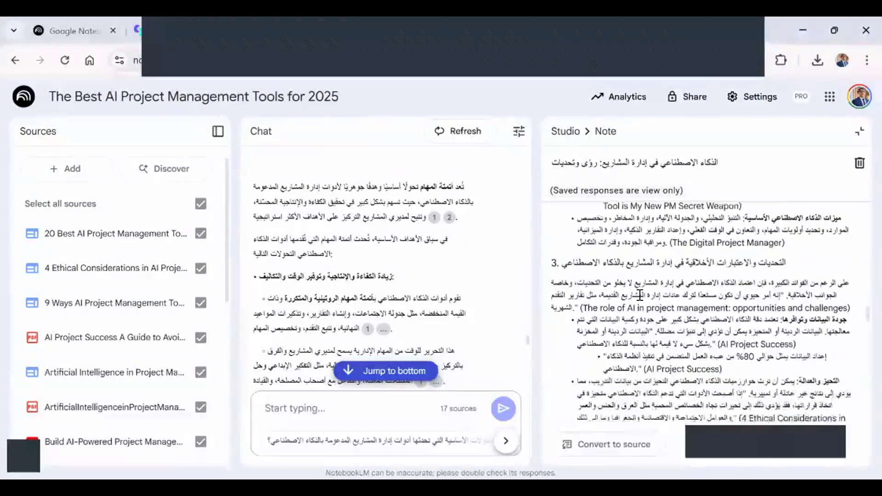
{"action": "scroll", "coordinate": [640, 294], "scroll_direction": "down", "scroll_amount": 6}
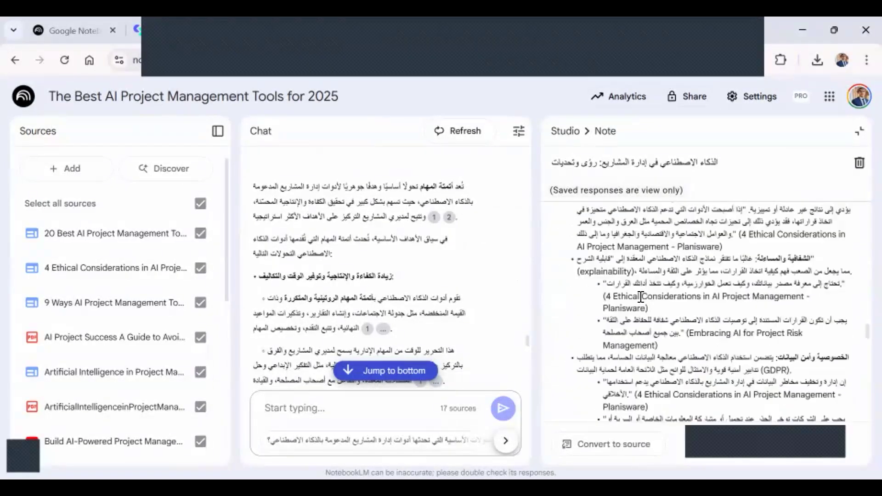
{"action": "scroll", "coordinate": [640, 296], "scroll_direction": "down", "scroll_amount": 8}
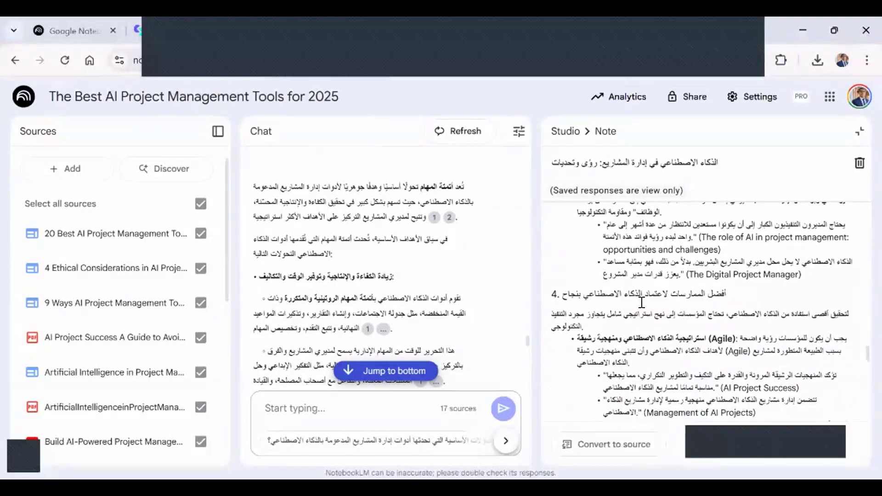
{"action": "scroll", "coordinate": [645, 316], "scroll_direction": "down", "scroll_amount": 3}
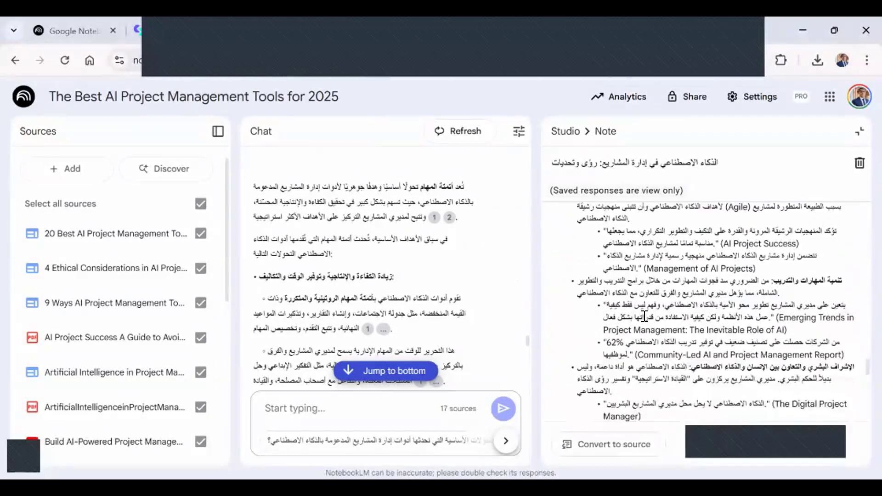
{"action": "scroll", "coordinate": [645, 316], "scroll_direction": "down", "scroll_amount": 1}
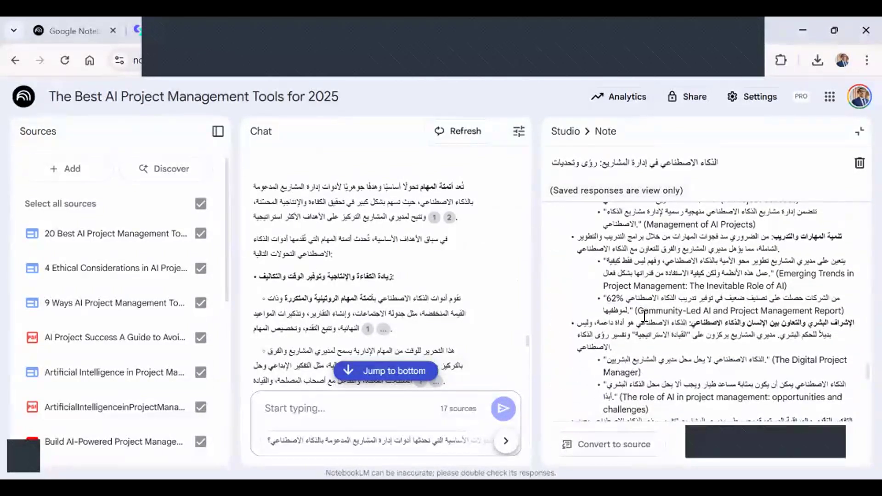
{"action": "scroll", "coordinate": [645, 316], "scroll_direction": "down", "scroll_amount": 10}
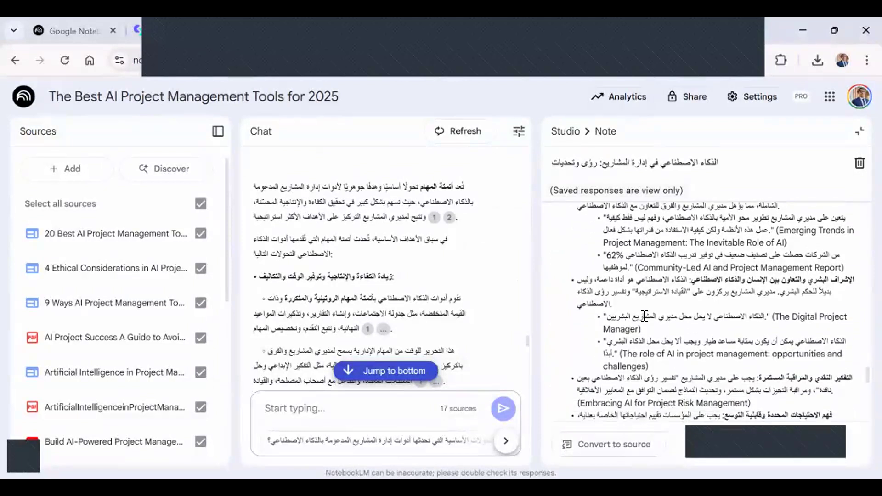
{"action": "scroll", "coordinate": [645, 316], "scroll_direction": "down", "scroll_amount": 1}
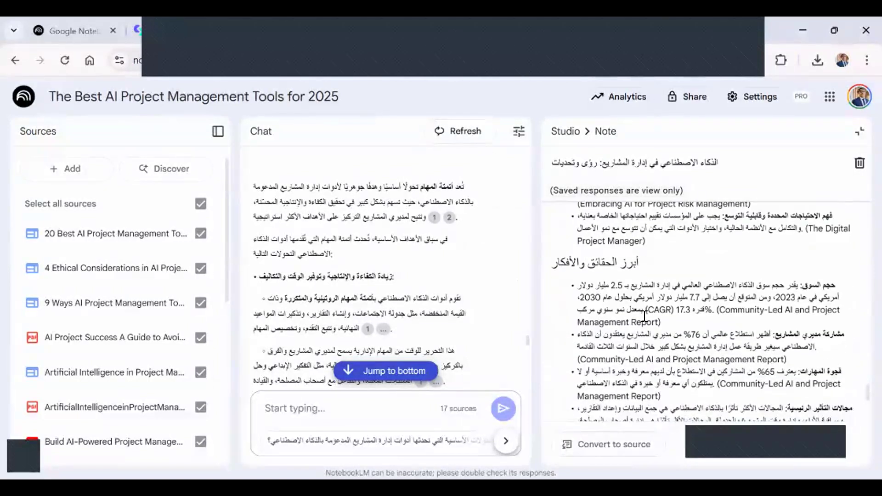
{"action": "scroll", "coordinate": [631, 278], "scroll_direction": "down", "scroll_amount": 3}
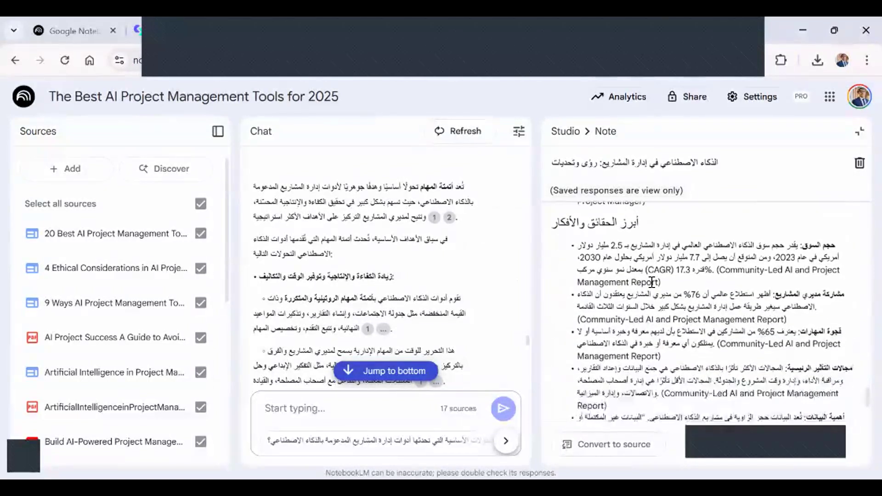
{"action": "scroll", "coordinate": [652, 281], "scroll_direction": "down", "scroll_amount": 1}
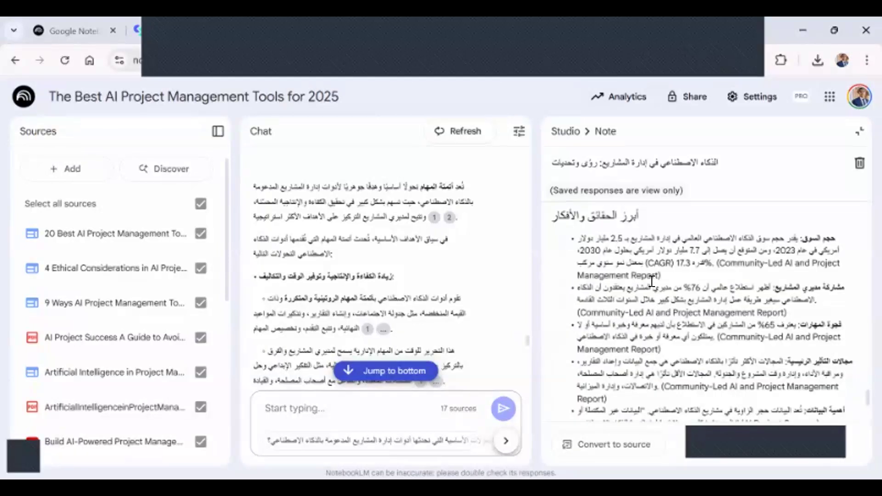
{"action": "scroll", "coordinate": [652, 282], "scroll_direction": "down", "scroll_amount": 5}
{"action": "scroll", "coordinate": [652, 282], "scroll_direction": "down", "scroll_amount": 10}
{"action": "scroll", "coordinate": [652, 282], "scroll_direction": "up", "scroll_amount": 15}
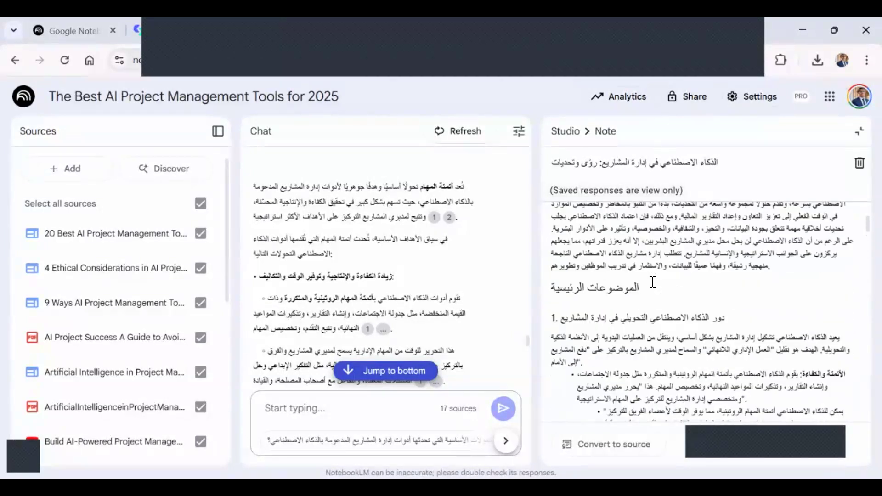
{"action": "scroll", "coordinate": [653, 282], "scroll_direction": "up", "scroll_amount": 3}
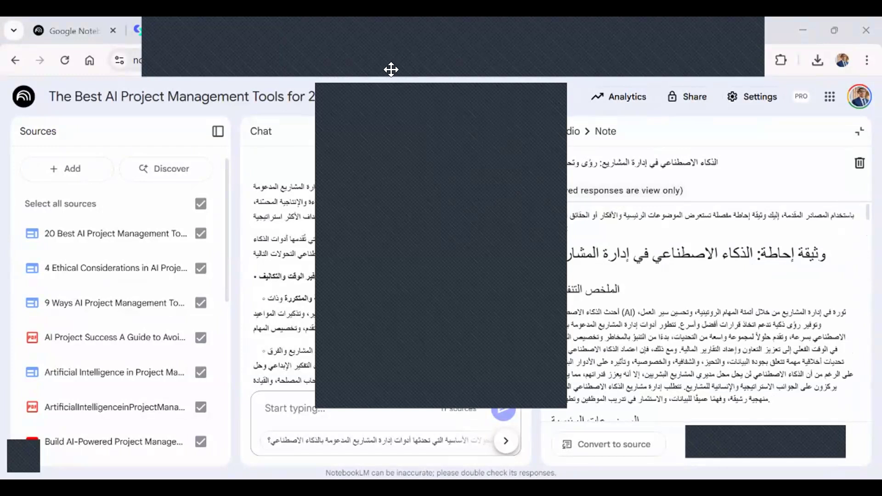
Try to select the whole text of the briefing doc, and clear the selection.
{"action": "left_click", "coordinate": [420, 78]}
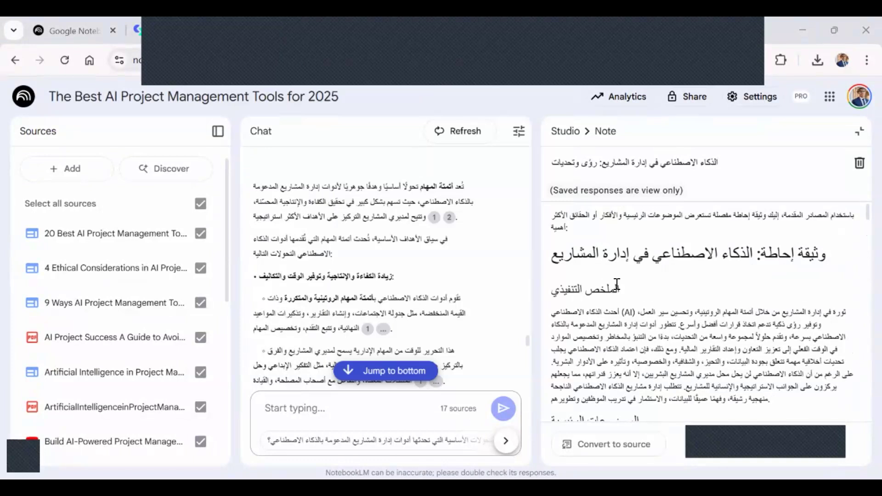
{"action": "scroll", "coordinate": [617, 285], "scroll_direction": "down", "scroll_amount": 1}
{"action": "scroll", "coordinate": [615, 309], "scroll_direction": "down", "scroll_amount": 1}
{"action": "key", "text": "ctrl+a"}
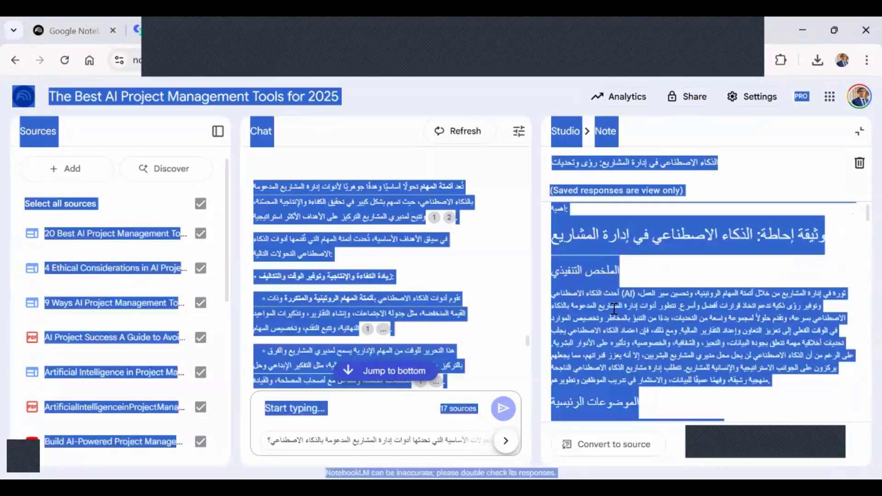
{"action": "triple_click", "coordinate": [609, 301]}
{"action": "triple_click", "coordinate": [582, 263]}
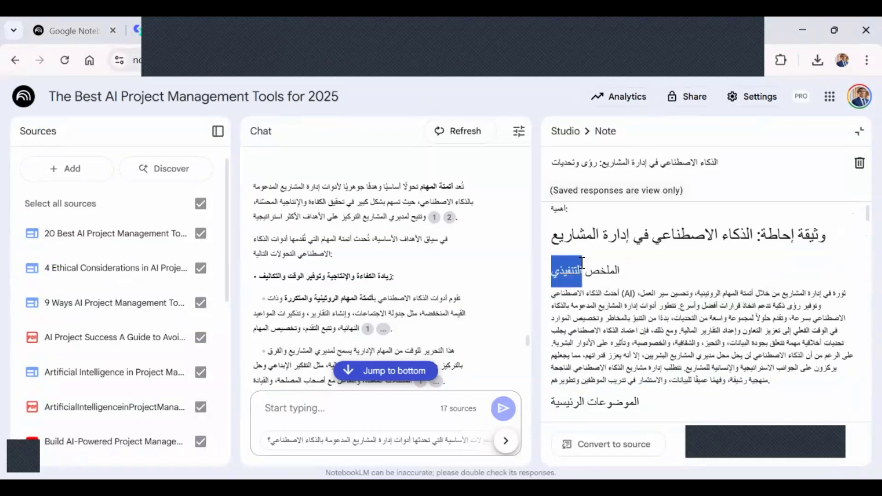
{"action": "key", "text": "ctrl+a"}
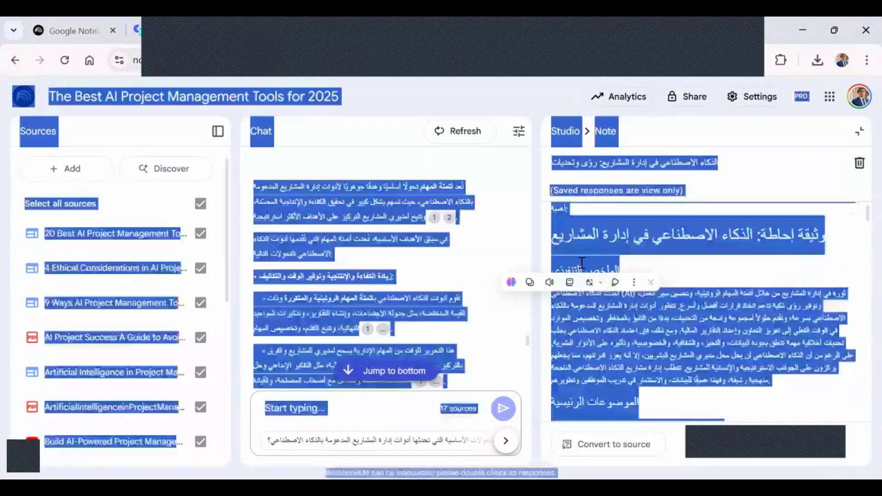
{"action": "left_click", "coordinate": [582, 263]}
{"action": "scroll", "coordinate": [585, 261], "scroll_direction": "up", "scroll_amount": 1}
{"action": "scroll", "coordinate": [561, 212], "scroll_direction": "up", "scroll_amount": 1}
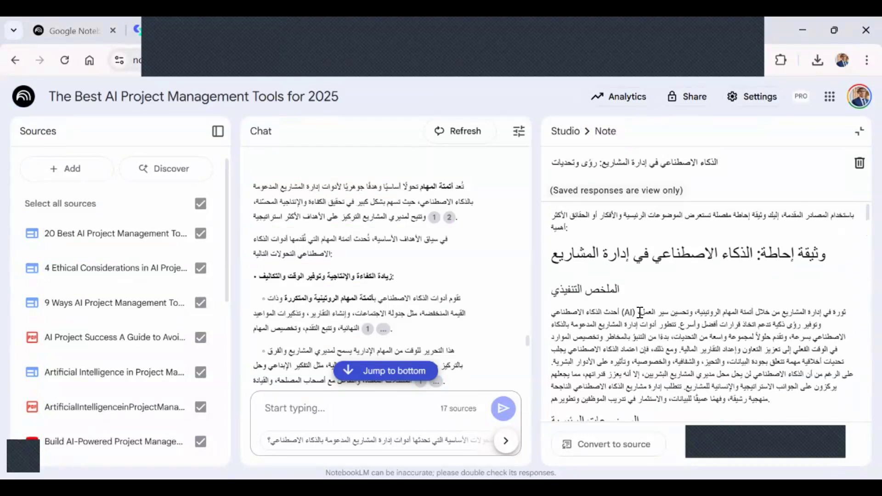
{"action": "left_click_drag", "start_coordinate": [640, 230], "coordinate": [643, 314]}
{"action": "left_click", "coordinate": [634, 266]}
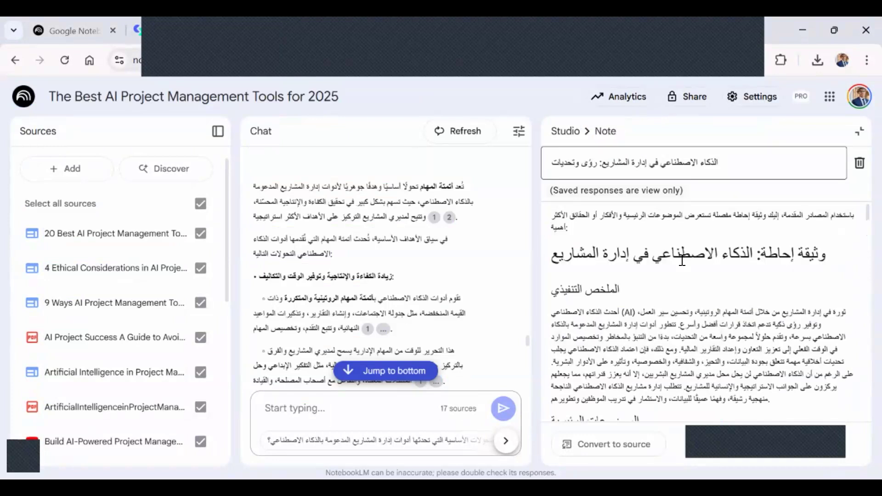
Close the briefing doc, convert it to a source, and check for it at the end of the source list.
{"action": "left_click", "coordinate": [859, 130]}
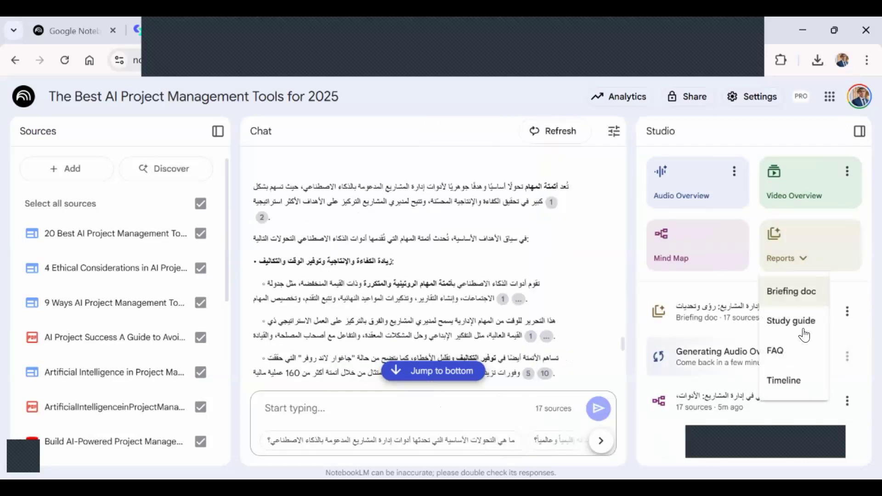
{"action": "left_click", "coordinate": [847, 311]}
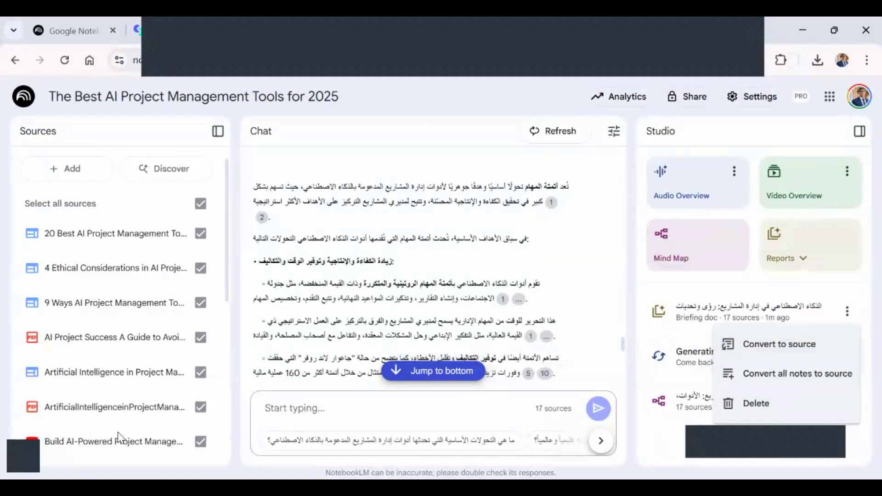
{"action": "left_click", "coordinate": [753, 341]}
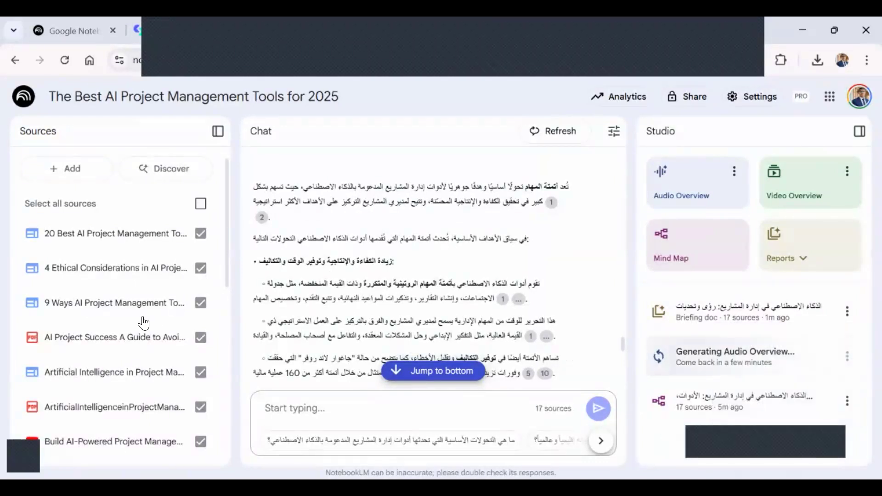
{"action": "scroll", "coordinate": [141, 320], "scroll_direction": "down", "scroll_amount": 5}
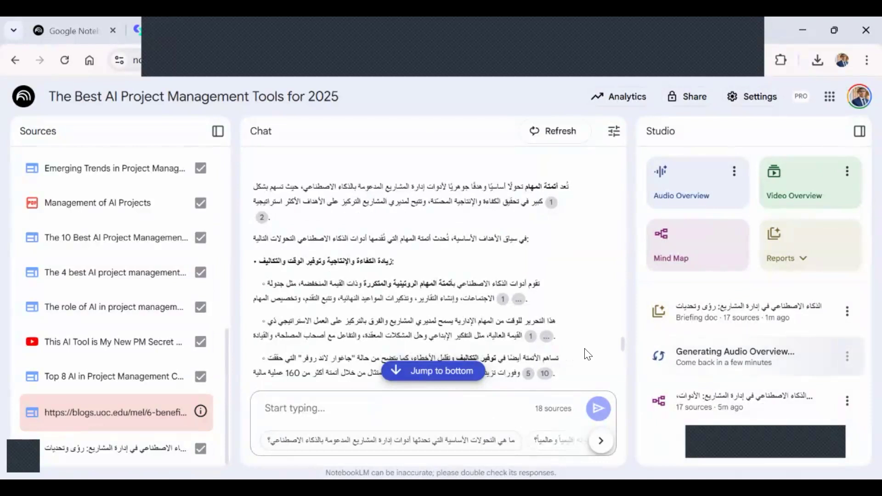
Generate Study guide, FAQ and Timeline reports from the notebook's sources.
{"action": "left_click", "coordinate": [804, 265]}
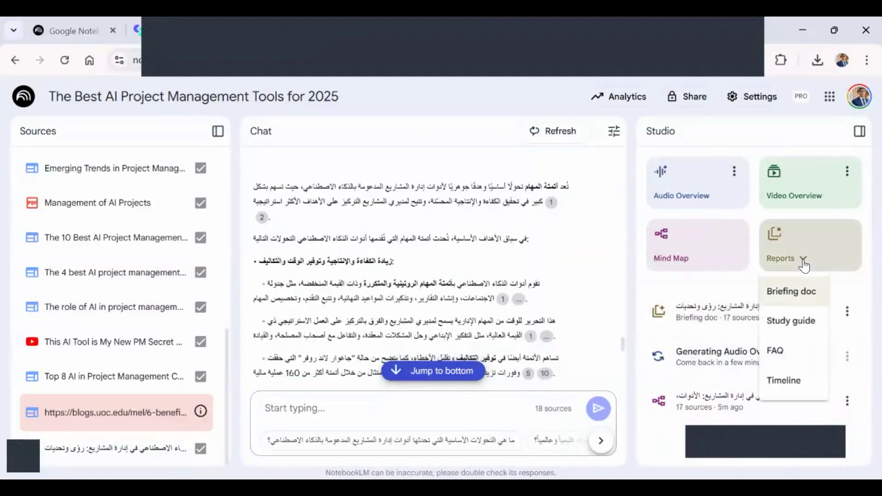
{"action": "left_click", "coordinate": [807, 325]}
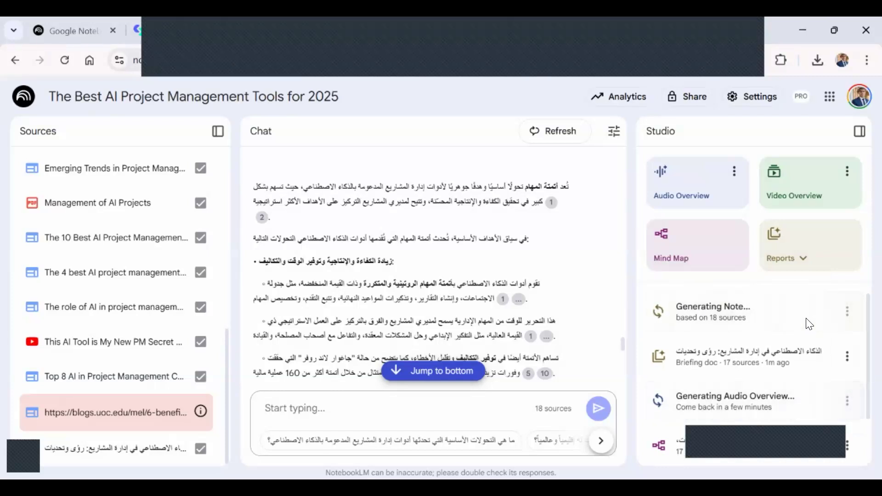
{"action": "left_click", "coordinate": [804, 258]}
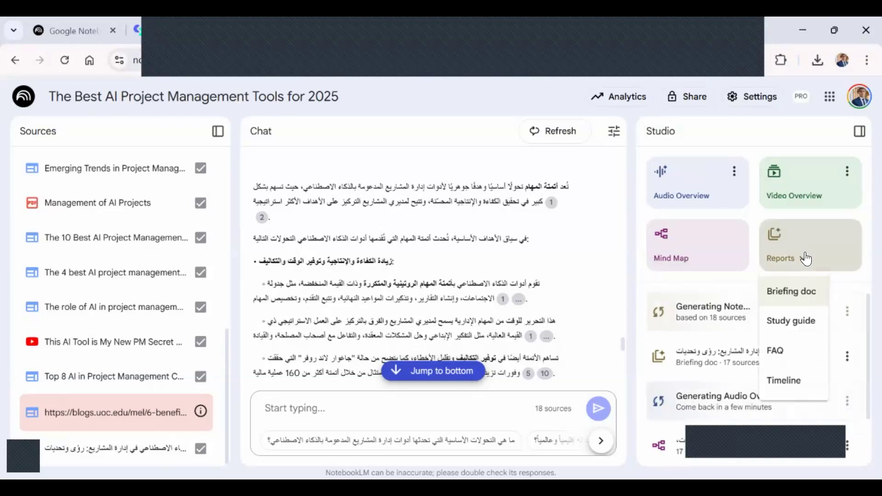
{"action": "left_click", "coordinate": [792, 359]}
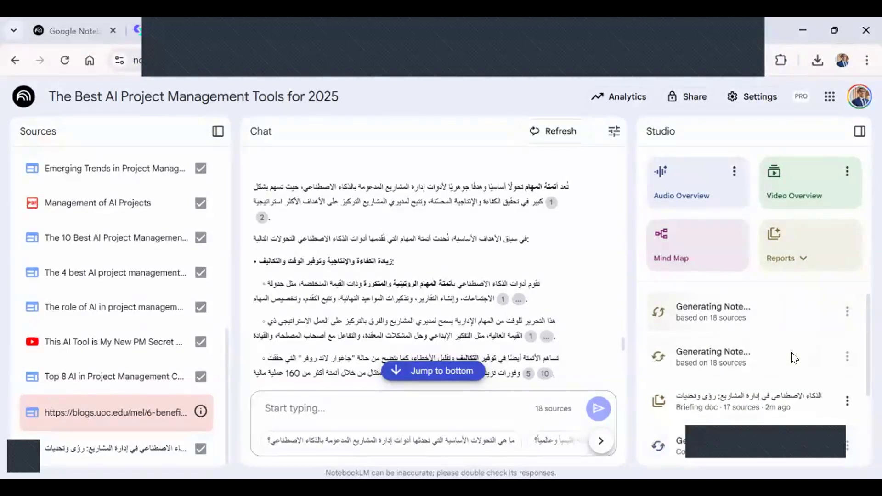
{"action": "left_click", "coordinate": [805, 262]}
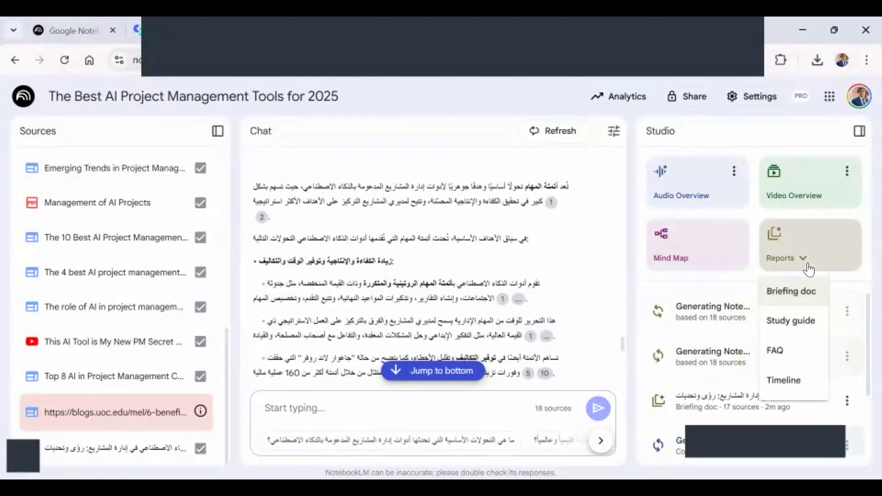
{"action": "left_click", "coordinate": [787, 380]}
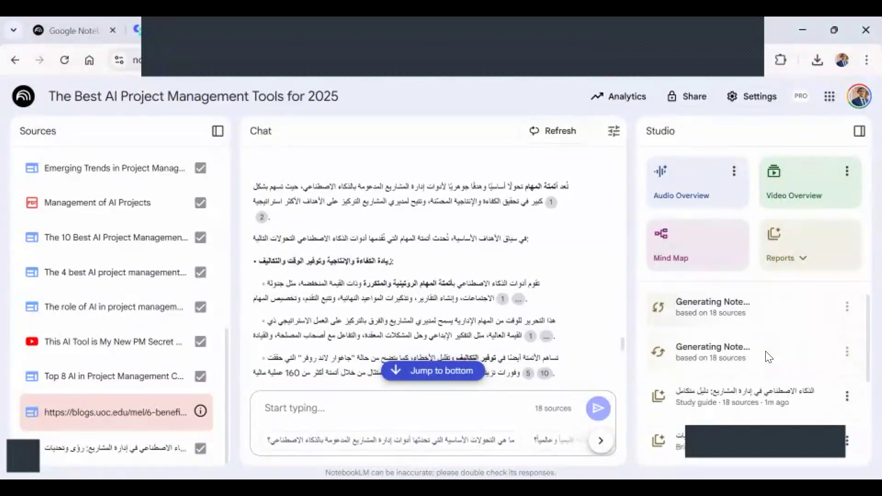
Open the generated FAQ report and look over its questions and answers.
{"action": "scroll", "coordinate": [766, 353], "scroll_direction": "down", "scroll_amount": 1}
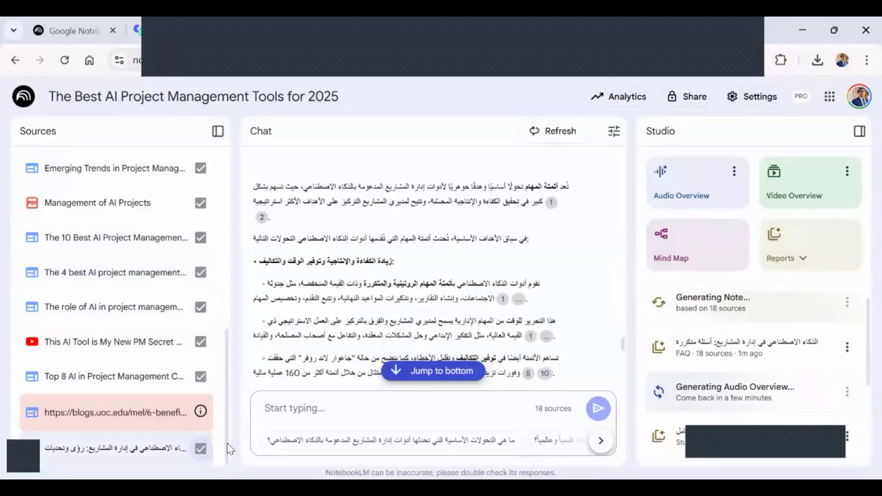
{"action": "left_click", "coordinate": [744, 346]}
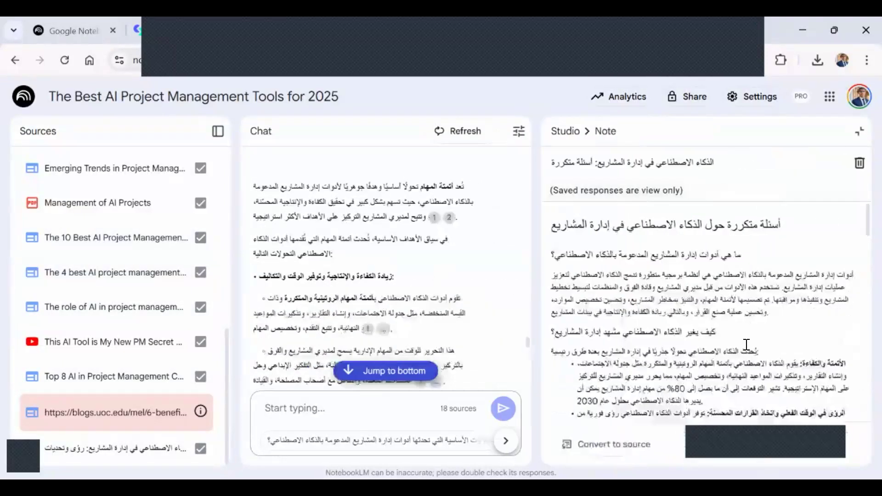
{"action": "scroll", "coordinate": [666, 339], "scroll_direction": "down", "scroll_amount": 1}
{"action": "scroll", "coordinate": [666, 339], "scroll_direction": "up", "scroll_amount": 1}
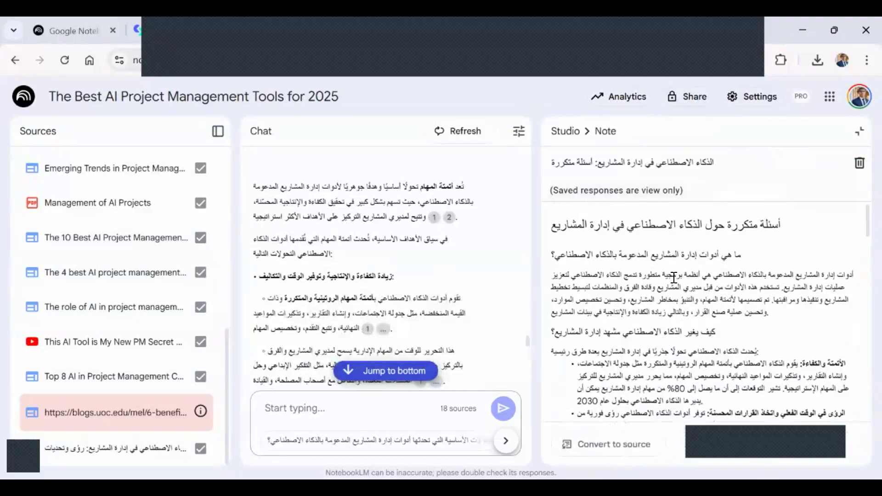
Read through the rest of the FAQ report to its last question, and close the report.
{"action": "scroll", "coordinate": [708, 296], "scroll_direction": "down", "scroll_amount": 1}
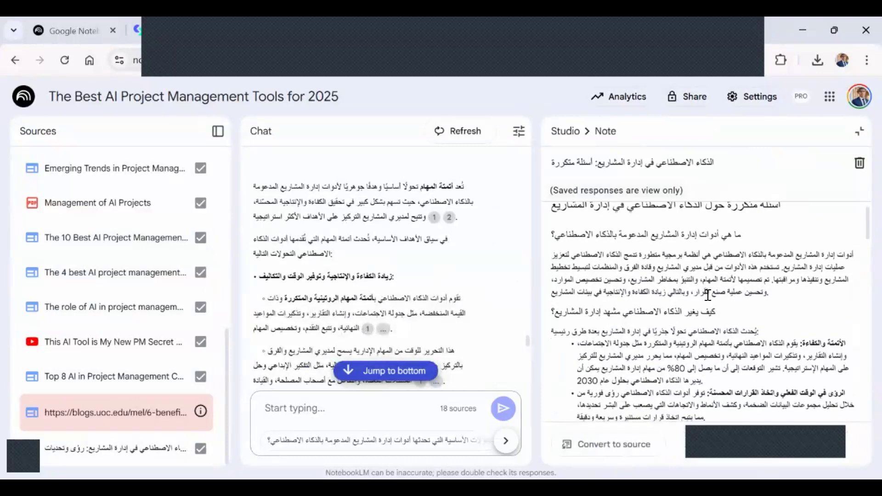
{"action": "scroll", "coordinate": [708, 295], "scroll_direction": "down", "scroll_amount": 6}
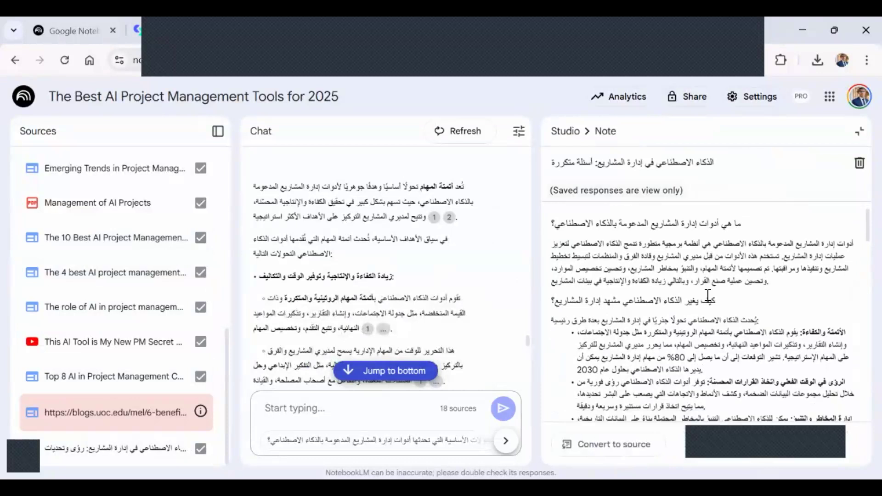
{"action": "scroll", "coordinate": [708, 296], "scroll_direction": "down", "scroll_amount": 3}
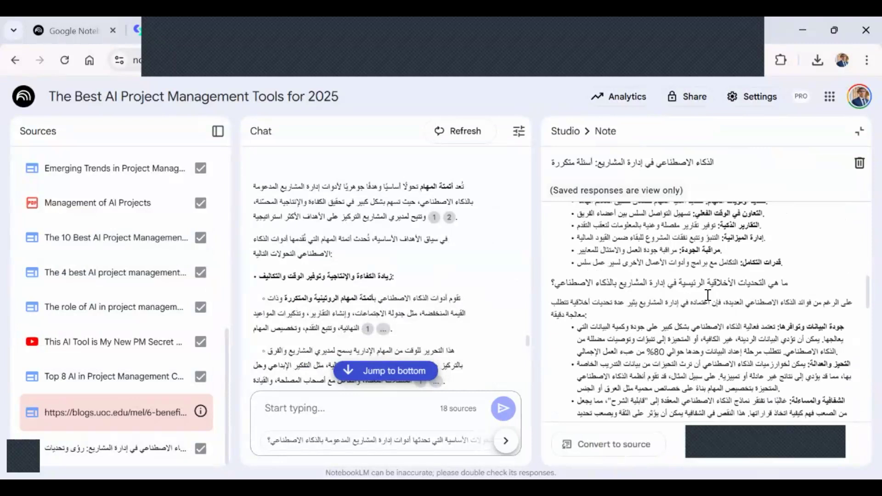
{"action": "scroll", "coordinate": [708, 295], "scroll_direction": "down", "scroll_amount": 7}
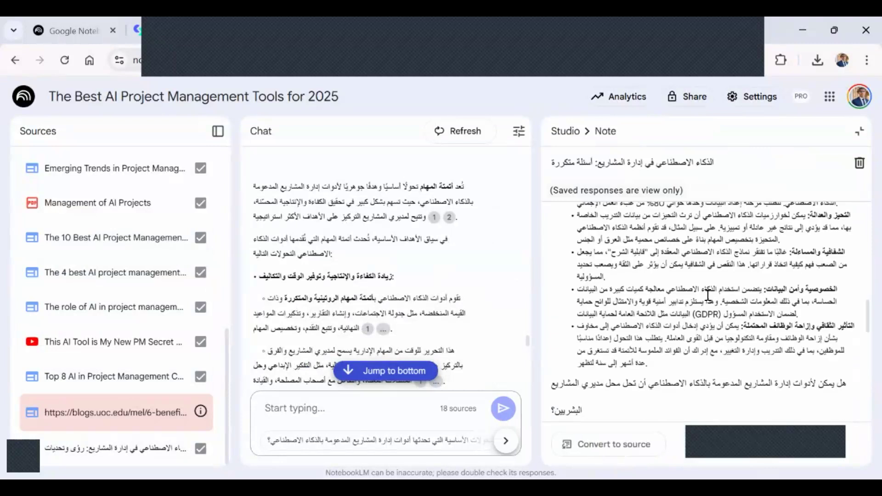
{"action": "scroll", "coordinate": [708, 296], "scroll_direction": "down", "scroll_amount": 9}
{"action": "scroll", "coordinate": [708, 295], "scroll_direction": "down", "scroll_amount": 8}
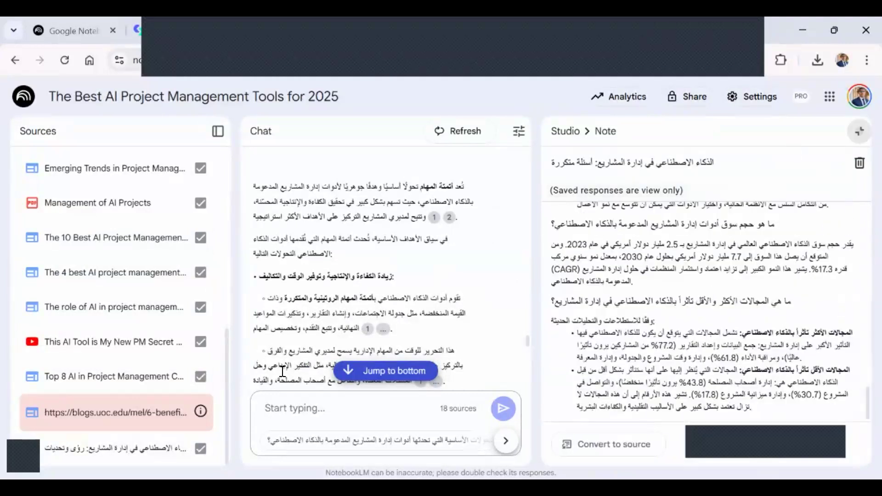
{"action": "left_click", "coordinate": [317, 397]}
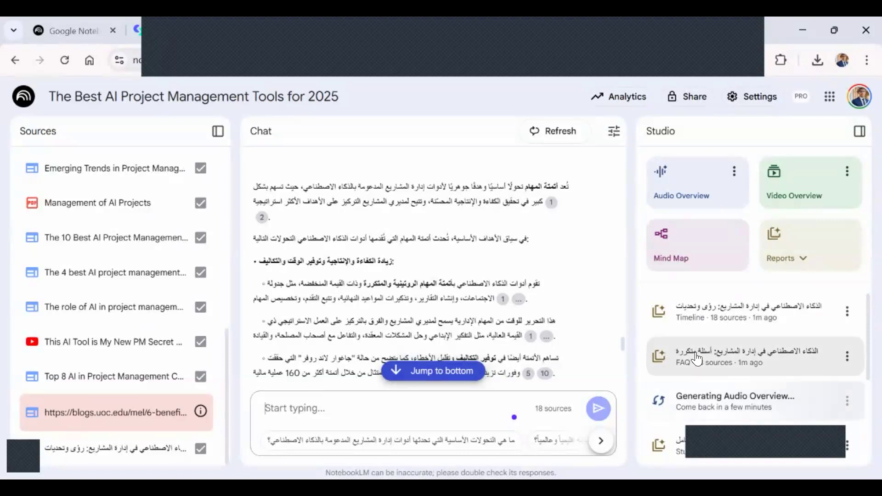
Open the generated Timeline report, look through its executive summary and main topics, and close it.
{"action": "left_click", "coordinate": [827, 251]}
{"action": "left_click", "coordinate": [717, 325]}
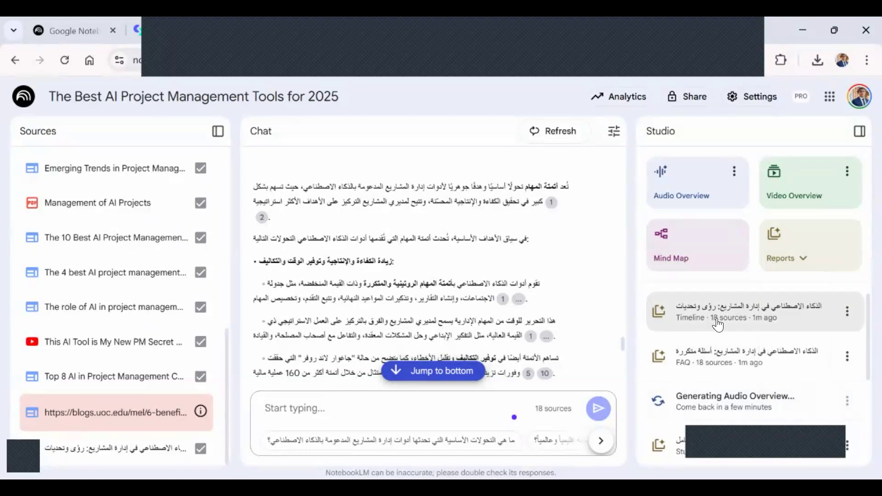
{"action": "scroll", "coordinate": [718, 325], "scroll_direction": "down", "scroll_amount": 2}
{"action": "scroll", "coordinate": [717, 325], "scroll_direction": "up", "scroll_amount": 2}
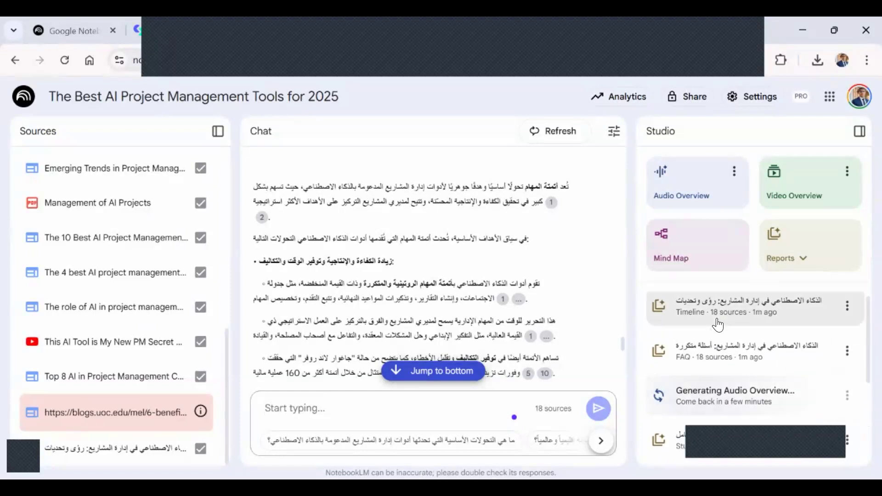
{"action": "scroll", "coordinate": [718, 325], "scroll_direction": "up", "scroll_amount": 1}
{"action": "left_click", "coordinate": [711, 317]}
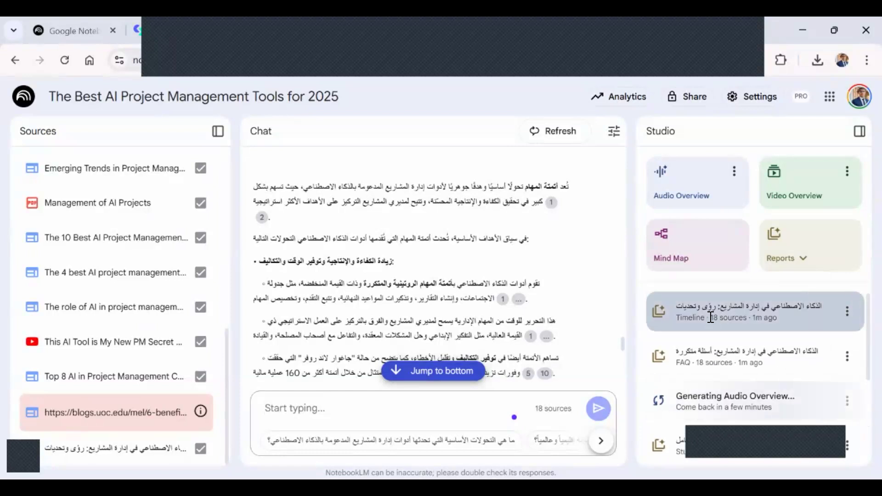
{"action": "scroll", "coordinate": [710, 317], "scroll_direction": "down", "scroll_amount": 1}
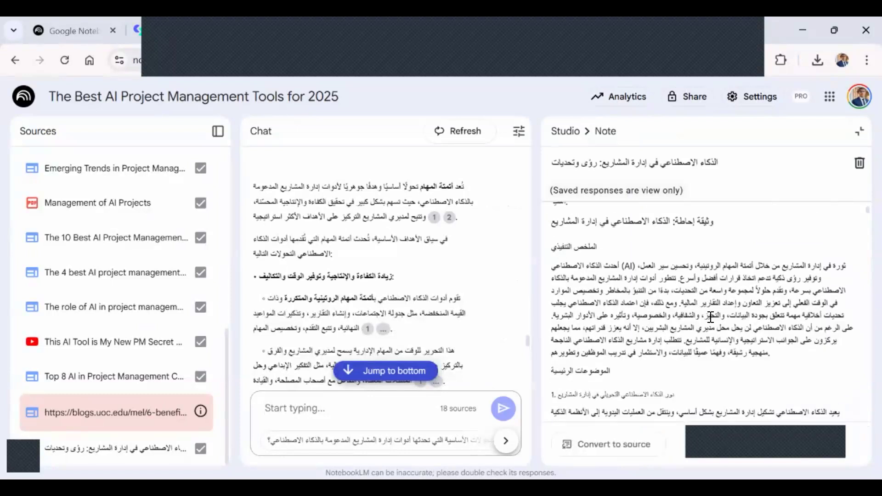
{"action": "scroll", "coordinate": [711, 317], "scroll_direction": "down", "scroll_amount": 6}
{"action": "scroll", "coordinate": [711, 317], "scroll_direction": "down", "scroll_amount": 5}
{"action": "scroll", "coordinate": [710, 317], "scroll_direction": "down", "scroll_amount": 5}
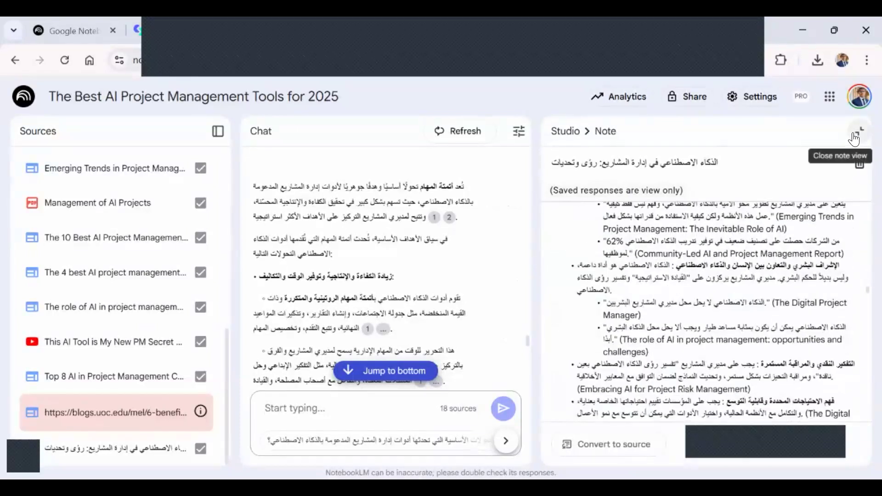
{"action": "left_click", "coordinate": [855, 137]}
Open the generated Study guide, review its short quiz, answer key, essay questions and glossary, and close it.
{"action": "scroll", "coordinate": [719, 355], "scroll_direction": "down", "scroll_amount": 2}
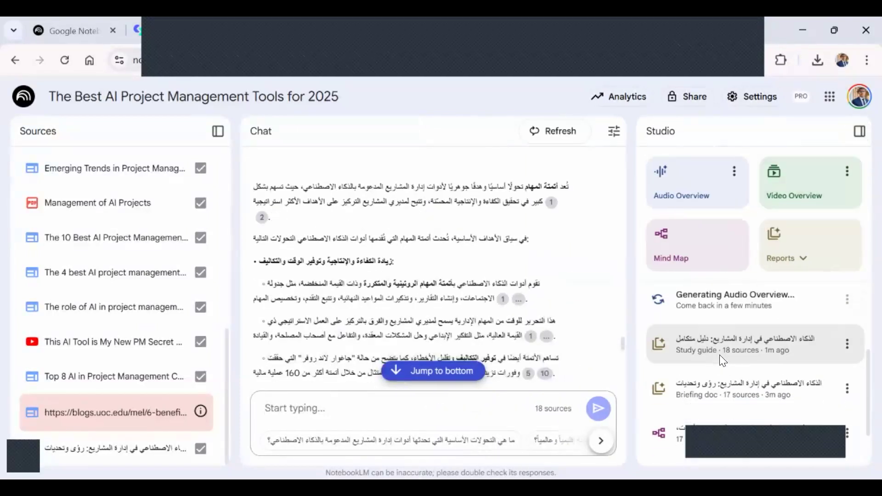
{"action": "left_click", "coordinate": [758, 342]}
{"action": "scroll", "coordinate": [700, 336], "scroll_direction": "down", "scroll_amount": 1}
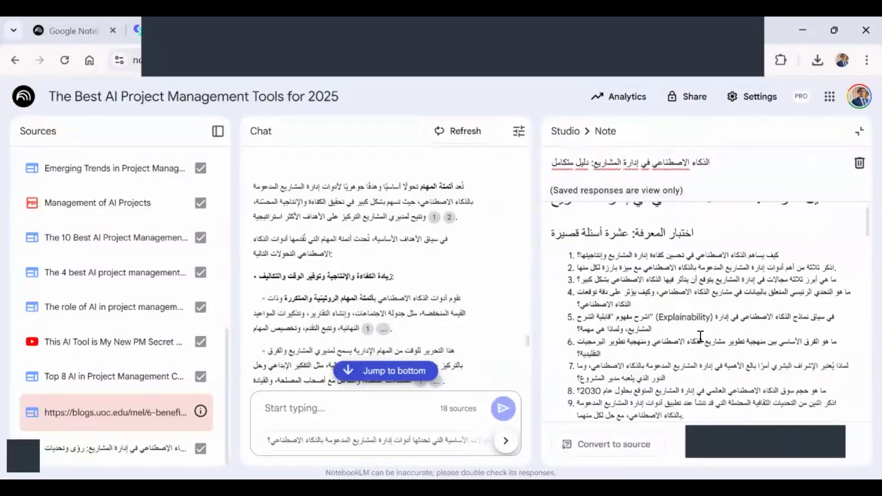
{"action": "scroll", "coordinate": [700, 337], "scroll_direction": "down", "scroll_amount": 1}
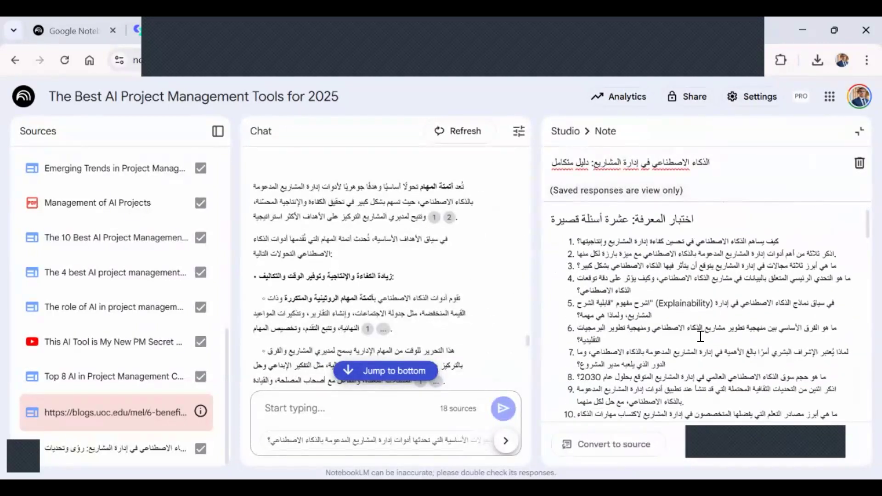
{"action": "scroll", "coordinate": [700, 337], "scroll_direction": "down", "scroll_amount": 5}
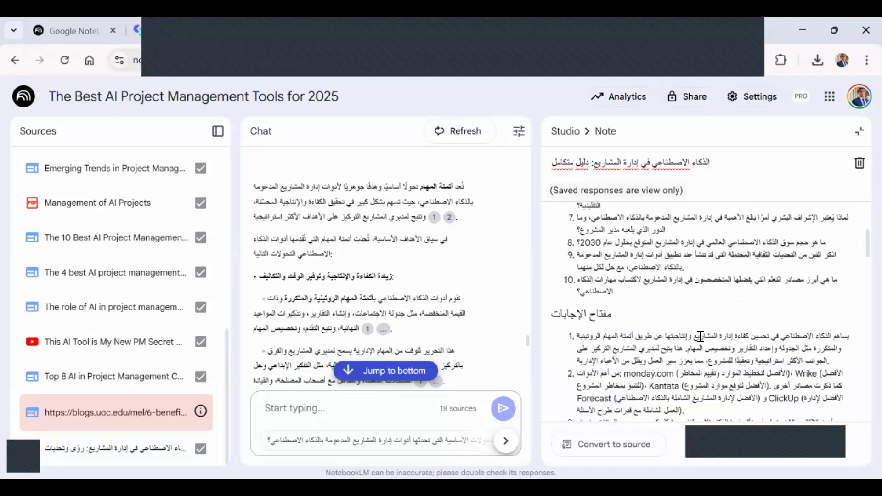
{"action": "scroll", "coordinate": [700, 337], "scroll_direction": "down", "scroll_amount": 8}
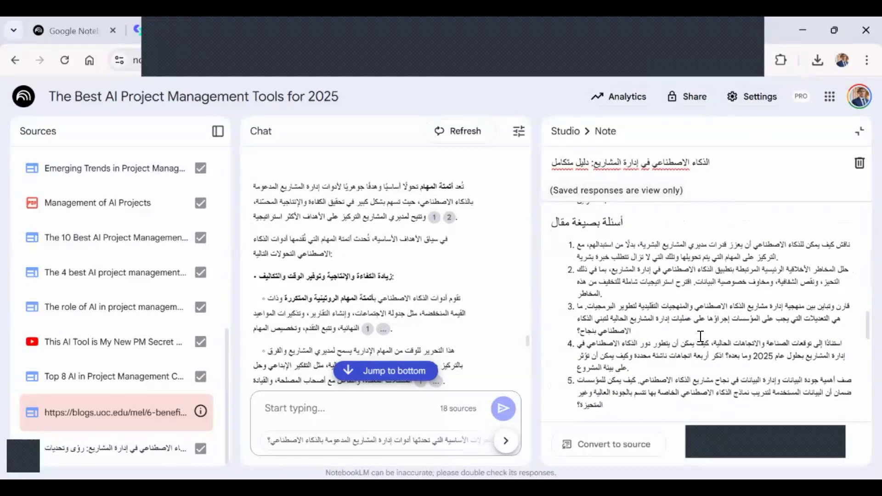
{"action": "scroll", "coordinate": [677, 313], "scroll_direction": "down", "scroll_amount": 5}
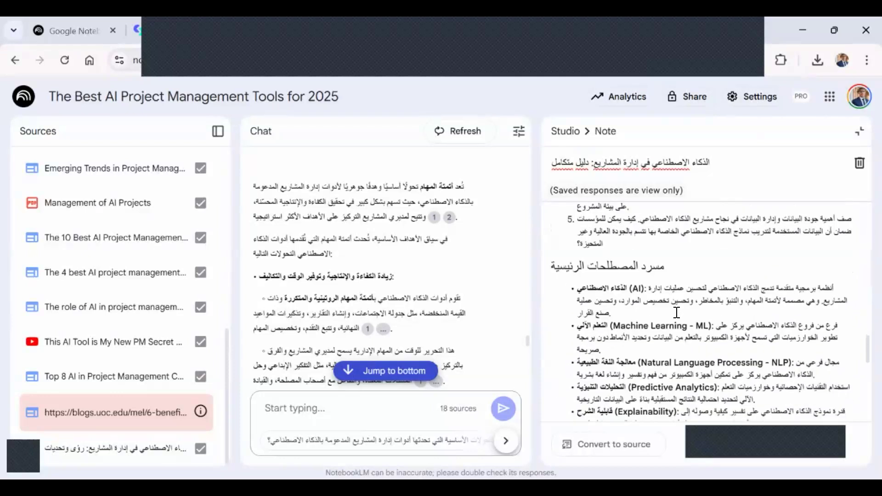
{"action": "scroll", "coordinate": [677, 313], "scroll_direction": "down", "scroll_amount": 5}
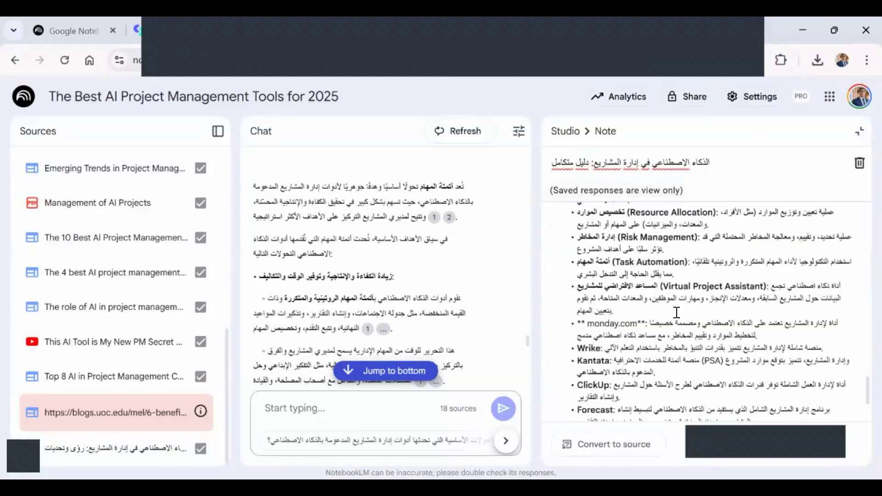
{"action": "scroll", "coordinate": [676, 313], "scroll_direction": "up", "scroll_amount": 10}
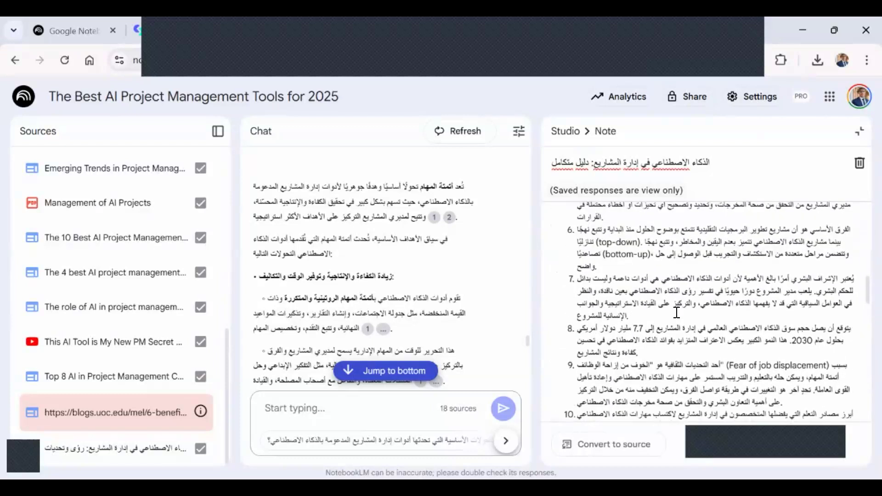
{"action": "scroll", "coordinate": [676, 313], "scroll_direction": "up", "scroll_amount": 3}
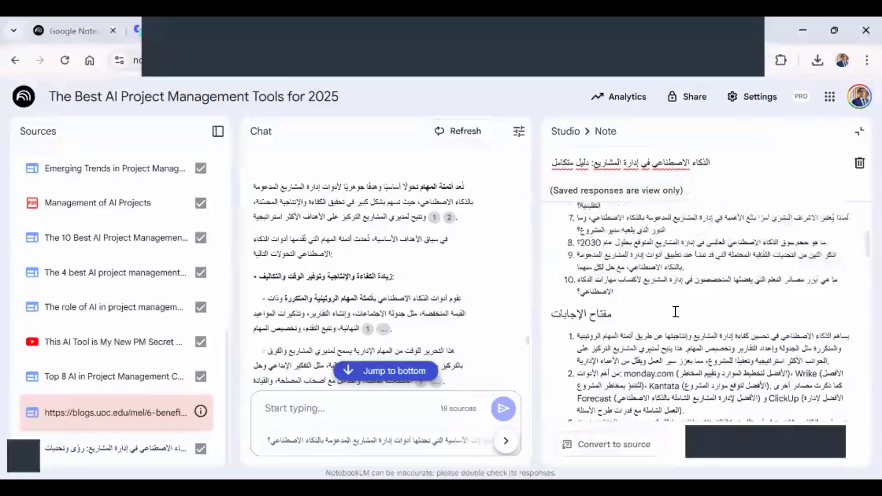
{"action": "left_click", "coordinate": [859, 132]}
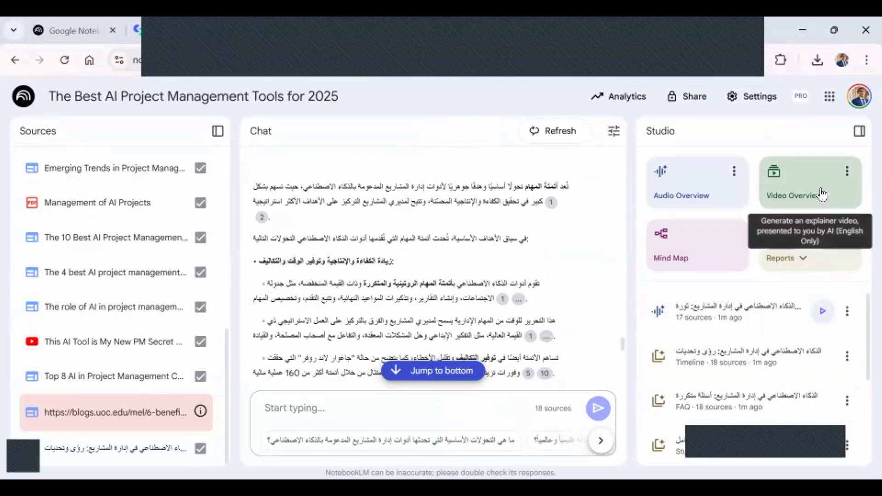
Generate a Video Overview from the notebook's sources, and check the available report types.
{"action": "left_click", "coordinate": [821, 188]}
{"action": "left_click", "coordinate": [786, 260]}
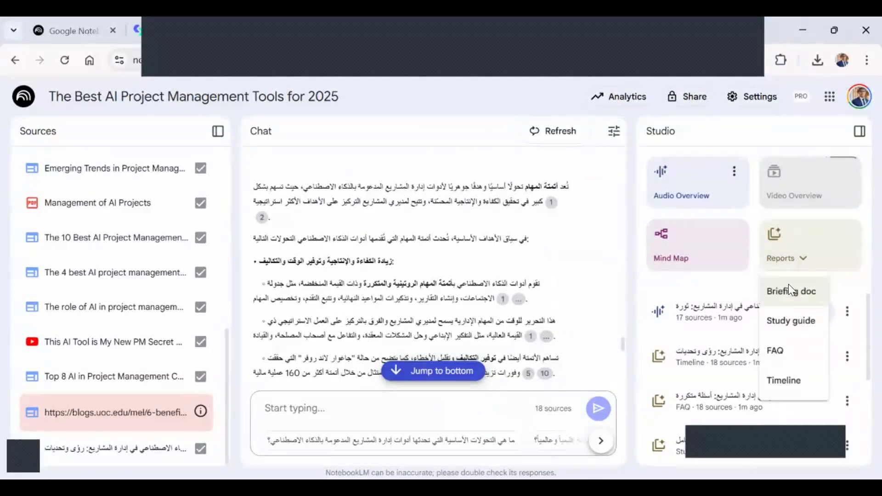
{"action": "left_click", "coordinate": [796, 200]}
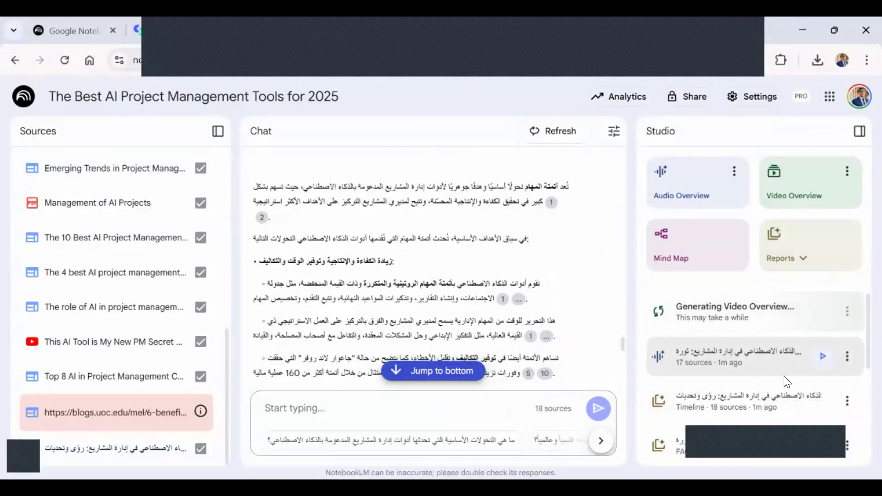
Play the finished Arabic audio overview to listen to it, pausing and resuming playback.
{"action": "left_click", "coordinate": [771, 361]}
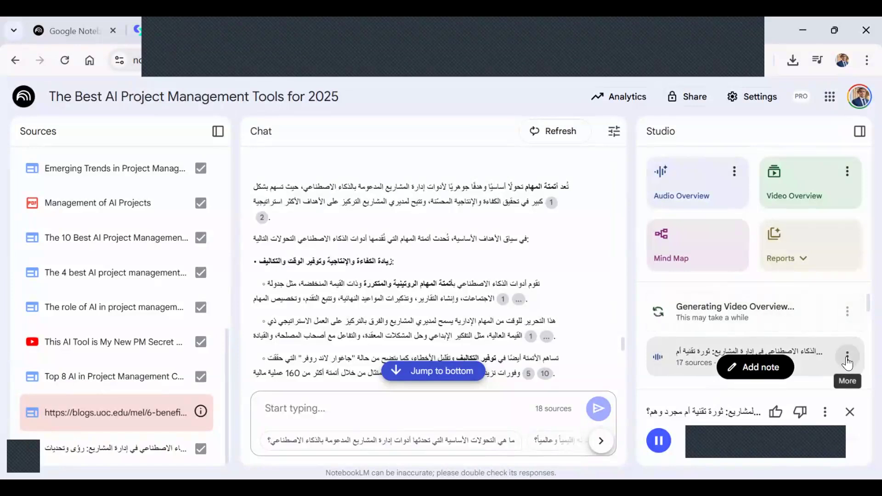
{"action": "left_click", "coordinate": [662, 441]}
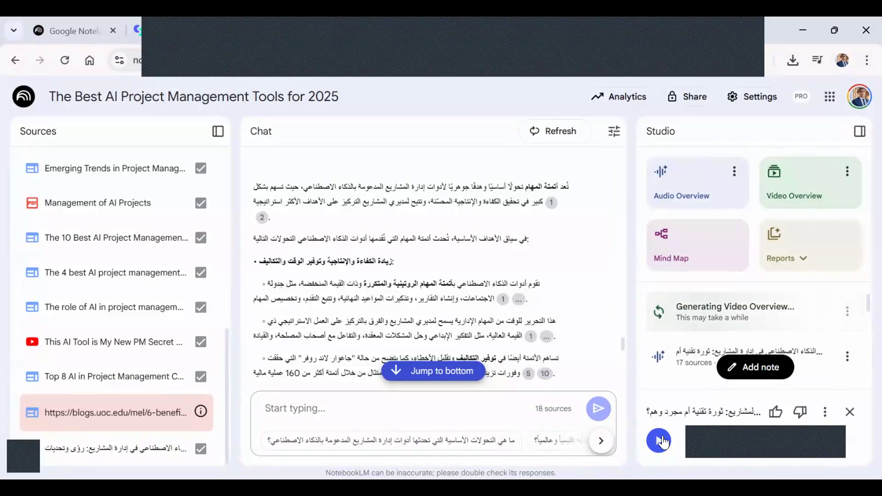
{"action": "left_click", "coordinate": [663, 441]}
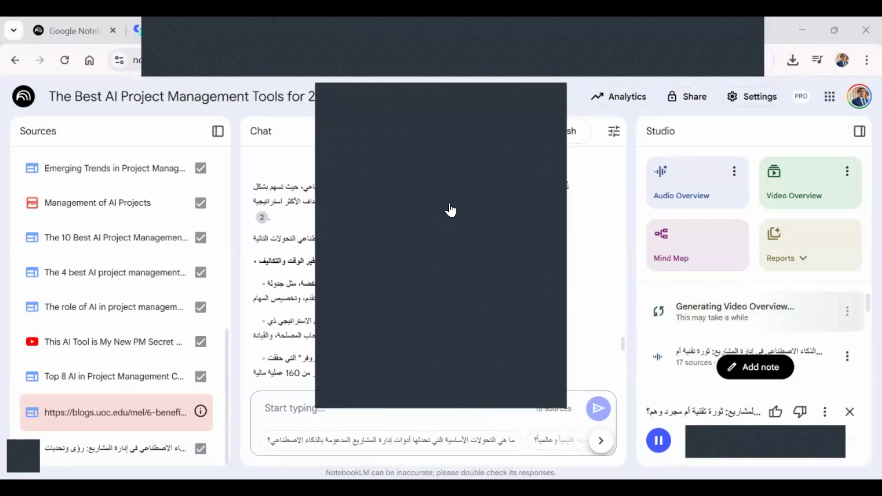
{"action": "left_click", "coordinate": [552, 96]}
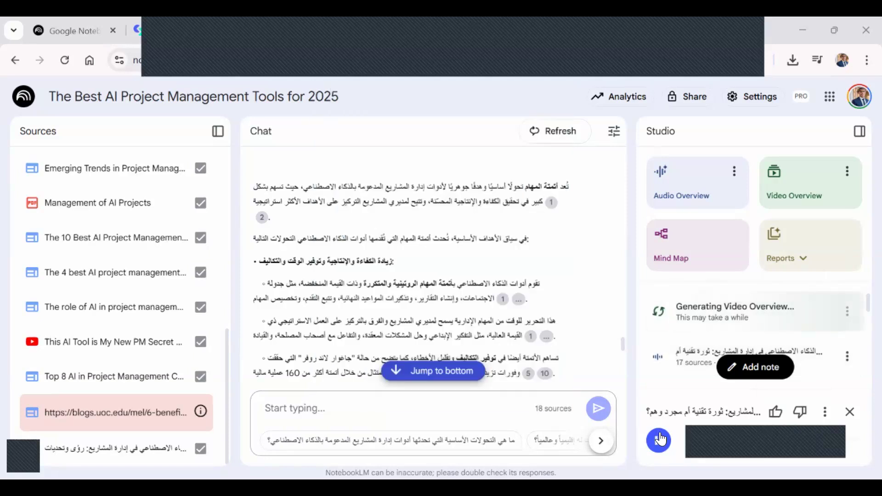
{"action": "mouse_move", "coordinate": [504, 305]}
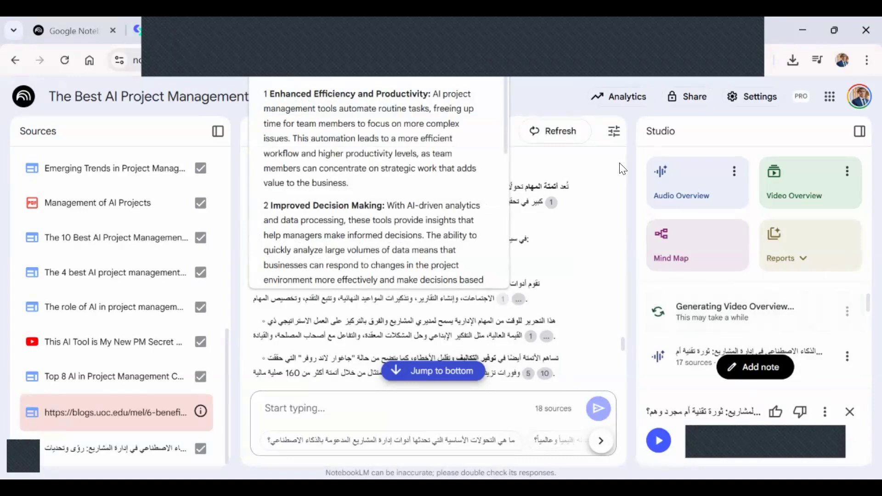
{"action": "left_click", "coordinate": [757, 96]}
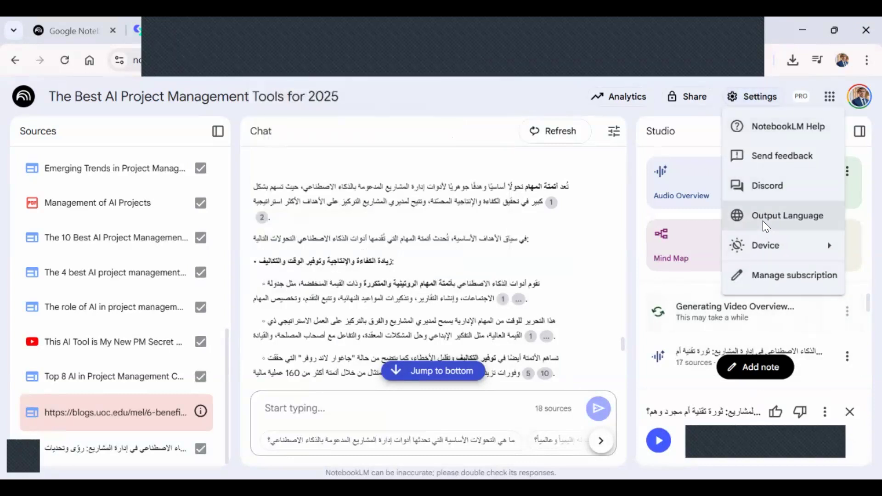
{"action": "left_click", "coordinate": [386, 288]}
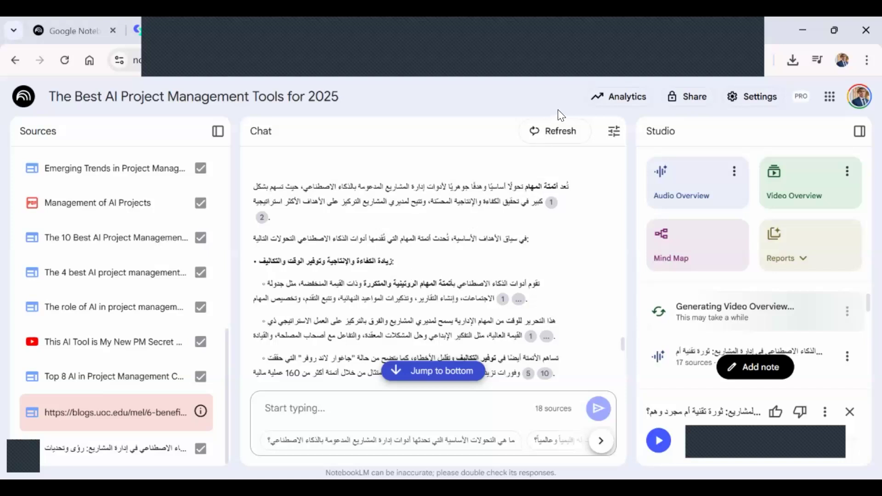
{"action": "left_click", "coordinate": [557, 95]}
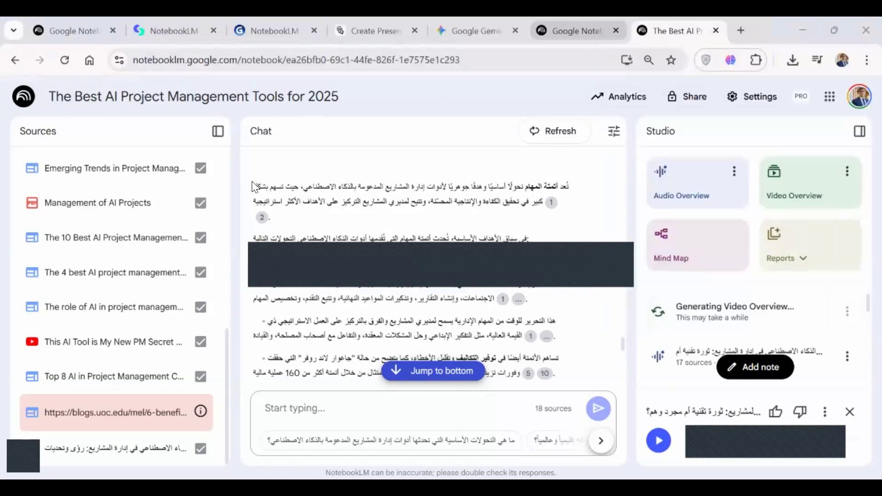
Launch NotebookLM from its landing page, close the landing page, and show only My notebooks.
{"action": "left_click", "coordinate": [580, 30]}
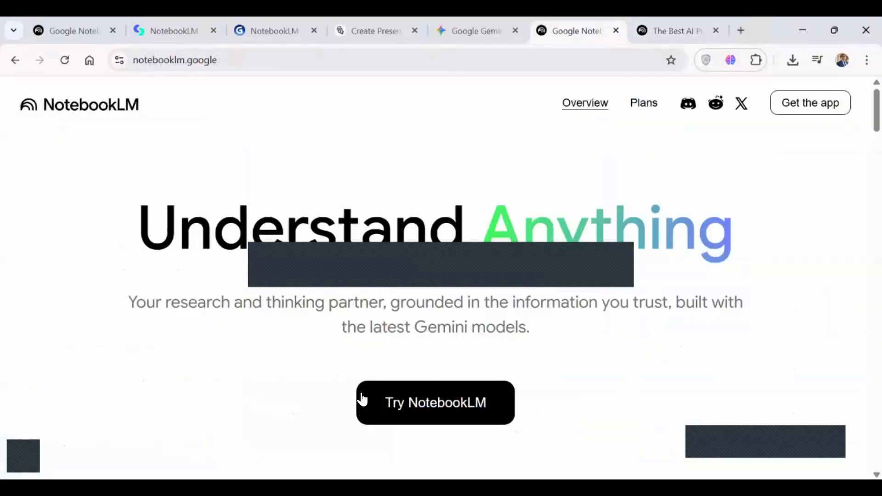
{"action": "left_click", "coordinate": [410, 407]}
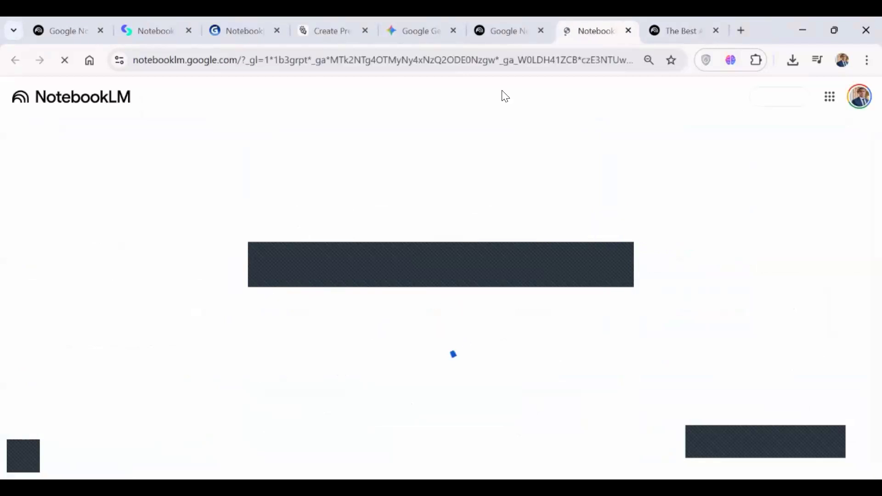
{"action": "left_click", "coordinate": [540, 32]}
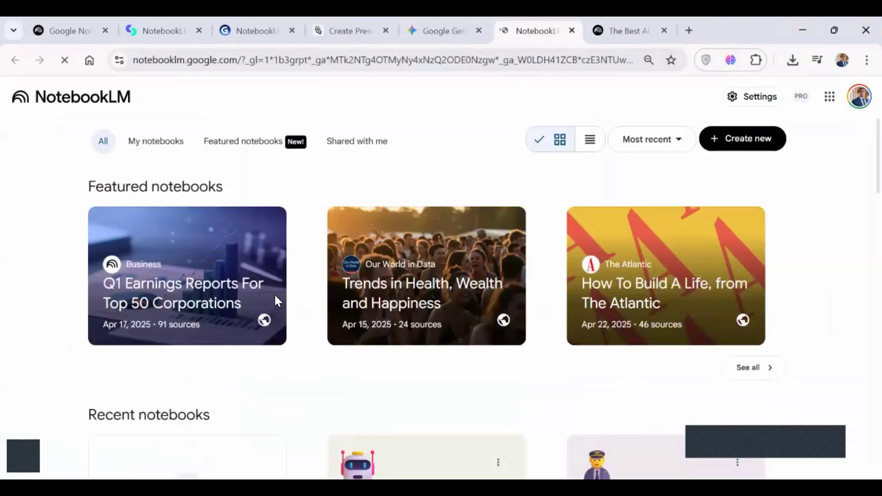
{"action": "scroll", "coordinate": [276, 302], "scroll_direction": "down", "scroll_amount": 2}
{"action": "scroll", "coordinate": [181, 175], "scroll_direction": "up", "scroll_amount": 2}
{"action": "left_click", "coordinate": [168, 148]}
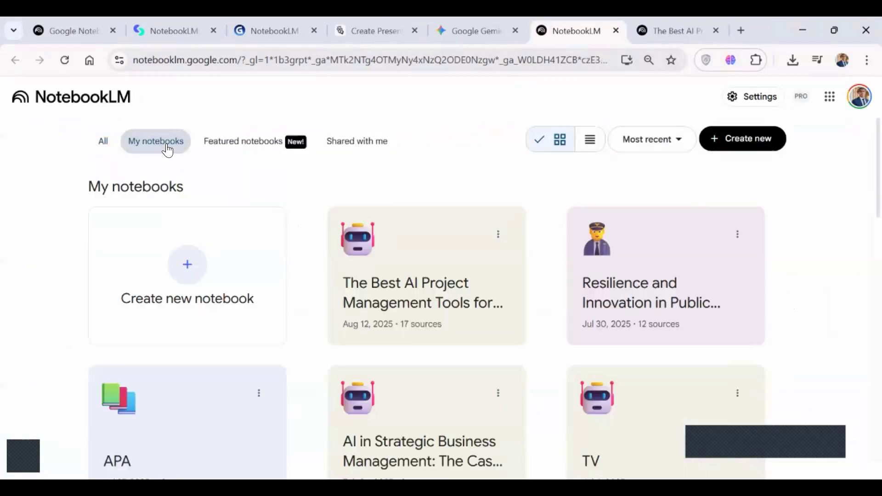
Set the output language override to English and save the setting.
{"action": "left_click", "coordinate": [748, 99]}
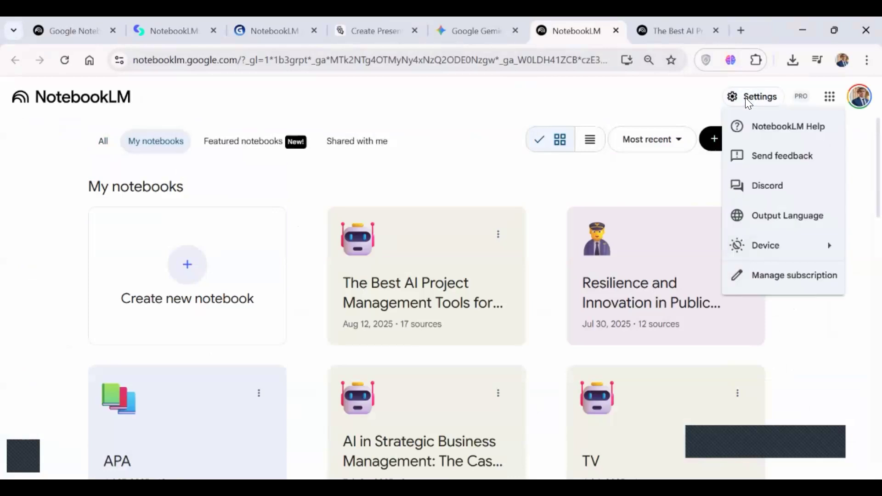
{"action": "left_click", "coordinate": [800, 213]}
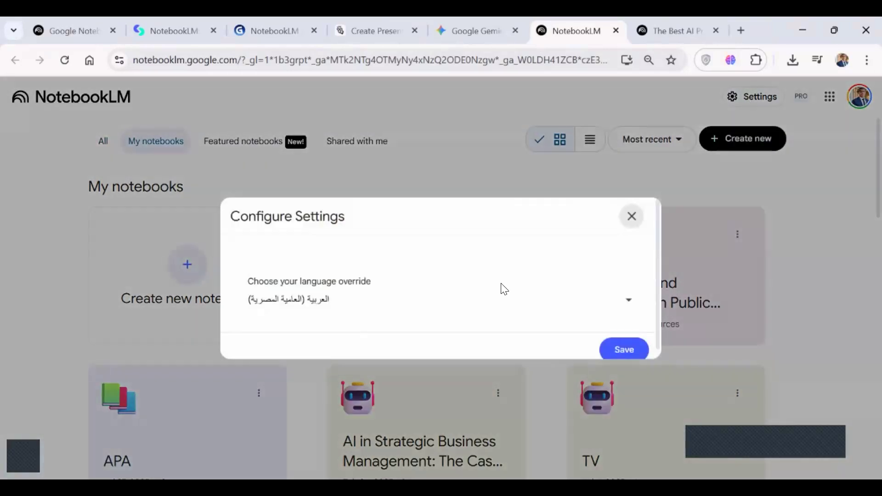
{"action": "left_click", "coordinate": [409, 312]}
{"action": "scroll", "coordinate": [403, 369], "scroll_direction": "up", "scroll_amount": 10}
{"action": "scroll", "coordinate": [403, 369], "scroll_direction": "up", "scroll_amount": 3}
{"action": "scroll", "coordinate": [402, 369], "scroll_direction": "down", "scroll_amount": 4}
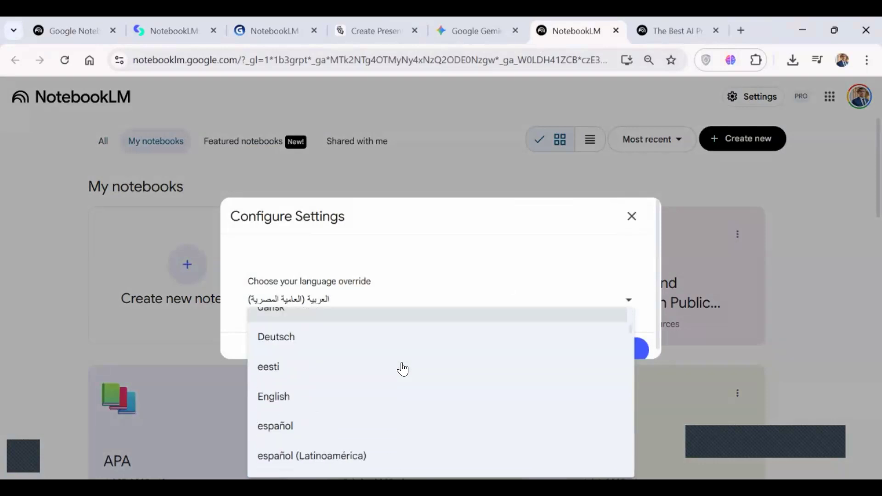
{"action": "scroll", "coordinate": [403, 369], "scroll_direction": "down", "scroll_amount": 2}
{"action": "left_click", "coordinate": [384, 382]}
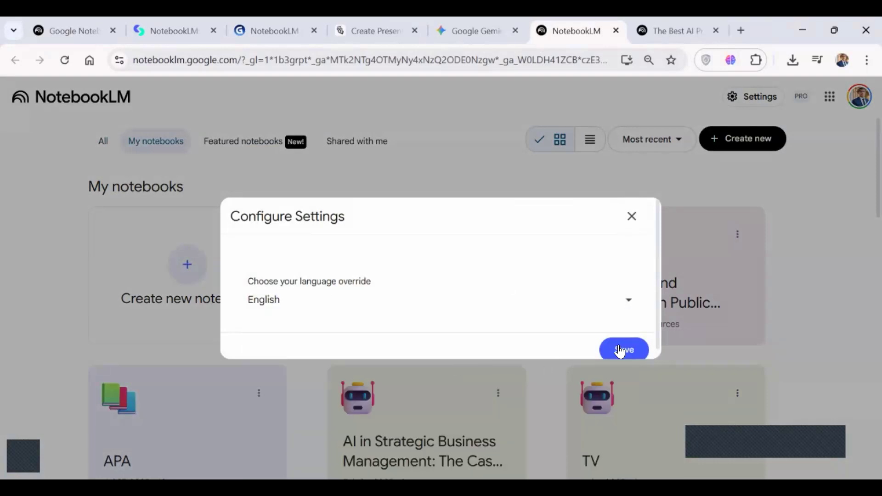
{"action": "key", "text": "Escape"}
Open the AI in Strategic Business Management notebook from My notebooks and compare it with The Best AI Project Management Tools for 2025 notebook.
{"action": "scroll", "coordinate": [480, 288], "scroll_direction": "down", "scroll_amount": 3}
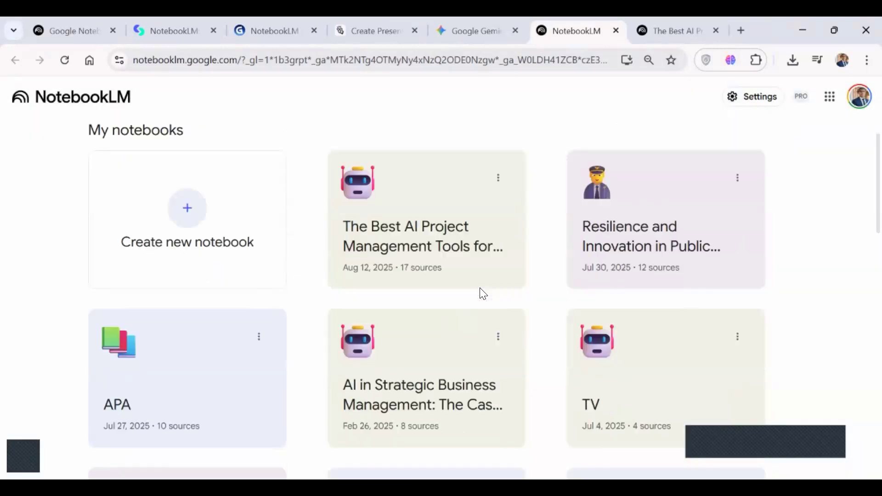
{"action": "scroll", "coordinate": [480, 287], "scroll_direction": "up", "scroll_amount": 2}
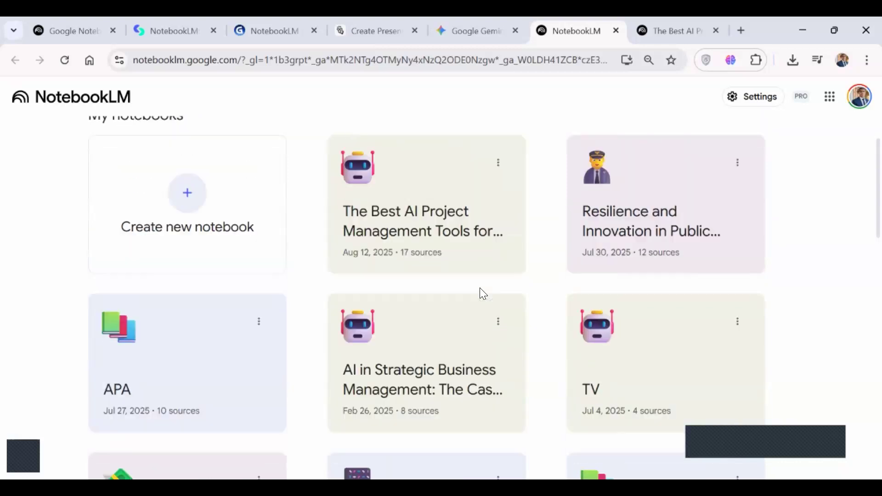
{"action": "scroll", "coordinate": [567, 295], "scroll_direction": "up", "scroll_amount": 1}
{"action": "scroll", "coordinate": [472, 291], "scroll_direction": "down", "scroll_amount": 2}
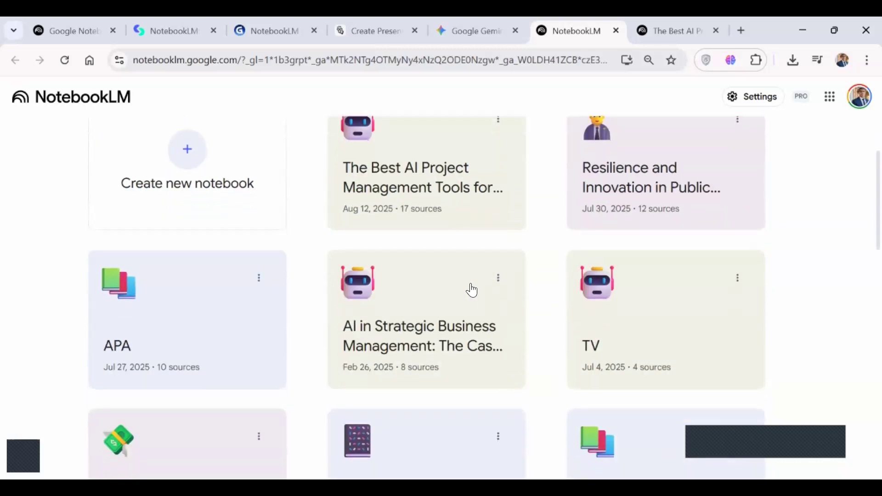
{"action": "scroll", "coordinate": [471, 295], "scroll_direction": "down", "scroll_amount": 1}
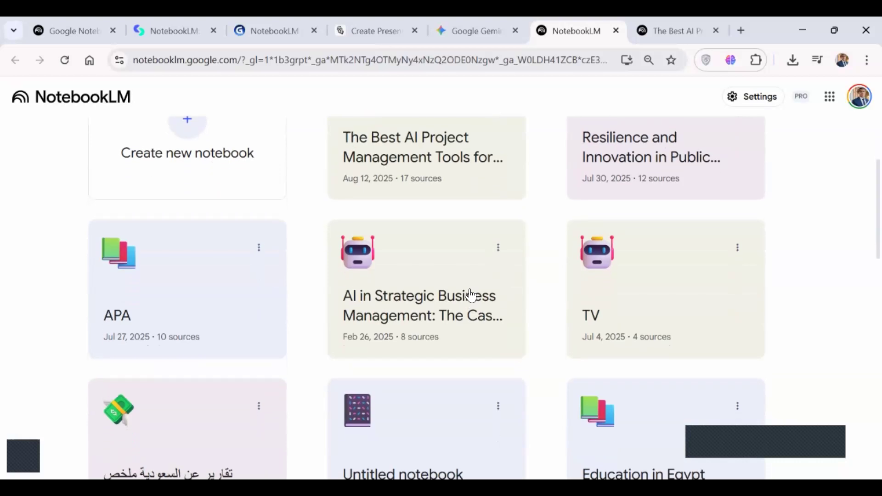
{"action": "left_click", "coordinate": [441, 264]}
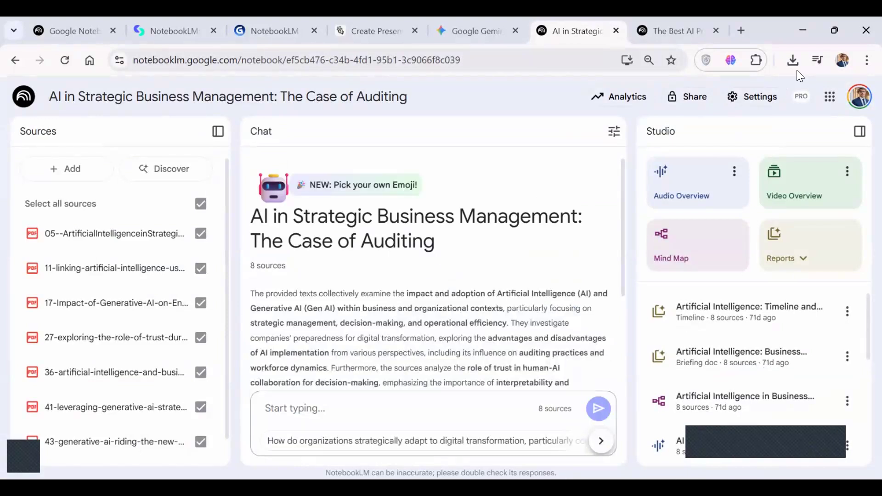
{"action": "left_click", "coordinate": [656, 23]}
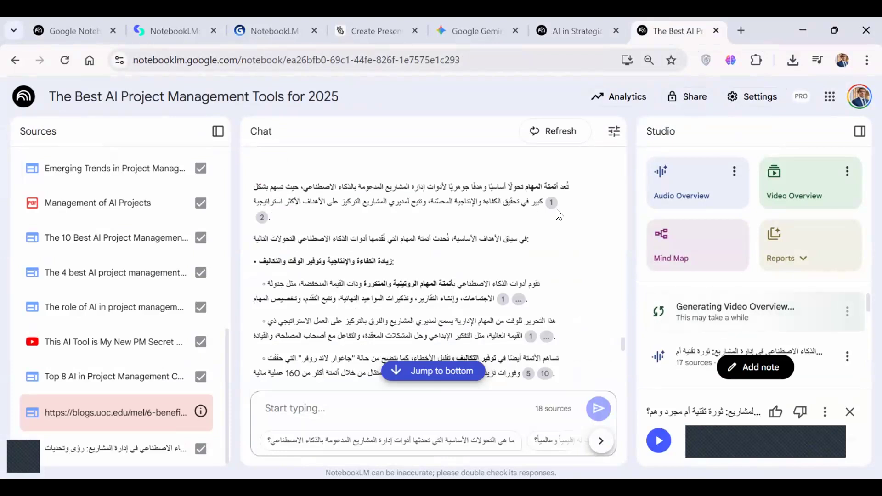
{"action": "left_click", "coordinate": [567, 26]}
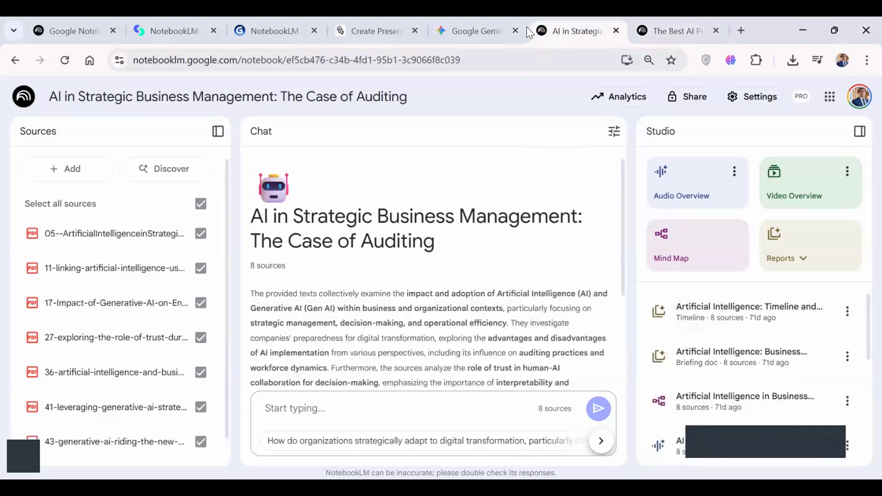
Return to the notebook list, open the TV notebook, and review its summary and generated Studio items.
{"action": "left_click", "coordinate": [23, 102]}
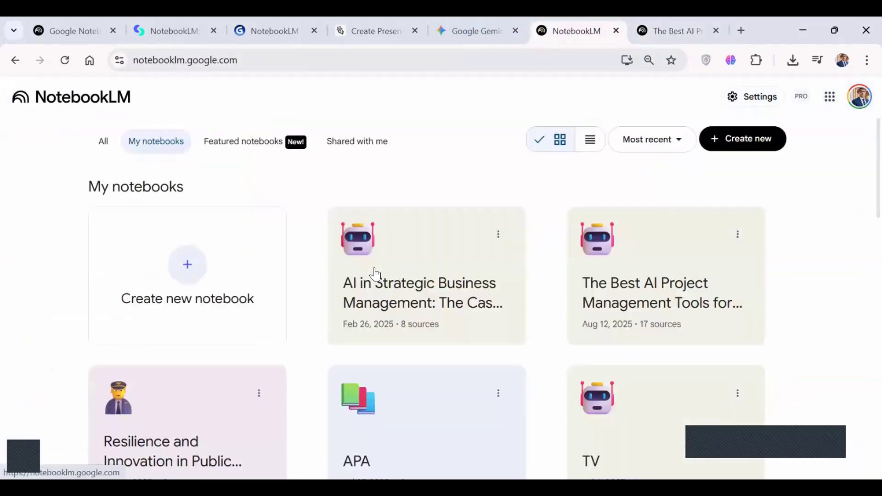
{"action": "scroll", "coordinate": [654, 375], "scroll_direction": "down", "scroll_amount": 2}
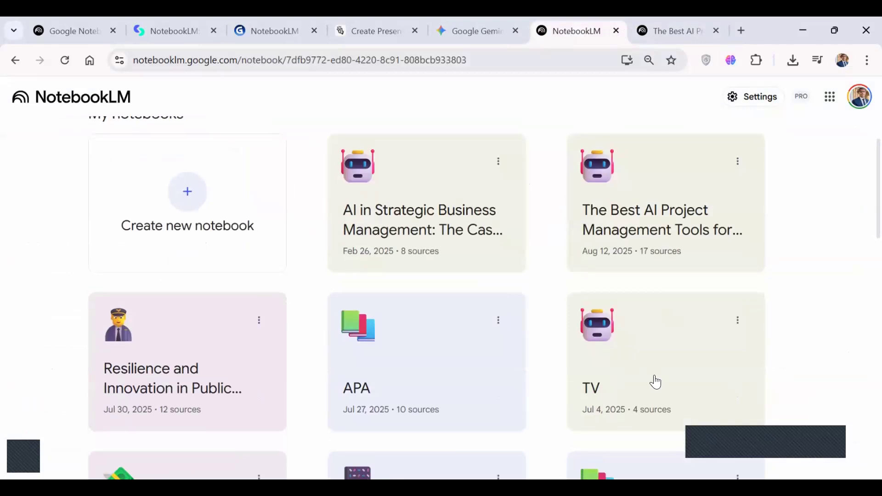
{"action": "left_click", "coordinate": [655, 376]}
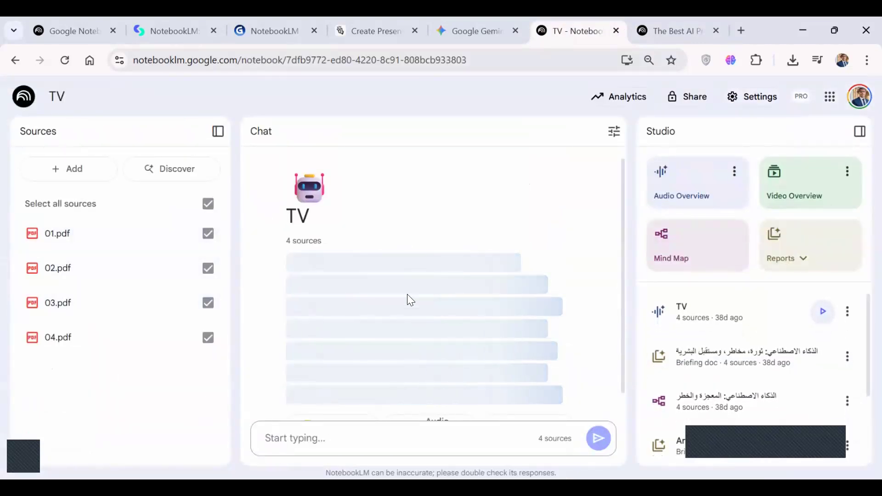
{"action": "scroll", "coordinate": [416, 295], "scroll_direction": "down", "scroll_amount": 2}
{"action": "scroll", "coordinate": [416, 294], "scroll_direction": "down", "scroll_amount": 1}
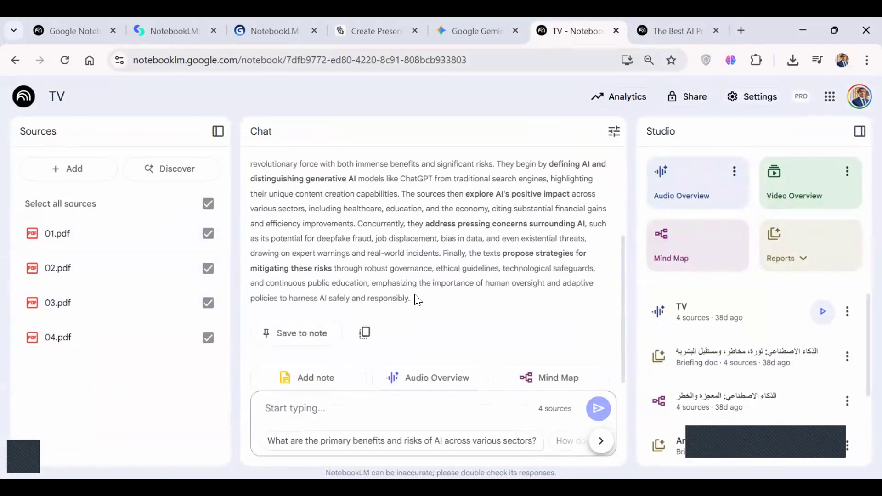
{"action": "scroll", "coordinate": [702, 378], "scroll_direction": "down", "scroll_amount": 2}
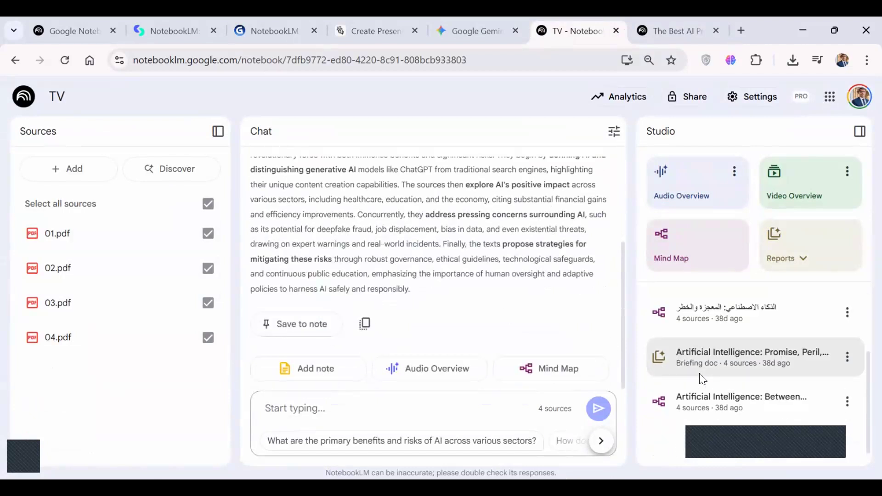
{"action": "scroll", "coordinate": [519, 212], "scroll_direction": "up", "scroll_amount": 3}
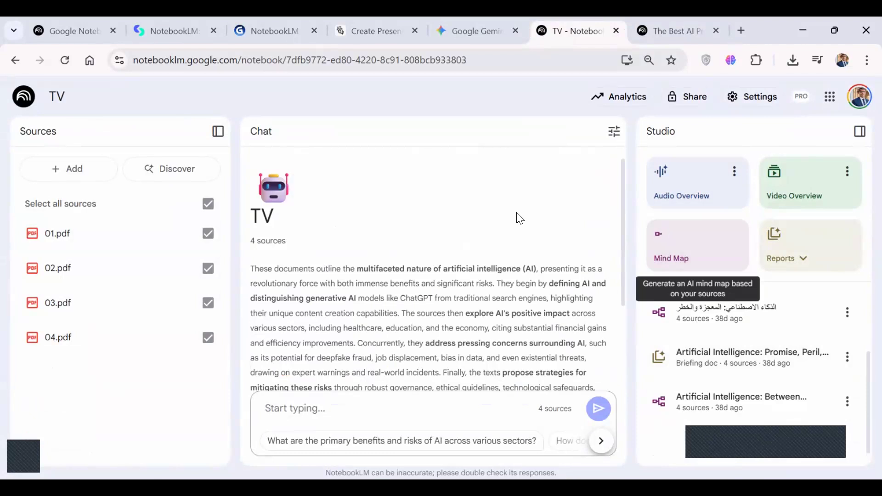
Reopen the AI in Strategic Business Management notebook, find its audio overview, and compare its options with those in the project management notebook.
{"action": "left_click", "coordinate": [20, 100]}
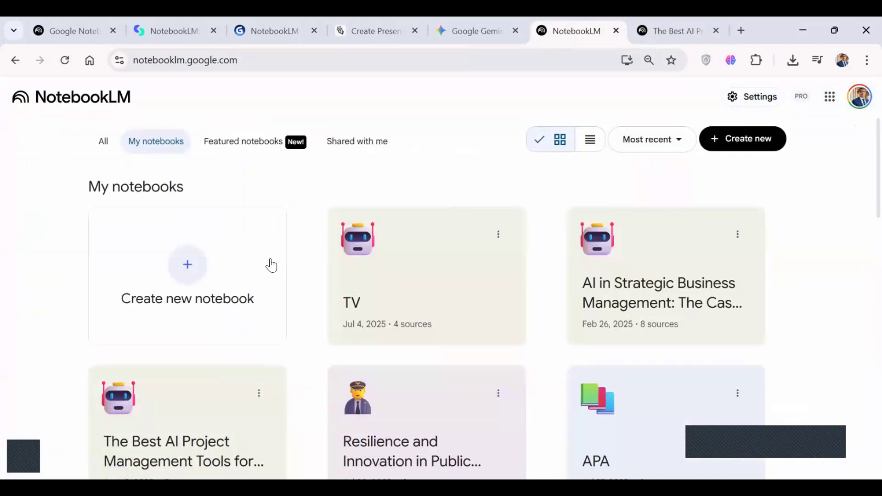
{"action": "left_click", "coordinate": [639, 275]}
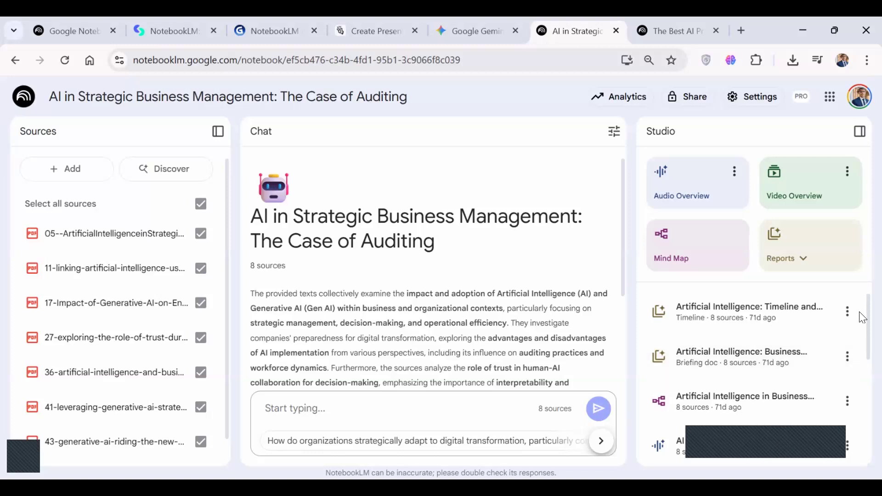
{"action": "scroll", "coordinate": [863, 352], "scroll_direction": "down", "scroll_amount": 1}
{"action": "scroll", "coordinate": [862, 354], "scroll_direction": "down", "scroll_amount": 3}
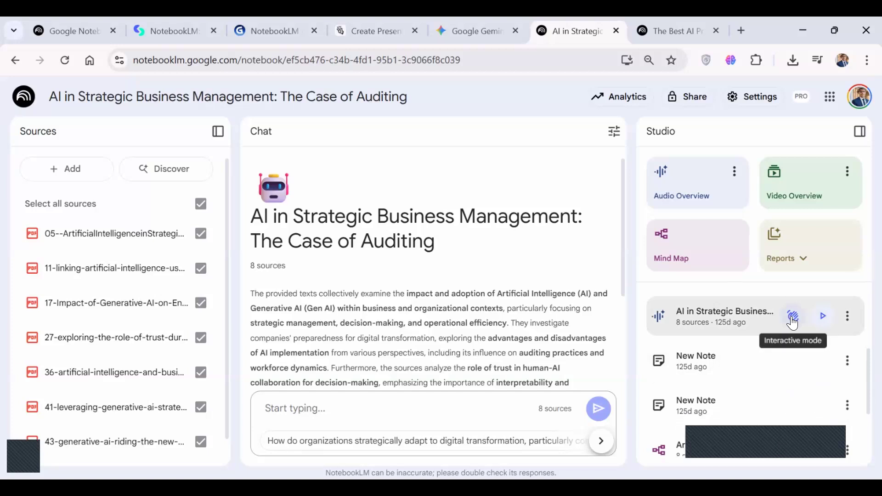
{"action": "left_click", "coordinate": [666, 36]}
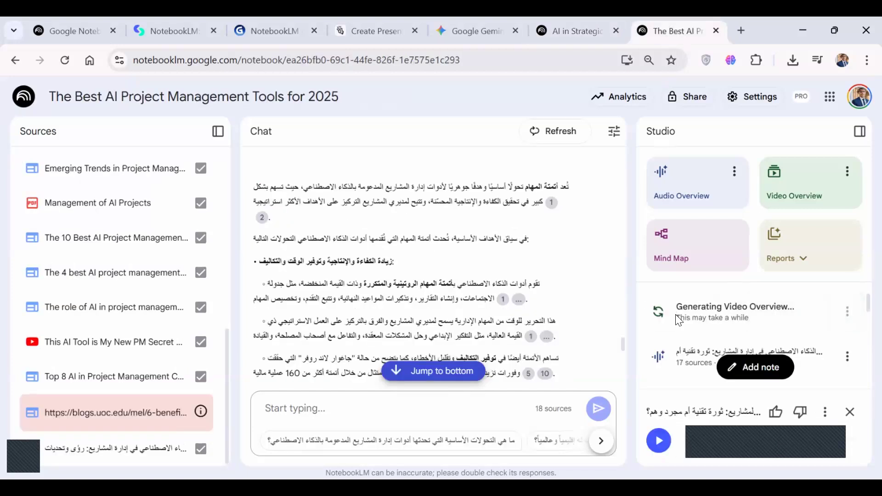
{"action": "left_click", "coordinate": [579, 27]}
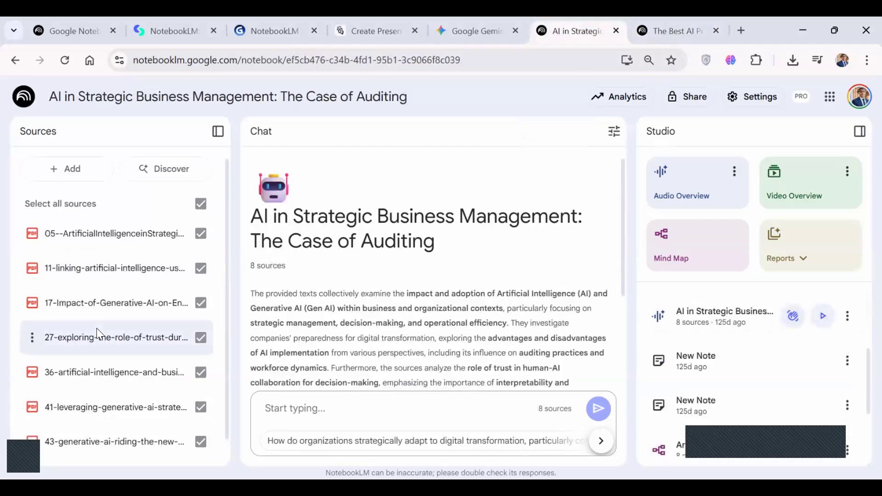
Review the auditing notebook's source list and its summary in the chat.
{"action": "scroll", "coordinate": [97, 328], "scroll_direction": "down", "scroll_amount": 1}
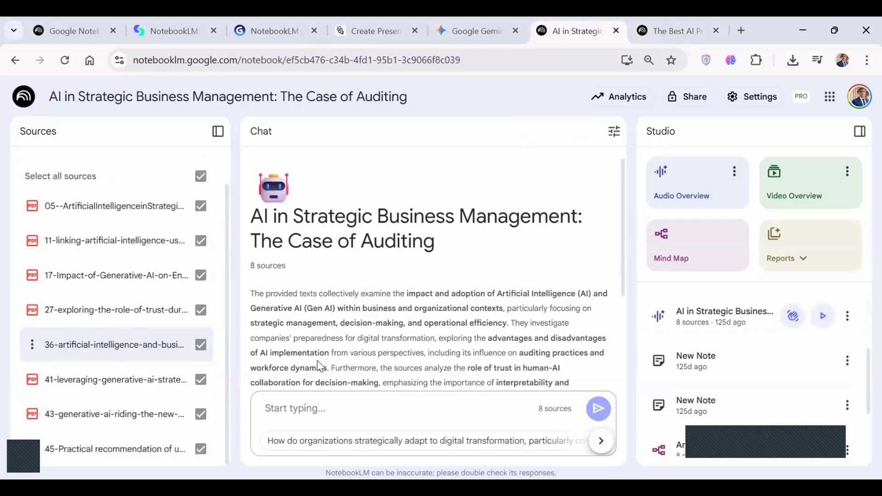
{"action": "scroll", "coordinate": [356, 343], "scroll_direction": "down", "scroll_amount": 2}
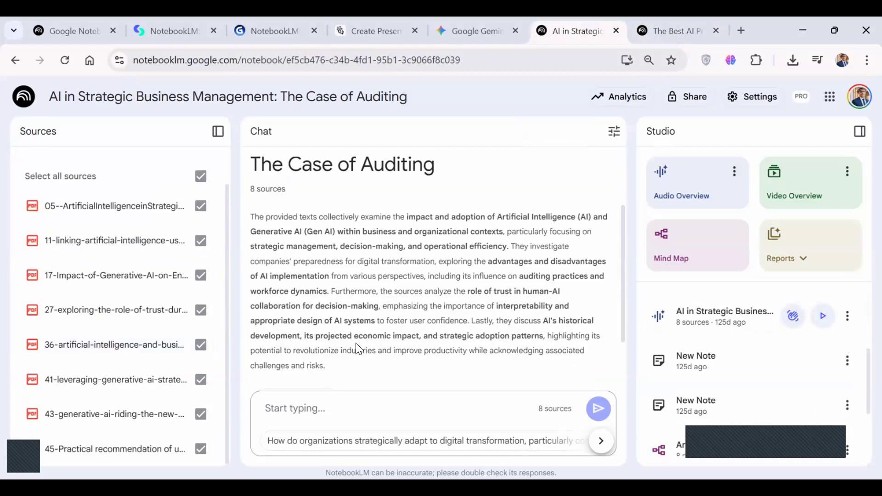
{"action": "scroll", "coordinate": [355, 348], "scroll_direction": "up", "scroll_amount": 2}
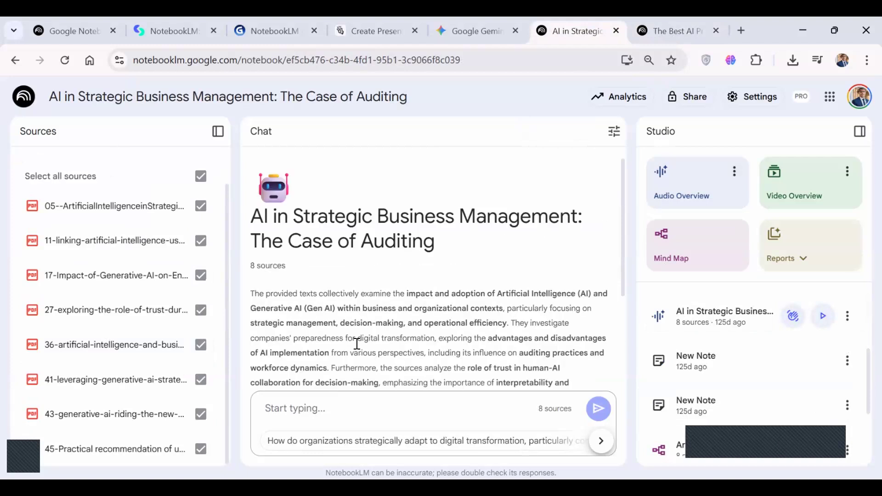
{"action": "scroll", "coordinate": [357, 344], "scroll_direction": "down", "scroll_amount": 2}
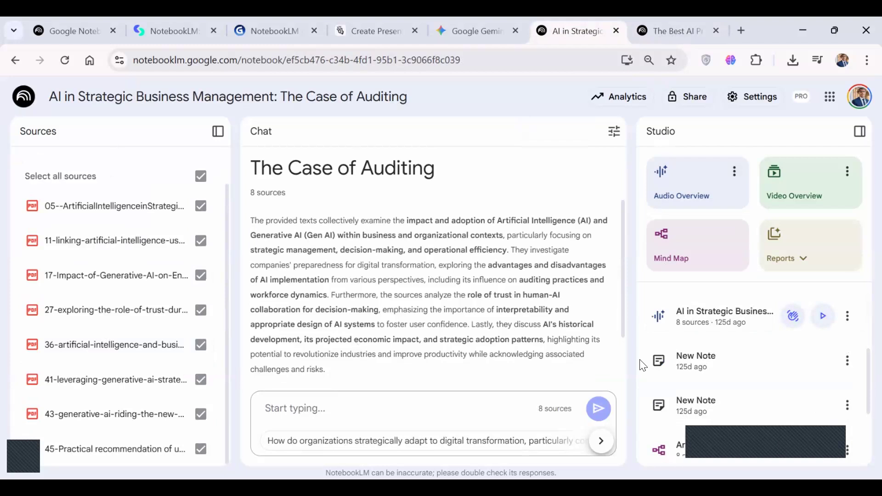
Play and pause the auditing notebook's audio overview, and check the project management notebook's audio overview for an Interactive mode option.
{"action": "left_click", "coordinate": [821, 318]}
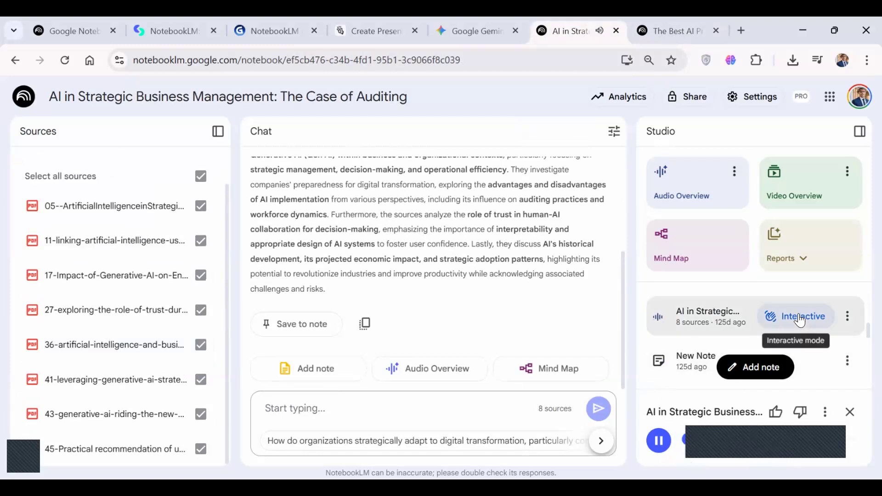
{"action": "left_click", "coordinate": [659, 441]}
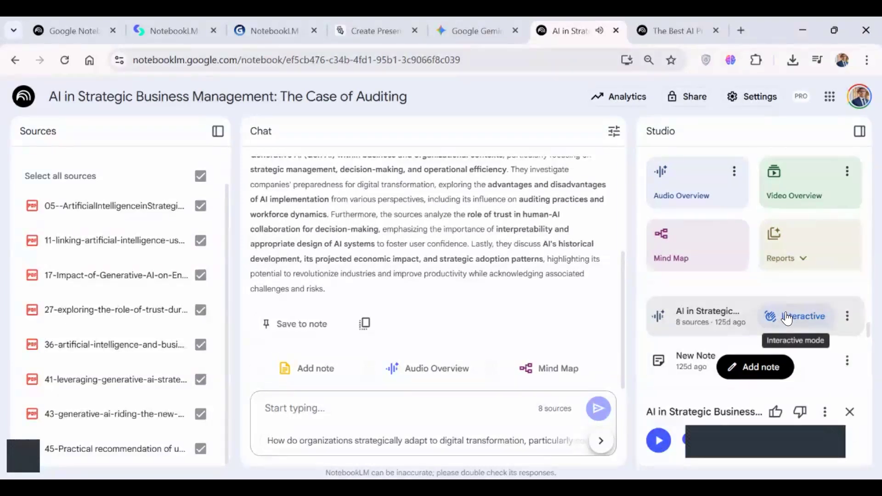
{"action": "left_click", "coordinate": [669, 30]}
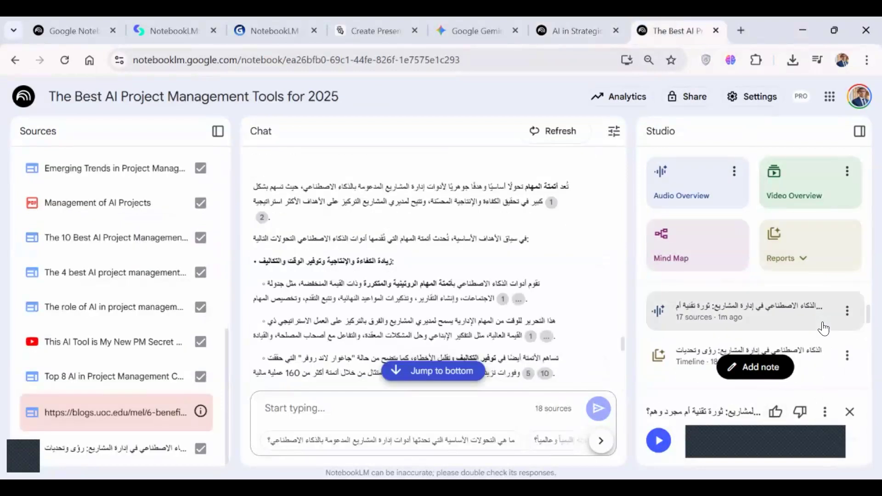
{"action": "left_click", "coordinate": [558, 23]}
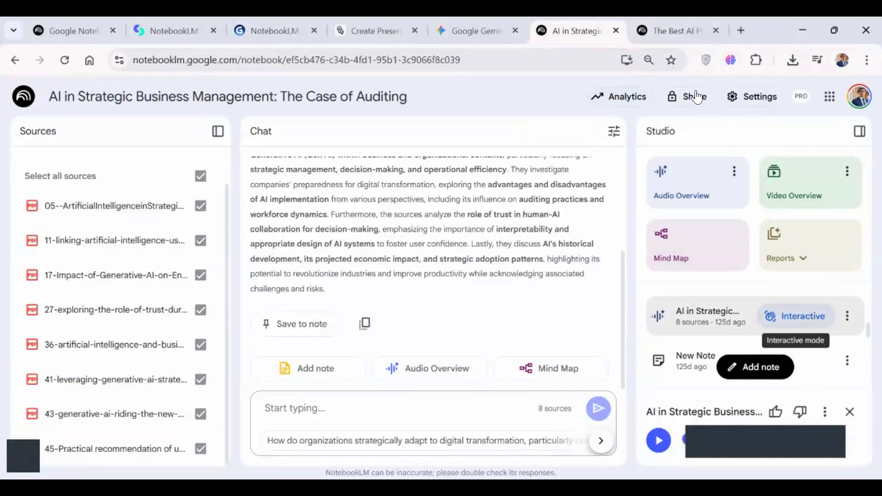
Check the current output language setting and close the settings without changing it.
{"action": "left_click", "coordinate": [734, 99]}
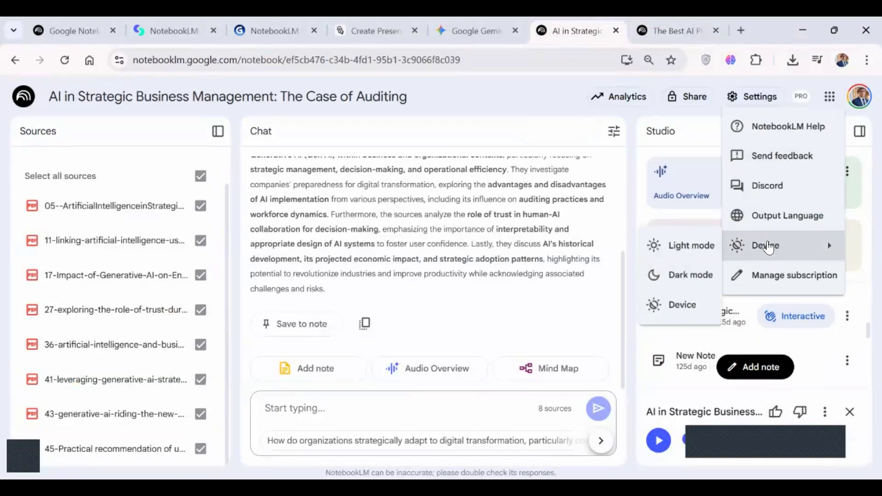
{"action": "left_click", "coordinate": [761, 218]}
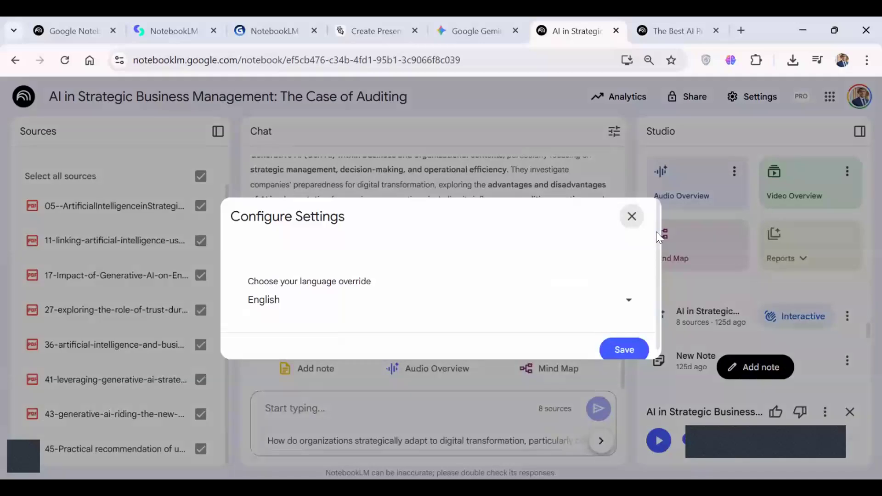
{"action": "left_click", "coordinate": [632, 218]}
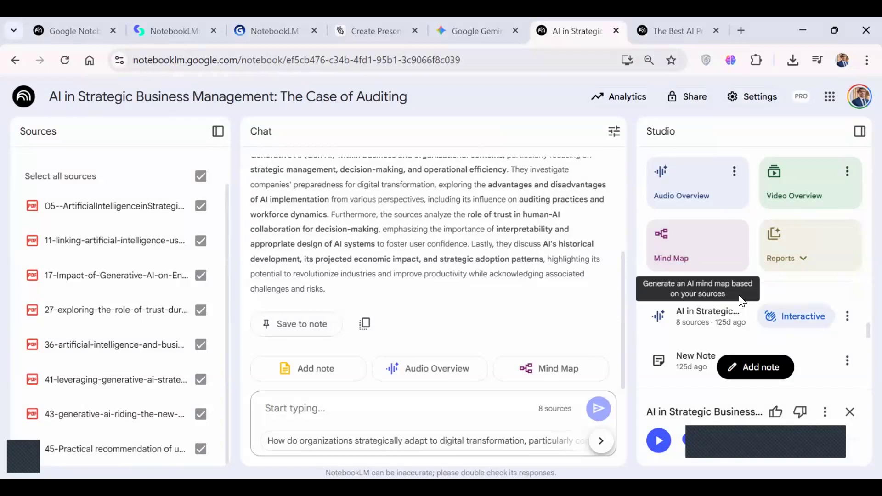
Briefly resume and pause the auditing audio overview, and look at the Arabic audio overview in the project management notebook again.
{"action": "left_click", "coordinate": [661, 442]}
{"action": "left_click", "coordinate": [662, 445]}
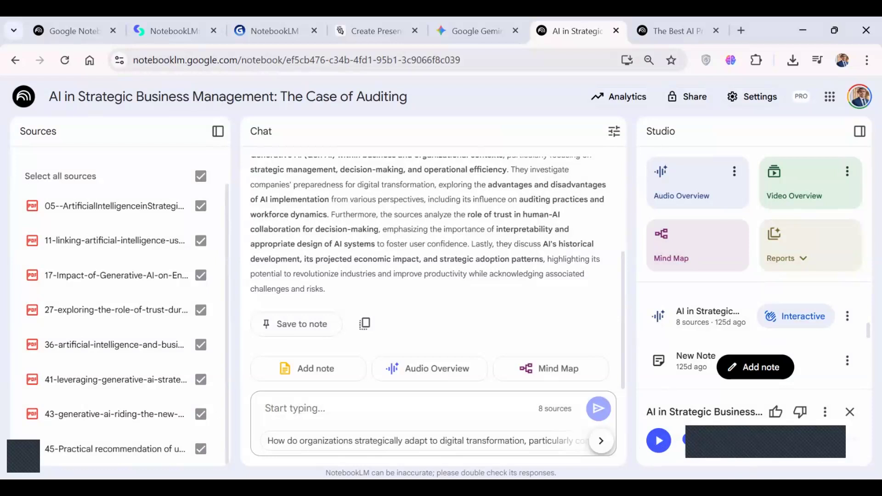
{"action": "left_click", "coordinate": [683, 20]}
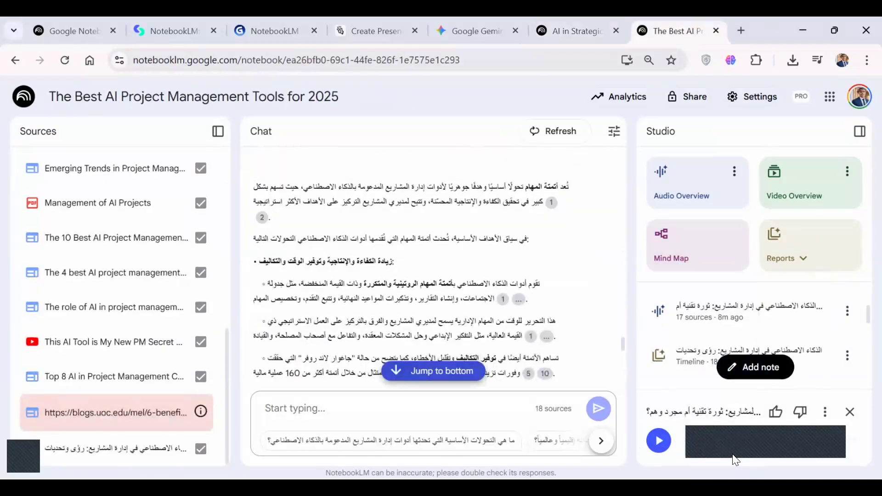
{"action": "left_click", "coordinate": [575, 20]}
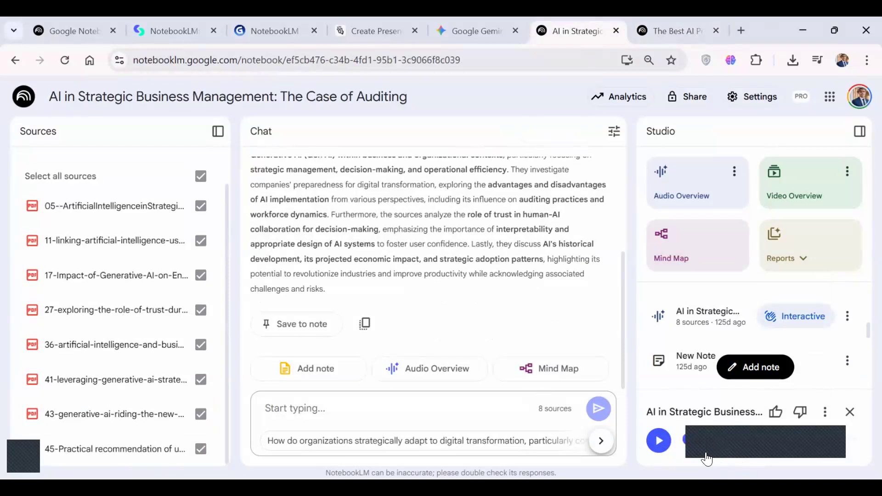
Play the auditing audio overview in Interactive mode and join the hosts' conversation.
{"action": "left_click", "coordinate": [667, 444]}
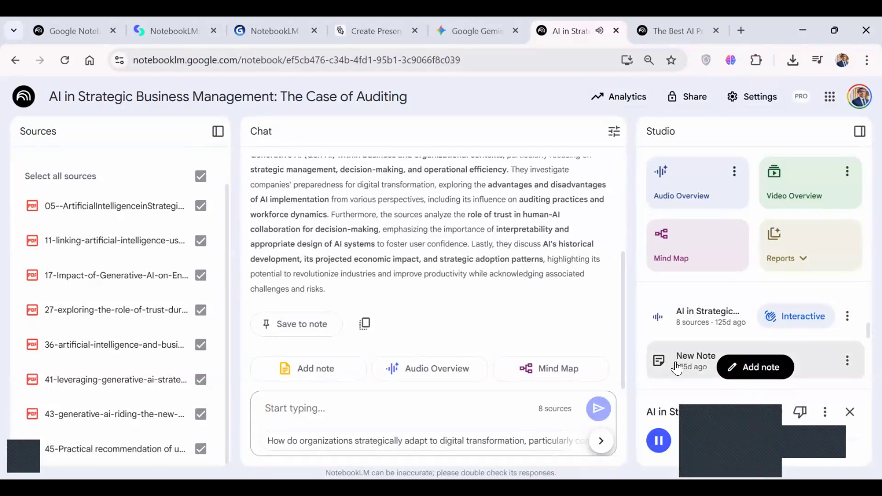
{"action": "left_click", "coordinate": [804, 317]}
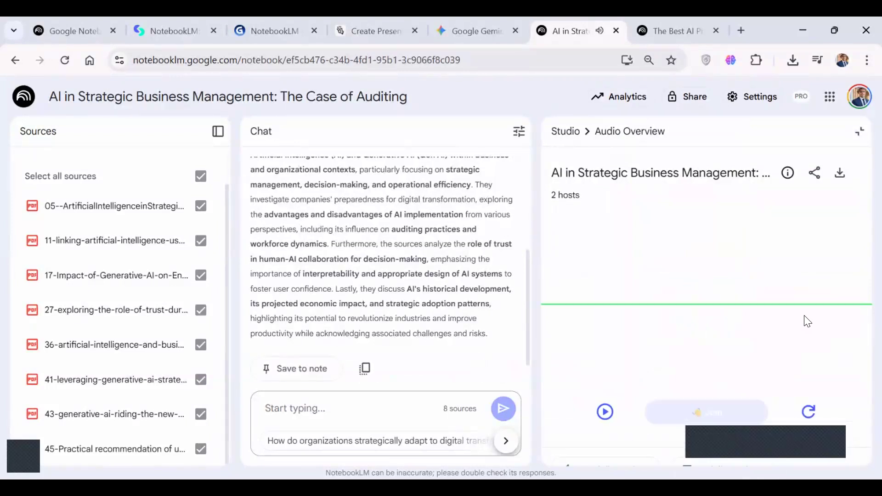
{"action": "left_click", "coordinate": [604, 411]}
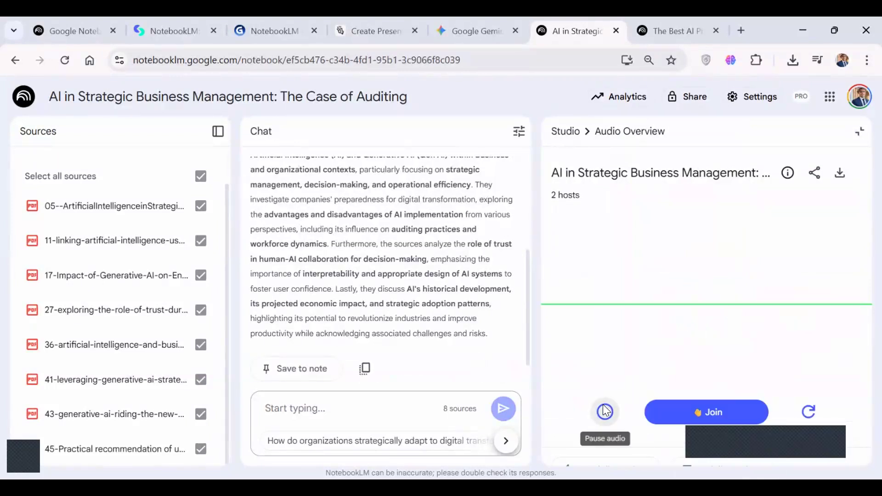
{"action": "left_click", "coordinate": [713, 404]}
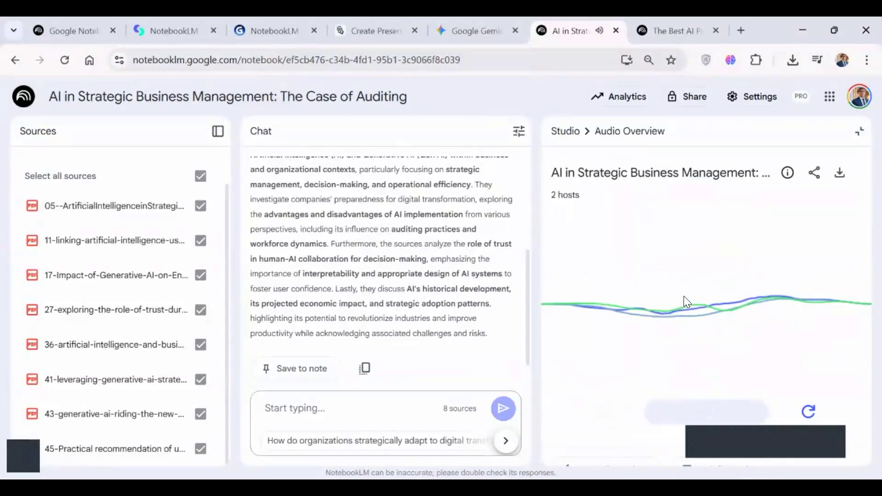
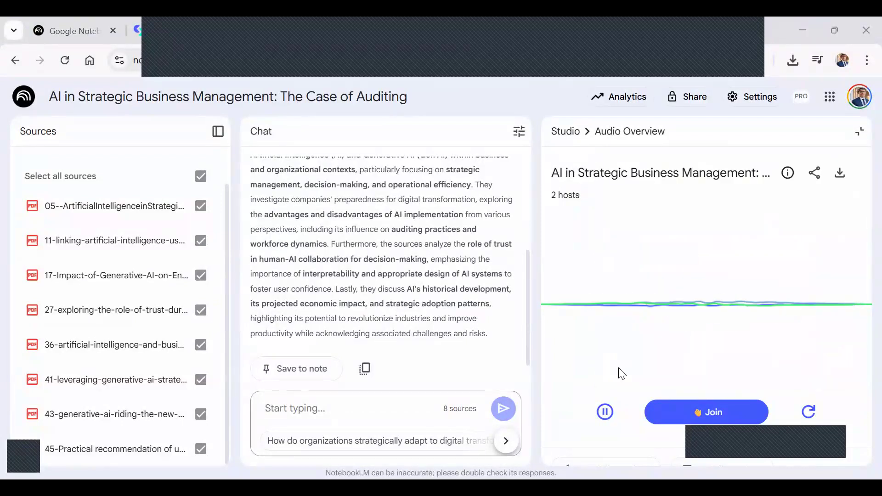
Pause and resume the auditing notebook's interactive audio overview, join the hosts' conversation again, and pause the playback.
{"action": "left_click", "coordinate": [605, 412]}
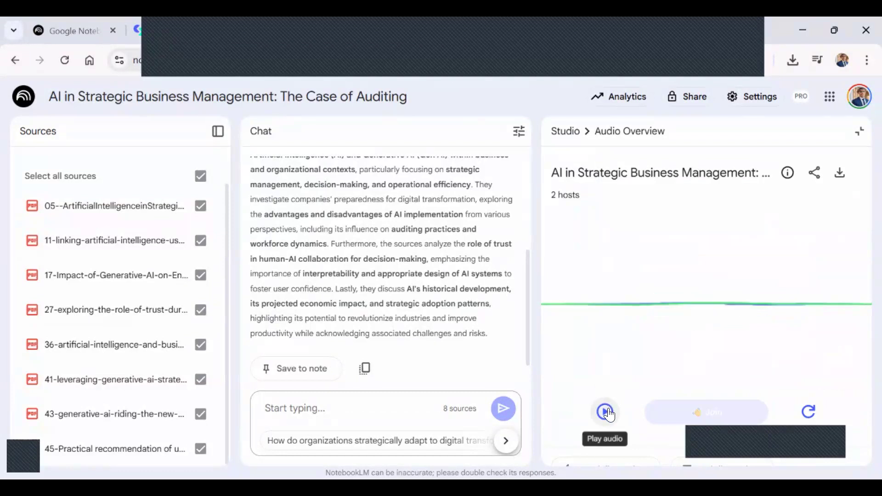
{"action": "left_click", "coordinate": [605, 412]}
{"action": "left_click", "coordinate": [696, 412]}
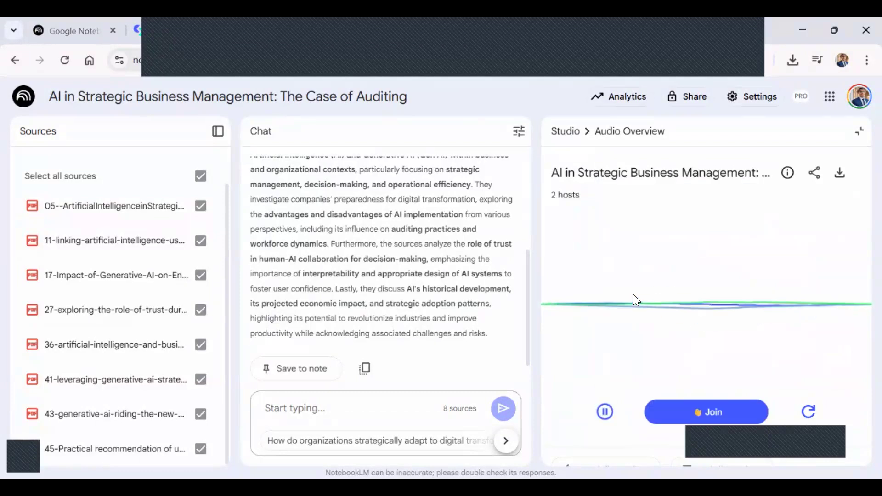
{"action": "left_click", "coordinate": [702, 415]}
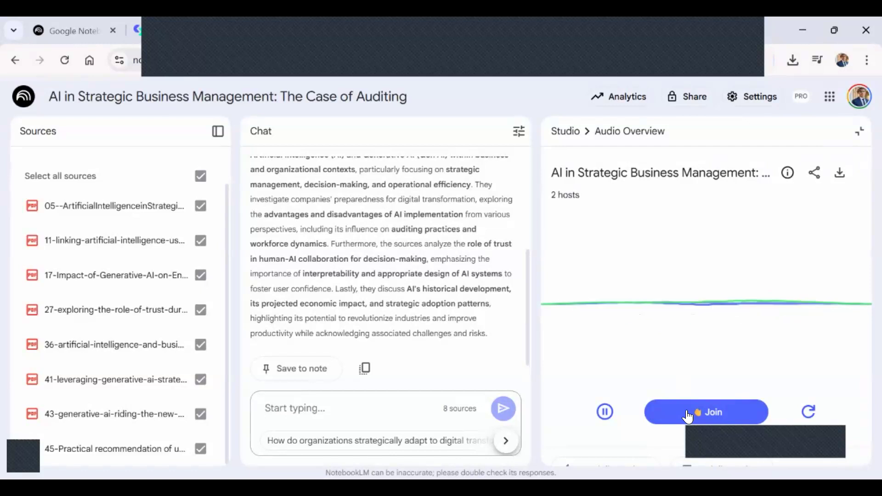
{"action": "left_click", "coordinate": [605, 412]}
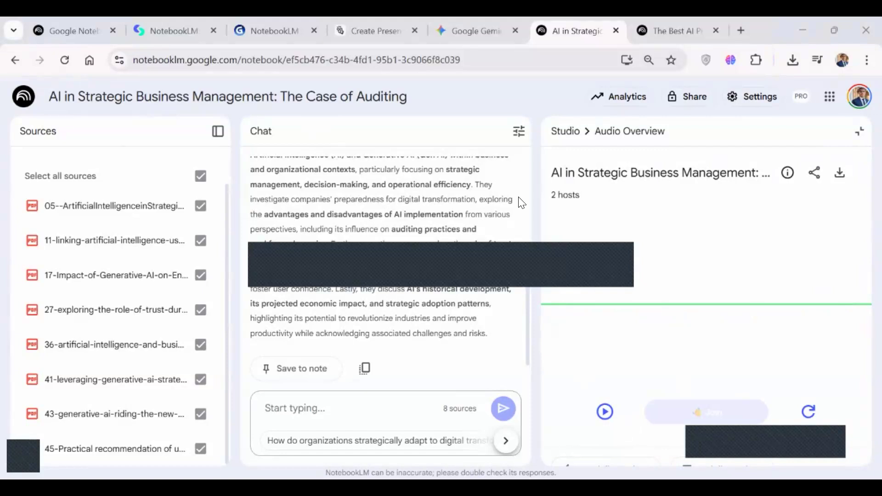
Switch to the AI project management tools notebook and open its "AI in Project Management" video overview.
{"action": "left_click", "coordinate": [664, 23]}
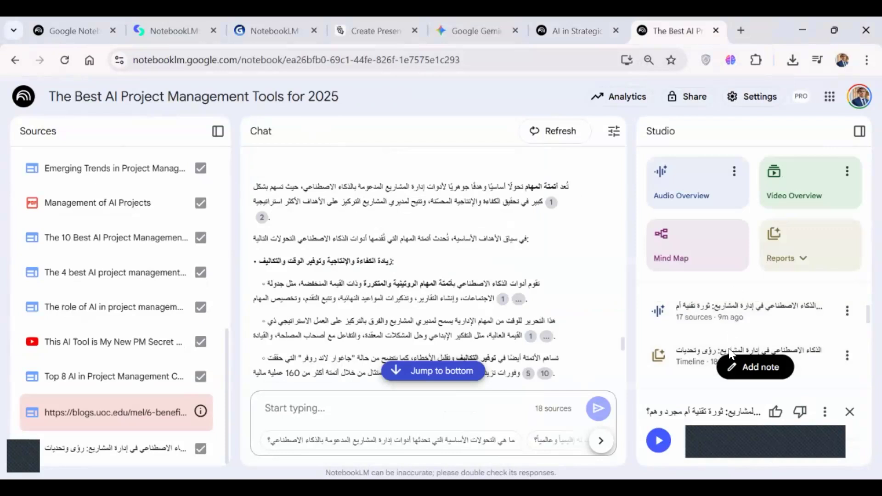
{"action": "scroll", "coordinate": [716, 363], "scroll_direction": "down", "scroll_amount": 1}
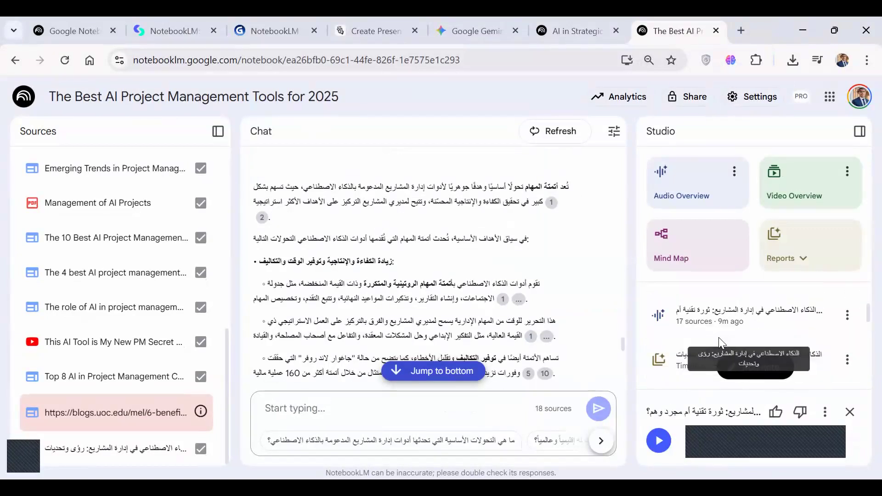
{"action": "scroll", "coordinate": [720, 342], "scroll_direction": "up", "scroll_amount": 1}
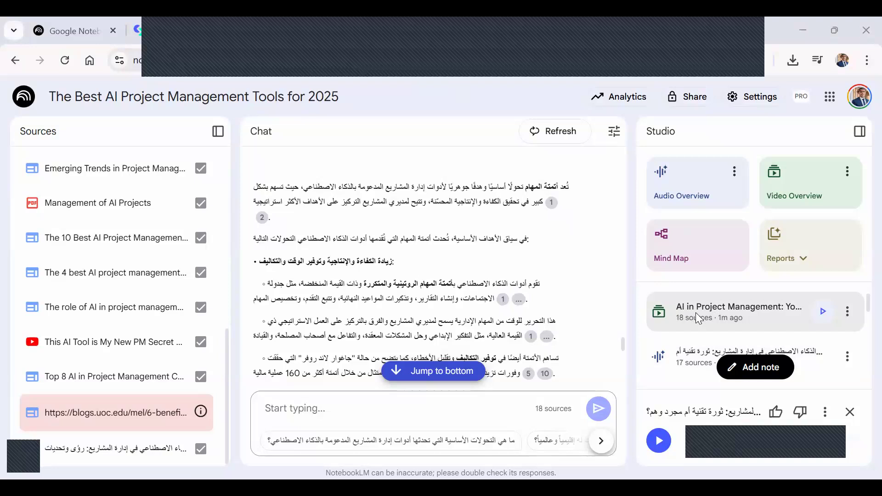
{"action": "left_click", "coordinate": [696, 314]}
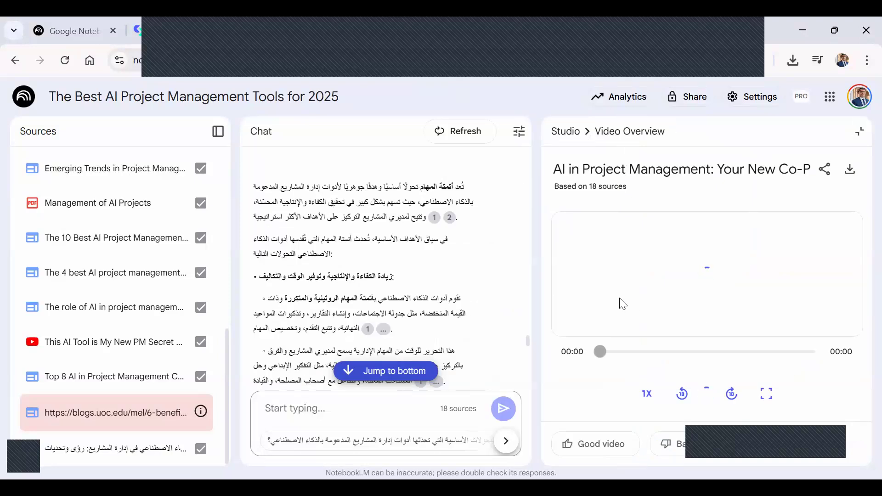
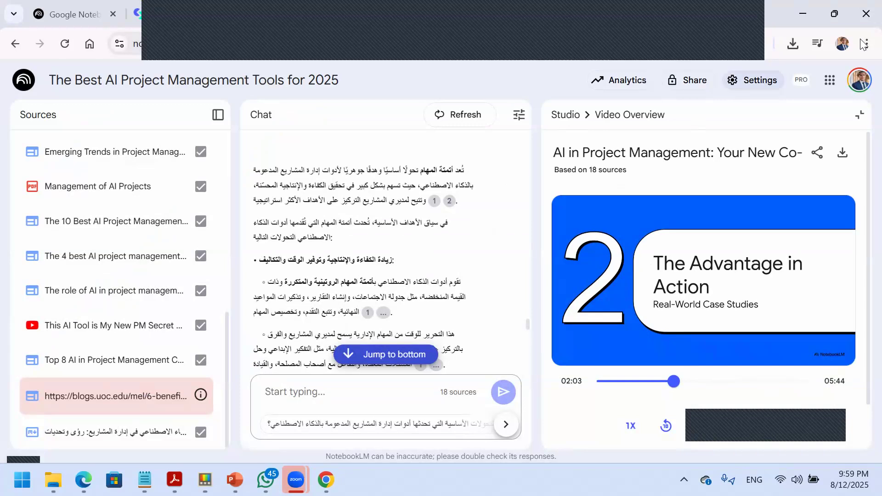
Review the sharing options of the "AI in Project Management" video overview, close them, and return to the Studio list.
{"action": "left_click", "coordinate": [818, 153]}
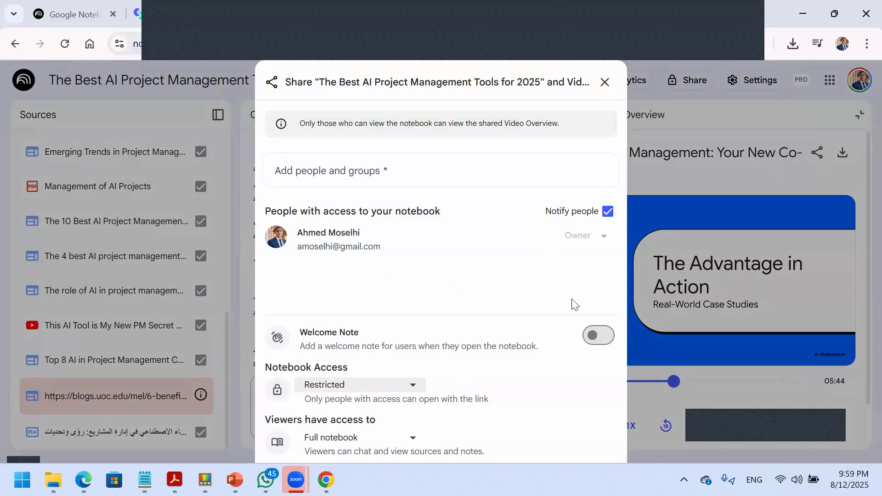
{"action": "left_click", "coordinate": [416, 187]}
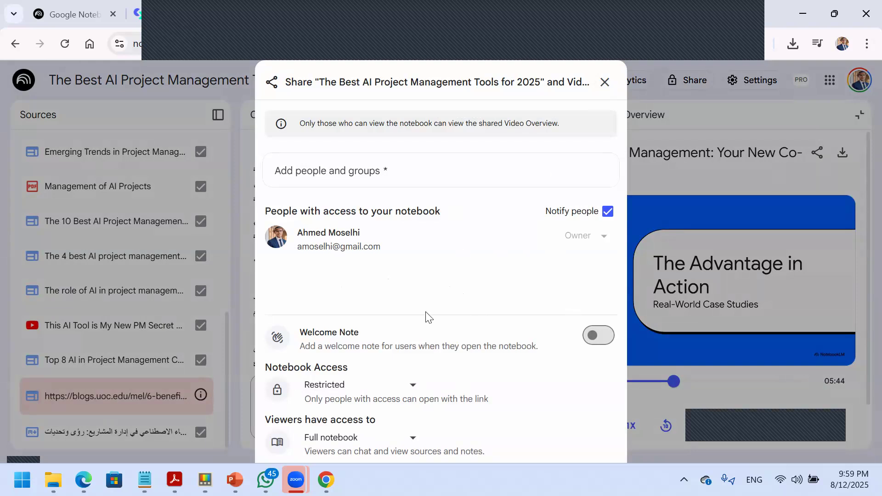
{"action": "left_click_drag", "start_coordinate": [503, 67], "coordinate": [580, 64]}
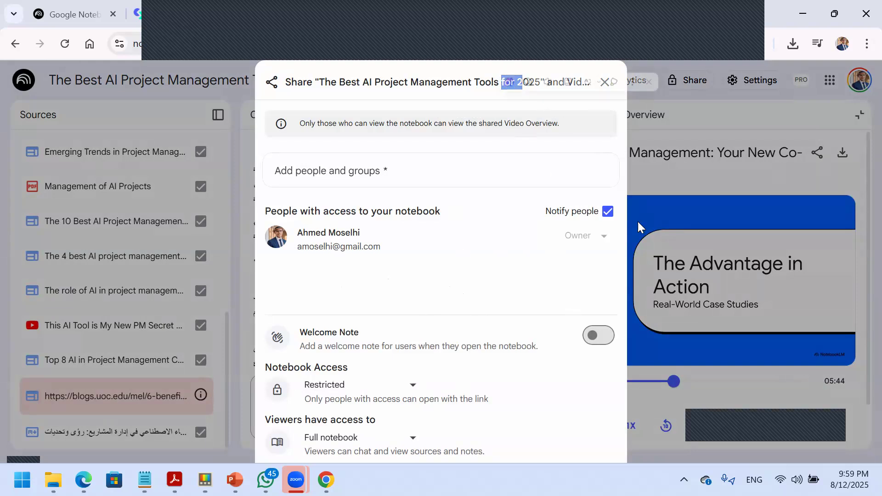
{"action": "left_click_drag", "start_coordinate": [614, 252], "coordinate": [778, 161]}
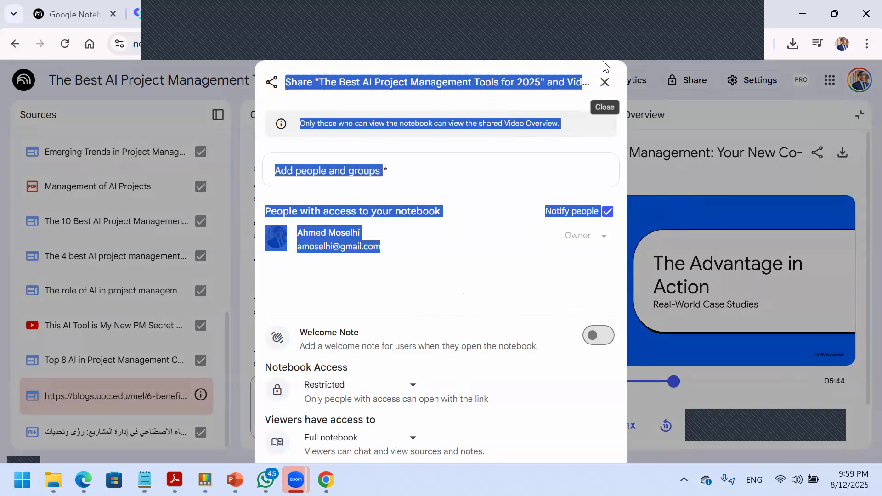
{"action": "left_click", "coordinate": [605, 90]}
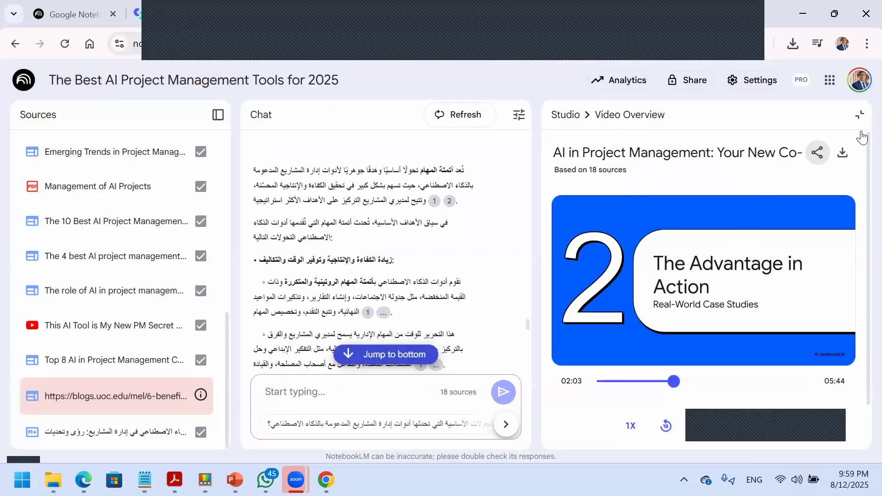
{"action": "left_click", "coordinate": [860, 115]}
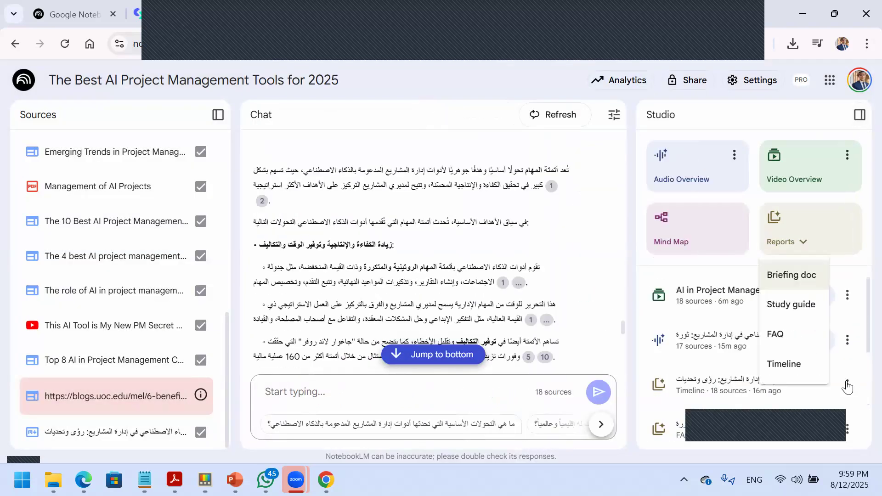
Start and pause the Arabic audio overview based on 17 sources, and open its sharing options.
{"action": "left_click", "coordinate": [735, 349]}
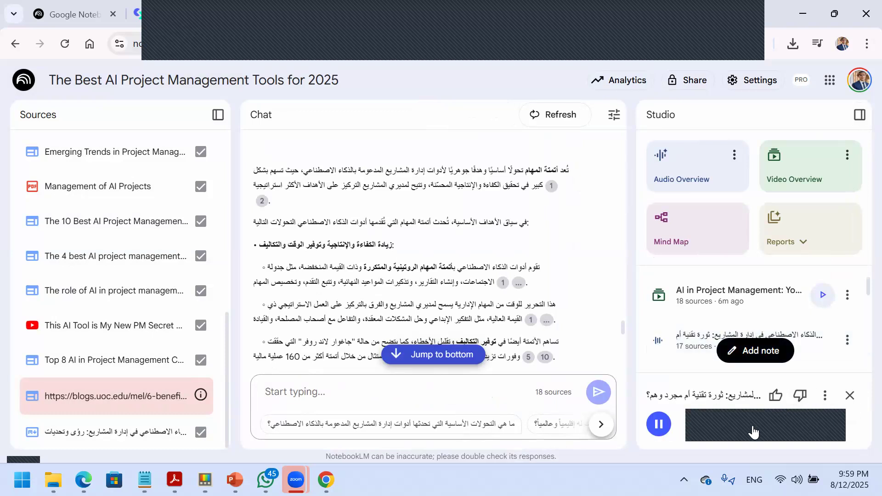
{"action": "left_click", "coordinate": [660, 425]}
{"action": "left_click", "coordinate": [823, 393]}
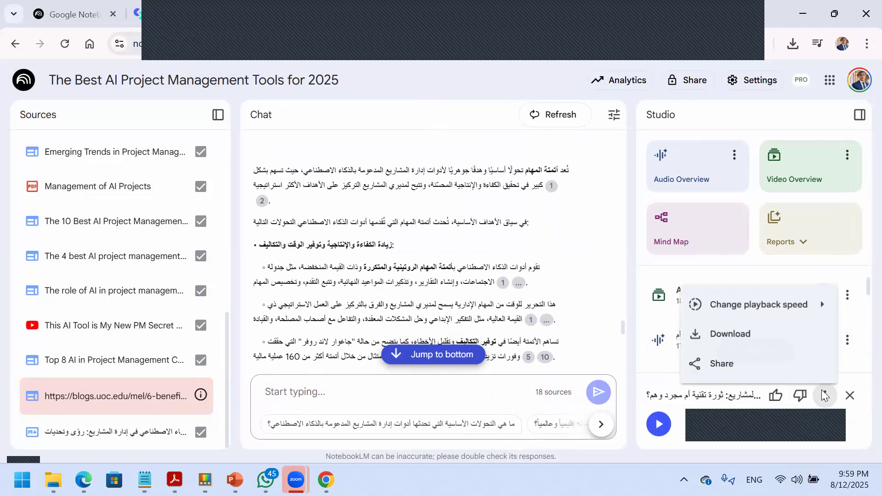
{"action": "left_click", "coordinate": [753, 365]}
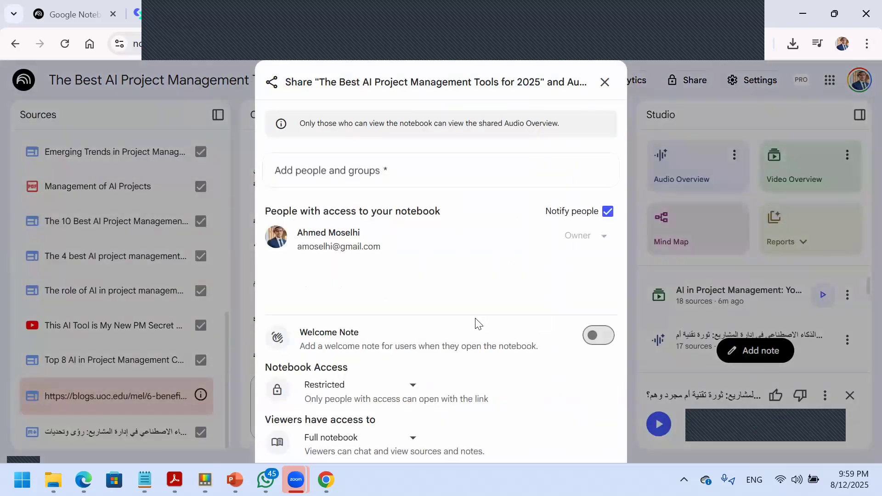
Turn on the welcome note, set notebook access to "Anyone with a link", and close the sharing options without saving.
{"action": "left_click", "coordinate": [592, 335]}
{"action": "scroll", "coordinate": [487, 375], "scroll_direction": "down", "scroll_amount": 2}
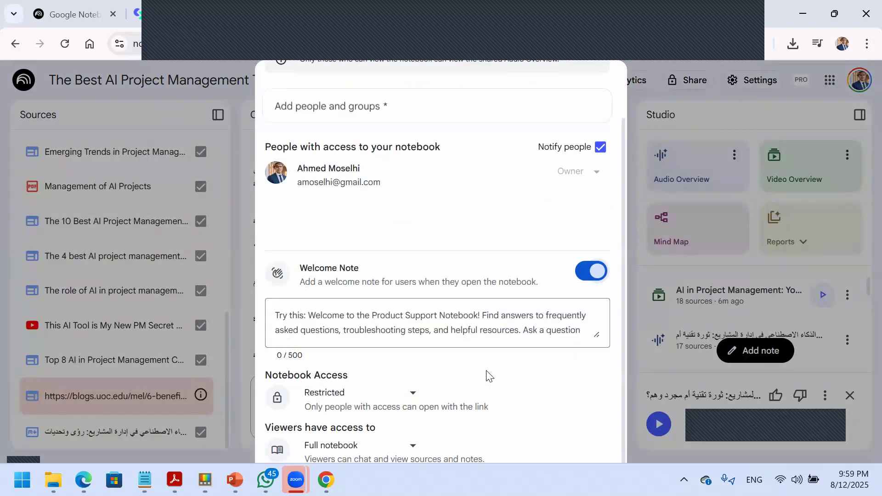
{"action": "left_click", "coordinate": [410, 393]}
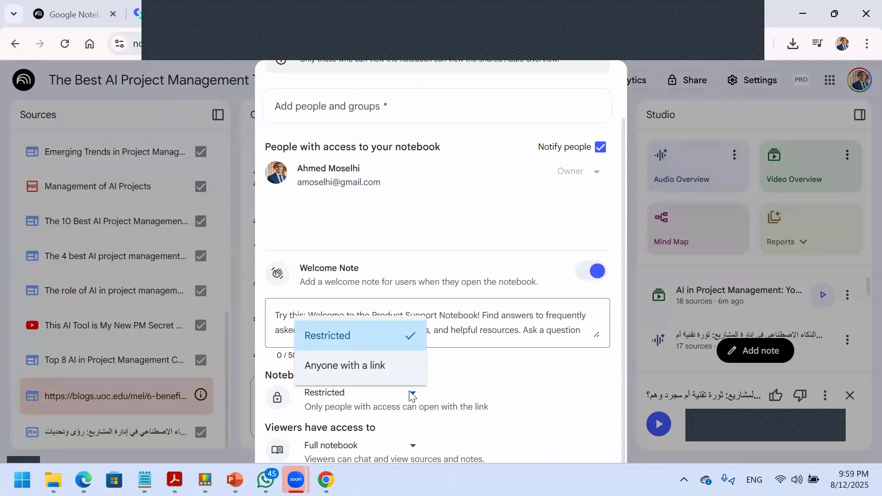
{"action": "left_click", "coordinate": [380, 367]}
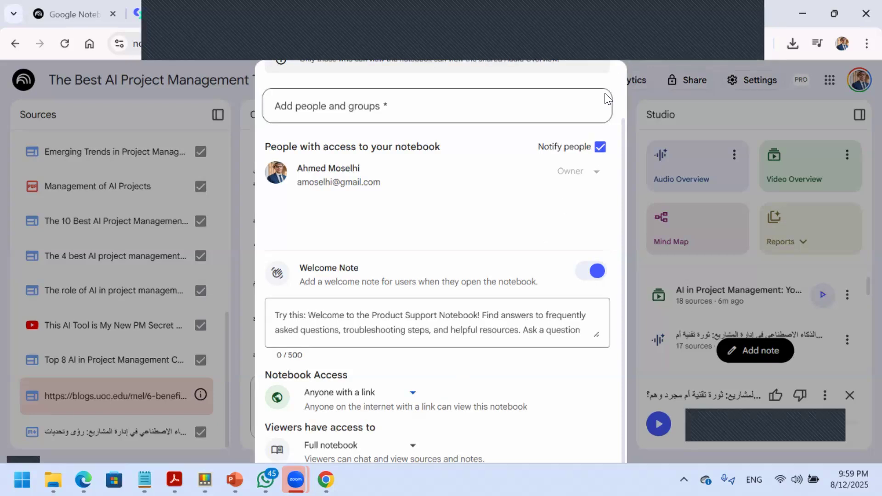
{"action": "scroll", "coordinate": [604, 95], "scroll_direction": "up", "scroll_amount": 2}
{"action": "left_click", "coordinate": [599, 82]}
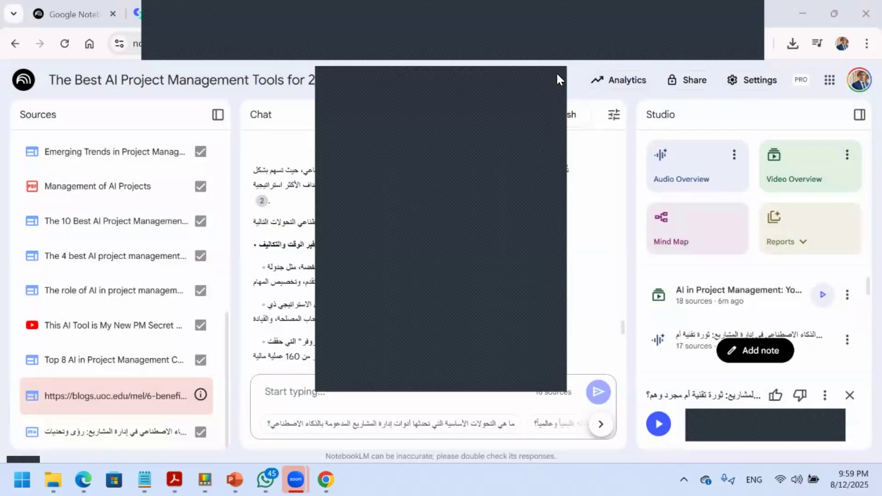
Return to the start of the chat and source list, and review the sharing options for the whole notebook.
{"action": "scroll", "coordinate": [454, 248], "scroll_direction": "up", "scroll_amount": 10}
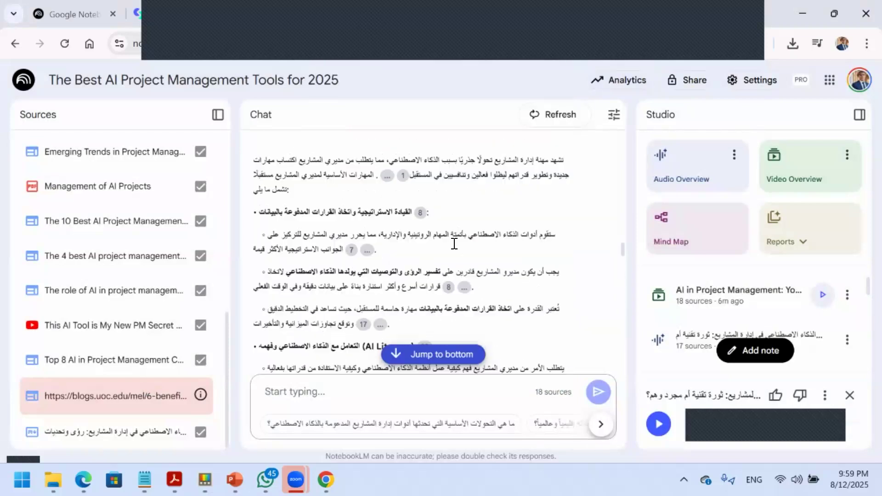
{"action": "scroll", "coordinate": [453, 246], "scroll_direction": "up", "scroll_amount": 15}
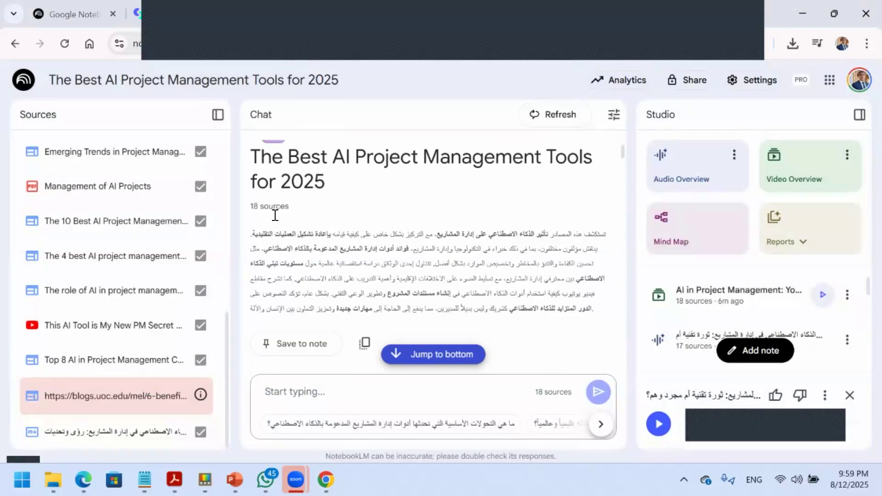
{"action": "scroll", "coordinate": [145, 209], "scroll_direction": "up", "scroll_amount": 7}
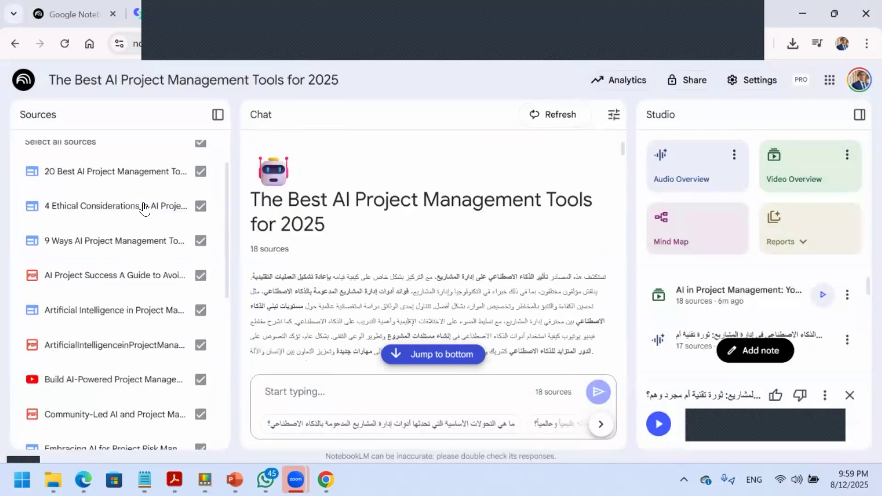
{"action": "scroll", "coordinate": [145, 209], "scroll_direction": "up", "scroll_amount": 2}
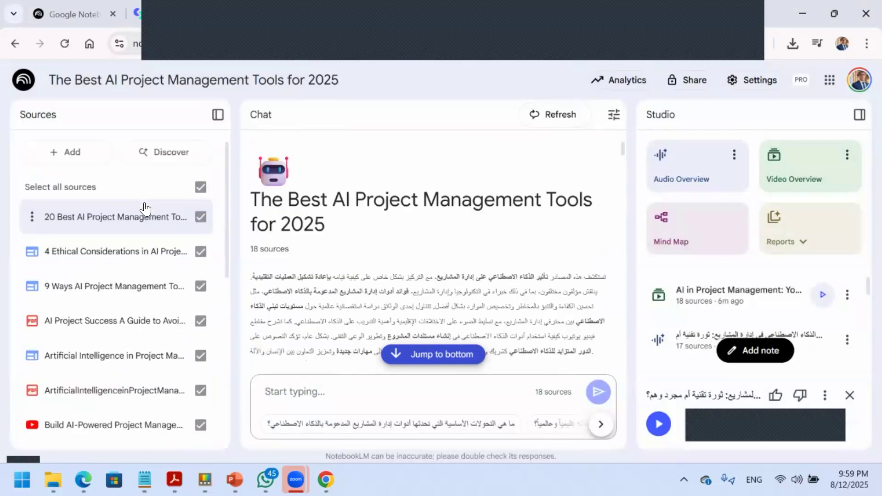
{"action": "left_click", "coordinate": [684, 81]}
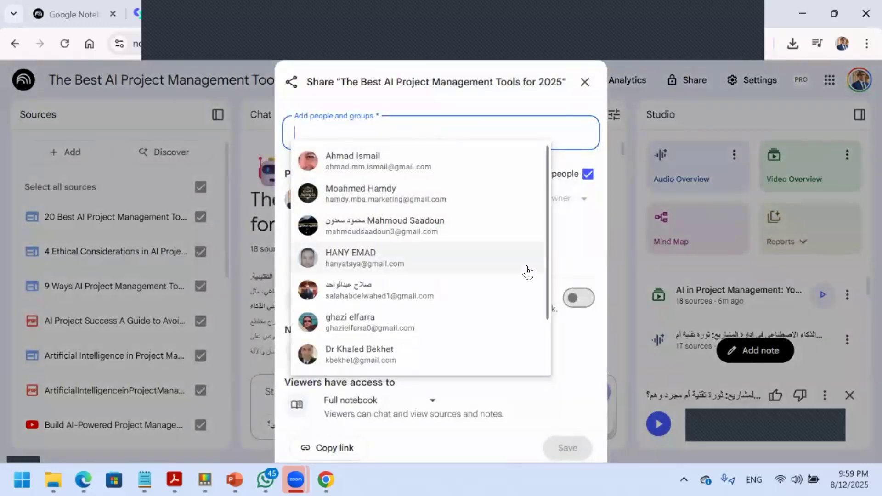
{"action": "scroll", "coordinate": [525, 272], "scroll_direction": "down", "scroll_amount": 2}
{"action": "left_click", "coordinate": [595, 385]}
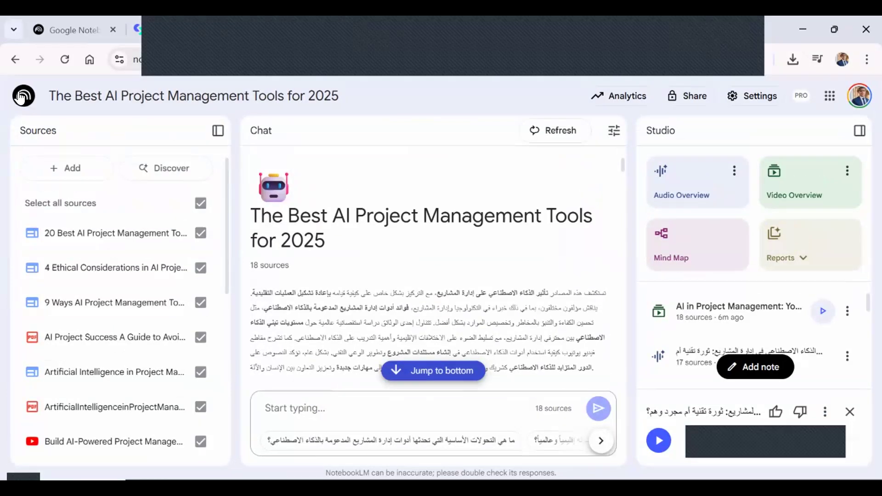
Open the "تقارير عن السعودية ملخص" notebook from the notebooks overview and look through its source list to the end.
{"action": "left_click", "coordinate": [21, 96]}
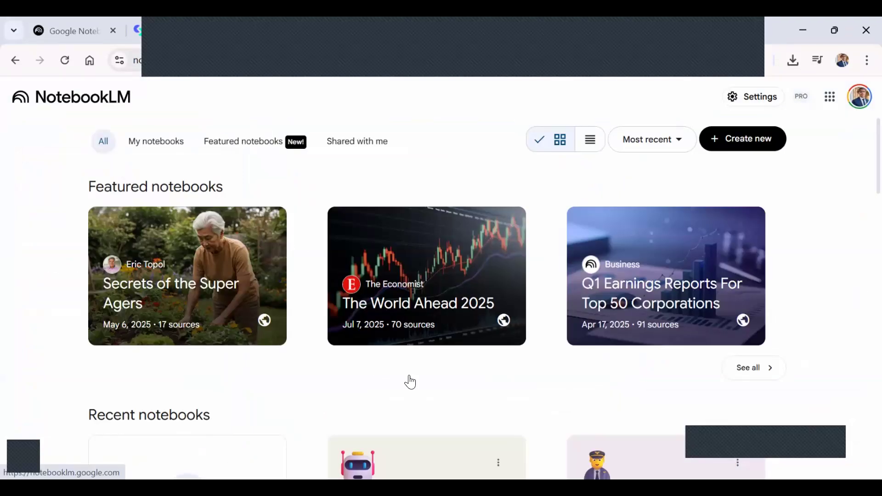
{"action": "scroll", "coordinate": [410, 381], "scroll_direction": "down", "scroll_amount": 12}
{"action": "scroll", "coordinate": [410, 382], "scroll_direction": "down", "scroll_amount": 1}
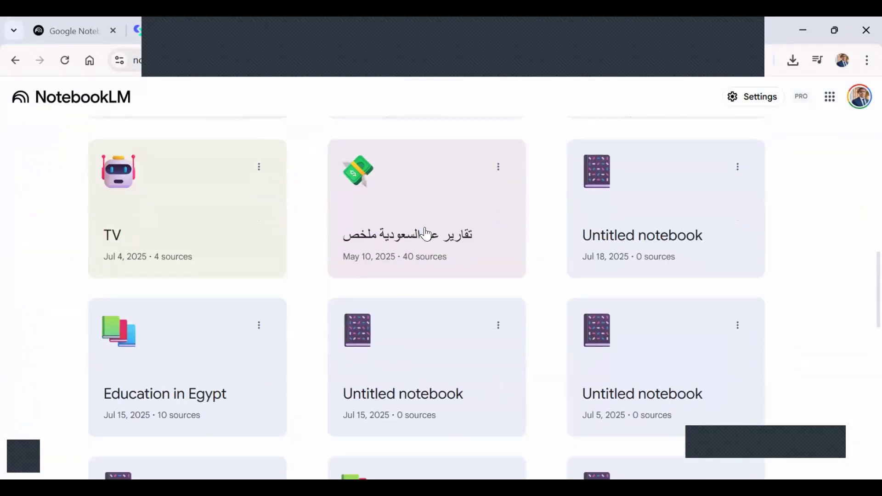
{"action": "left_click", "coordinate": [425, 231]}
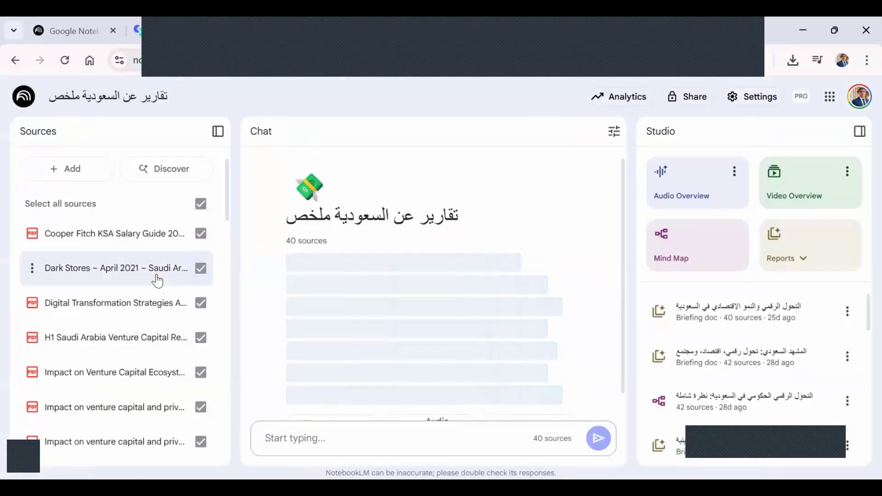
{"action": "scroll", "coordinate": [158, 284], "scroll_direction": "down", "scroll_amount": 2}
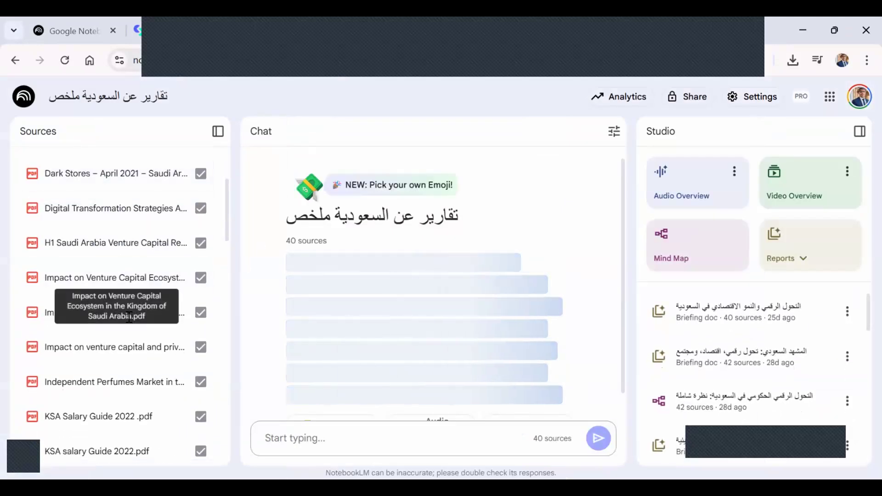
{"action": "scroll", "coordinate": [110, 381], "scroll_direction": "down", "scroll_amount": 3}
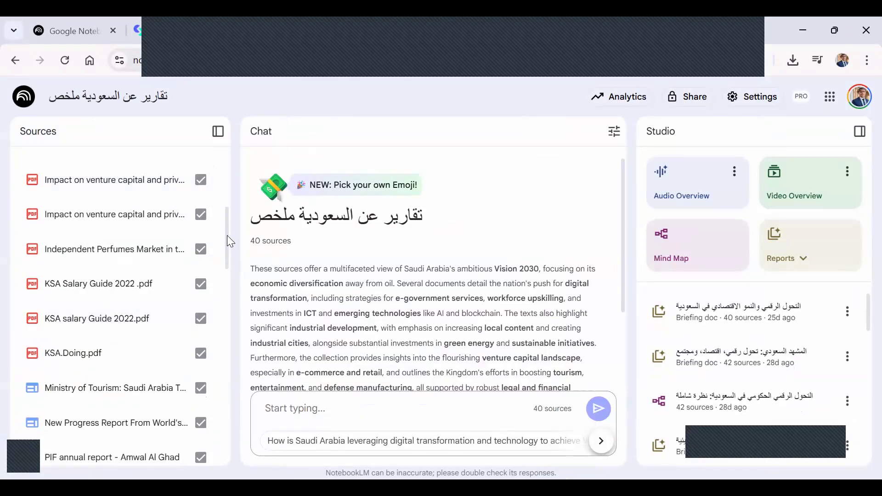
{"action": "scroll", "coordinate": [227, 234], "scroll_direction": "down", "scroll_amount": 4}
{"action": "left_click_drag", "start_coordinate": [232, 279], "coordinate": [232, 336]}
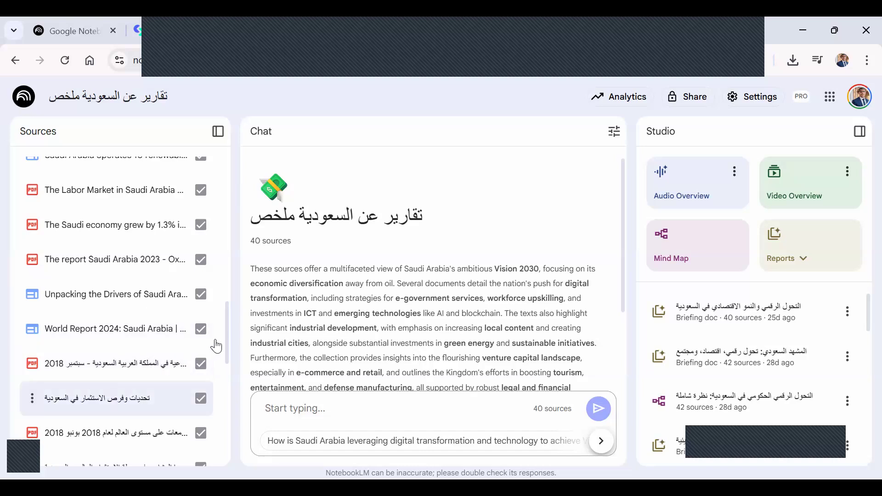
{"action": "left_click_drag", "start_coordinate": [226, 342], "coordinate": [227, 444]}
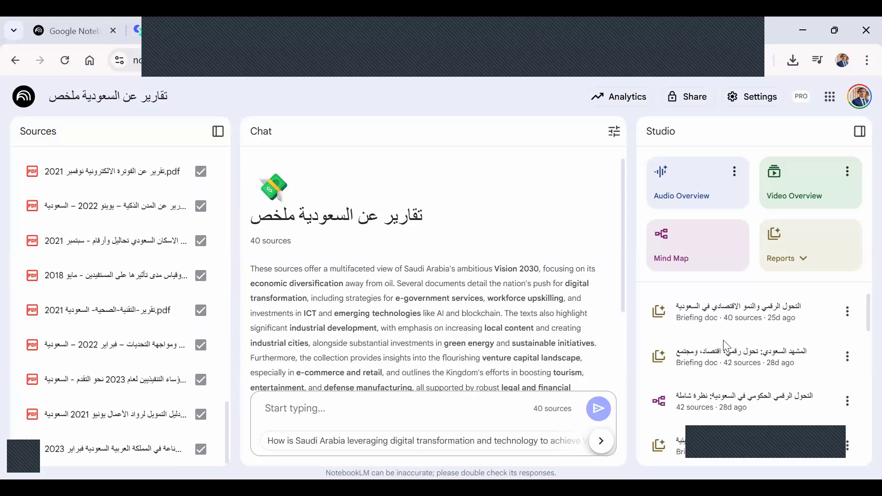
Play the "تقارير عن السعودية ملخص" audio overview while skimming the notebook summary and sources, and pause the playback.
{"action": "scroll", "coordinate": [786, 363], "scroll_direction": "down", "scroll_amount": 1}
{"action": "scroll", "coordinate": [785, 363], "scroll_direction": "down", "scroll_amount": 5}
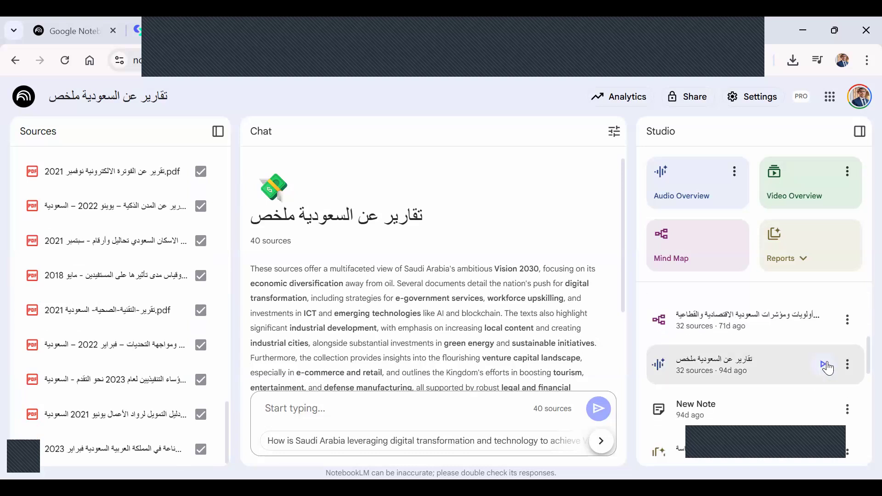
{"action": "left_click", "coordinate": [827, 366]}
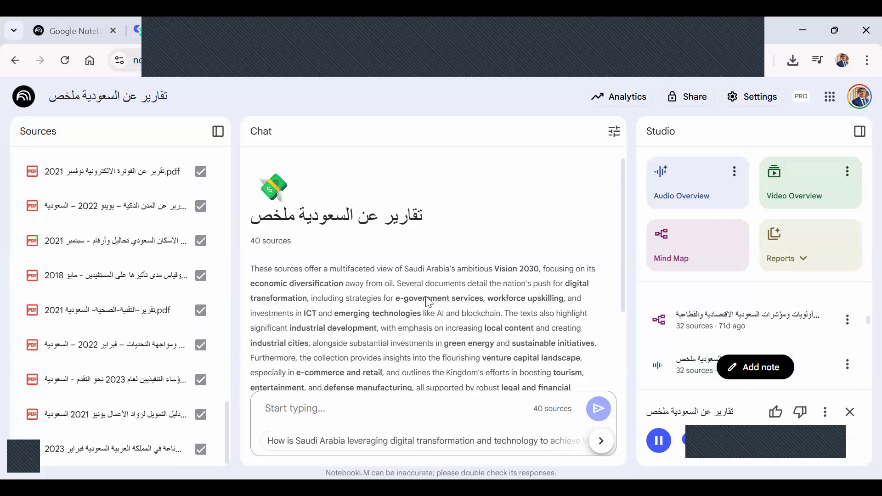
{"action": "scroll", "coordinate": [427, 301], "scroll_direction": "down", "scroll_amount": 2}
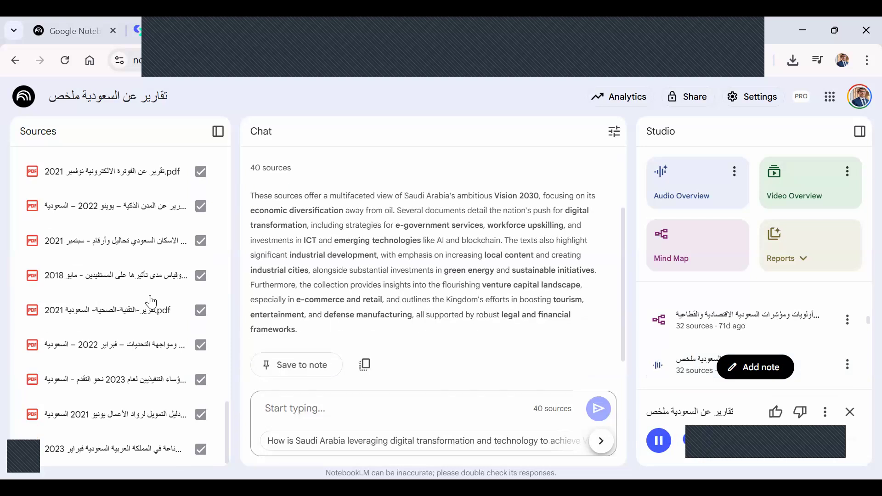
{"action": "scroll", "coordinate": [114, 320], "scroll_direction": "up", "scroll_amount": 5}
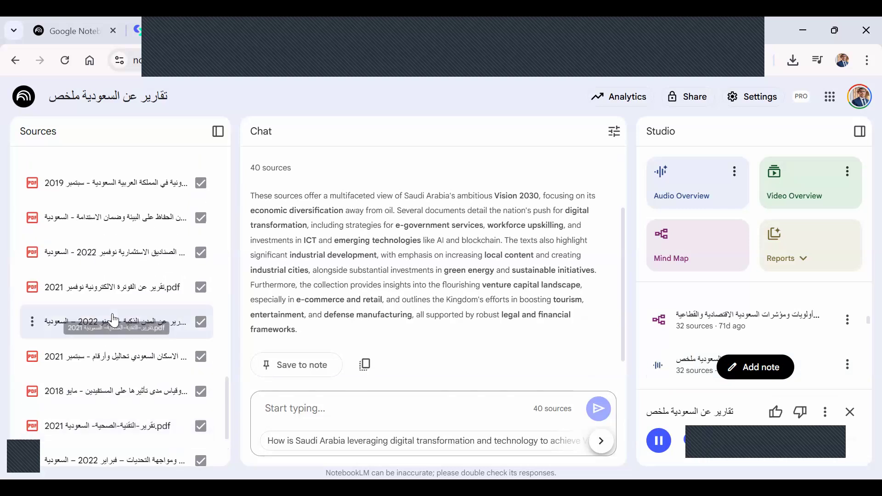
{"action": "scroll", "coordinate": [113, 320], "scroll_direction": "down", "scroll_amount": 5}
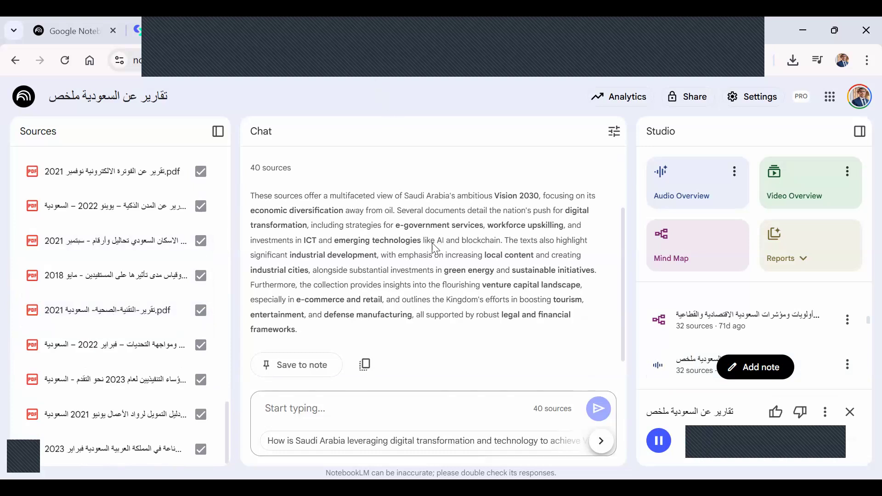
{"action": "key", "text": "alt+Tab"}
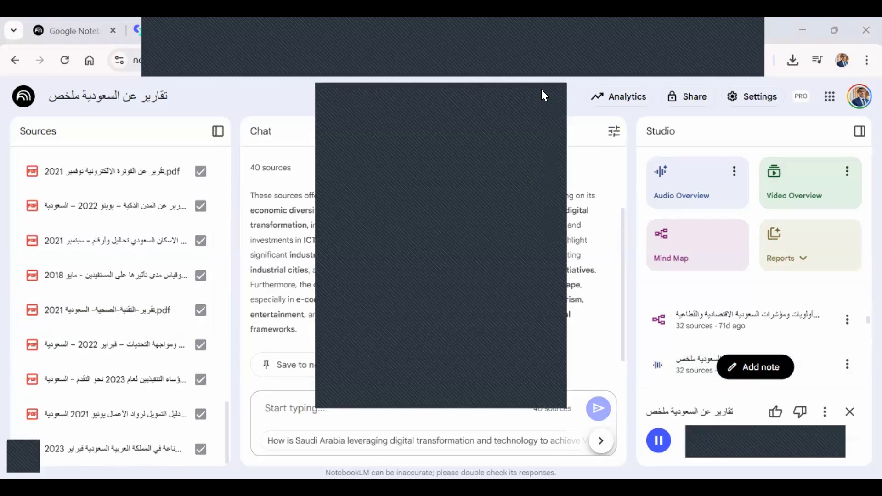
{"action": "left_click", "coordinate": [657, 441]}
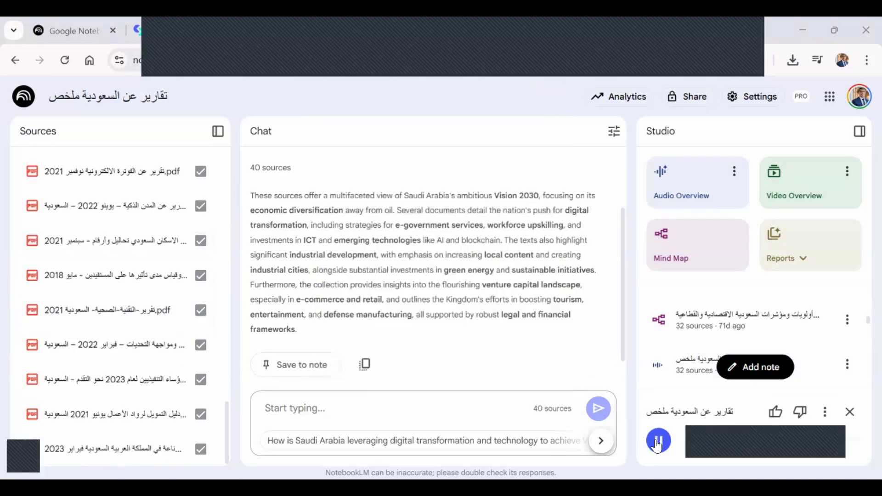
Open the "أولويات ومؤشرات السعودية الاقتصادية والقطاعية 2023" mind map, collapse and re-expand its root, and expand the "الاقتصاد السعودي 2023" branch.
{"action": "left_click", "coordinate": [681, 320]}
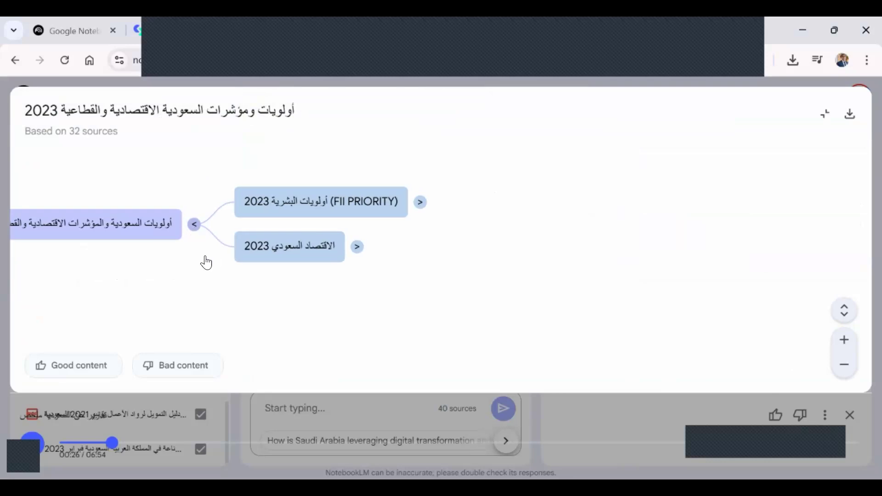
{"action": "left_click", "coordinate": [193, 228]}
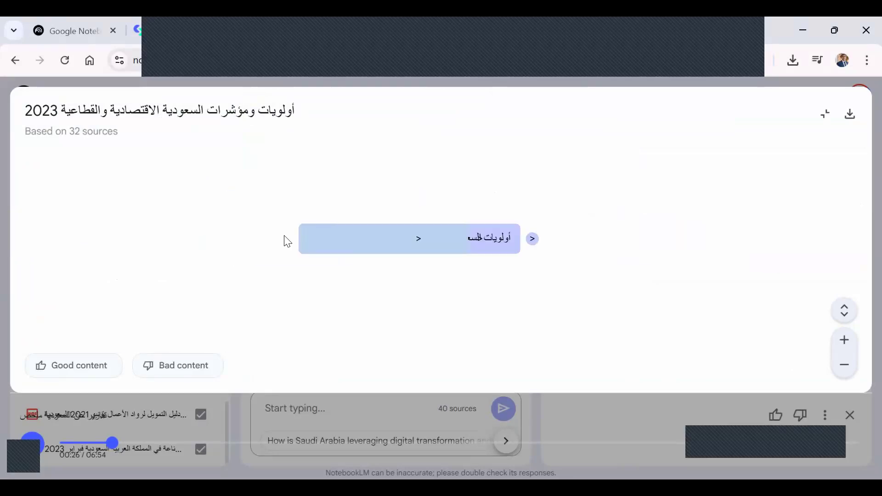
{"action": "left_click", "coordinate": [532, 246]}
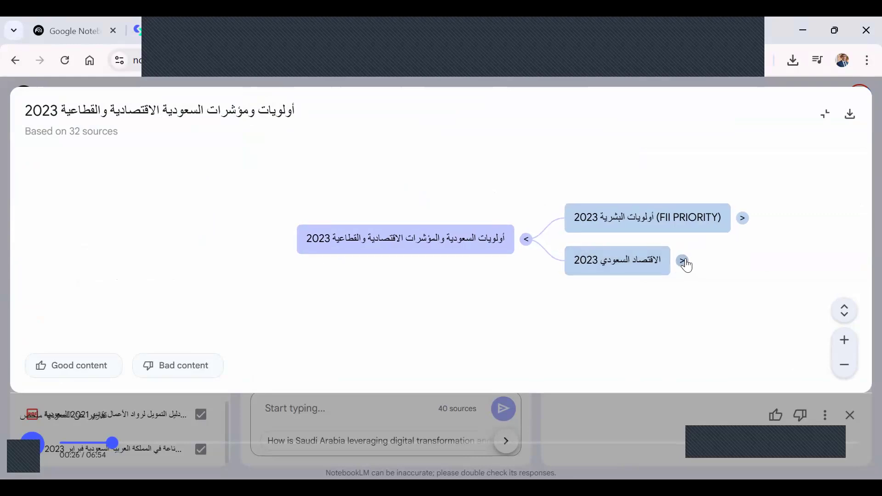
{"action": "left_click", "coordinate": [683, 261]}
{"action": "left_click_drag", "start_coordinate": [248, 269], "coordinate": [175, 475]}
{"action": "scroll", "coordinate": [351, 284], "scroll_direction": "down", "scroll_amount": 4}
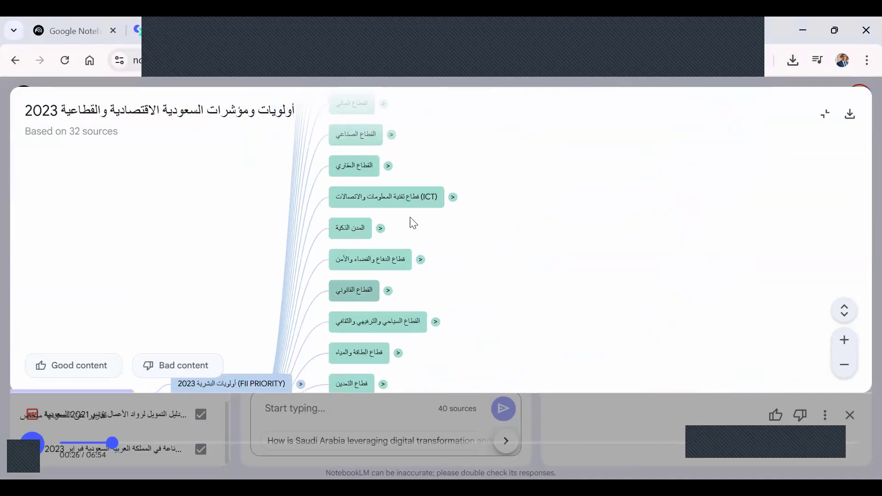
Expand the "المدن الذكية" branch along with its "إنجازات السعودية نحو المدن الذكية" and "ابتكارات المدن الذكية" sub-branches.
{"action": "left_click", "coordinate": [381, 229]}
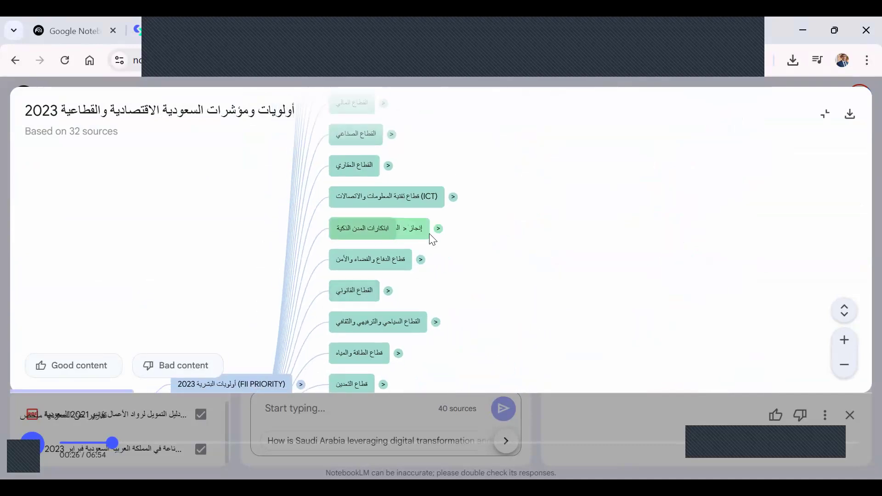
{"action": "left_click", "coordinate": [412, 314]}
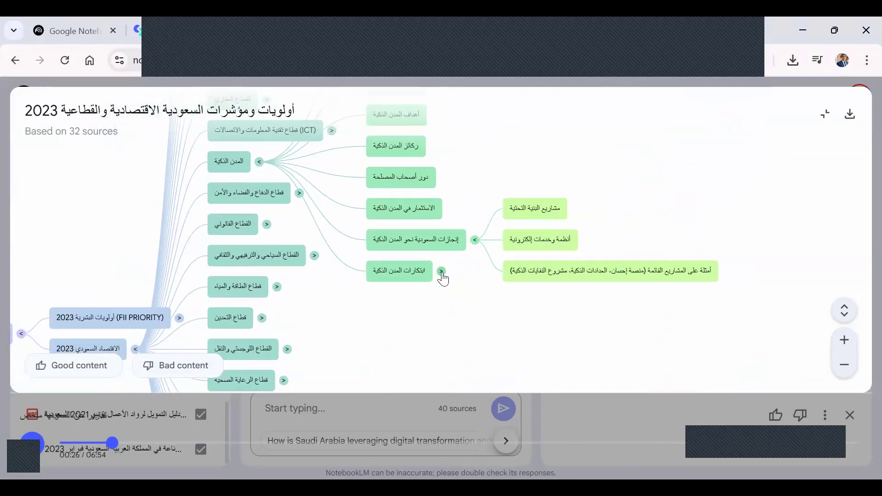
{"action": "left_click", "coordinate": [441, 272]}
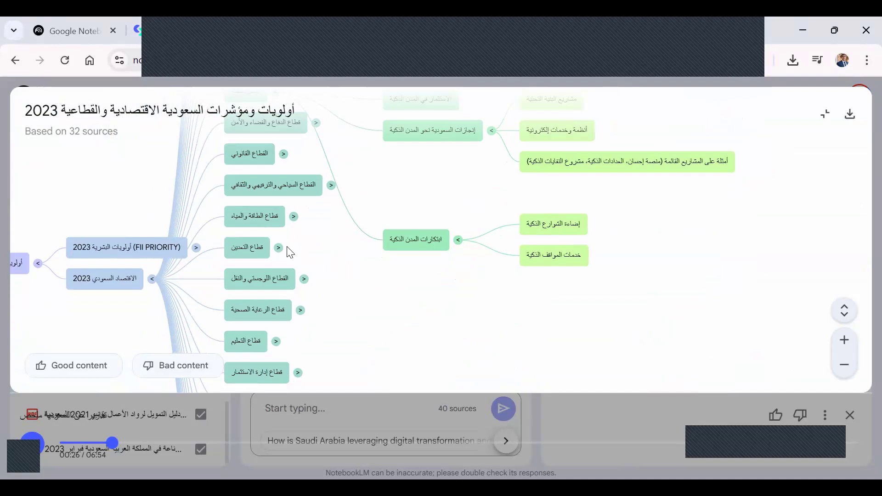
Expand the "قطاع التعدين" and "قطاع الطاقة والمياه" branches, including the latter's "الهيدروجين" and "المياه والصرف الصحي (خصخصة)" sub-branches.
{"action": "left_click", "coordinate": [279, 248]}
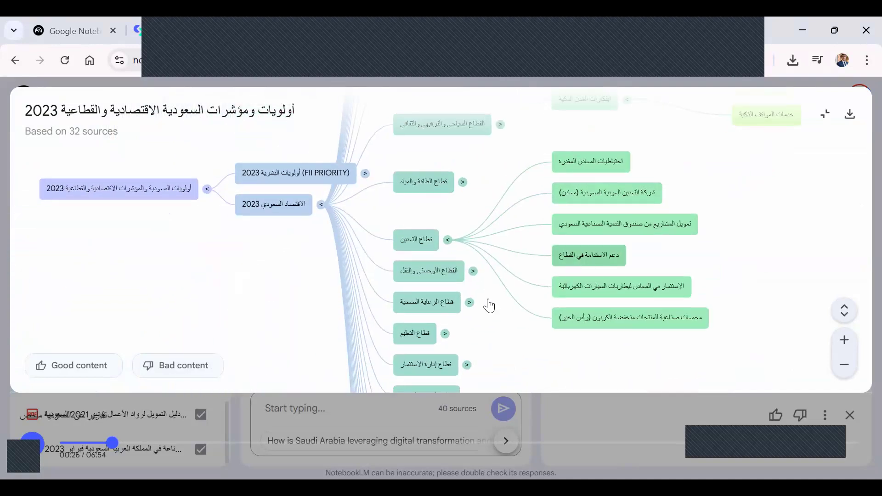
{"action": "left_click", "coordinate": [464, 182]}
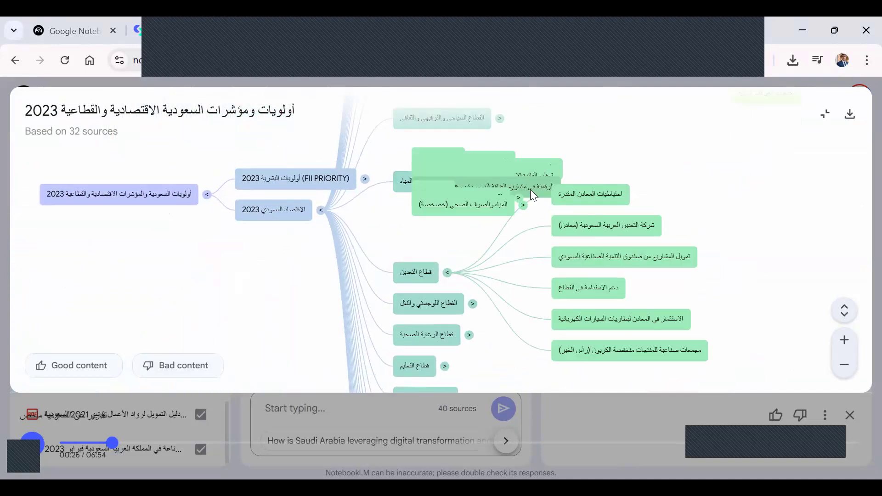
{"action": "left_click", "coordinate": [596, 350]}
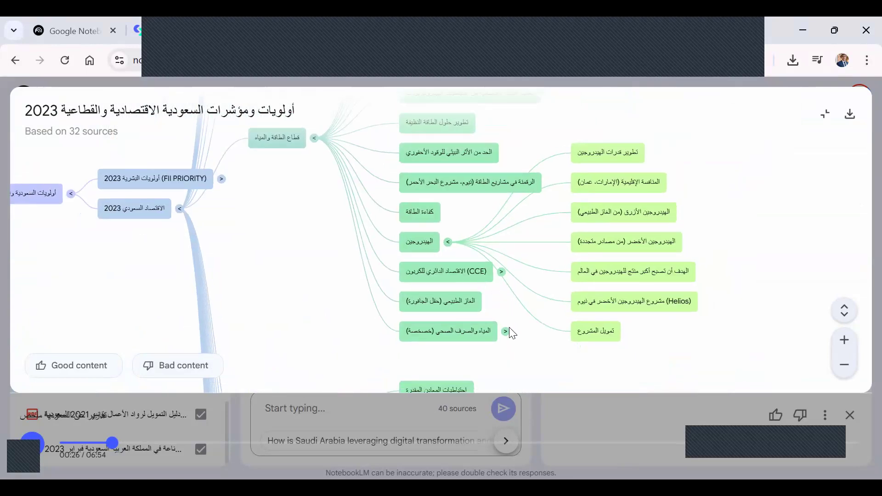
{"action": "left_click", "coordinate": [506, 331]}
{"action": "left_click_drag", "start_coordinate": [422, 239], "coordinate": [441, 94]}
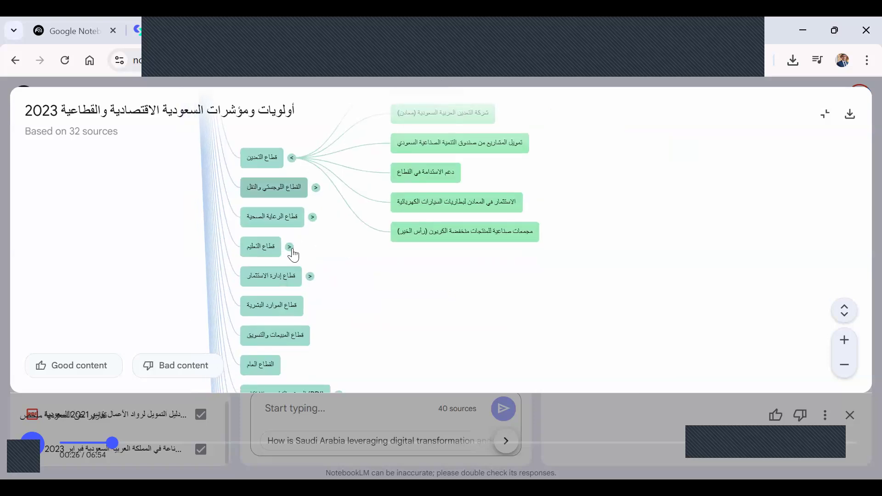
Expand the "قطاع التعليم" branch and have the chat discuss its "مراجعة المناهج الدراسية" topic.
{"action": "left_click", "coordinate": [290, 248]}
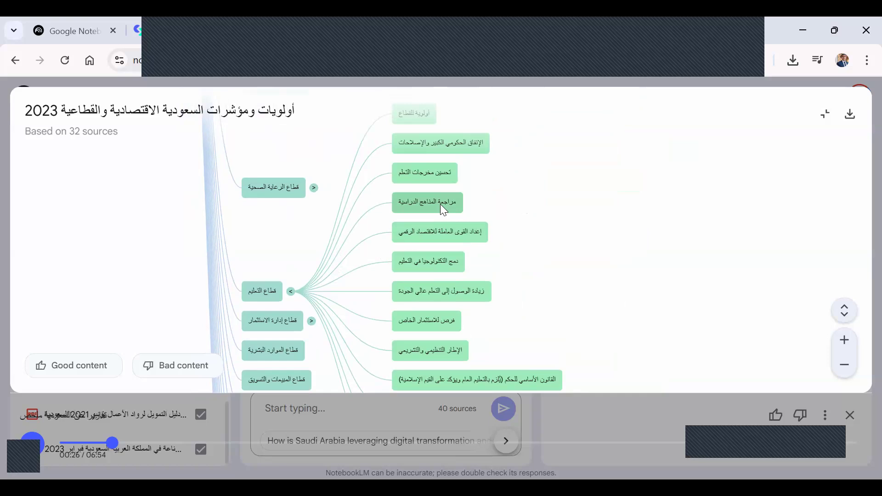
{"action": "left_click", "coordinate": [442, 204]}
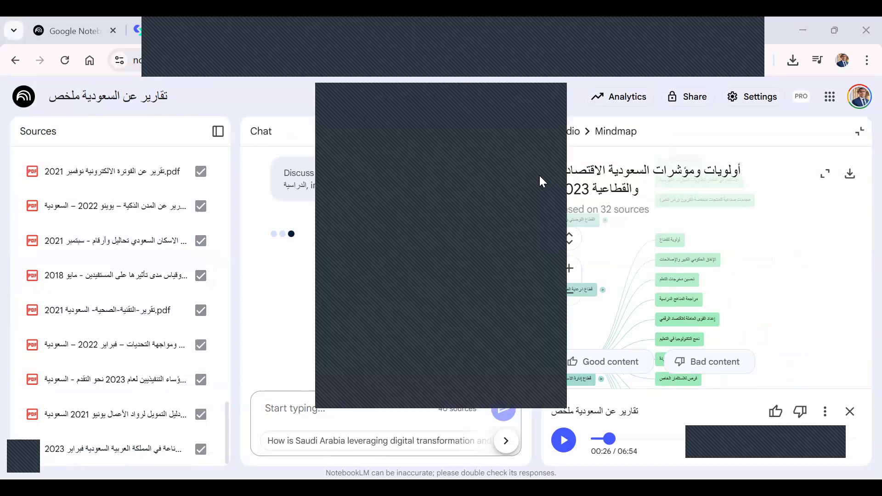
{"action": "left_click", "coordinate": [550, 101]}
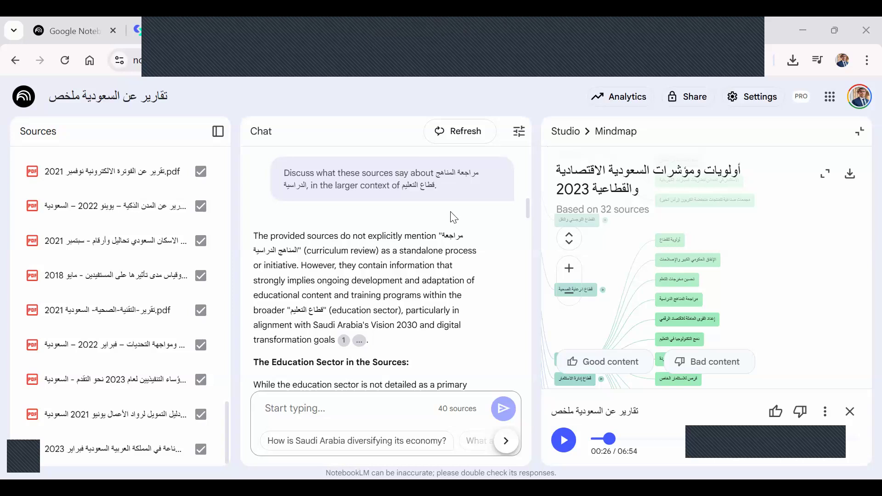
{"action": "key", "text": "alt+Tab"}
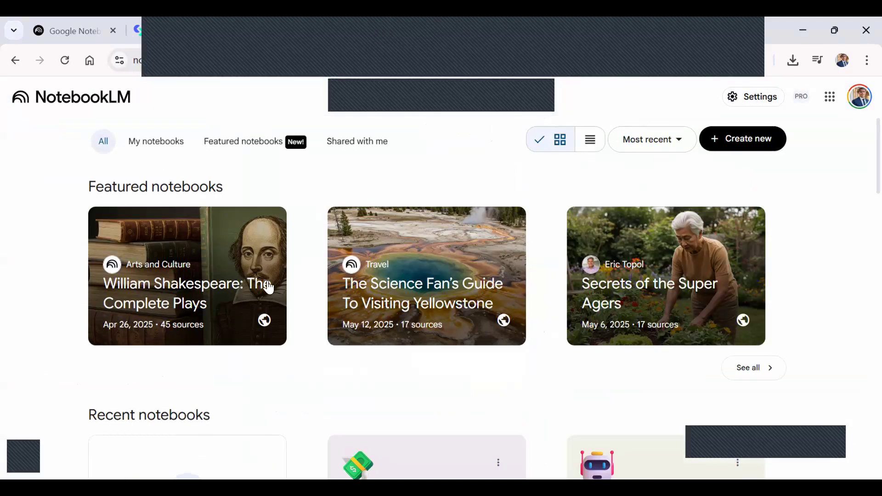
Browse the featured notebooks, open The Economist's "The World Ahead 2025" public notebook, and skim its introduction.
{"action": "scroll", "coordinate": [267, 287], "scroll_direction": "down", "scroll_amount": 1}
{"action": "scroll", "coordinate": [259, 120], "scroll_direction": "up", "scroll_amount": 1}
{"action": "left_click", "coordinate": [253, 140]}
{"action": "scroll", "coordinate": [495, 260], "scroll_direction": "down", "scroll_amount": 5}
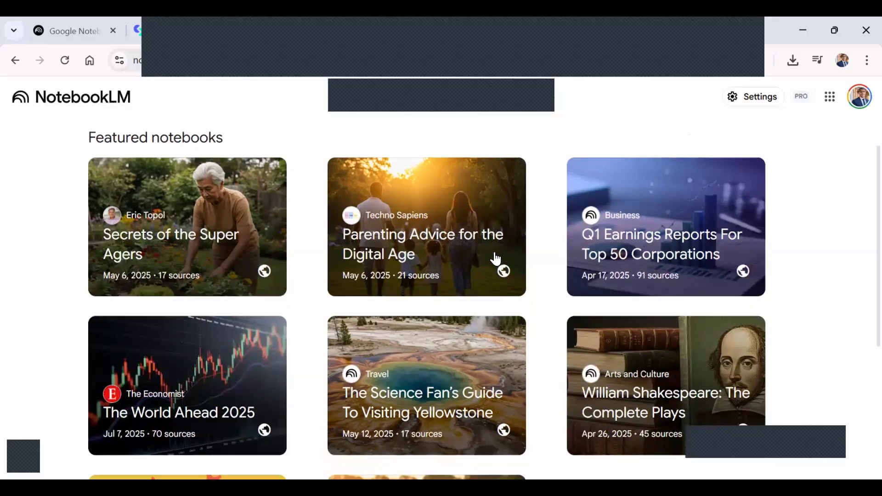
{"action": "scroll", "coordinate": [225, 307], "scroll_direction": "up", "scroll_amount": 3}
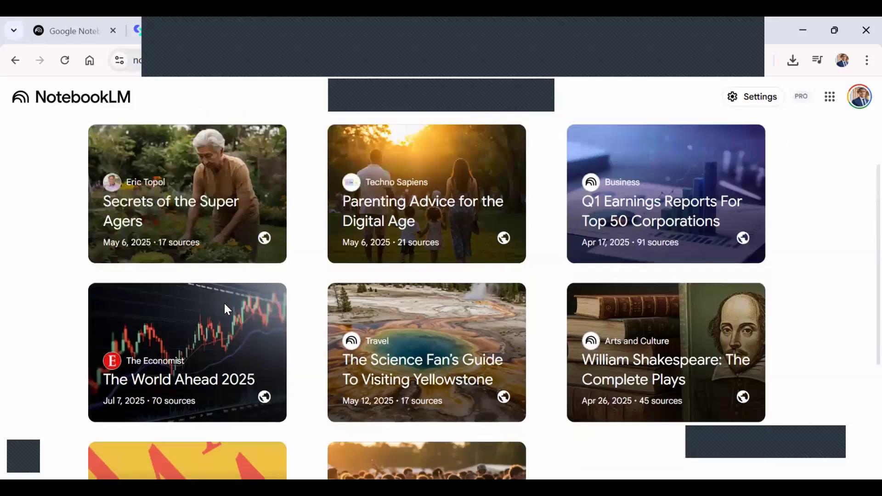
{"action": "left_click", "coordinate": [209, 334]}
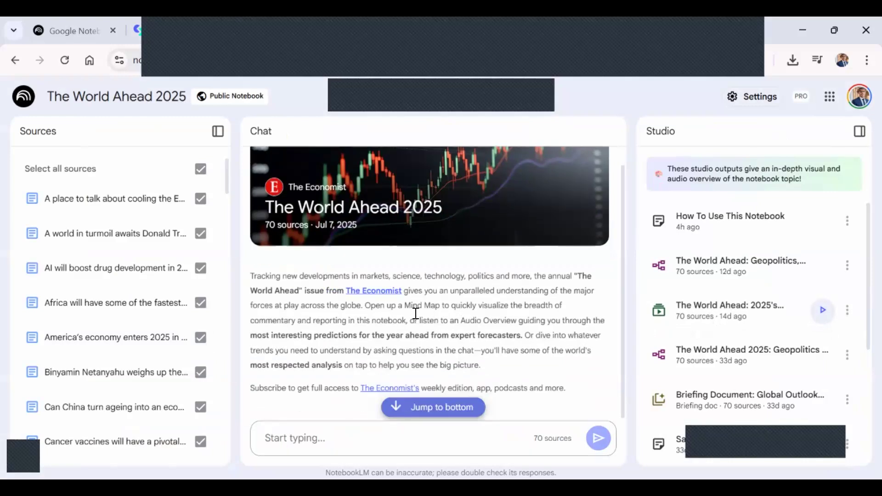
{"action": "scroll", "coordinate": [416, 314], "scroll_direction": "up", "scroll_amount": 1}
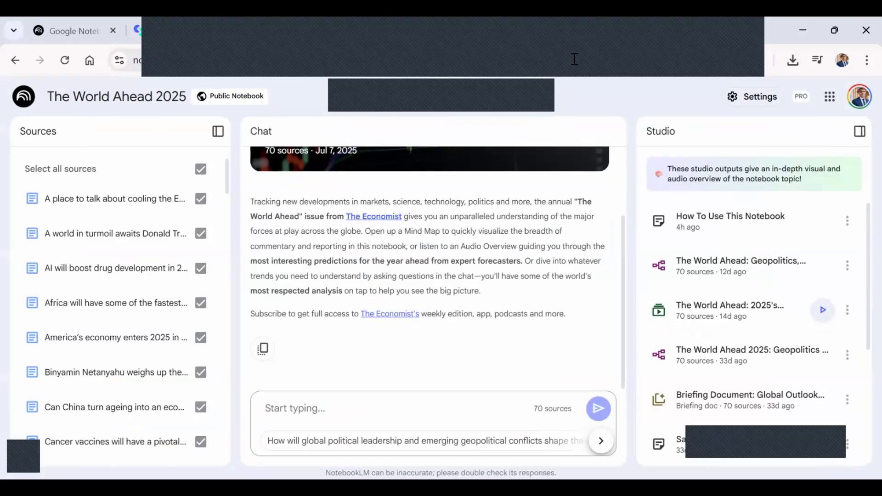
Switch to Gemini and look through the signed-in Google account's details.
{"action": "left_click", "coordinate": [449, 26]}
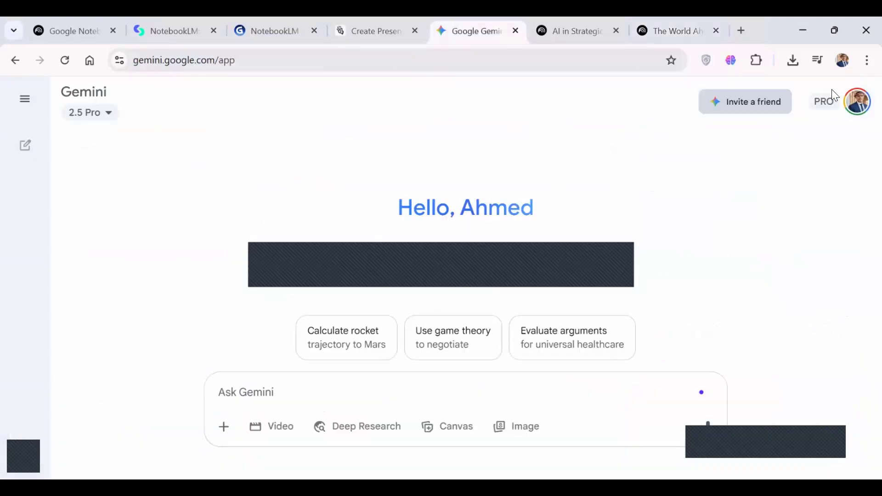
{"action": "left_click", "coordinate": [857, 102]}
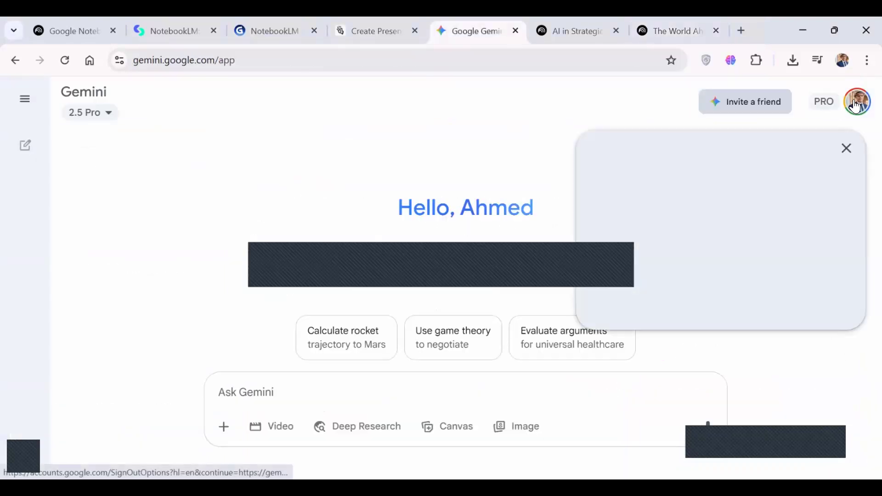
{"action": "scroll", "coordinate": [720, 333], "scroll_direction": "down", "scroll_amount": 1}
{"action": "scroll", "coordinate": [720, 333], "scroll_direction": "up", "scroll_amount": 1}
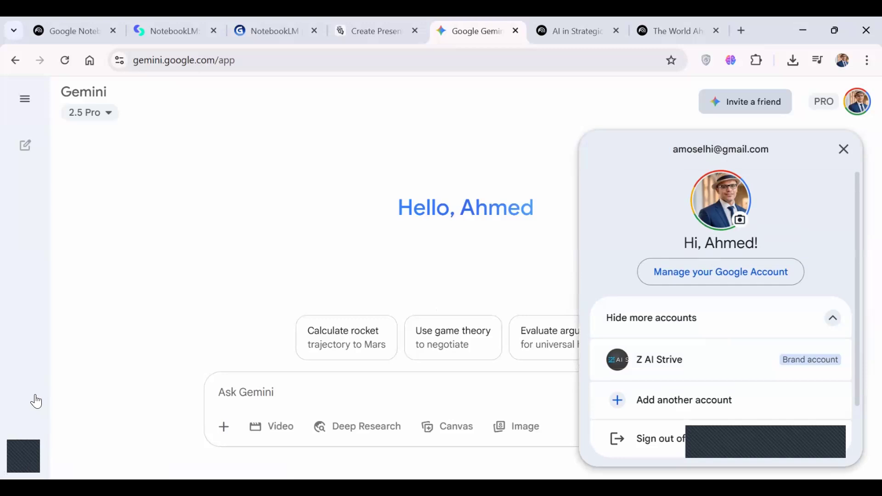
Open the Google AI Ultra upgrade offer from Gemini's settings and review its price and included benefits.
{"action": "left_click", "coordinate": [87, 459]}
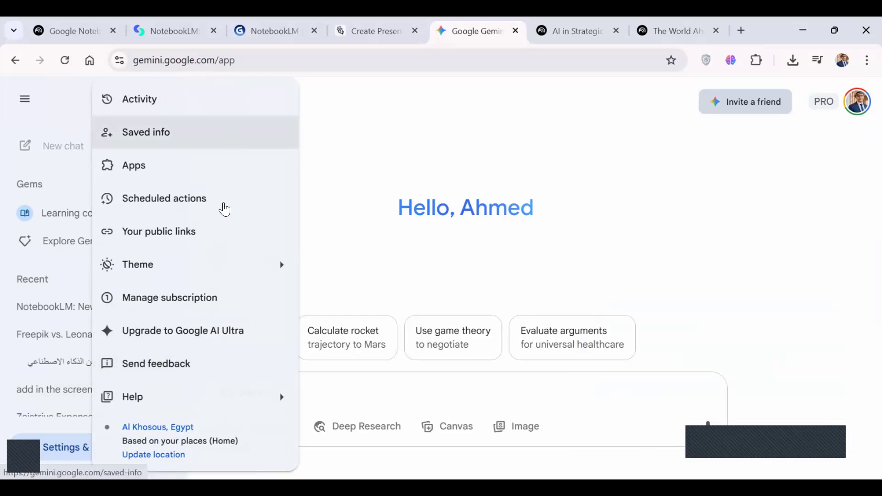
{"action": "left_click", "coordinate": [226, 327]}
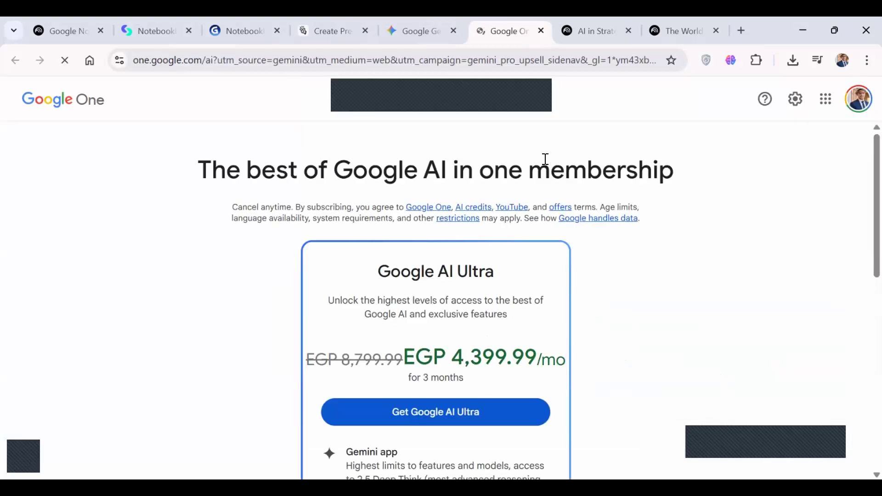
{"action": "scroll", "coordinate": [437, 308], "scroll_direction": "down", "scroll_amount": 10}
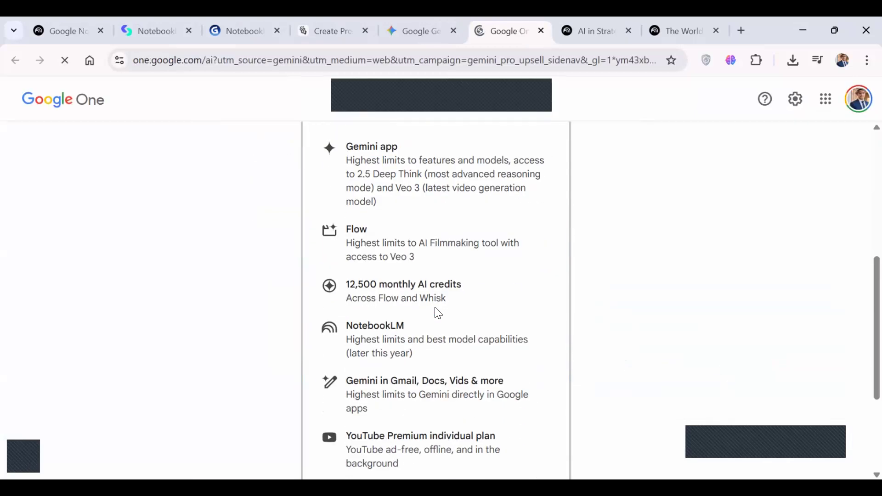
{"action": "scroll", "coordinate": [437, 313], "scroll_direction": "up", "scroll_amount": 10}
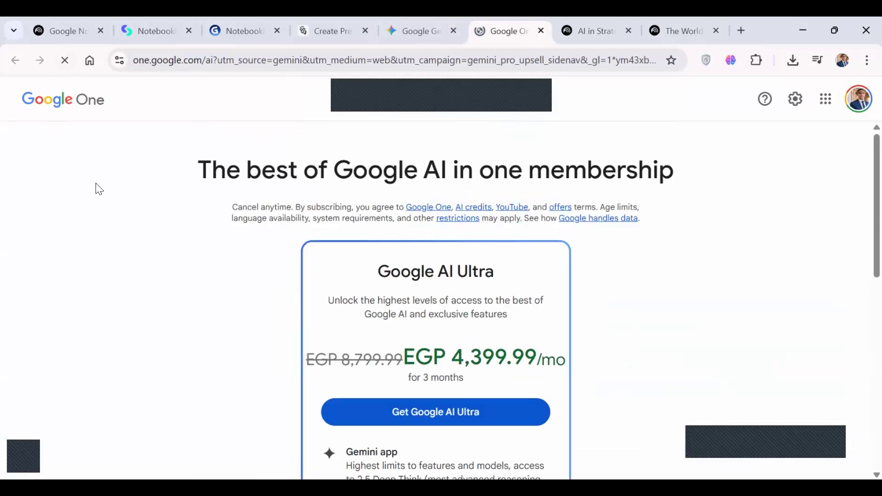
Open the Google One home page and look over the storage overview and member benefits.
{"action": "left_click", "coordinate": [85, 113]}
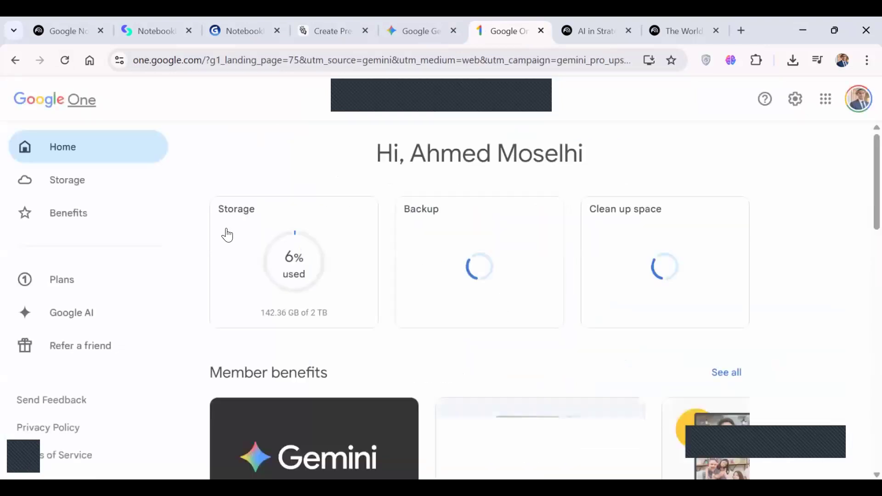
{"action": "scroll", "coordinate": [388, 289], "scroll_direction": "down", "scroll_amount": 6}
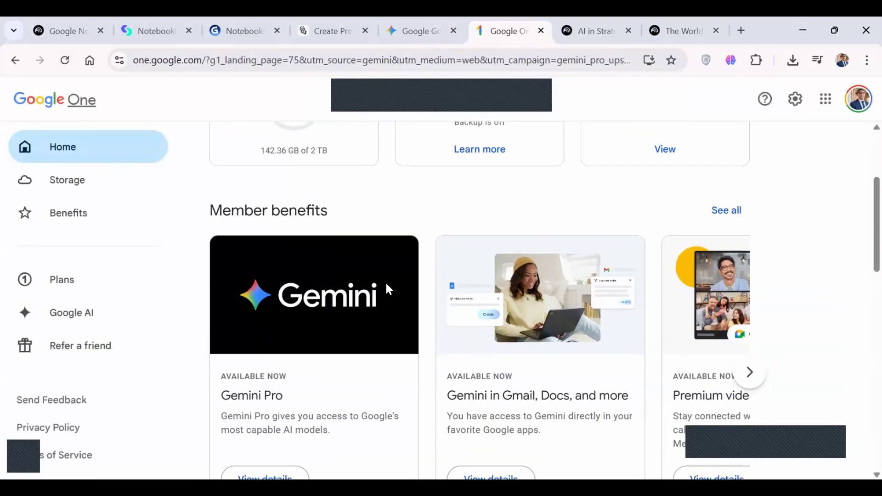
{"action": "scroll", "coordinate": [388, 289], "scroll_direction": "down", "scroll_amount": 2}
{"action": "scroll", "coordinate": [388, 289], "scroll_direction": "up", "scroll_amount": 8}
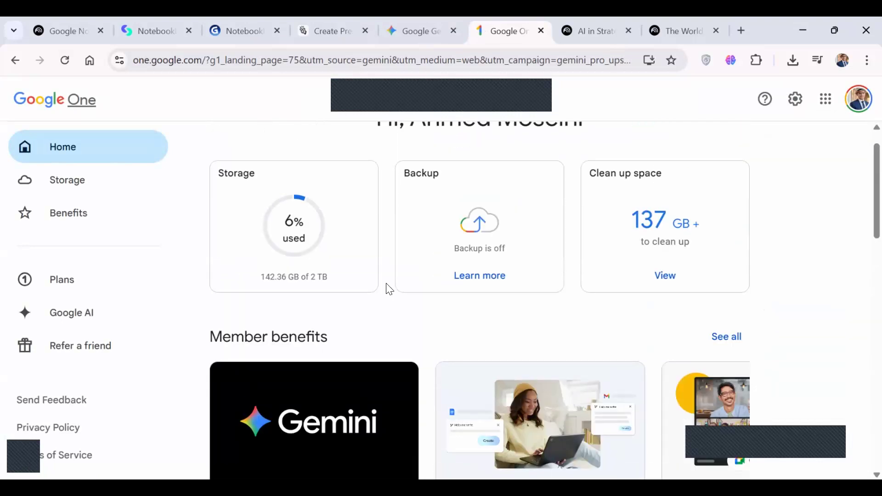
{"action": "scroll", "coordinate": [388, 288], "scroll_direction": "down", "scroll_amount": 3}
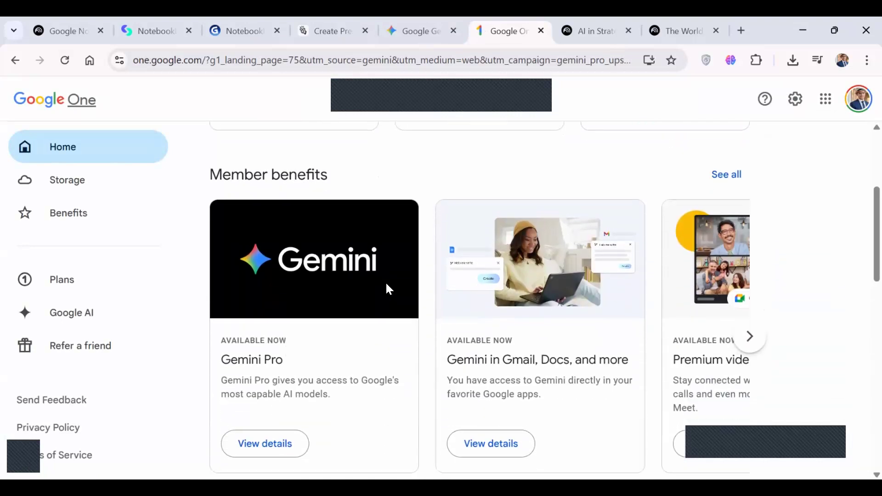
Open the Google One plans and compare the Google AI Pro and Premium prices and features, including NotebookLM limits.
{"action": "left_click", "coordinate": [68, 281]}
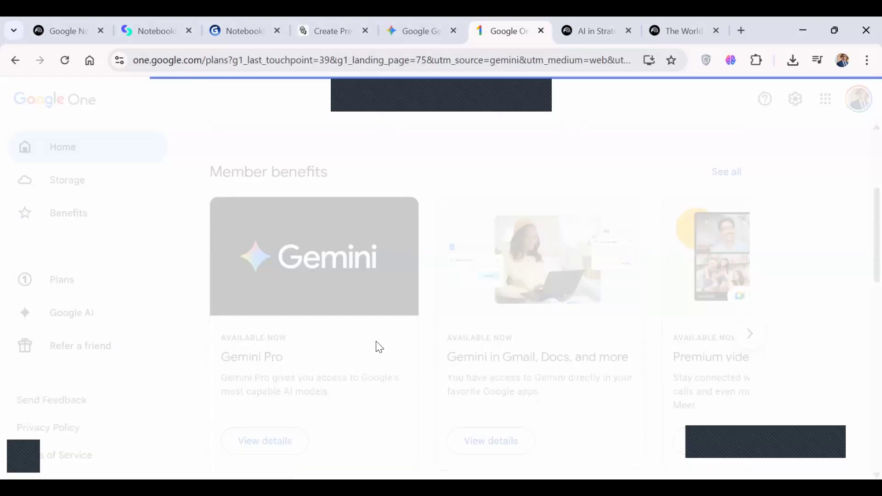
{"action": "scroll", "coordinate": [379, 346], "scroll_direction": "down", "scroll_amount": 3}
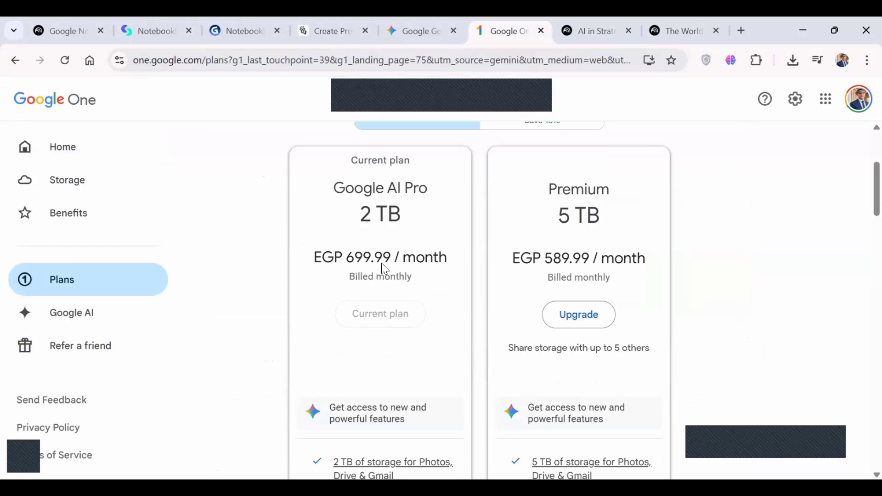
{"action": "scroll", "coordinate": [382, 264], "scroll_direction": "down", "scroll_amount": 5}
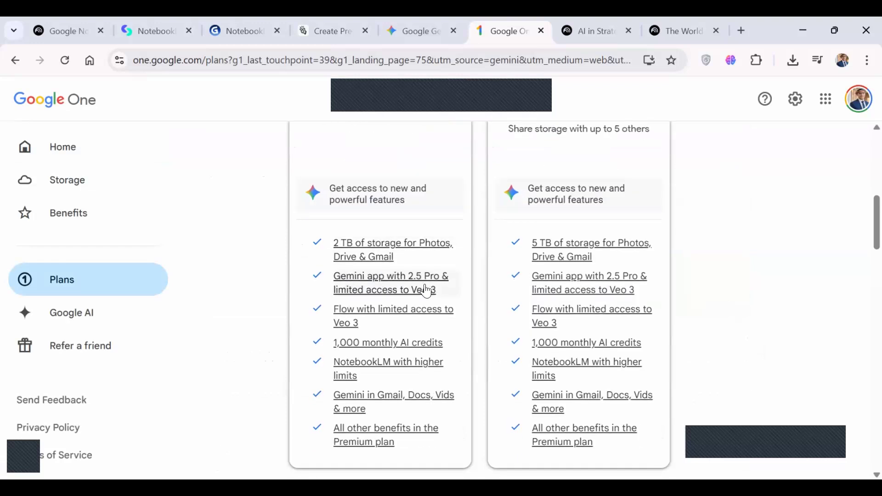
{"action": "scroll", "coordinate": [428, 290], "scroll_direction": "down", "scroll_amount": 1}
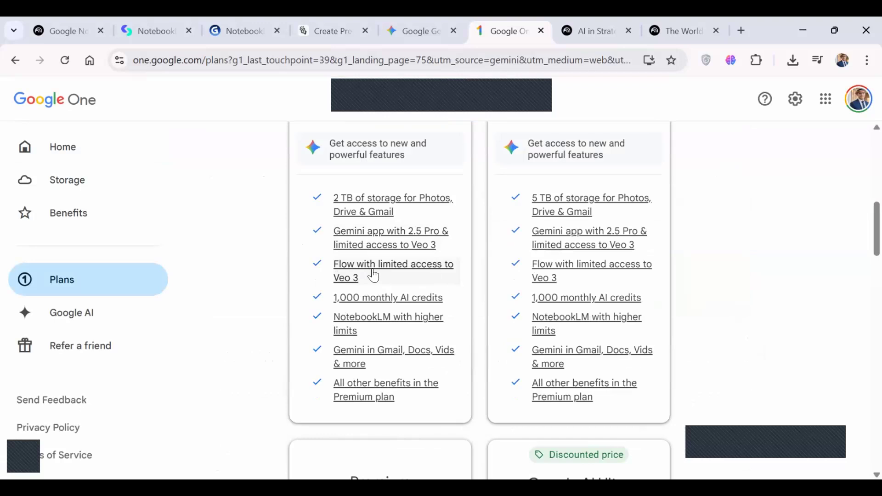
{"action": "scroll", "coordinate": [373, 276], "scroll_direction": "down", "scroll_amount": 1}
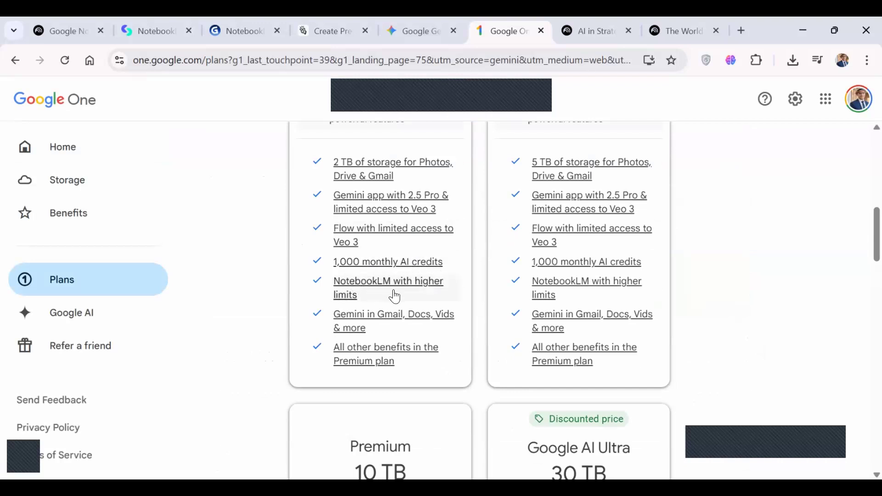
Review the remaining features listed for the 2 TB and 5 TB Google One plans, including NotebookLM with higher limits.
{"action": "scroll", "coordinate": [396, 296], "scroll_direction": "down", "scroll_amount": 1}
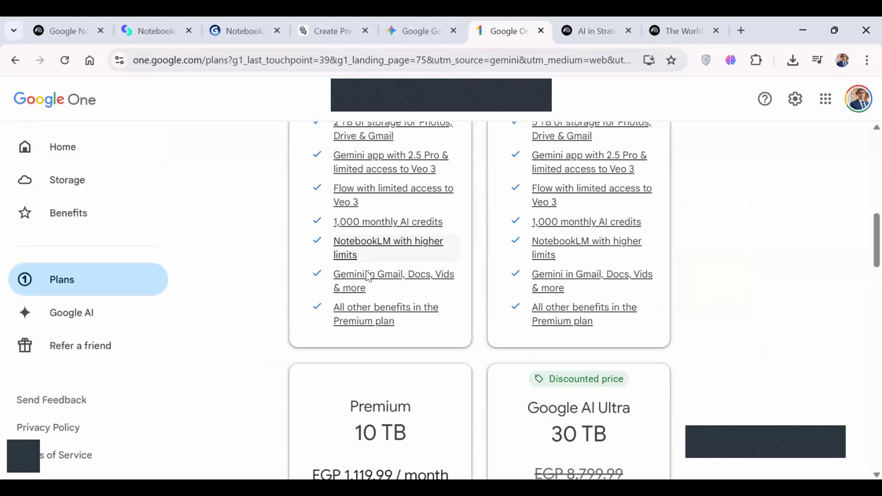
{"action": "scroll", "coordinate": [402, 283], "scroll_direction": "down", "scroll_amount": 1}
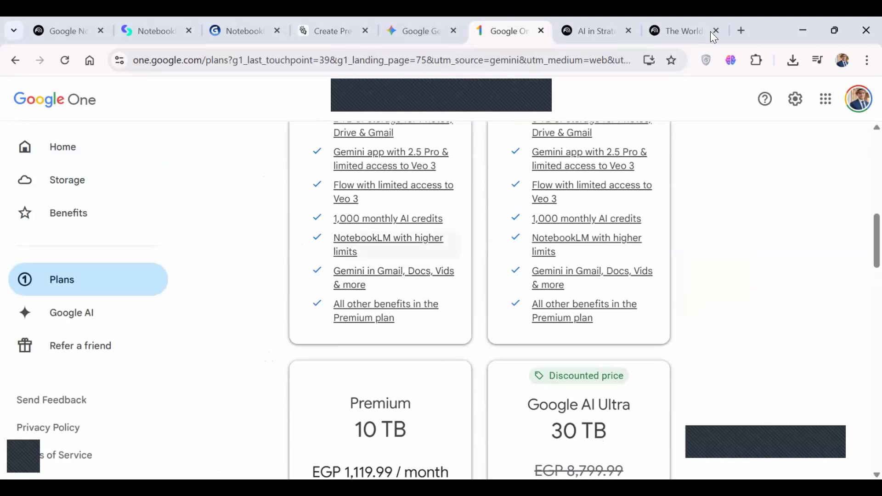
Open Gmail in a new tab and look through the suggested Gems in its Gemini assistant.
{"action": "left_click", "coordinate": [742, 30]}
{"action": "type", "text": "mail.google.com/mail/?shva=1#inbox"}
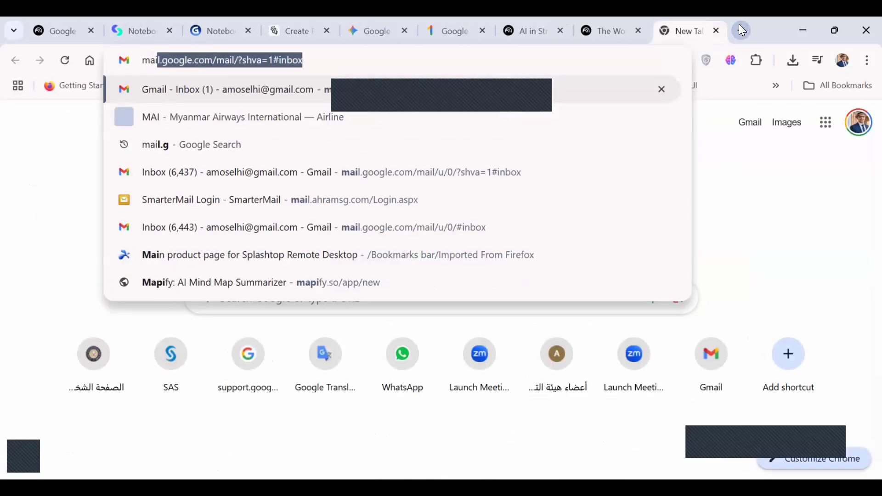
{"action": "key", "text": "Return"}
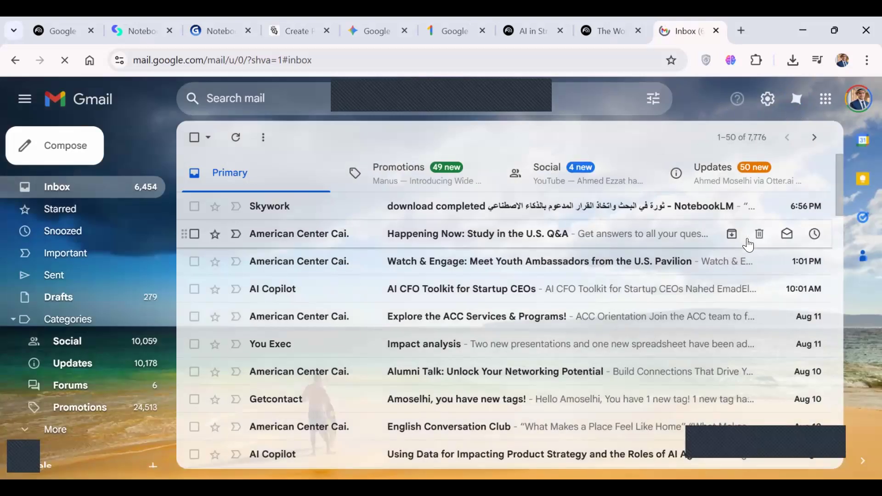
{"action": "left_click", "coordinate": [797, 99]}
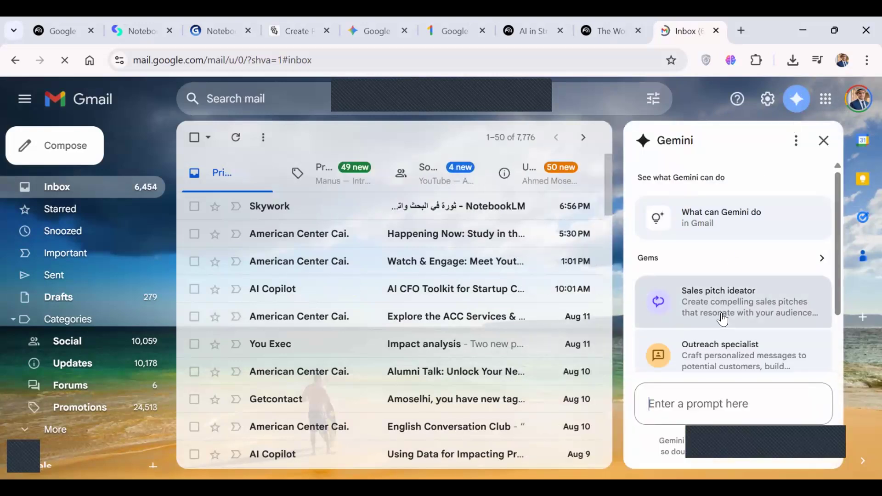
{"action": "scroll", "coordinate": [723, 317], "scroll_direction": "down", "scroll_amount": 2}
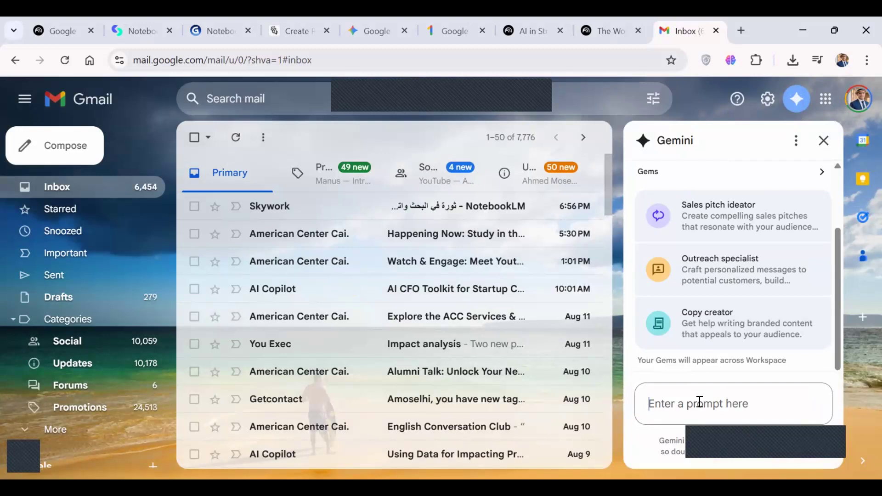
Switch to Google Drive and browse the folders and files in My Drive.
{"action": "left_click", "coordinate": [252, 61]}
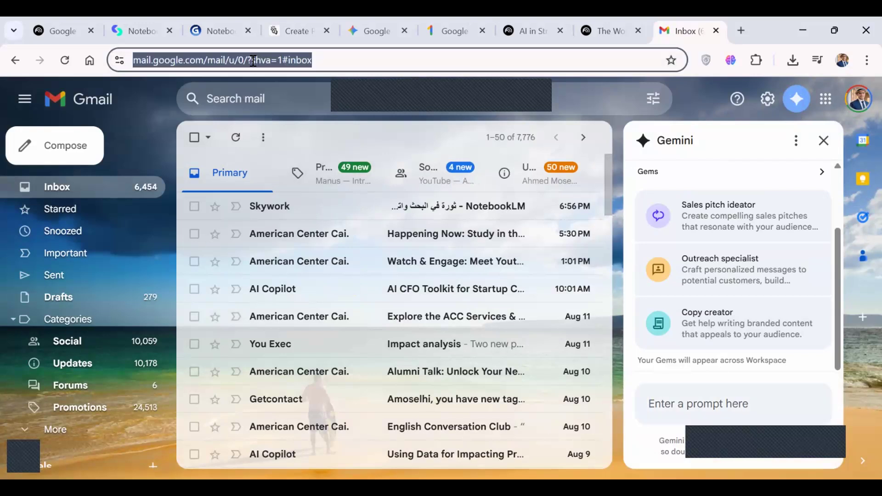
{"action": "type", "text": "dri"}
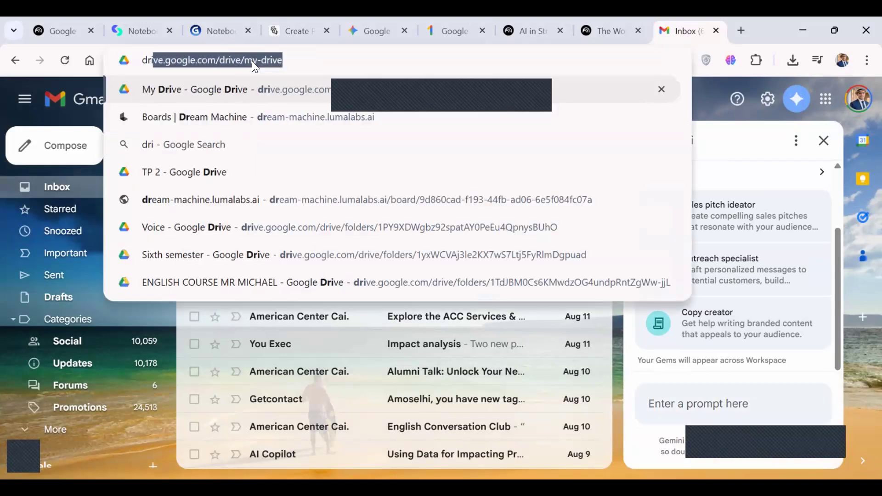
{"action": "key", "text": "Return"}
{"action": "left_click", "coordinate": [494, 149]}
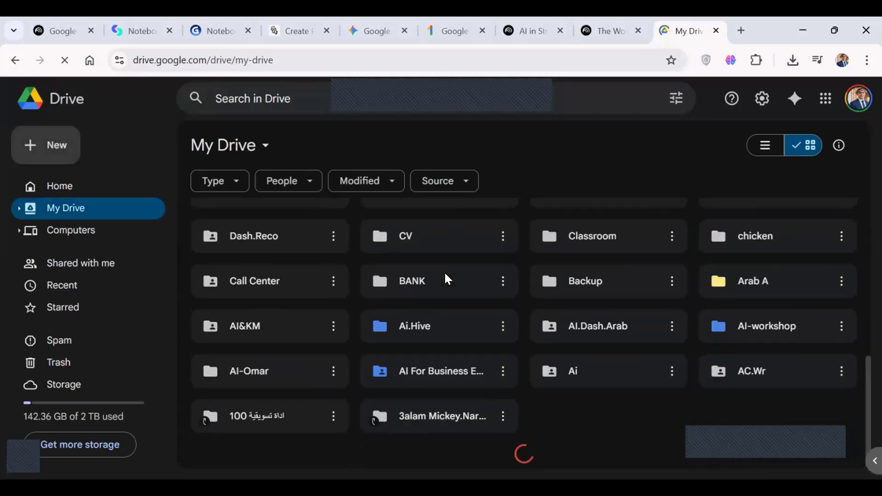
{"action": "scroll", "coordinate": [475, 415], "scroll_direction": "down", "scroll_amount": 10}
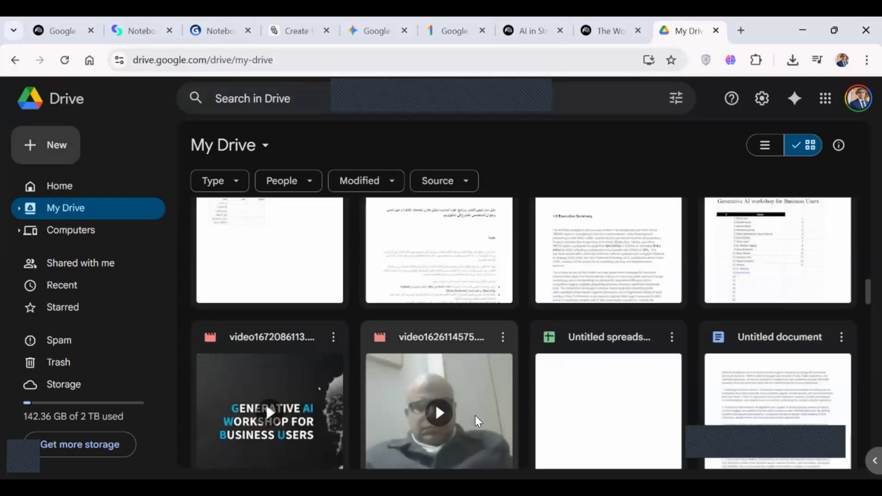
{"action": "scroll", "coordinate": [475, 416], "scroll_direction": "up", "scroll_amount": 4}
{"action": "scroll", "coordinate": [475, 415], "scroll_direction": "up", "scroll_amount": 1}
{"action": "scroll", "coordinate": [475, 415], "scroll_direction": "down", "scroll_amount": 1}
Open the document "سوق الأحذية الرياضية في مصر" from My Drive and look over its executive summary and Gemini assistant.
{"action": "left_click", "coordinate": [425, 327]}
{"action": "double_click", "coordinate": [425, 327]}
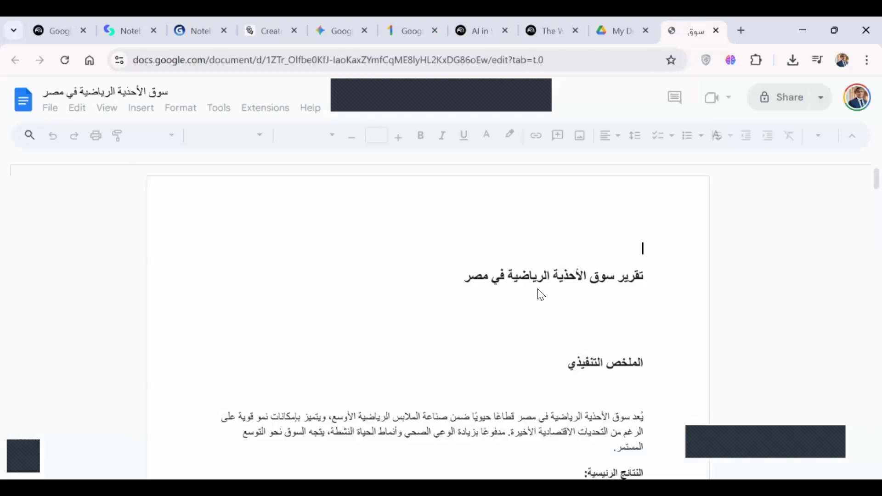
{"action": "scroll", "coordinate": [506, 320], "scroll_direction": "down", "scroll_amount": 3}
{"action": "scroll", "coordinate": [507, 320], "scroll_direction": "down", "scroll_amount": 3}
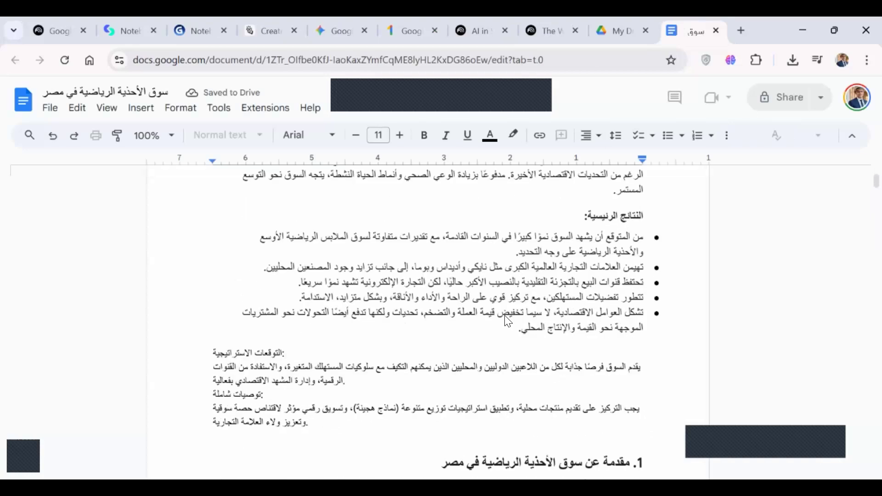
{"action": "left_click", "coordinate": [489, 287]}
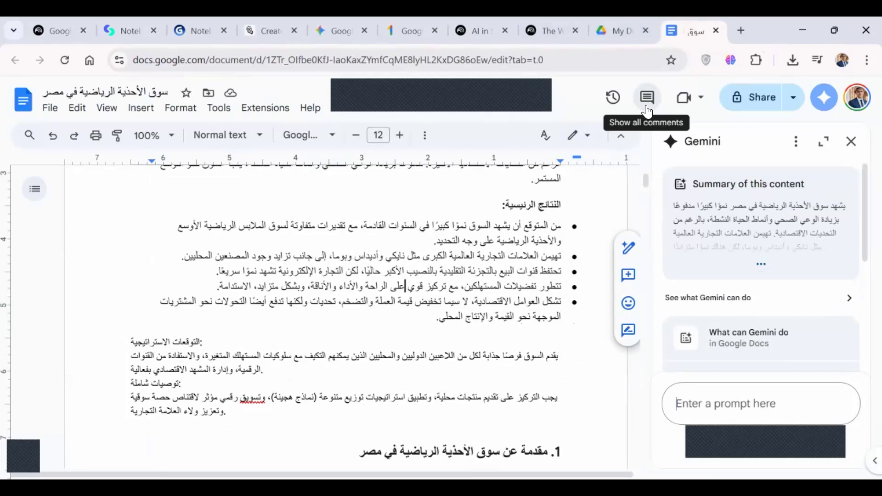
Switch from the document to the Gemini web app and view the list of available models.
{"action": "left_click", "coordinate": [308, 64]}
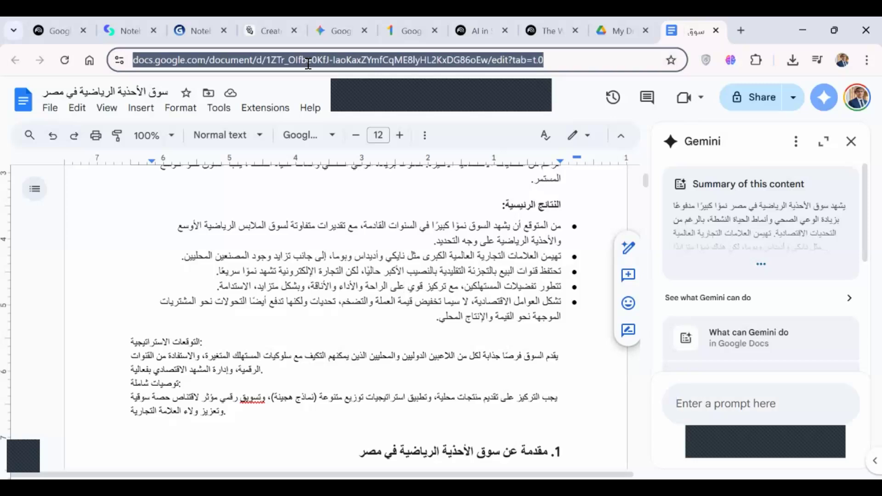
{"action": "type", "text": "g"}
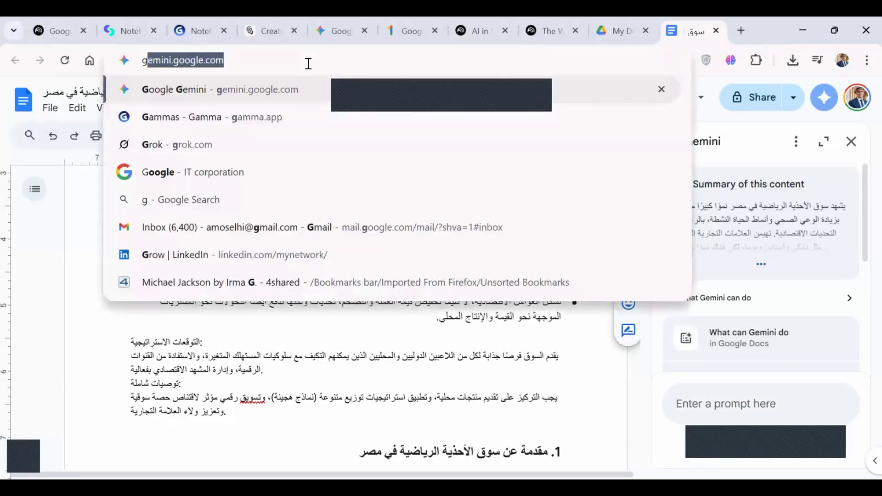
{"action": "key", "text": "Return"}
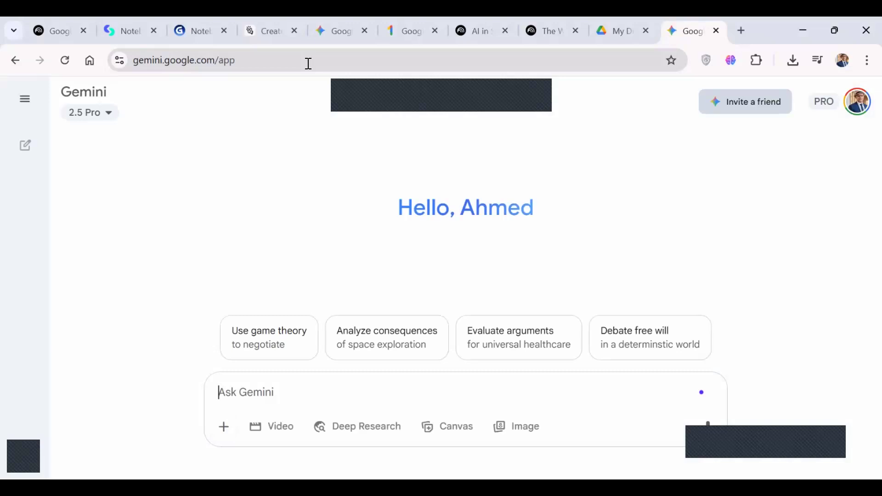
{"action": "left_click", "coordinate": [107, 115]}
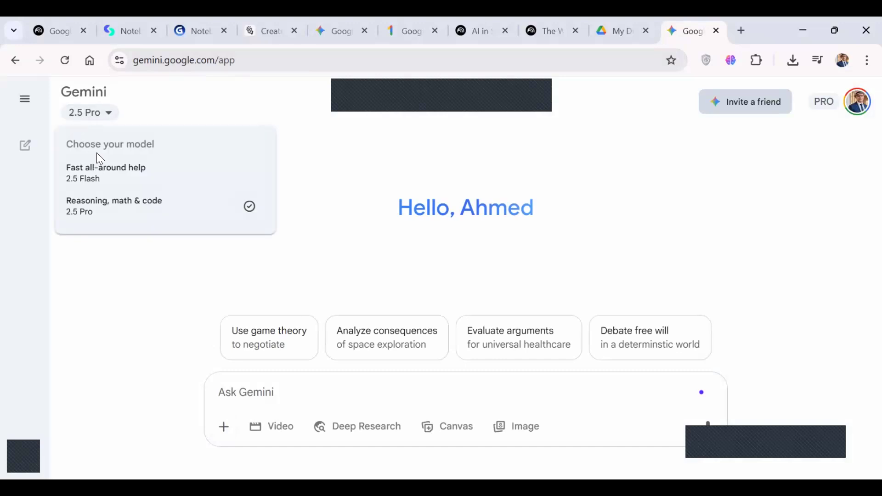